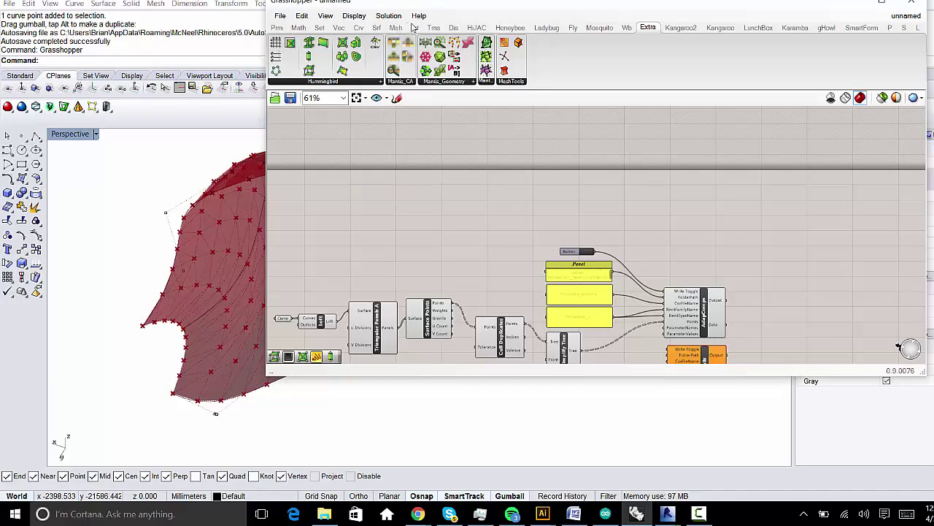
Step: Open Grasshopper's Components Folder, look through the installed plug-in files, and close the folder
left_click_drag(463, 2, 481, 49)
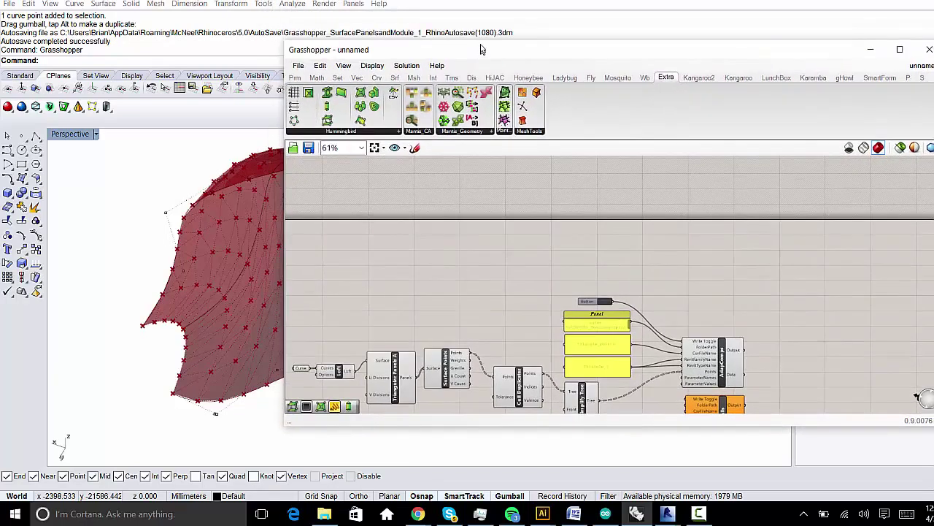
scroll(544, 259, "up", 1)
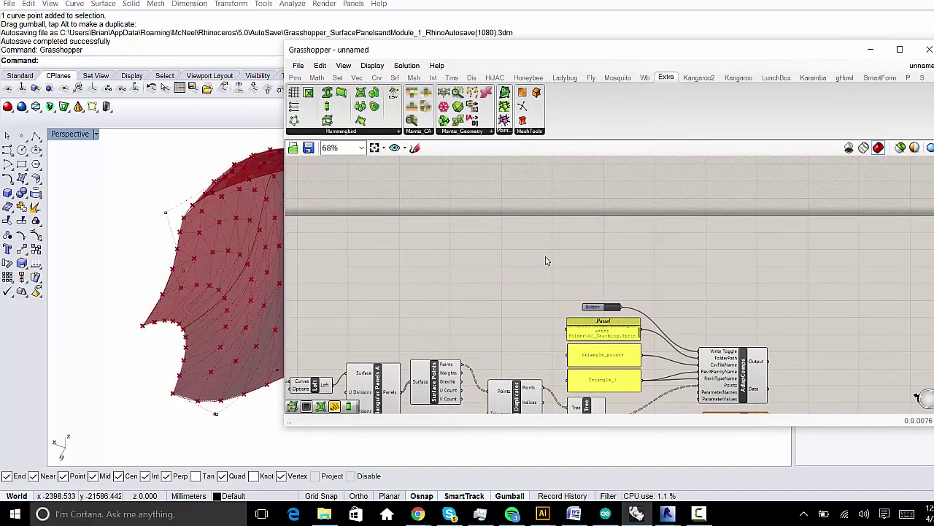
left_click(298, 65)
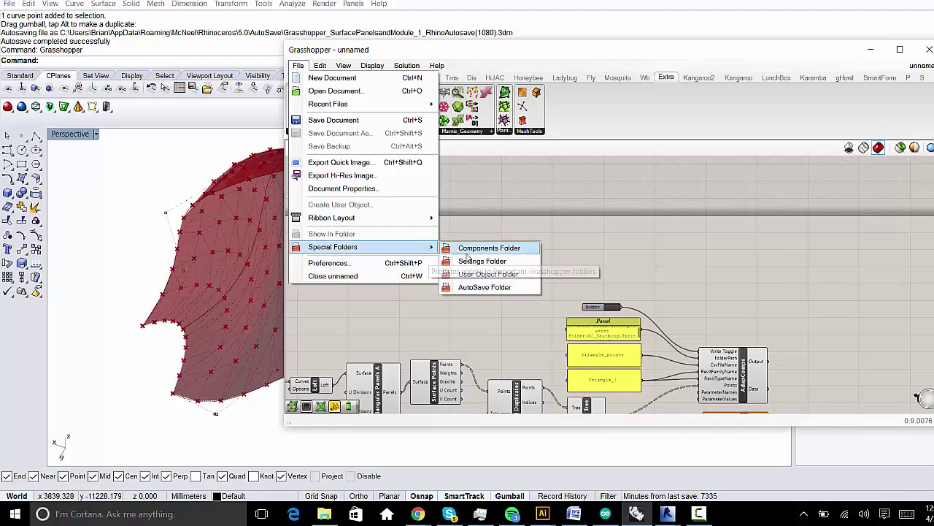
left_click(470, 251)
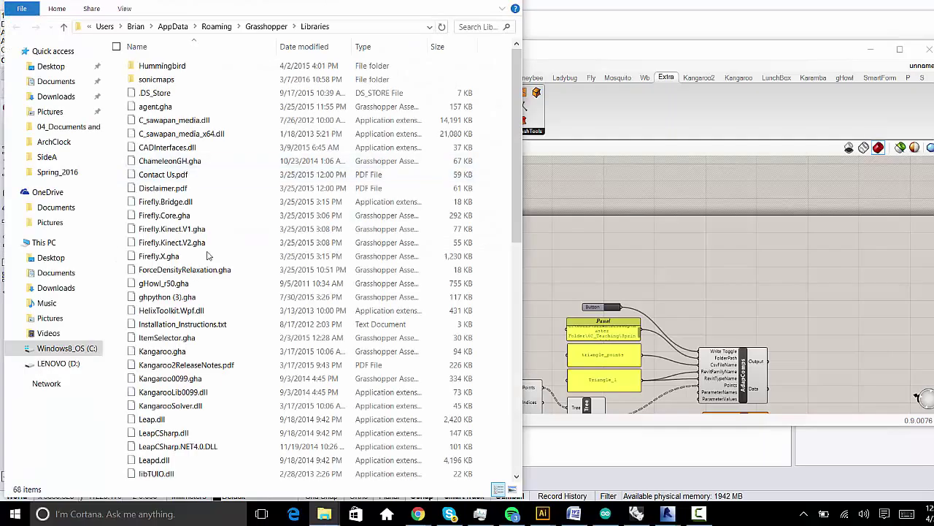
scroll(354, 208, "down", 1)
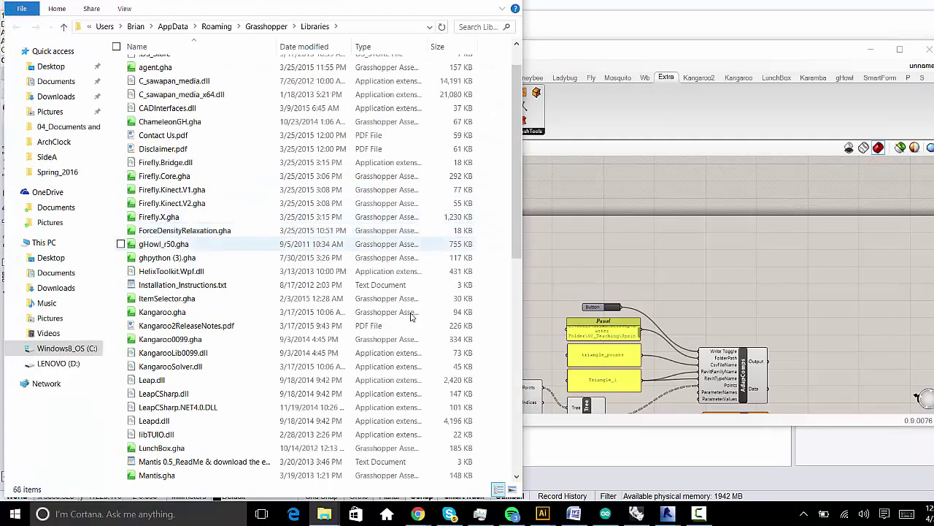
left_click(506, 2)
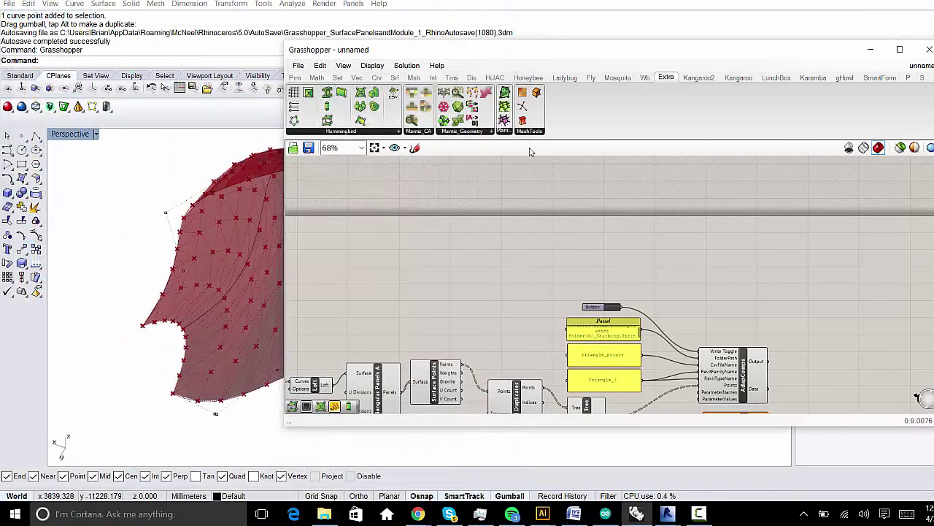
Step: Display the LunchBox components and widen the Grasshopper window until the component category names are readable
left_click_drag(284, 205, 369, 189)
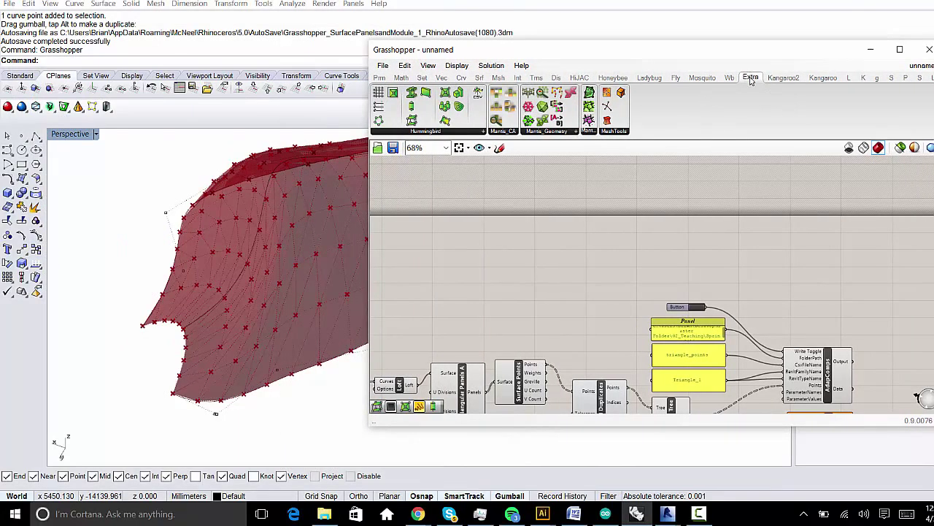
left_click(850, 78)
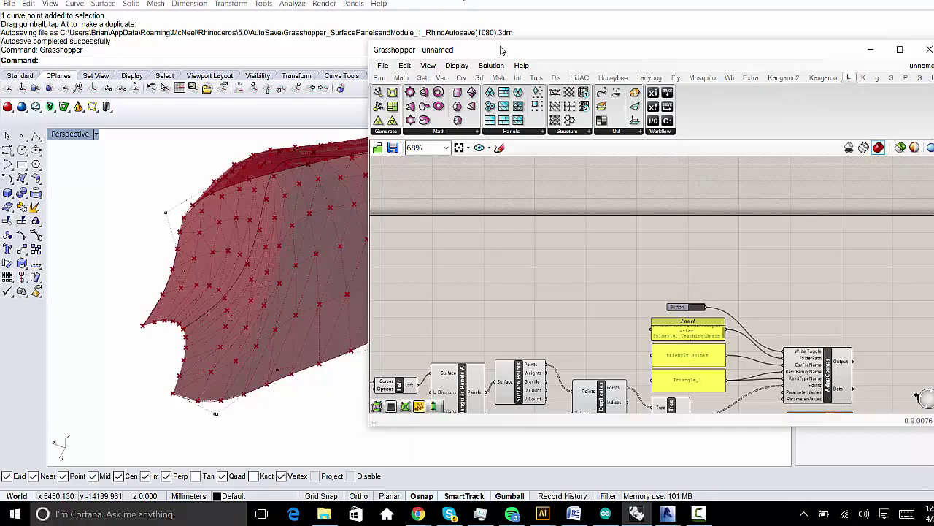
left_click_drag(370, 188, 141, 188)
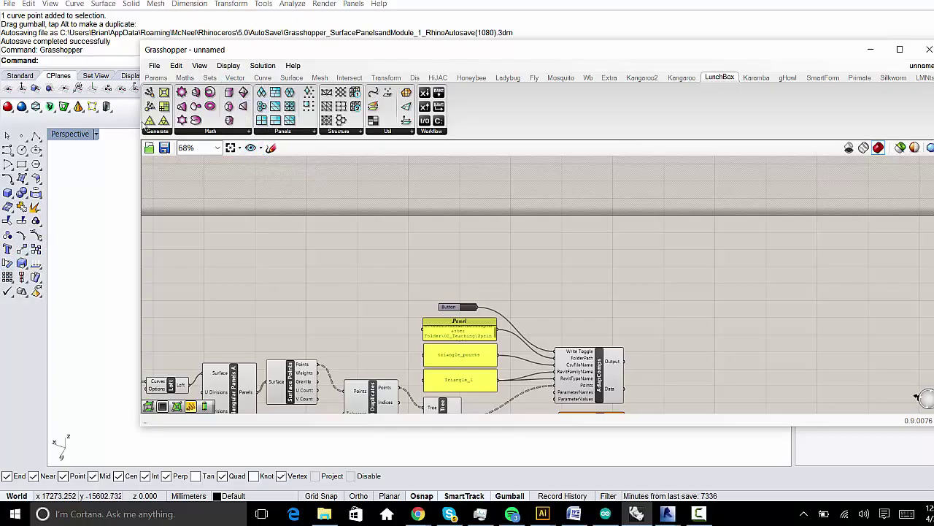
Step: Place a LunchBox Klein Surface component on the empty canvas above the Loft and Triangular Panels A components
left_click(227, 134)
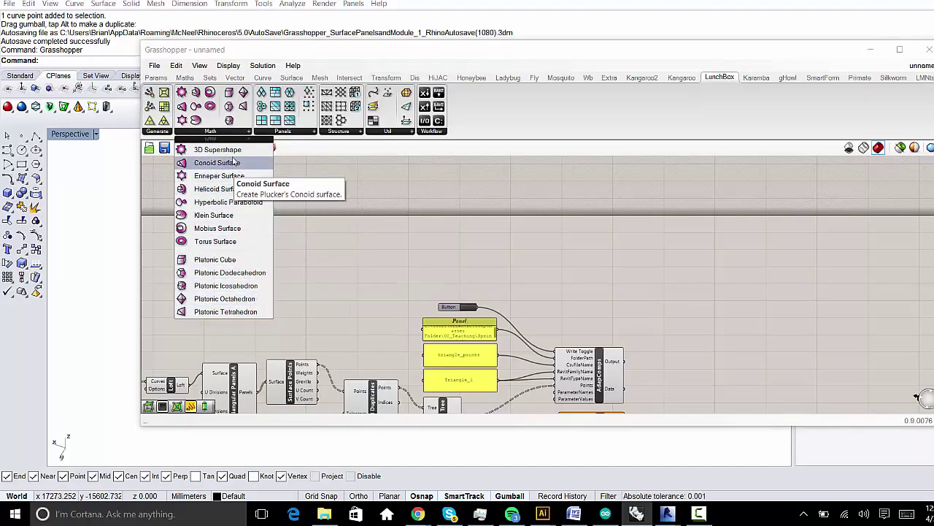
left_click(248, 215)
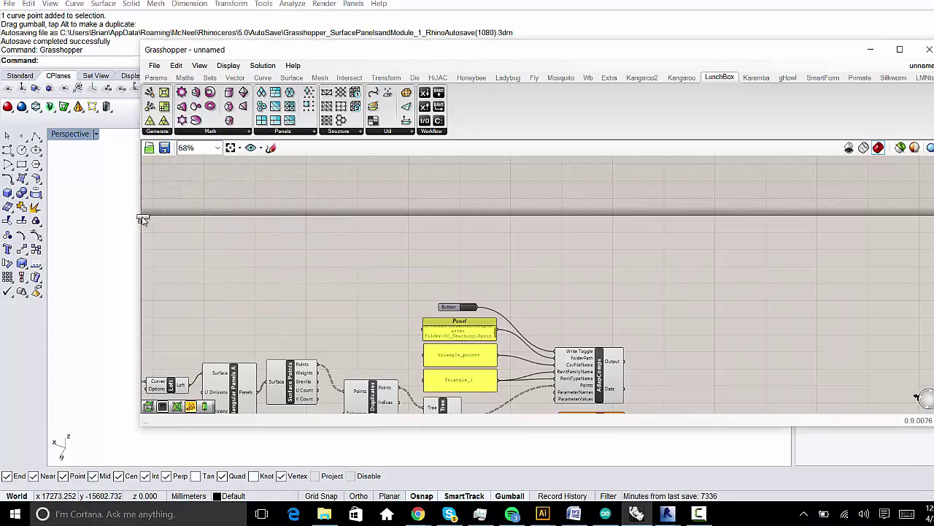
left_click(217, 259)
scroll(148, 239, "down", 1)
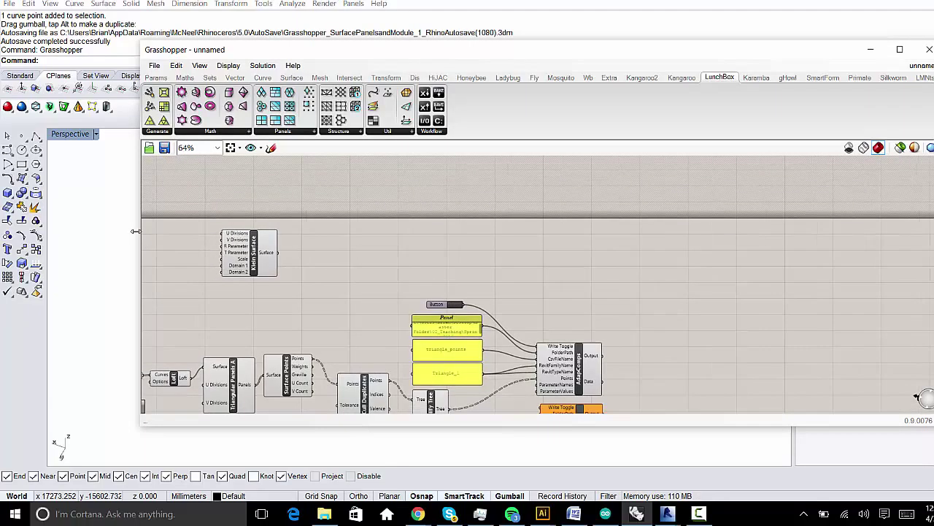
Step: Narrow the Grasshopper window to uncover the Perspective viewport, and select the surface's curves and control points there
left_click_drag(140, 233, 544, 252)
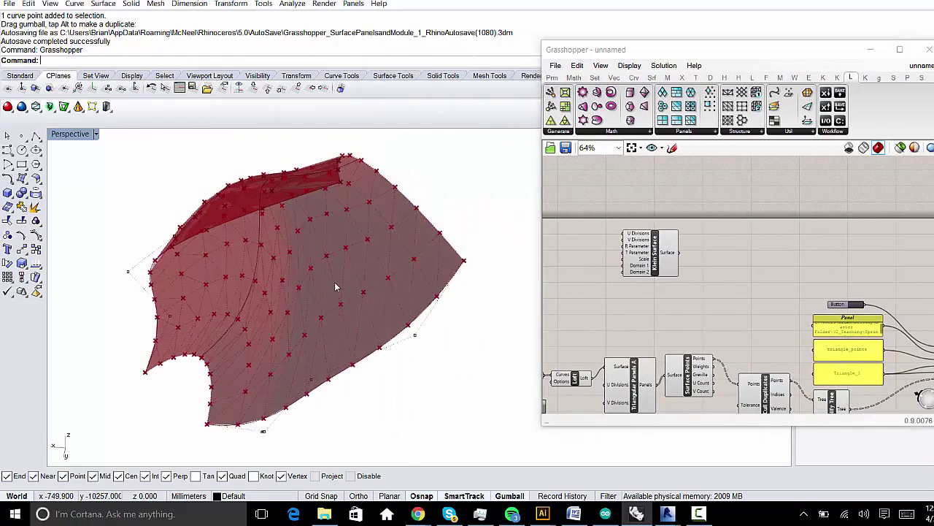
scroll(334, 281, "down", 10)
scroll(317, 283, "up", 8)
left_click_drag(233, 184, 419, 353)
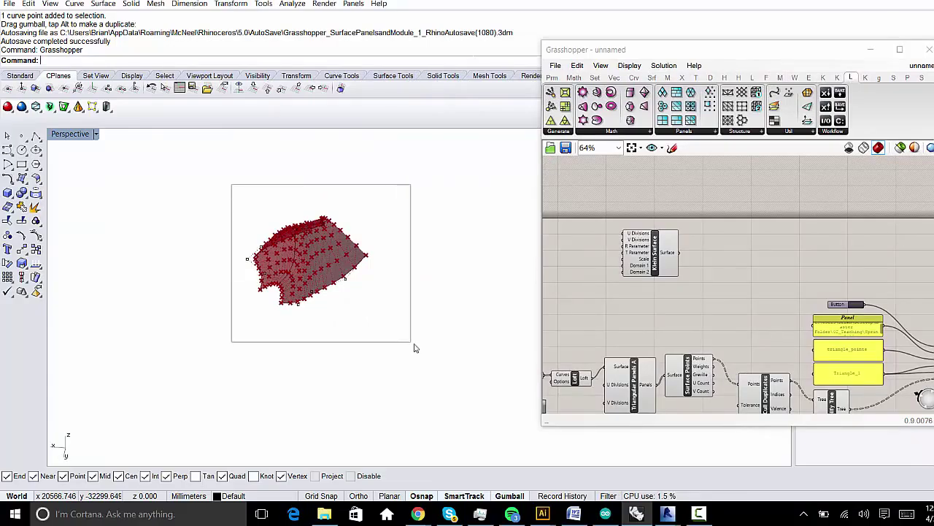
left_click(338, 287)
left_click_drag(336, 277, 380, 322)
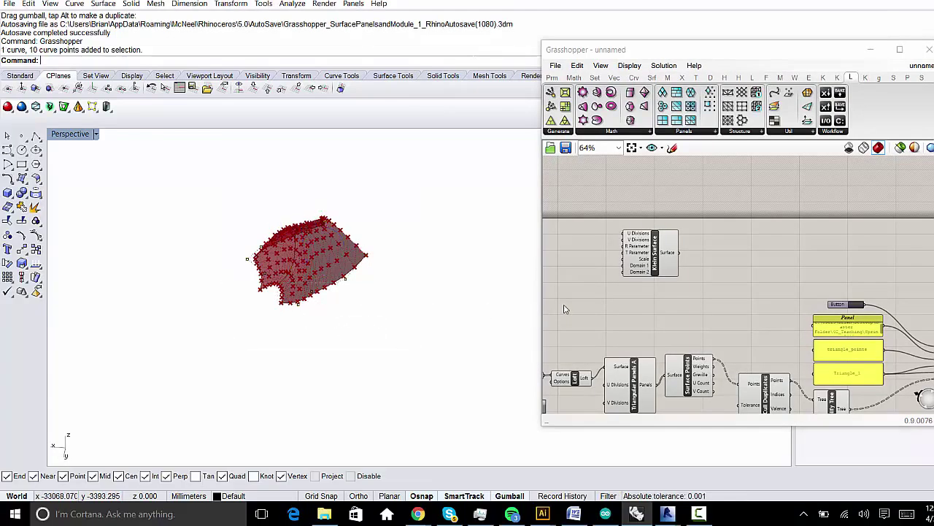
Step: Delete the Klein Surface component from the canvas
left_click(659, 255)
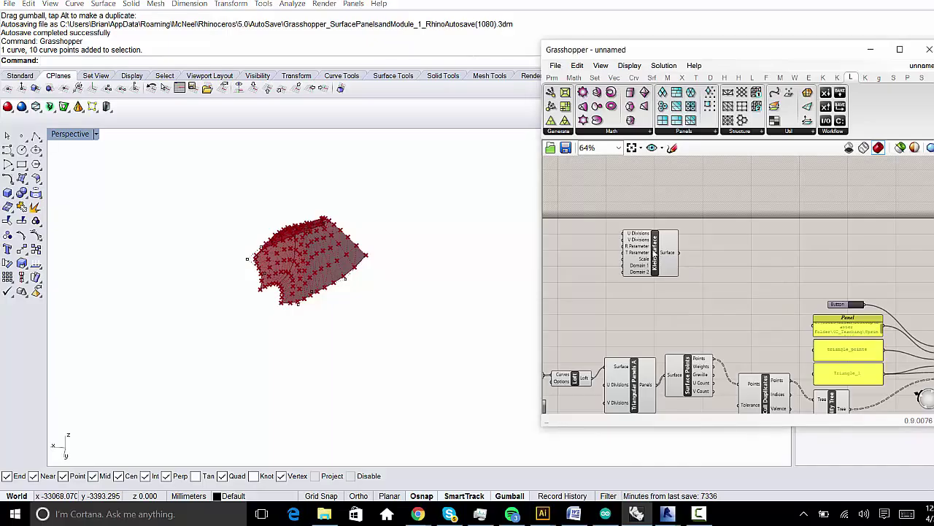
key("Delete")
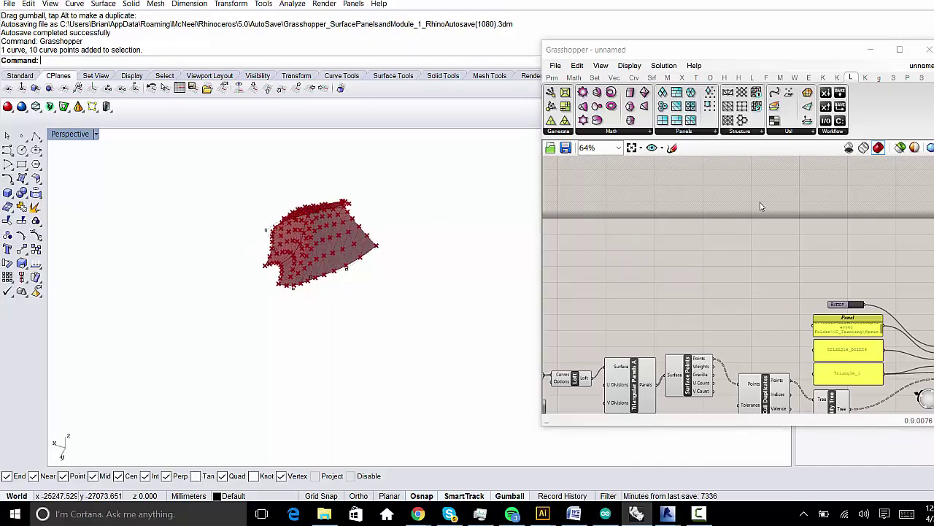
Step: Browse the LunchBox panel and structure components and place a Braced Grid 2-D Structure above the existing definition
left_click(715, 133)
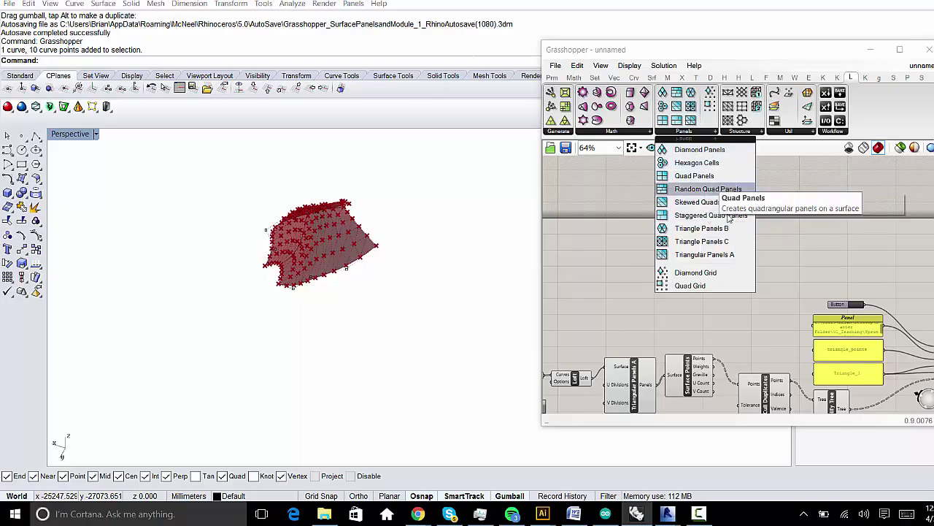
left_click(740, 131)
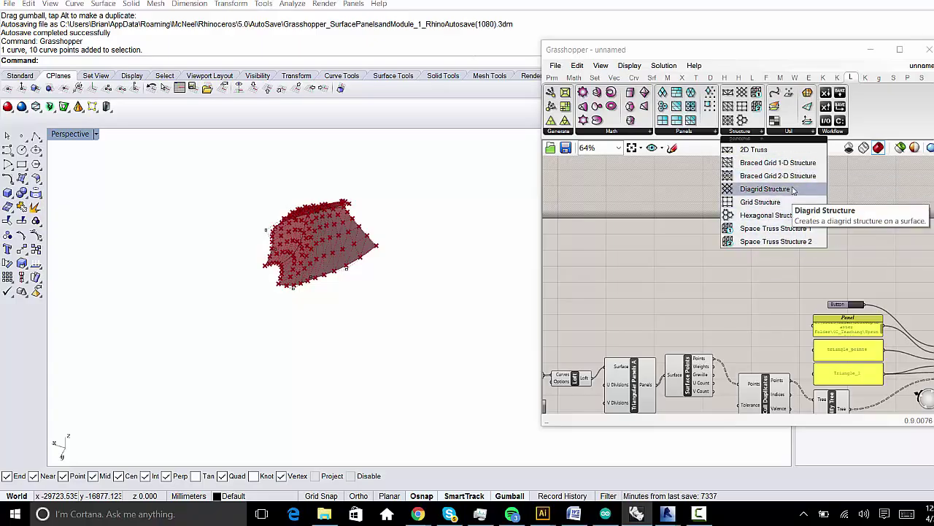
left_click(794, 182)
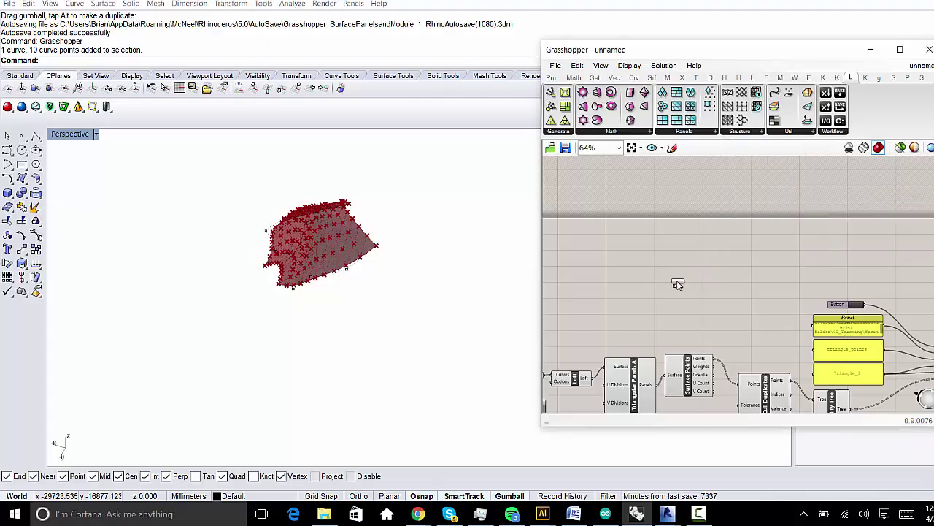
left_click(678, 281)
scroll(679, 289, "up", 2)
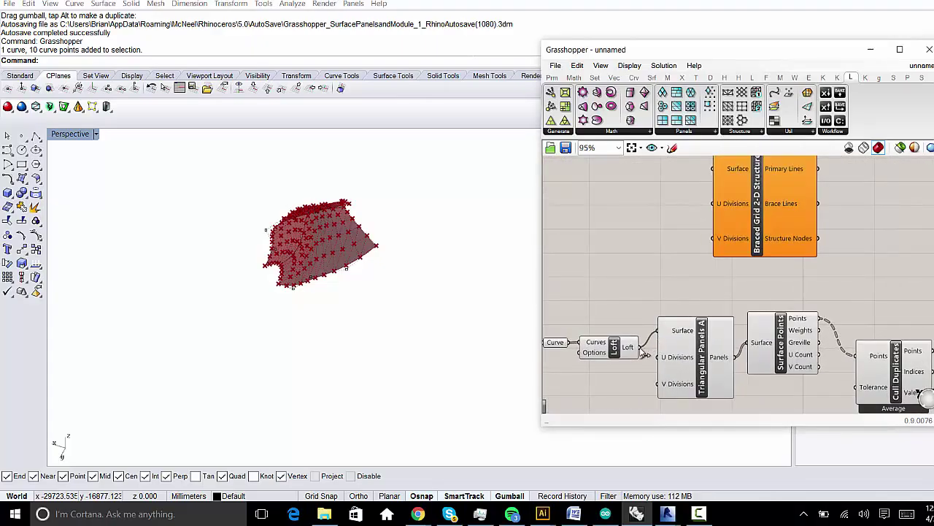
Step: Move the Braced Grid 2-D Structure directly above Triangular Panels A, and shift the Loft component upward
right_click_drag(638, 350, 623, 374)
left_click_drag(737, 218, 683, 214)
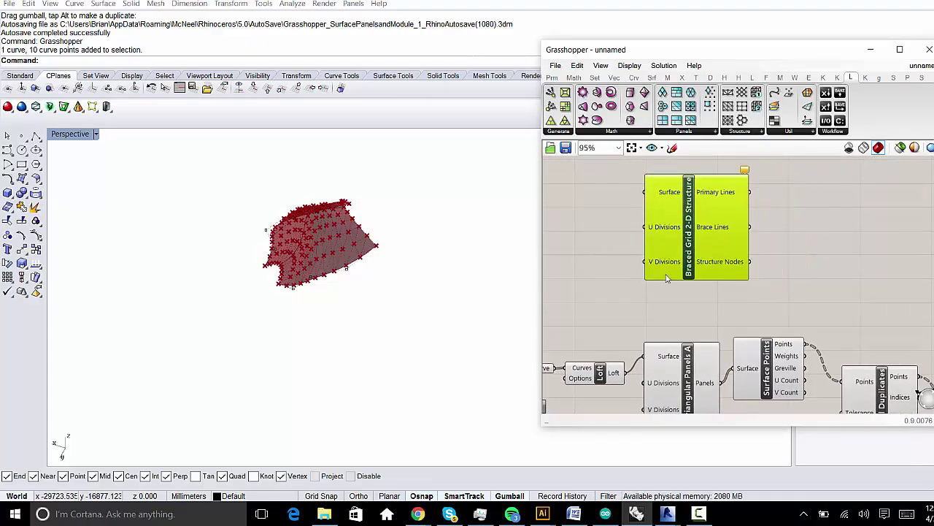
left_click(600, 373)
left_click_drag(604, 380, 601, 342)
Step: Turn off the preview of Triangular Panels A, Surface Points, Cull Duplicates and Simplify Tree, and align them with the Triangle_1 panel into one stack
right_click_drag(732, 313, 647, 255)
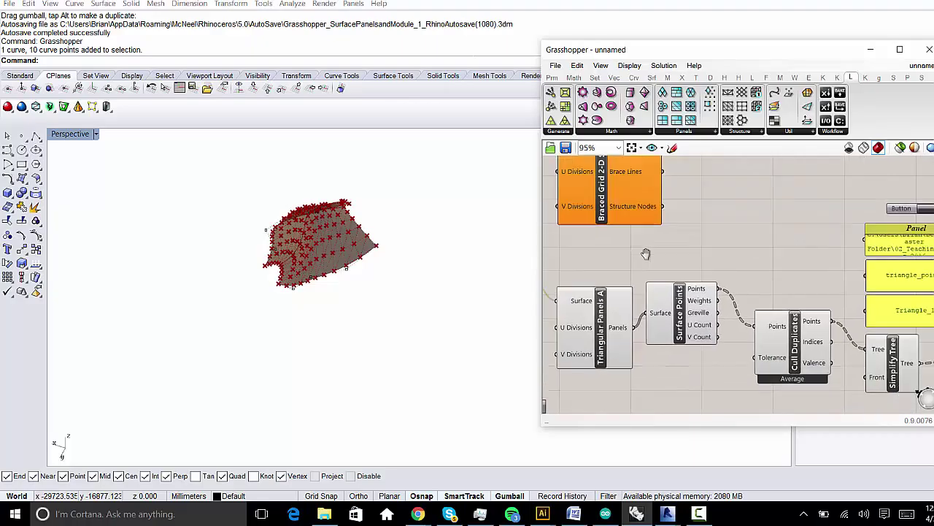
scroll(625, 322, "down", 3)
left_click_drag(614, 354, 873, 237)
right_click(713, 230)
left_click(754, 249)
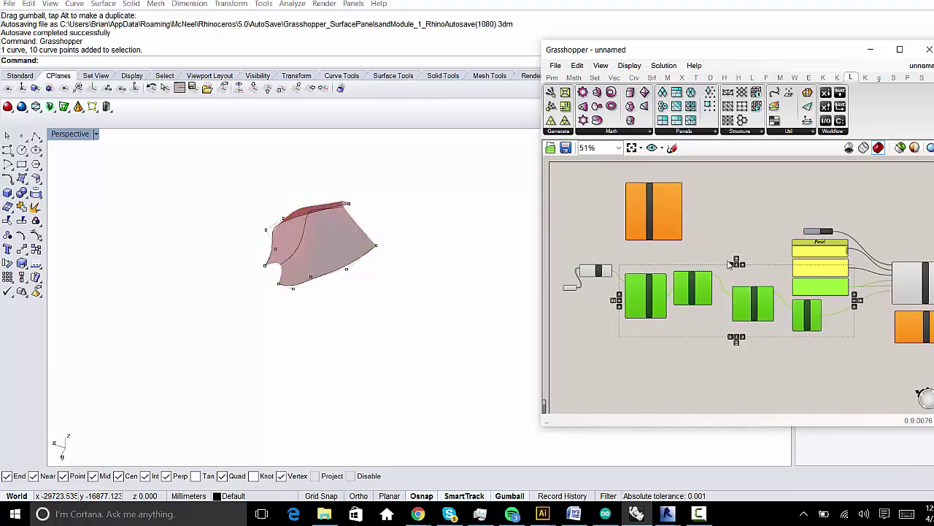
scroll(351, 233, "up", 5)
scroll(358, 323, "down", 5)
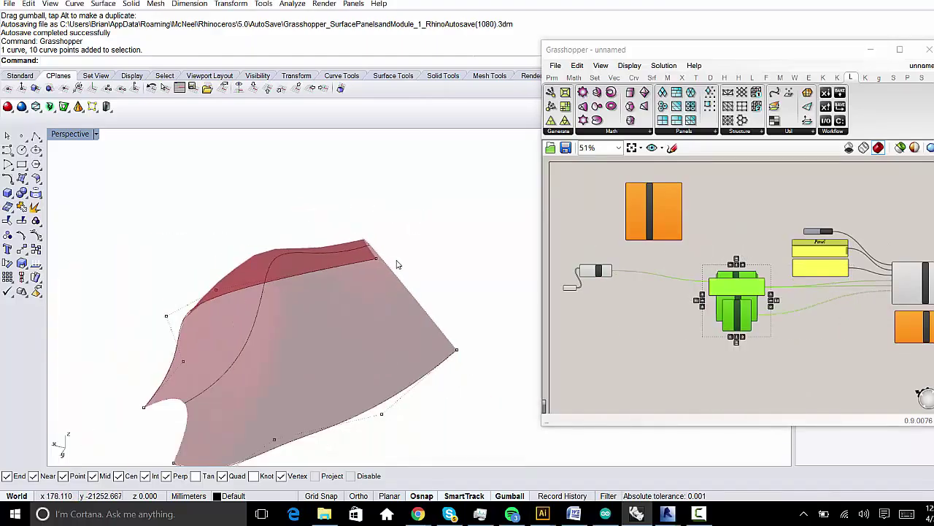
Step: Connect the Loft output to the Surface input of Braced Grid 2-D Structure and inspect the resulting grid on the model
scroll(589, 257, "up", 3)
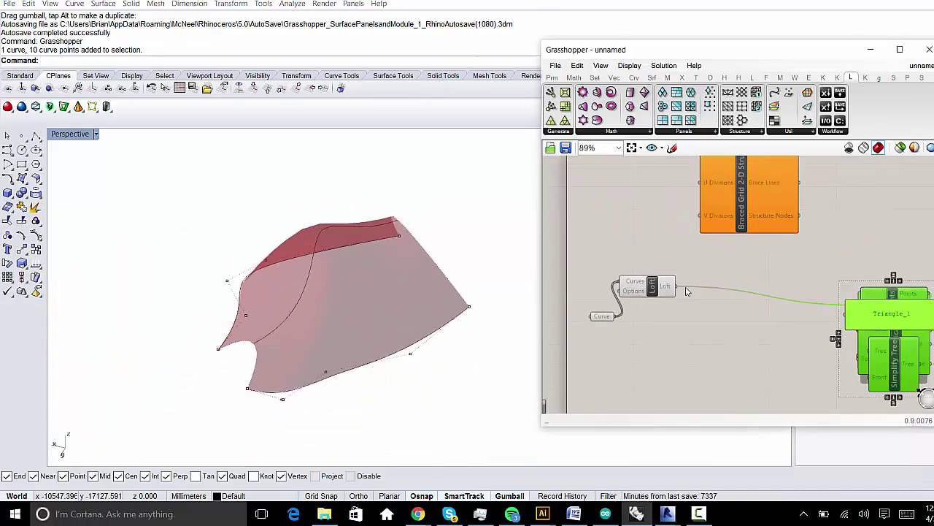
mouse_move(680, 314)
left_mouse_down()
mouse_move(709, 191)
mouse_move(680, 313)
left_mouse_up()
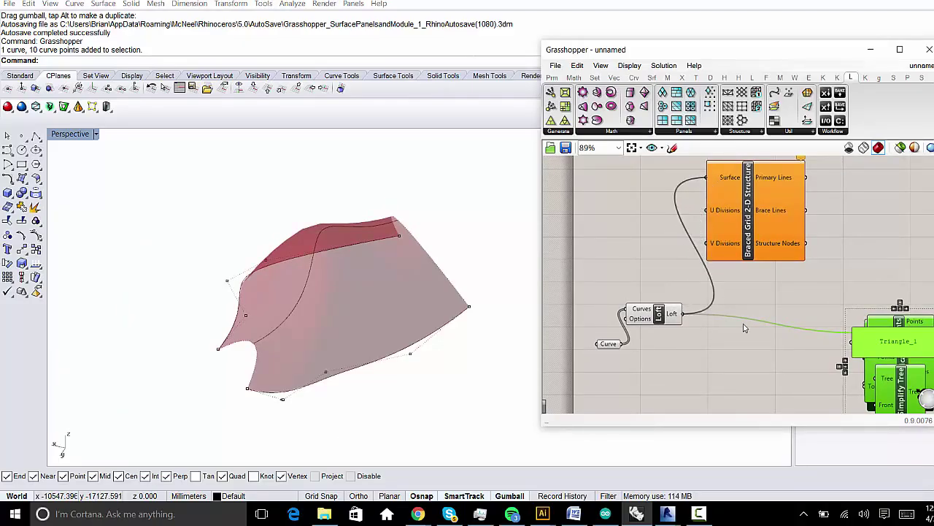
right_click_drag(438, 463, 474, 329)
scroll(374, 176, "up", 5)
scroll(375, 176, "down", 5)
right_click_drag(375, 175, 200, 191)
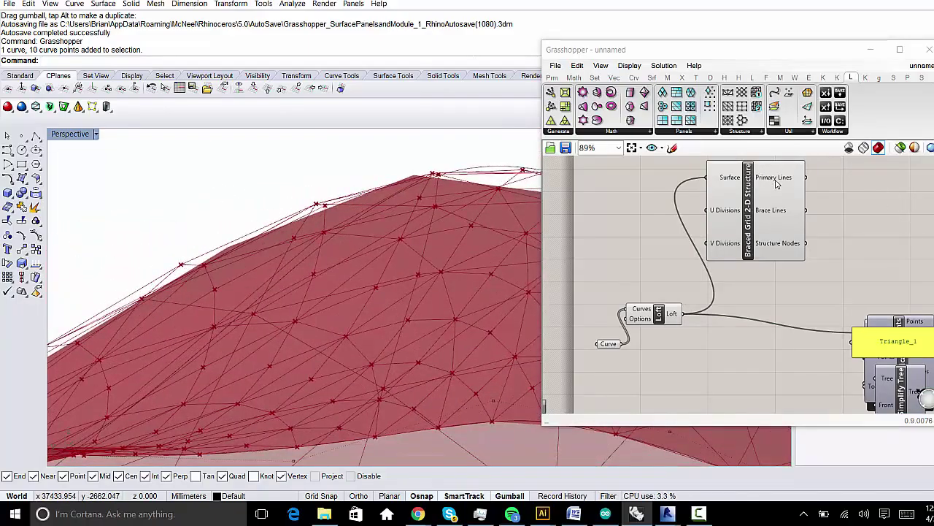
Step: Move the Braced Grid 2-D Structure component further from Loft, up and to the right of it
left_click(777, 184)
left_click_drag(778, 184, 865, 208)
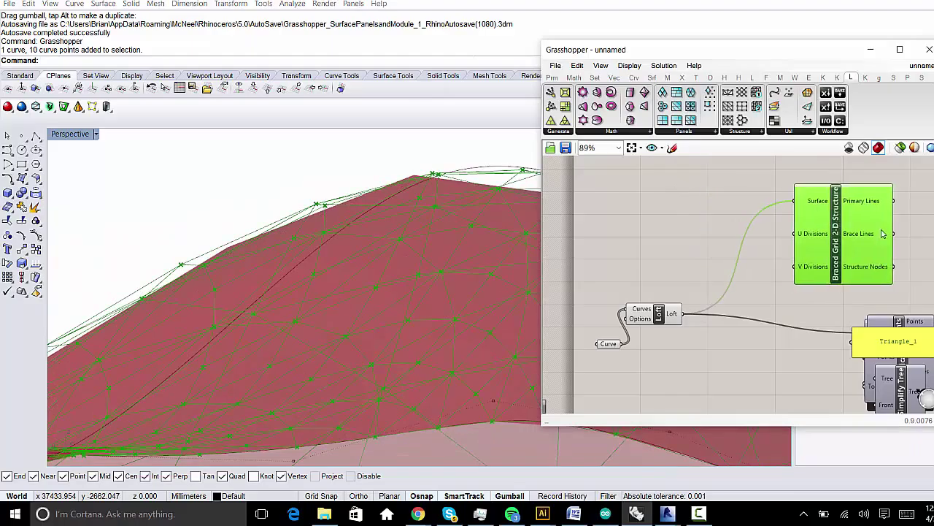
right_click_drag(882, 233, 692, 234)
Step: Add a Pipe component and feed the braced grid's Primary Lines into its Curve input
double_click(818, 234)
type("p")
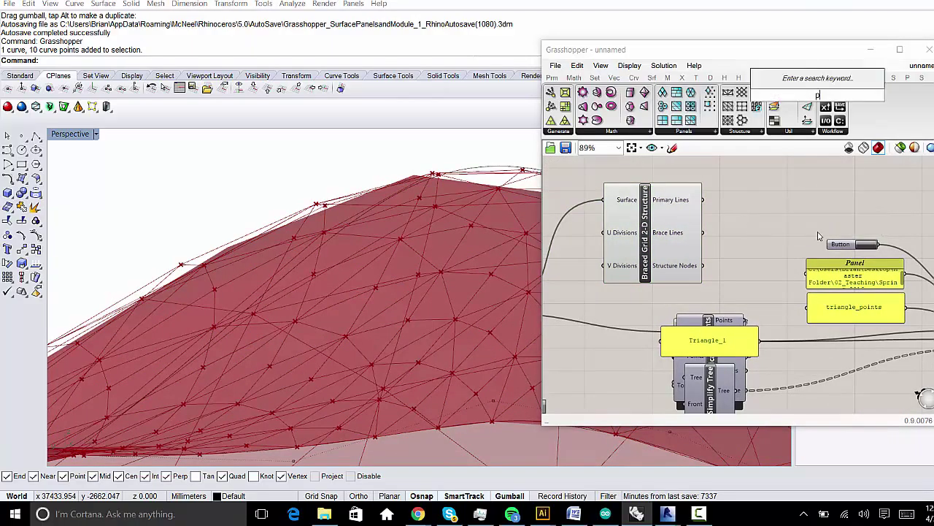
type("ipe")
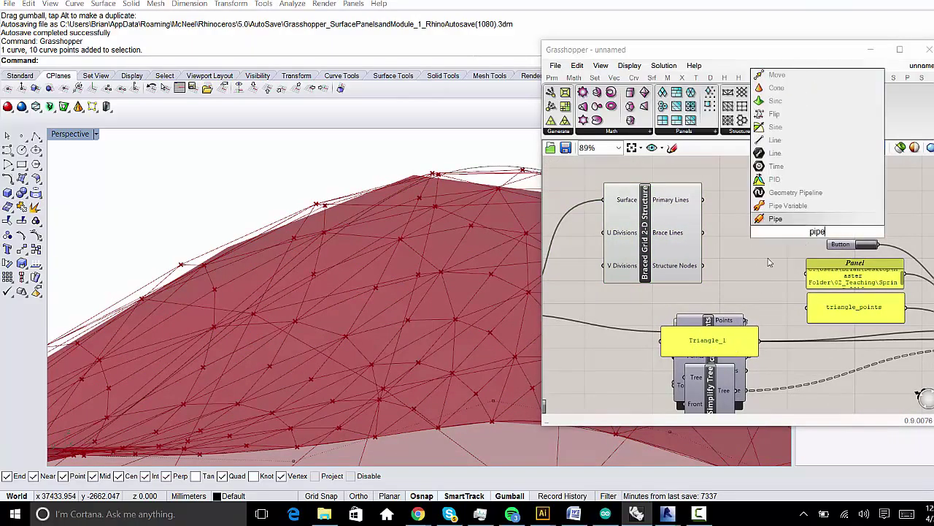
left_click(783, 223)
left_click_drag(792, 222, 716, 202)
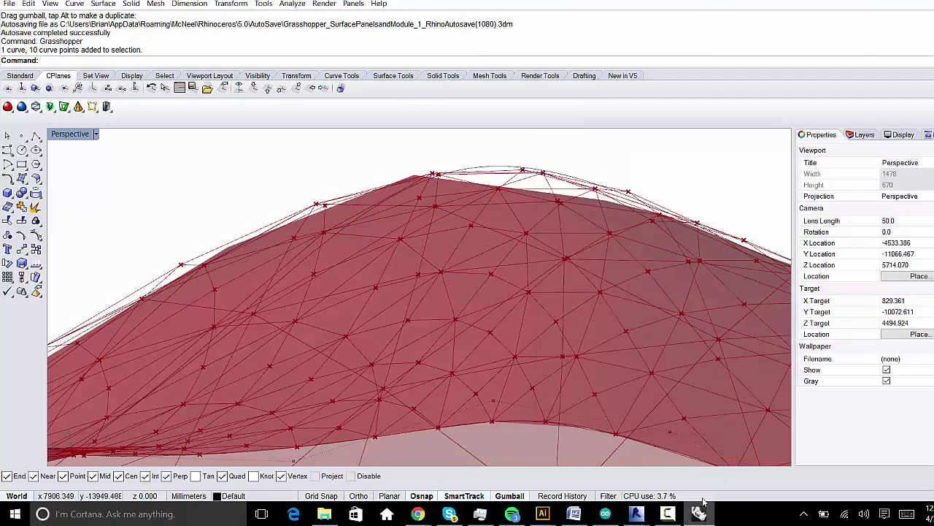
Step: Bring the Grasshopper window back and select the Pipe component to examine its pipes up close in the Perspective viewport
left_click(700, 514)
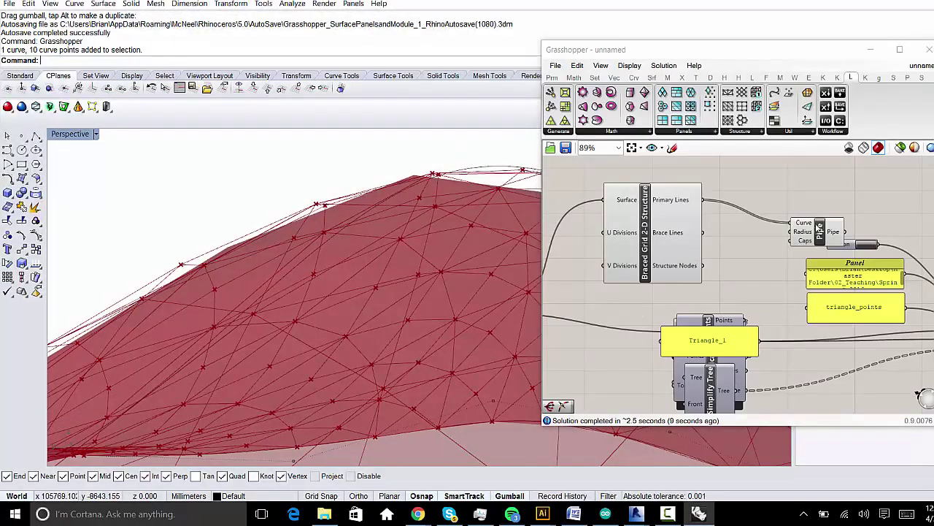
left_click(819, 230)
scroll(310, 182, "up", 5)
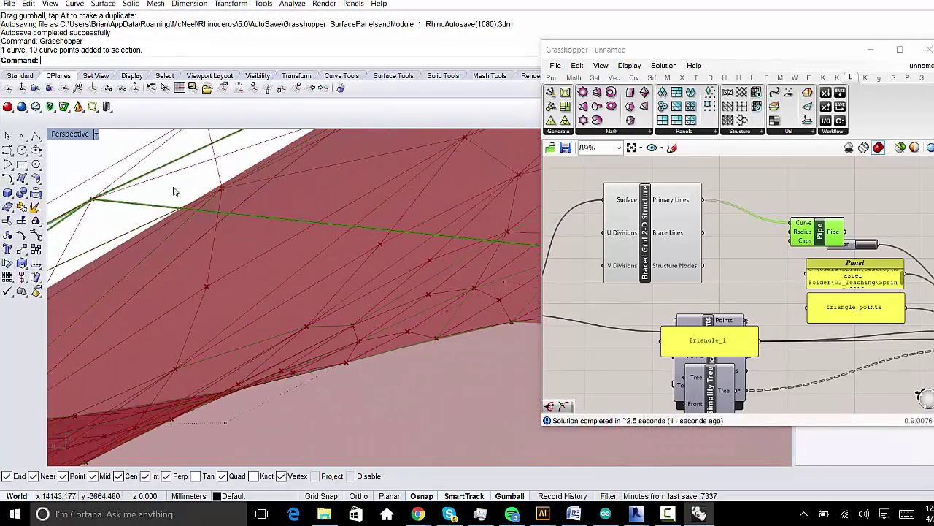
scroll(173, 191, "up", 5)
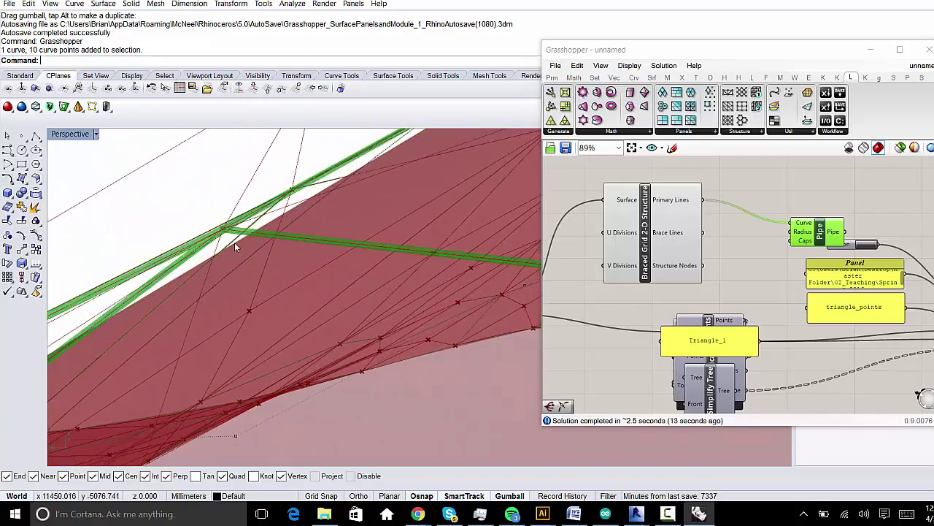
Step: Delete the Pipe component fed by the braced grid's Primary Lines
scroll(234, 243, "down", 10)
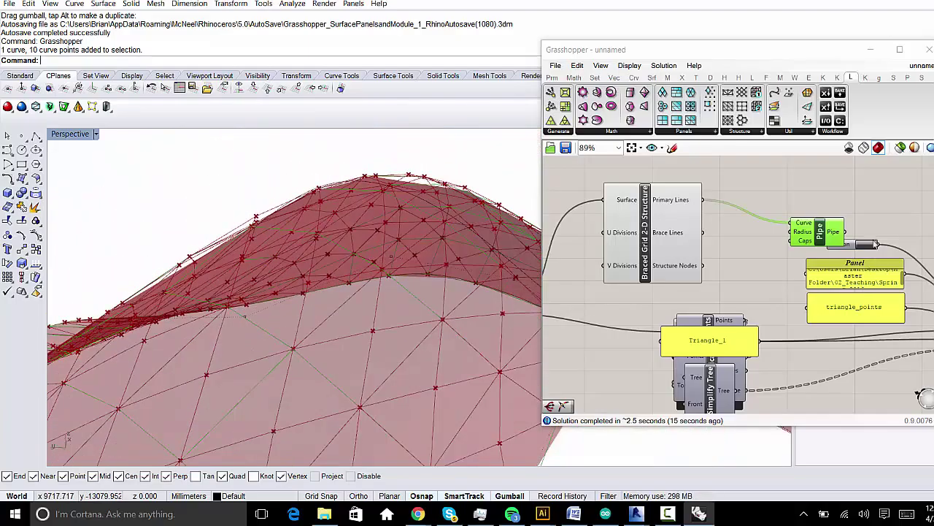
left_click_drag(818, 232, 797, 209)
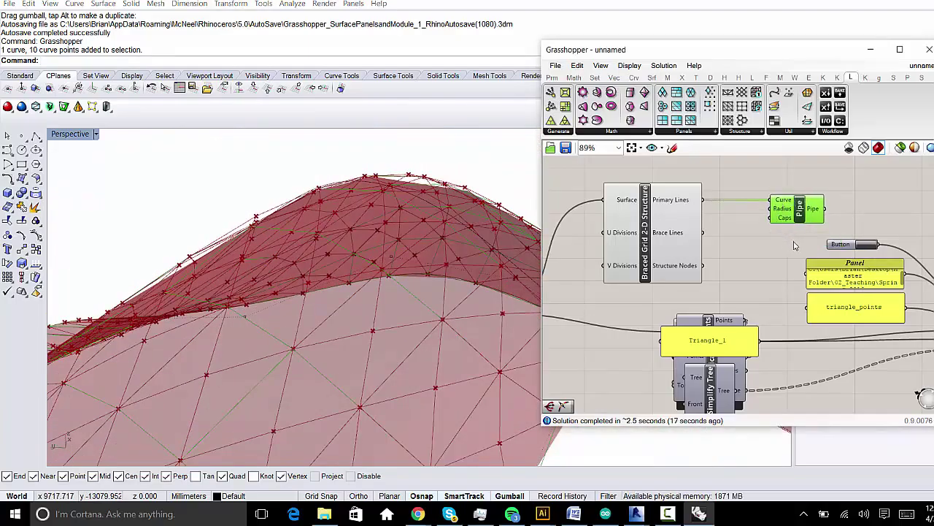
key("Delete")
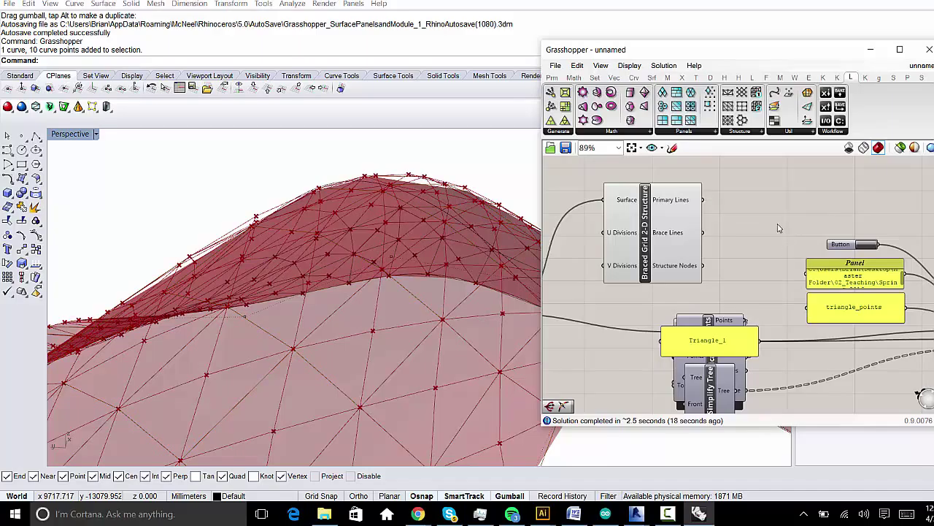
Step: Add the LunchBox Space Truss Structure 1 component beside Braced Grid 2-D Structure, spaced clear of it
left_click(754, 130)
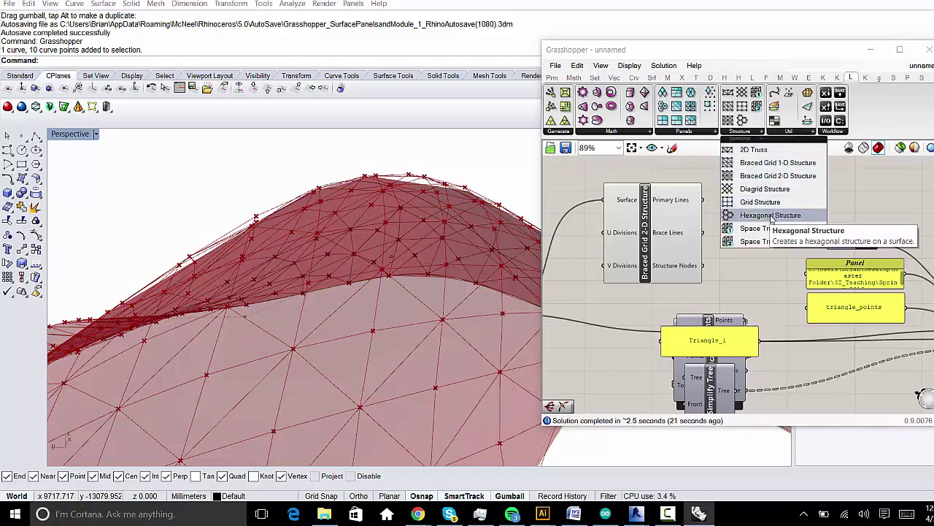
left_click_drag(760, 228, 736, 173)
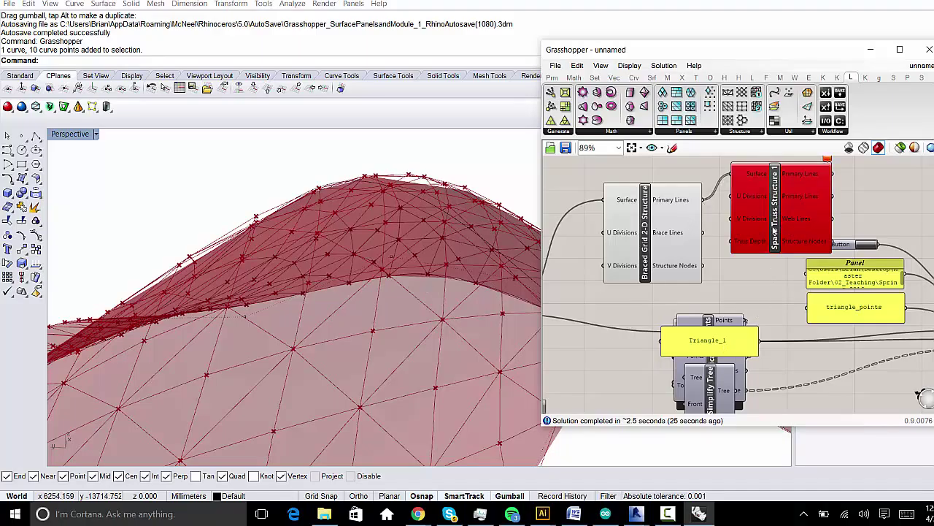
left_click_drag(775, 230, 815, 243)
Step: Connect the Loft output to the Surface input of Space Truss Structure 1
right_click_drag(702, 240, 755, 238)
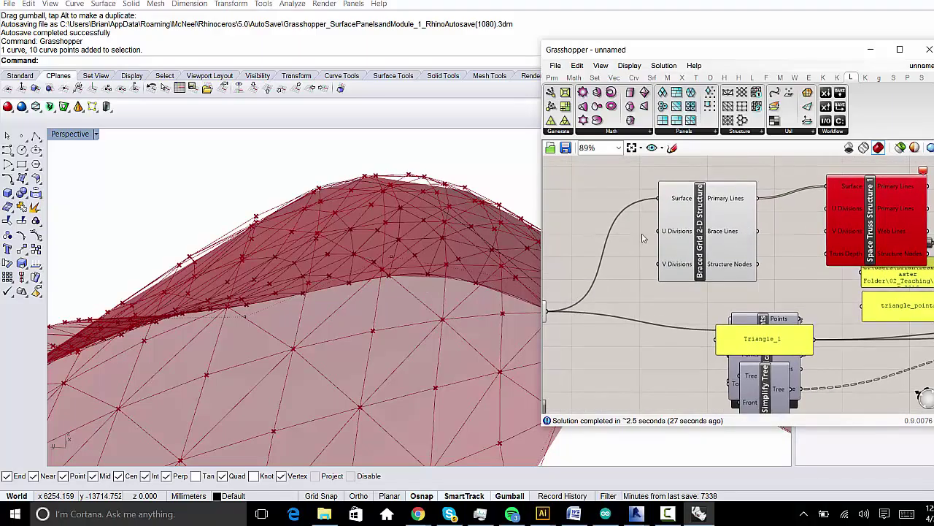
scroll(595, 267, "down", 1)
right_click_drag(578, 278, 624, 276)
left_click_drag(600, 303, 625, 299)
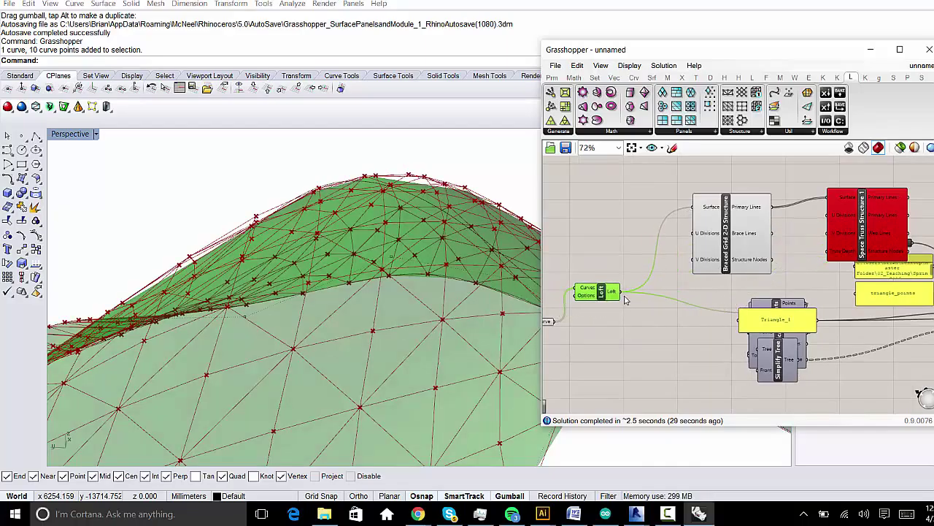
Step: Delete the Braced Grid 2-D Structure component and move Space Truss Structure 1 into its place
left_click(724, 248)
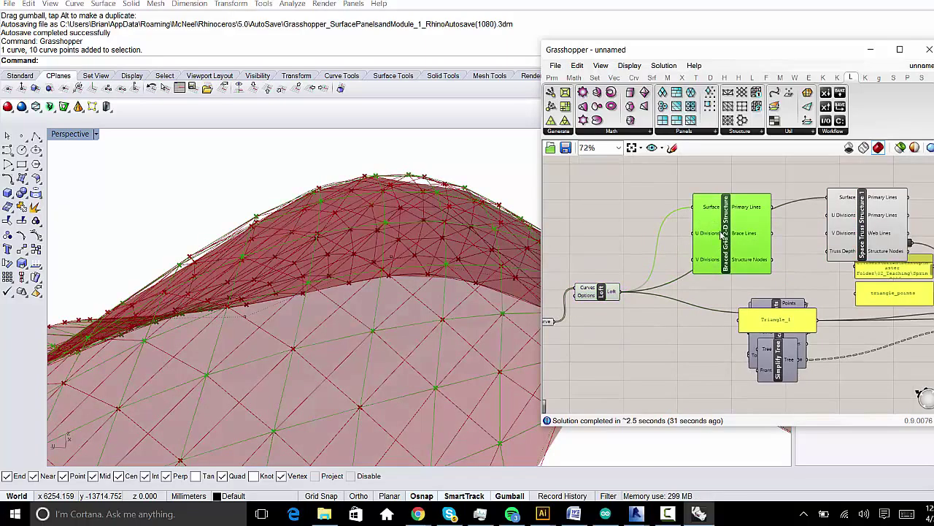
key("Delete")
left_click_drag(883, 219, 781, 199)
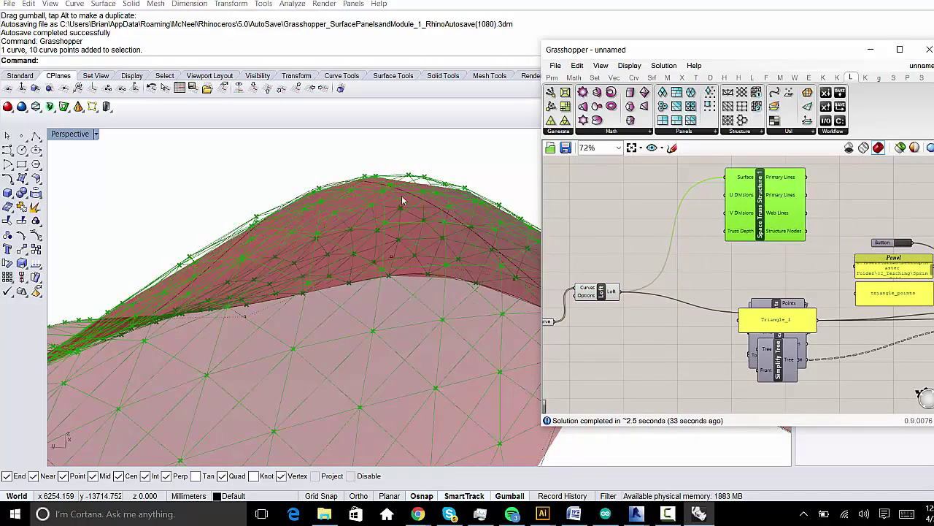
Step: Examine the space truss lines and nodes on the lofted surface up close in the Perspective viewport
scroll(371, 177, "up", 6)
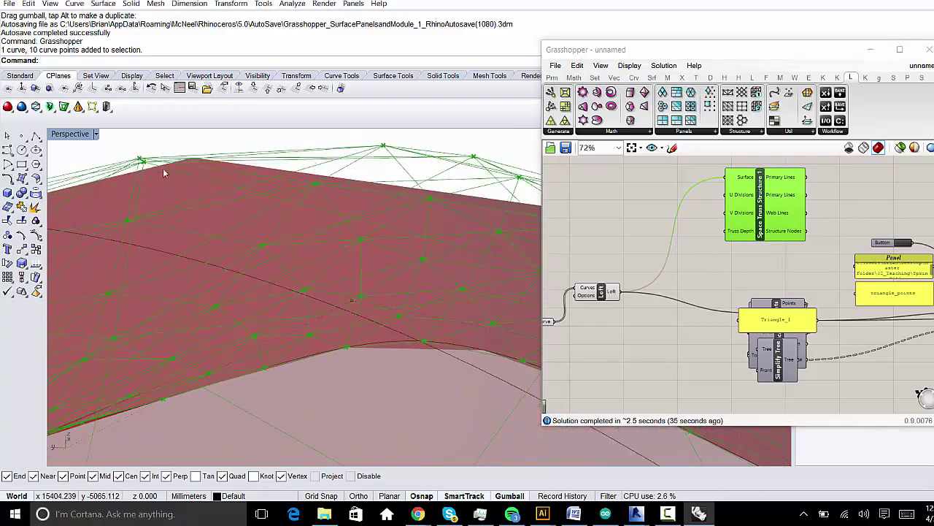
scroll(185, 168, "down", 5)
right_click_drag(292, 238, 468, 251)
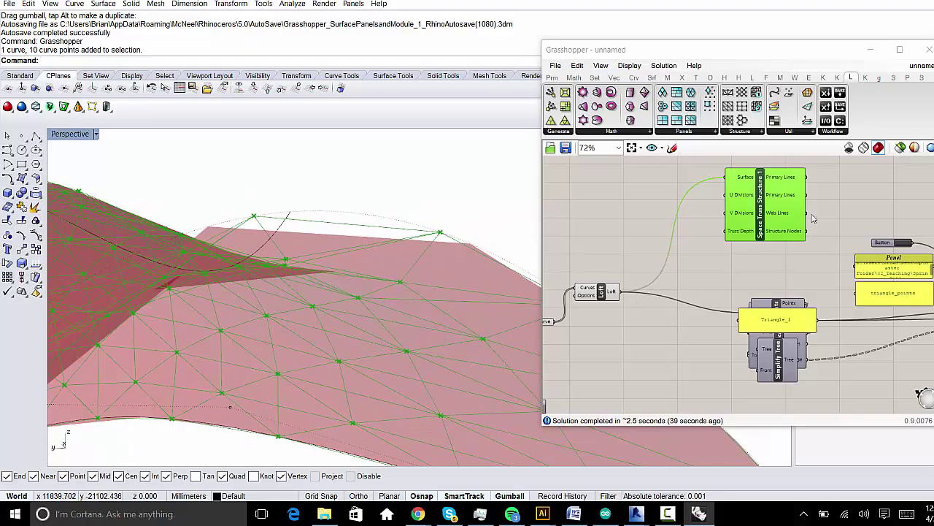
left_click(853, 247)
scroll(751, 204, "up", 2)
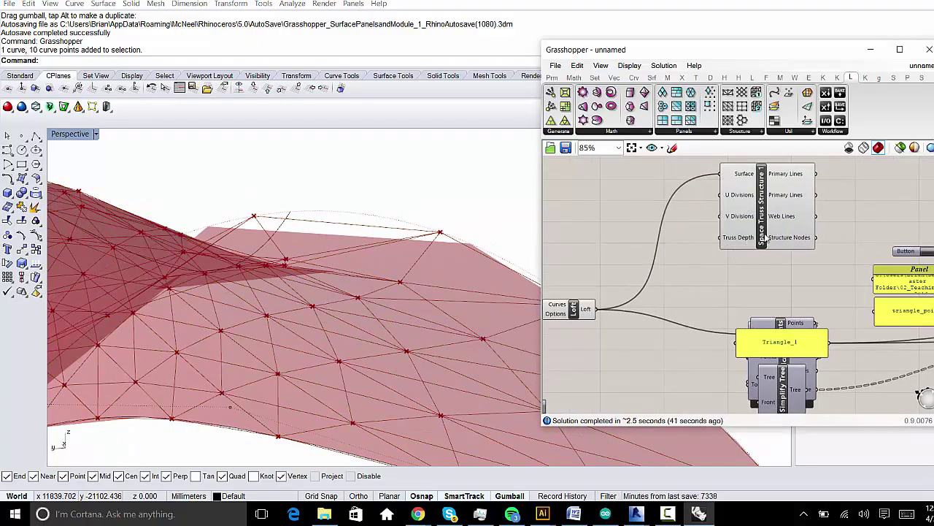
double_click(626, 204)
key("Escape")
right_click(729, 230)
left_click(661, 226)
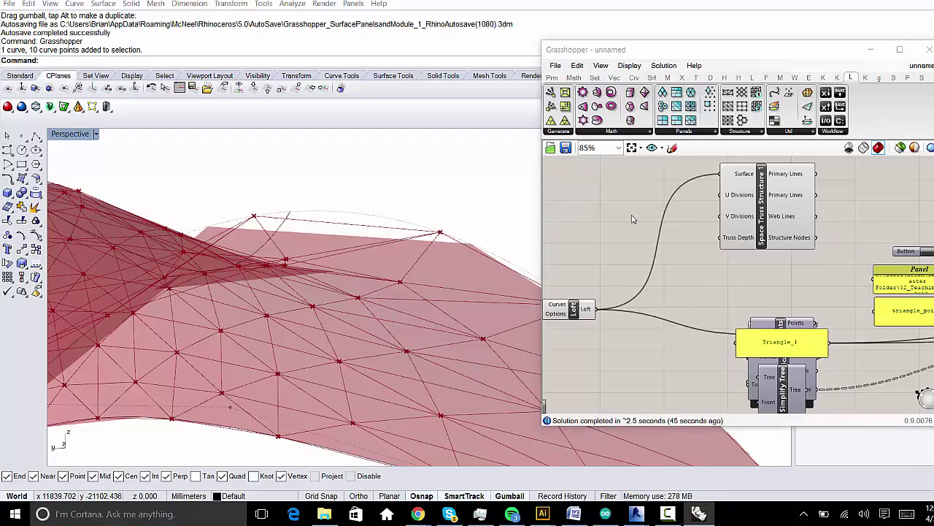
Step: Add a 5<10<30 number slider for the Truss Depth input of Space Truss Structure 1 and set it to 30
double_click(633, 219)
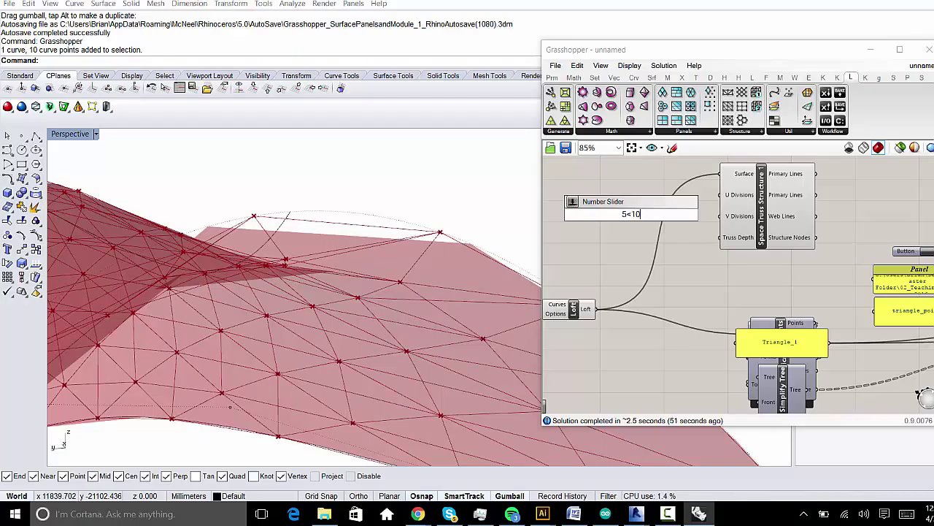
type("<3")
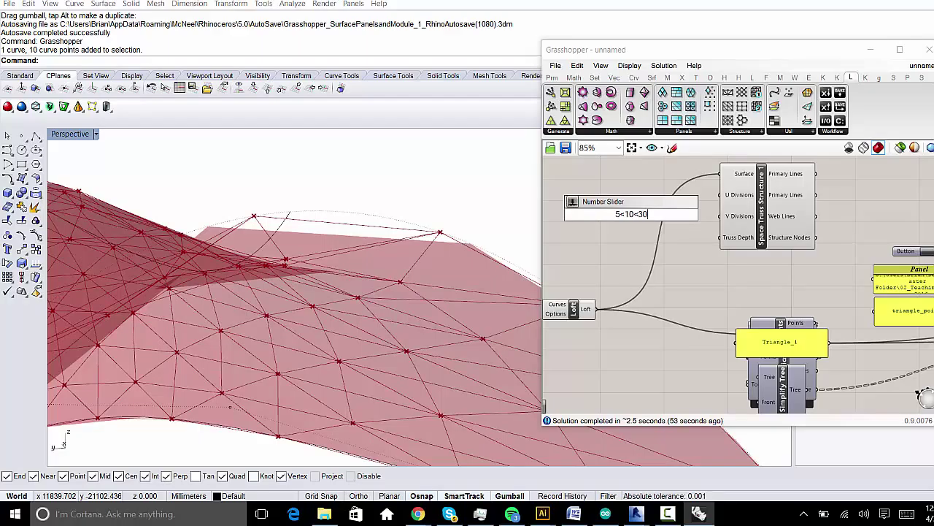
type("0")
key("Return")
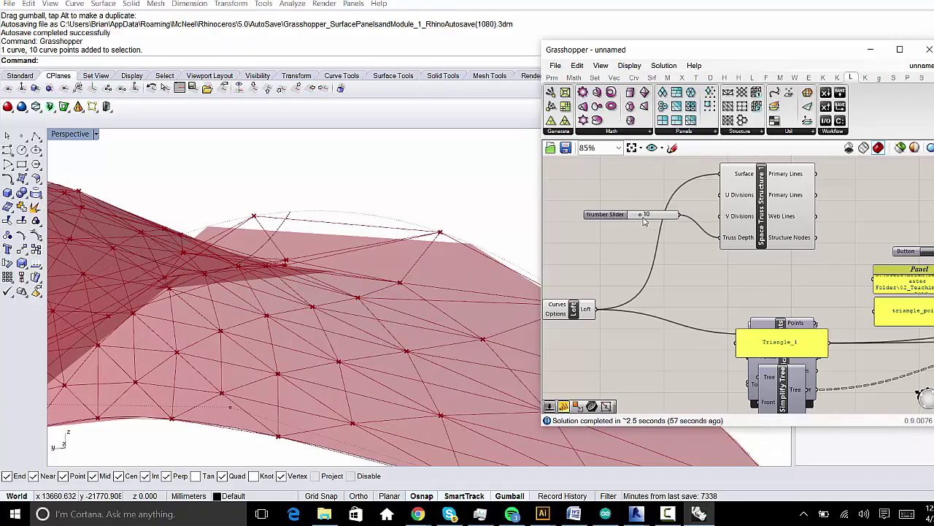
left_click_drag(654, 217, 668, 214)
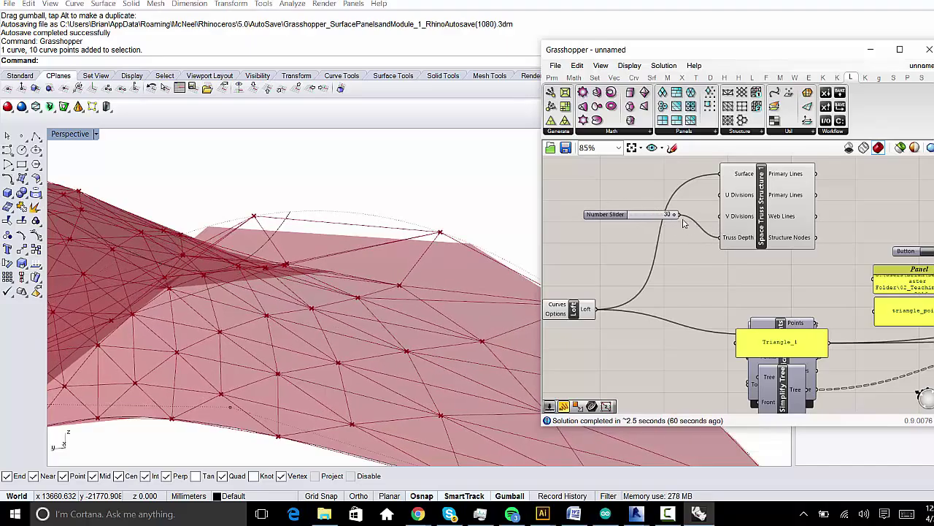
Step: Raise the Truss Depth slider's maximum to 230 and set the slider to 230
right_click(651, 215)
mouse_move(759, 290)
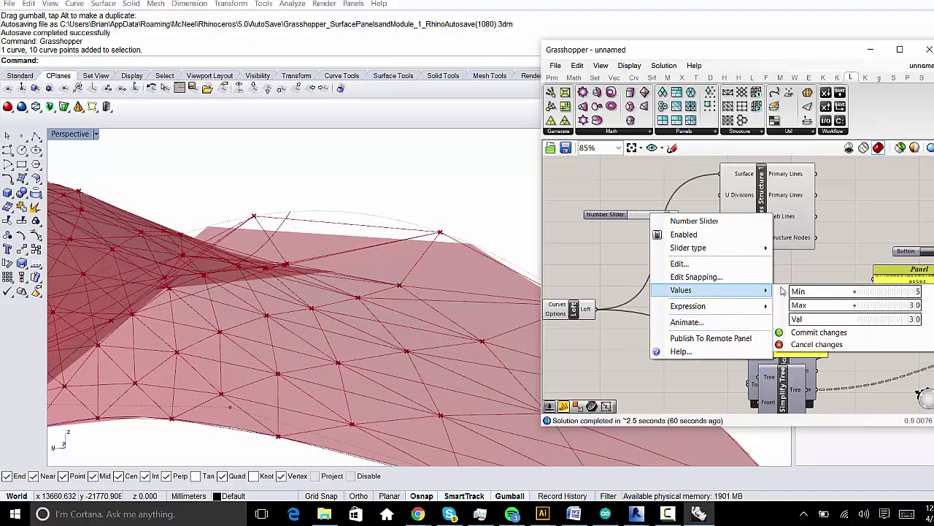
left_click(840, 332)
left_click_drag(638, 217, 676, 214)
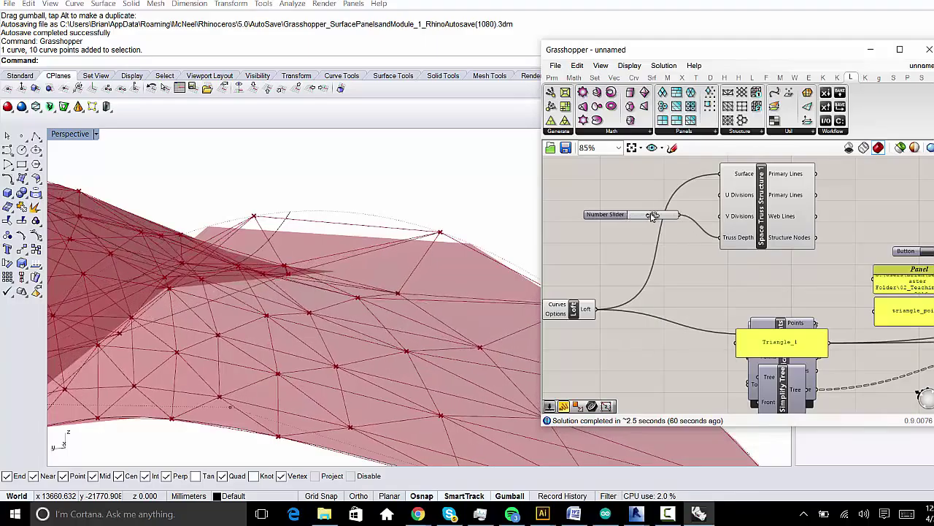
right_click_drag(248, 211, 313, 182)
Step: Raise the Truss Depth slider's maximum further and set the slider to 925
right_click(643, 217)
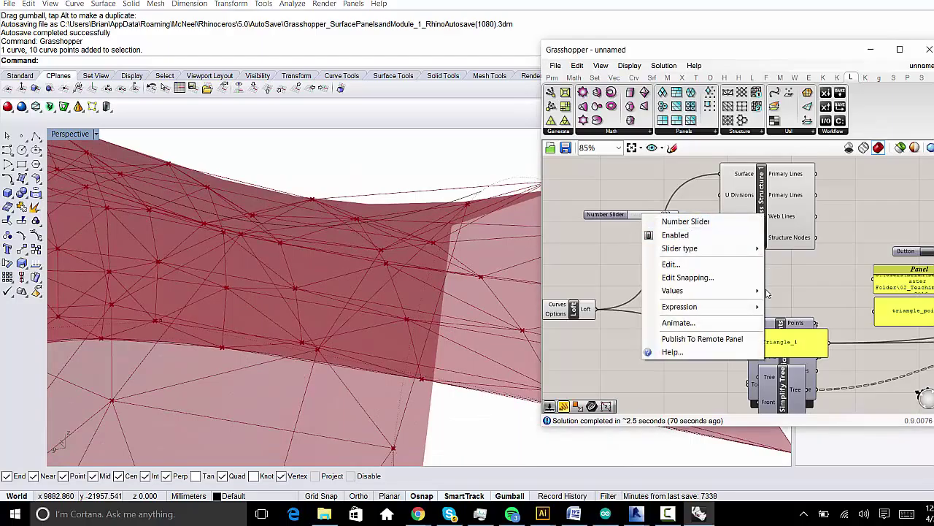
mouse_move(748, 291)
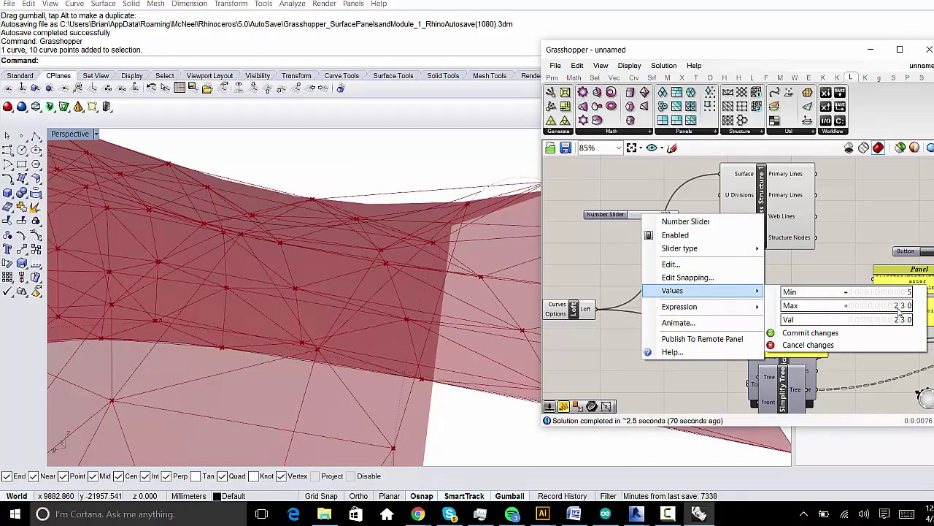
left_click(868, 332)
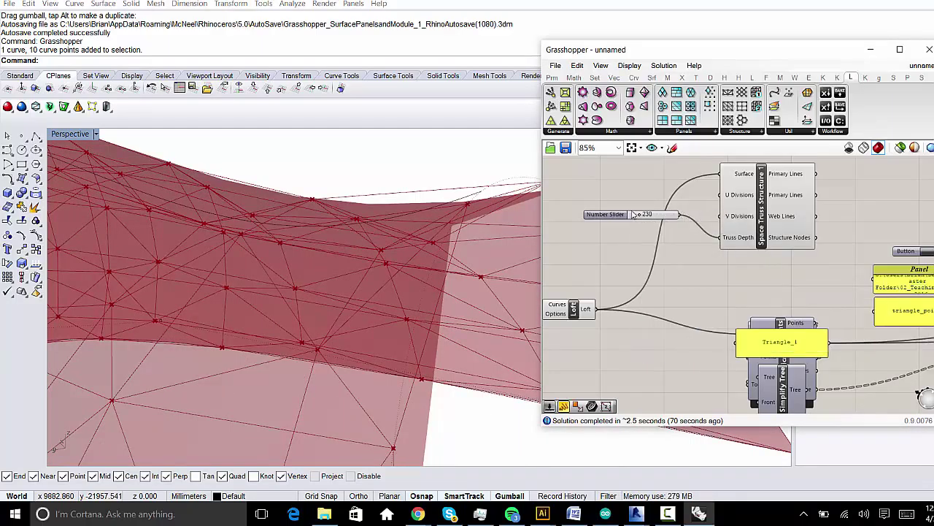
left_click_drag(633, 214, 665, 215)
Step: Select the Space Truss Structure 1 component and examine the deepened truss from several angles in the Perspective viewport
right_click_drag(314, 241, 440, 242)
scroll(334, 257, "down", 10)
scroll(352, 155, "up", 10)
scroll(351, 155, "down", 3)
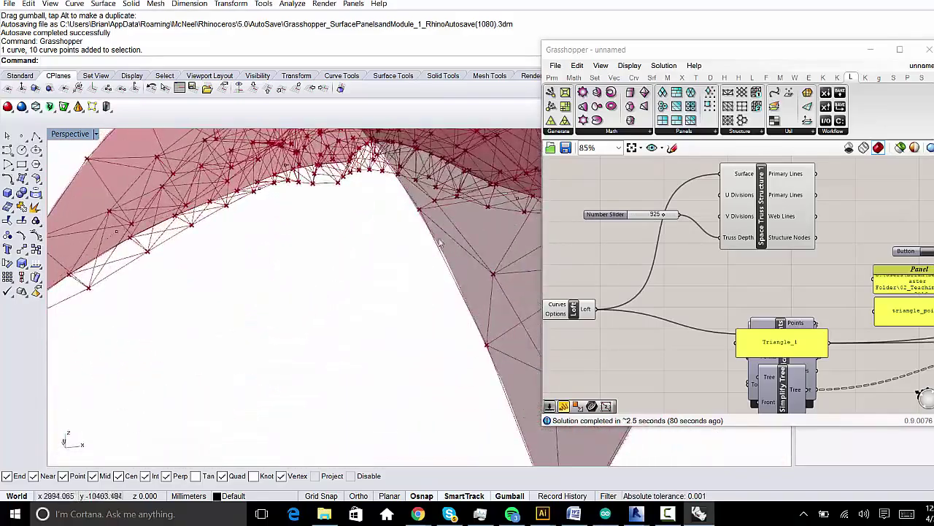
scroll(440, 242, "down", 6)
scroll(768, 222, "up", 1)
left_click(769, 222)
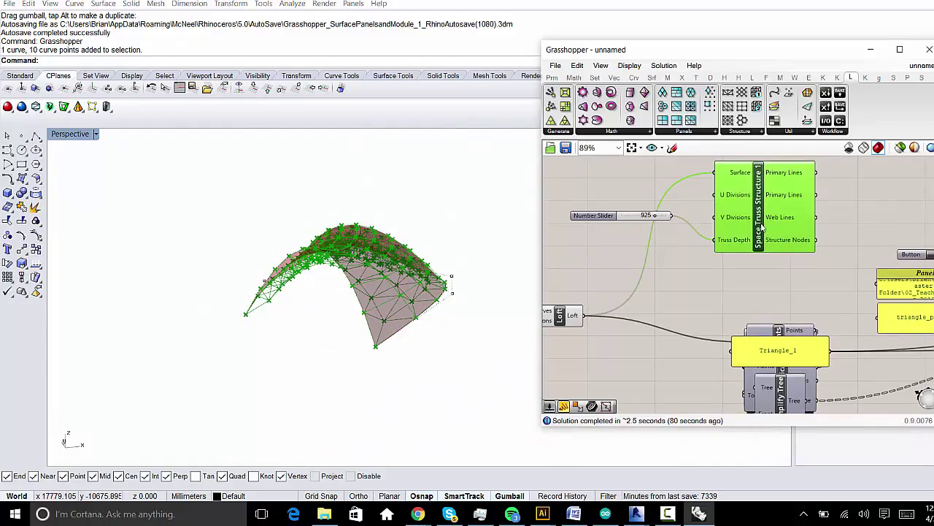
right_click_drag(332, 224, 329, 243)
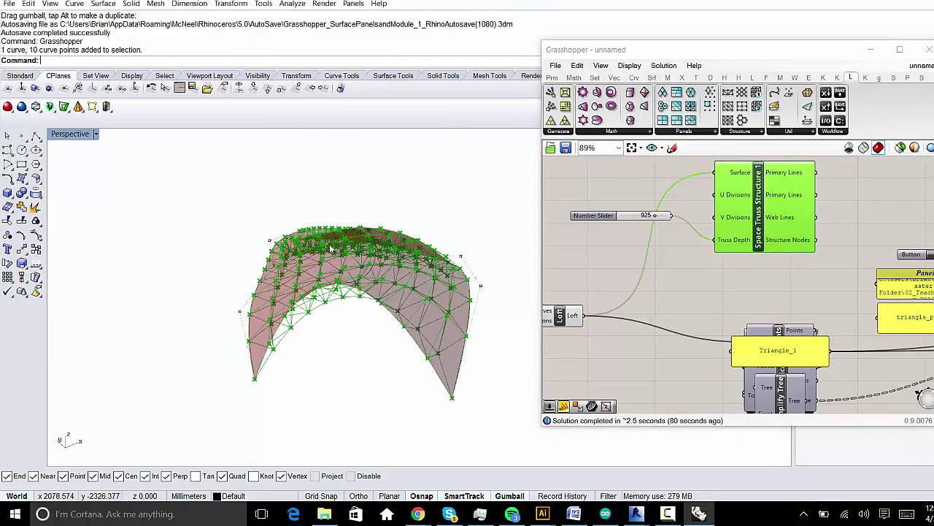
Step: Select the last baked truss points and curves with SelLast and move them away from the lofted surface
left_click_drag(215, 173, 484, 423)
right_click_drag(375, 259, 378, 334)
left_click(363, 343)
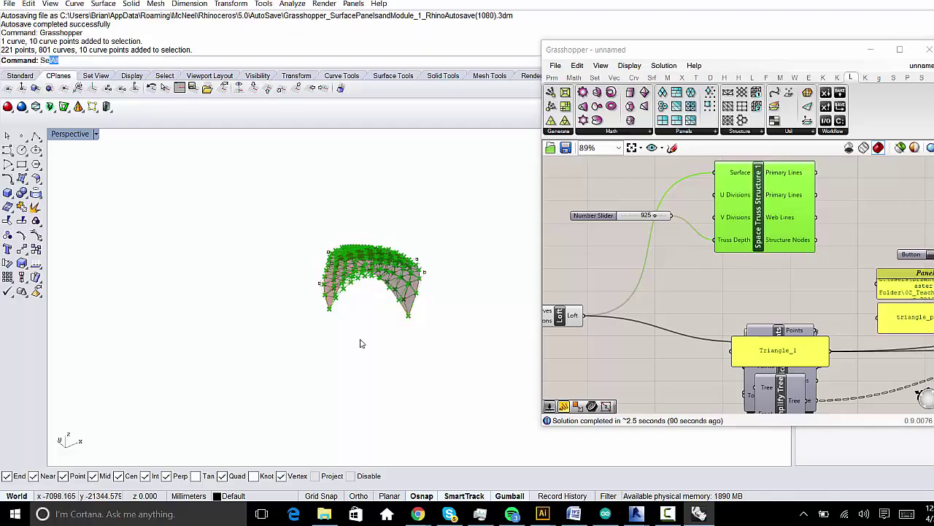
type("SelLast")
key("Return")
type("M")
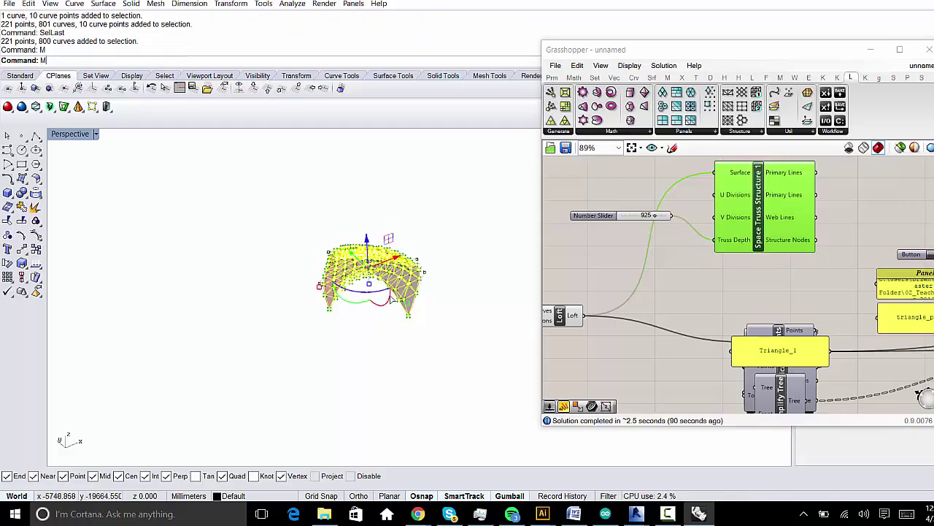
key("Return")
left_click(309, 263)
left_click(117, 261)
Step: Inspect the moved baked truss up close and delete all of its curves and points
scroll(148, 251, "up", 8)
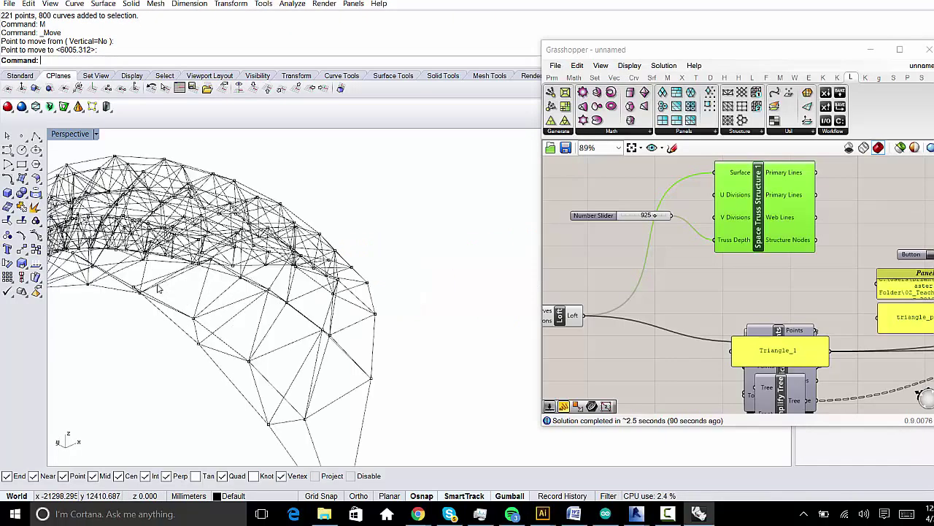
scroll(306, 263, "up", 3)
right_click_drag(306, 263, 249, 336)
scroll(223, 204, "down", 3)
left_click_drag(224, 204, 435, 375)
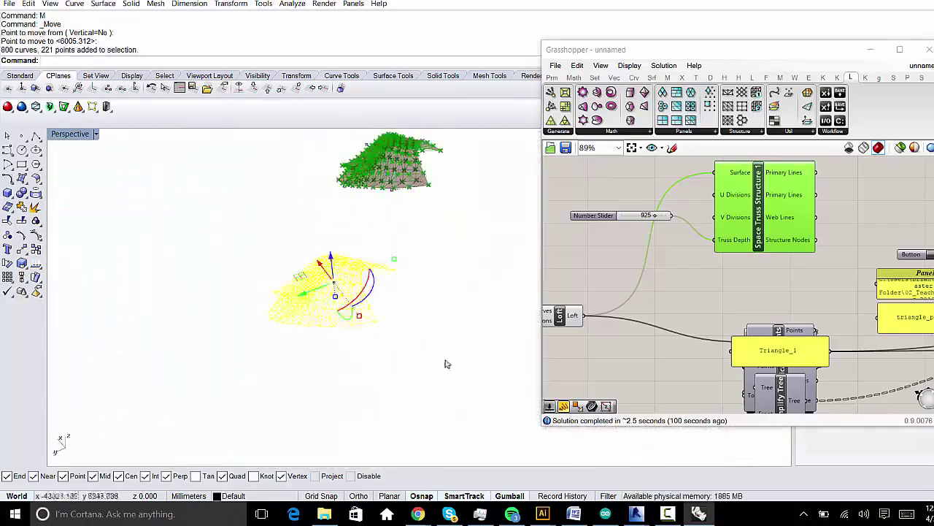
key("Delete")
scroll(434, 251, "up", 10)
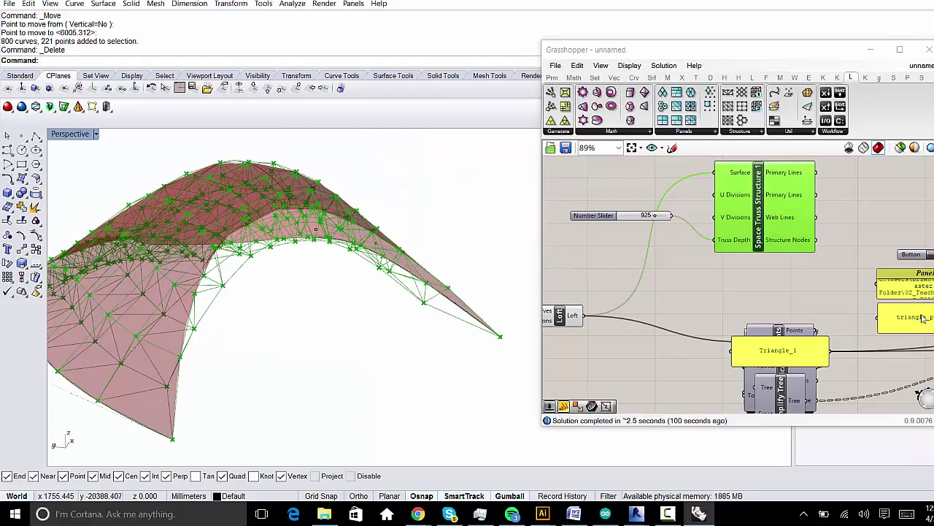
Step: Place the LunchBox Patch Surface component on the canvas below Space Truss Structure 1
left_click(770, 191)
left_click(800, 164)
left_click(810, 132)
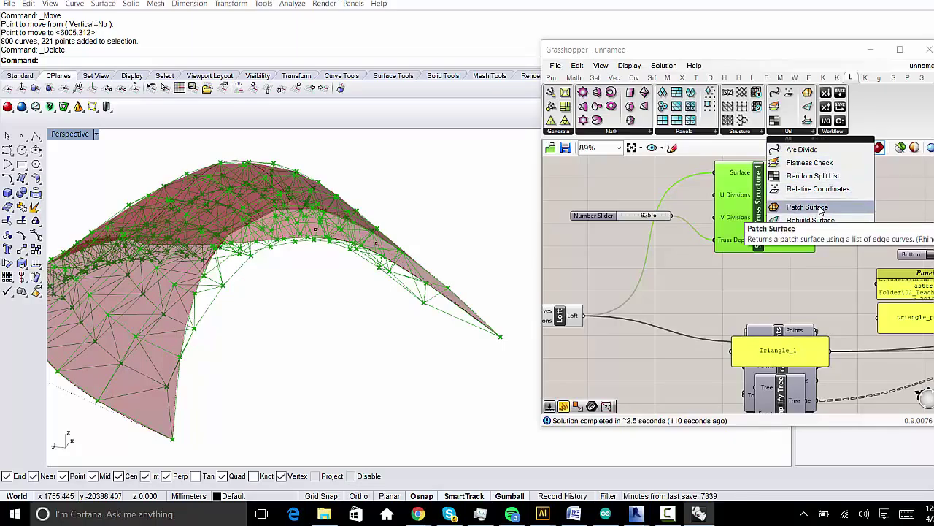
left_click_drag(816, 206, 786, 291)
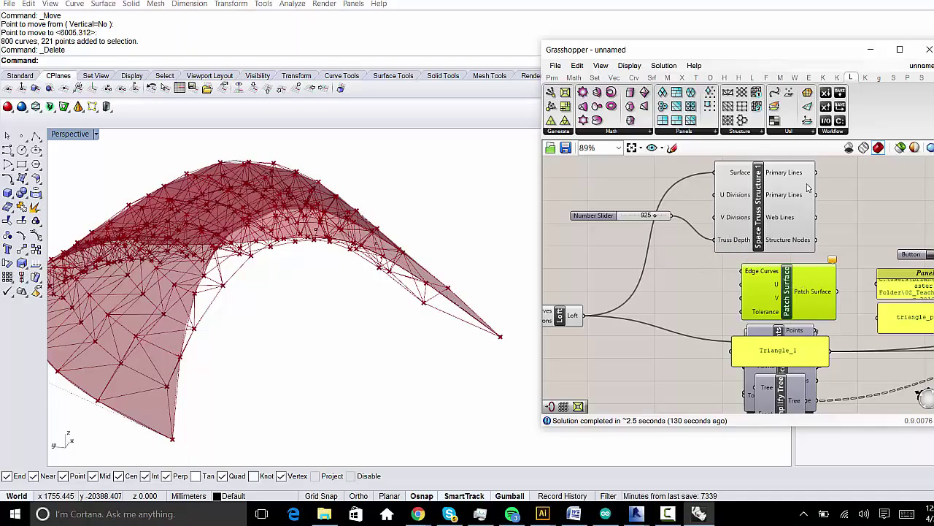
Step: Place the LunchBox Rebuild Surface component on the canvas beside Patch Surface
left_click(811, 132)
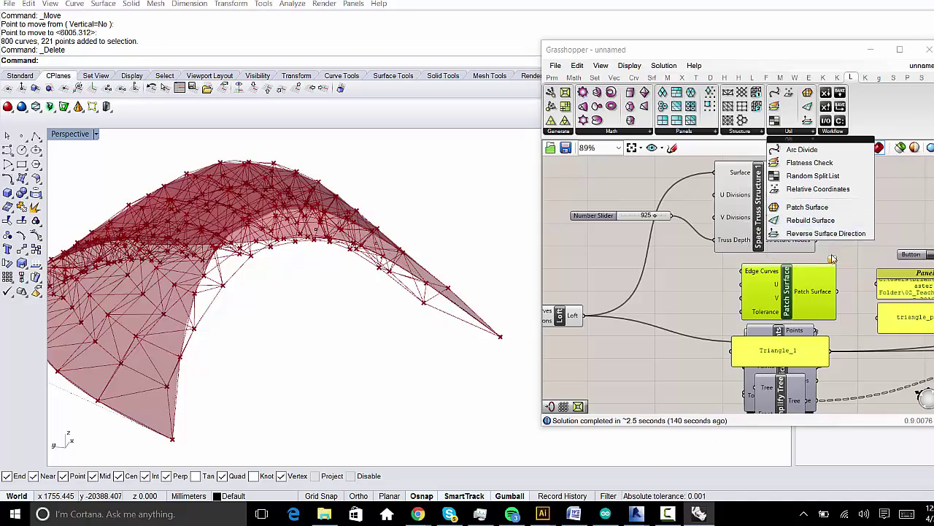
left_click(834, 227)
left_click(703, 294)
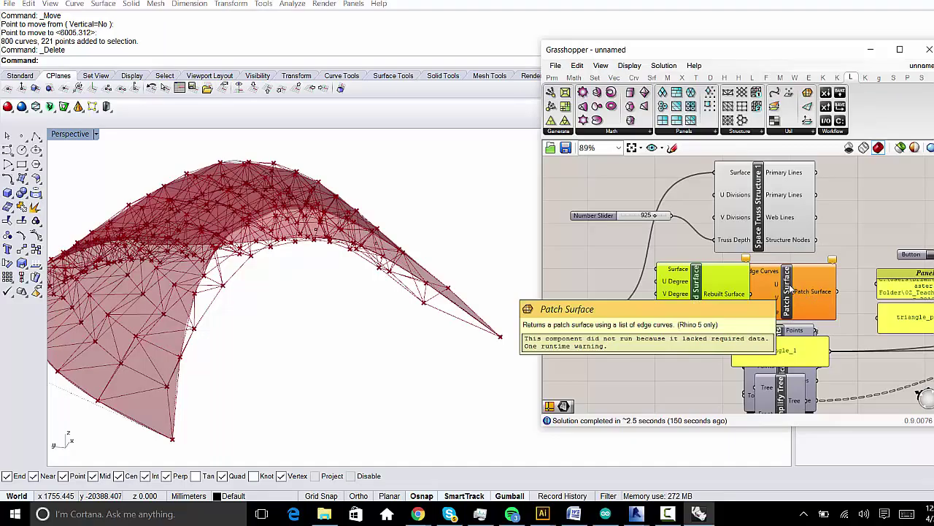
Step: Undo the placement of the Rebuild Surface and Patch Surface components
key("ctrl+z")
key("ctrl+z")
right_click_drag(840, 278, 825, 267)
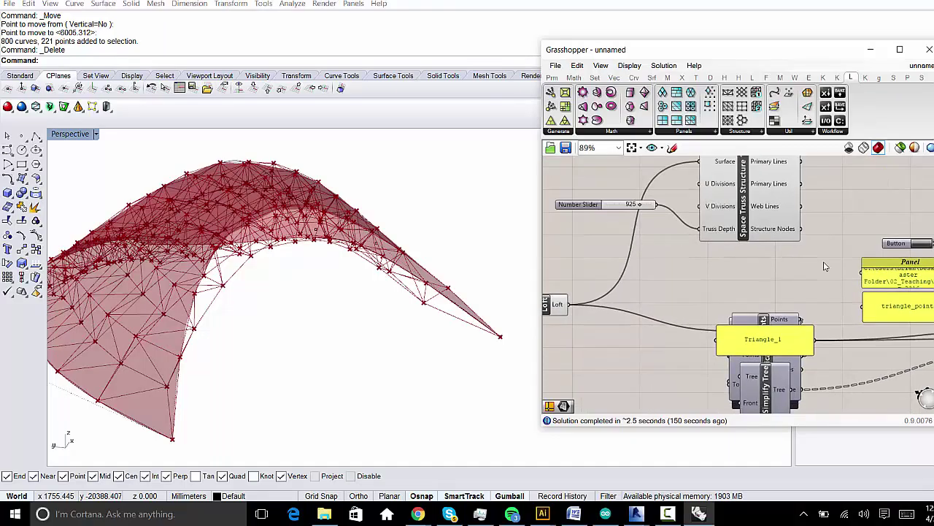
Step: Delete the Space Truss Structure 1 component together with its truss depth number slider
left_click_drag(670, 196, 585, 220)
key("Delete")
right_click_drag(848, 162, 813, 178)
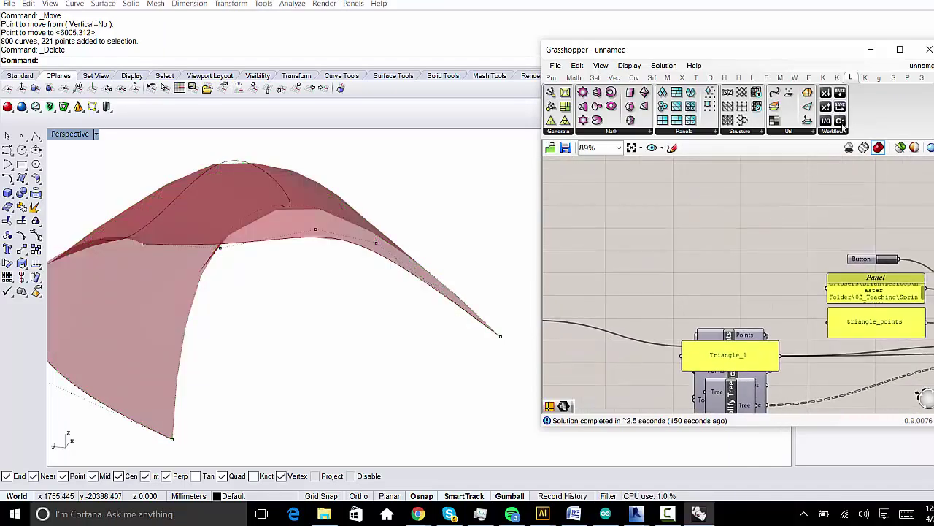
Step: Place the LunchBox Excel Reader component in the empty canvas area above the Triangle_1 panel
left_click(842, 129)
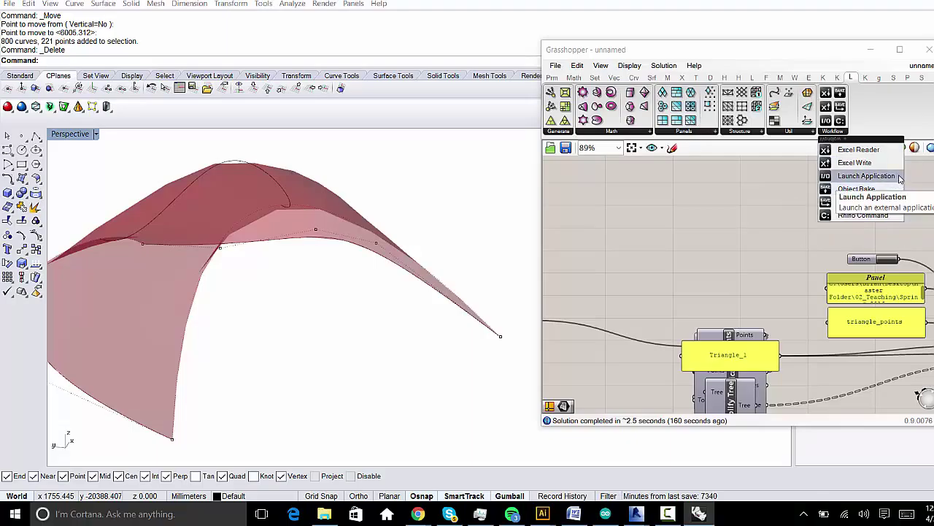
left_click(859, 150)
left_click(728, 201)
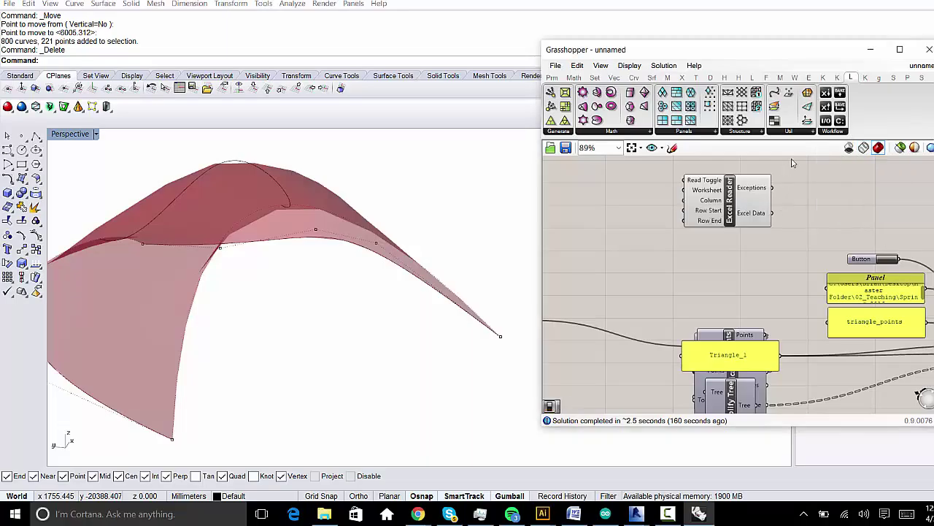
Step: Place the LunchBox Launch Application component below Excel Reader
left_click(835, 132)
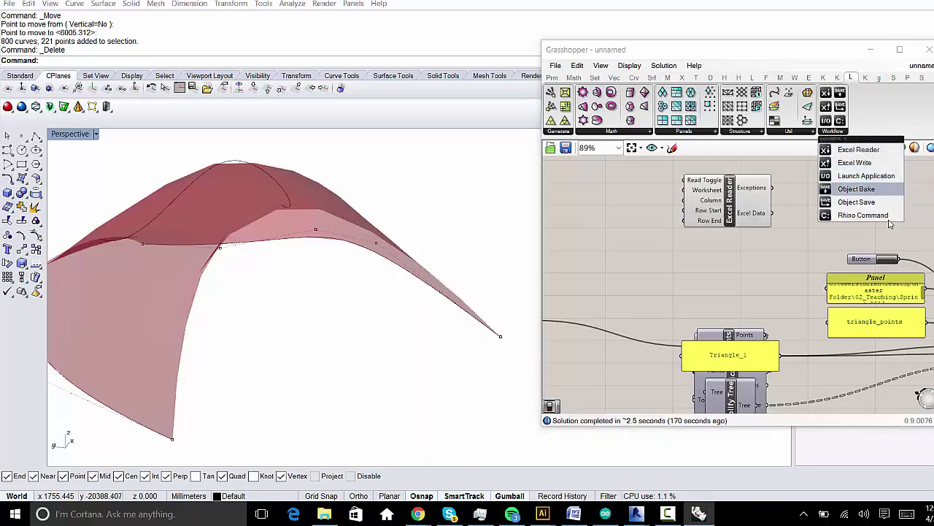
left_click(866, 176)
left_click(779, 248)
left_click_drag(776, 272, 736, 289)
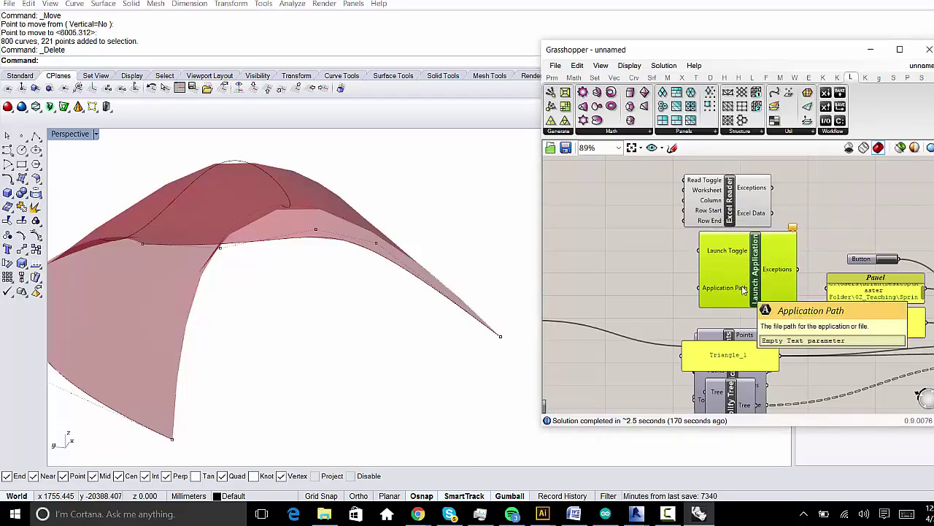
Step: Delete the Excel Reader and Launch Application components from the canvas
left_click(744, 212)
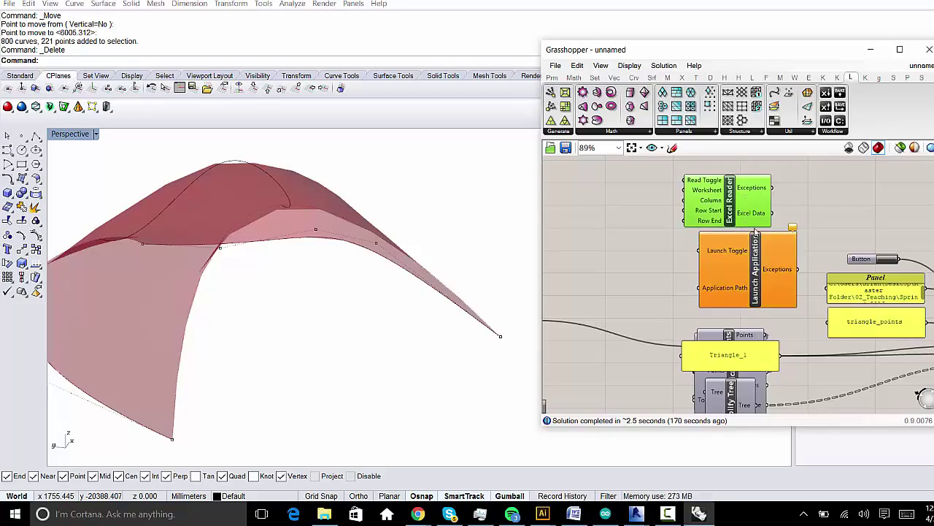
key("Delete")
left_click(751, 279)
key("Delete")
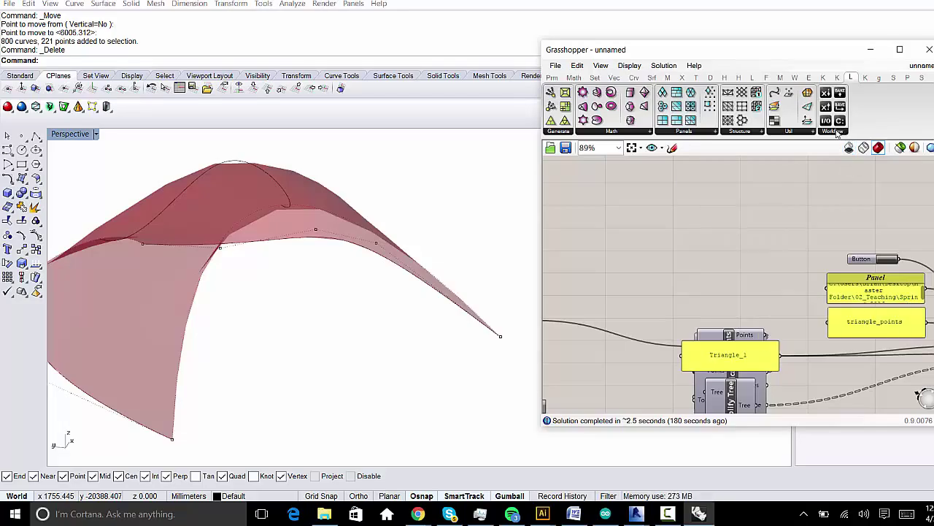
Step: Place the LunchBox Object Bake component on the canvas, then remove it and review the available workflow components
left_click(838, 133)
left_click_drag(856, 188, 745, 206)
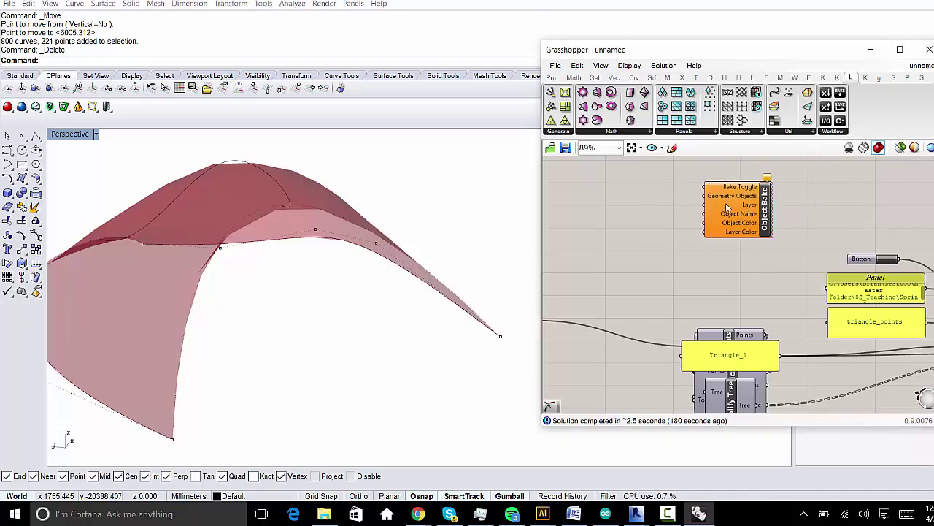
left_click(765, 207)
key("Delete")
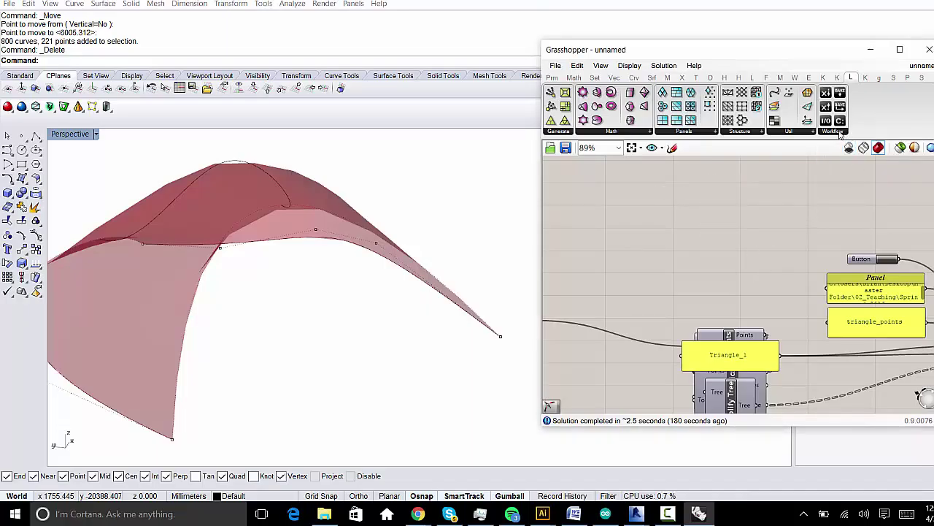
left_click(841, 132)
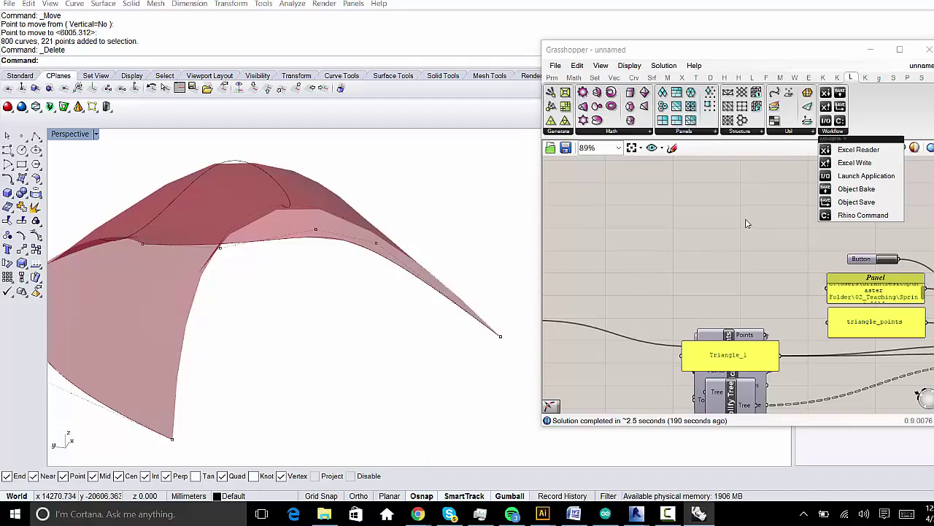
Step: Move the Simplify Tree and Triangular Panels A components apart so they no longer overlap the neighbouring components
scroll(793, 236, "down", 3)
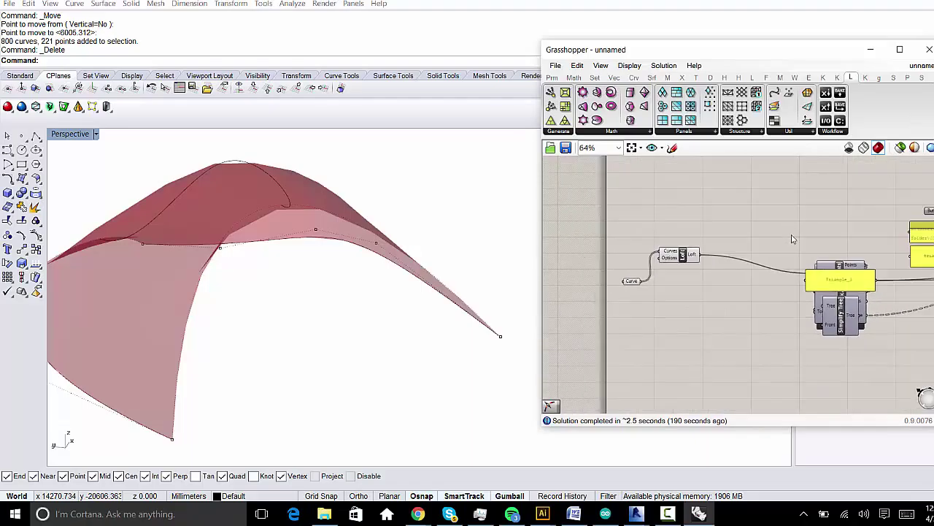
scroll(757, 237, "down", 1)
right_click_drag(818, 248, 729, 243)
scroll(743, 257, "up", 2)
right_click_drag(580, 280, 636, 273)
left_click_drag(649, 292, 710, 300)
scroll(654, 275, "up", 2)
right_click_drag(637, 276, 731, 303)
left_click_drag(738, 332, 595, 332)
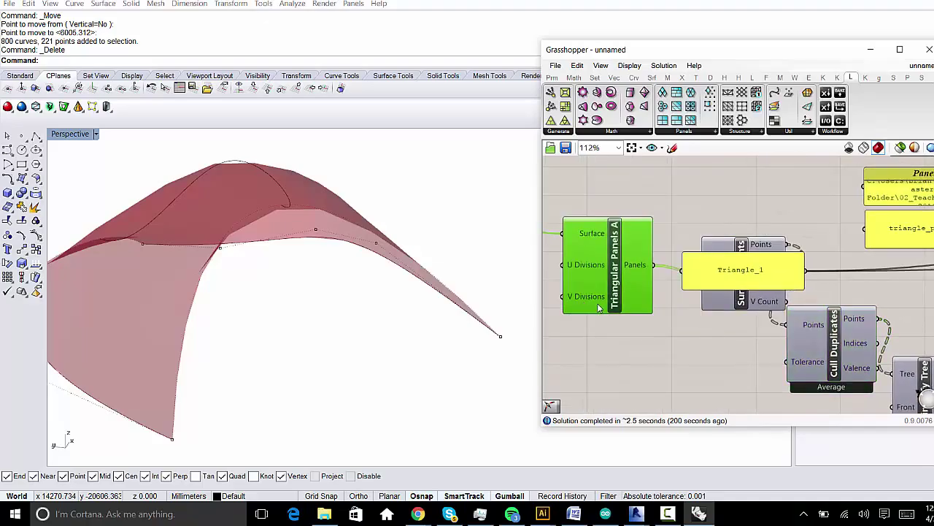
Step: Move the Triangle_1 panel off Surface Points and place it below the triangle_points panel
left_click_drag(749, 264, 792, 194)
right_click_drag(792, 194, 709, 200)
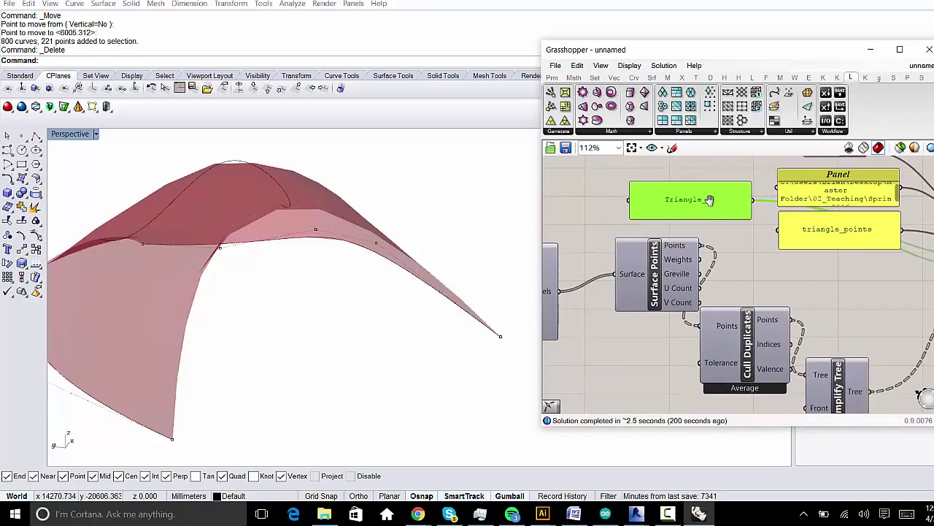
scroll(709, 200, "up", 1)
left_click_drag(709, 200, 855, 276)
Step: Move Surface Points next to Triangular Panels A and select both components
right_click_drag(756, 263, 834, 246)
left_click_drag(733, 267, 696, 286)
right_click_drag(580, 277, 674, 275)
scroll(675, 274, "down", 3)
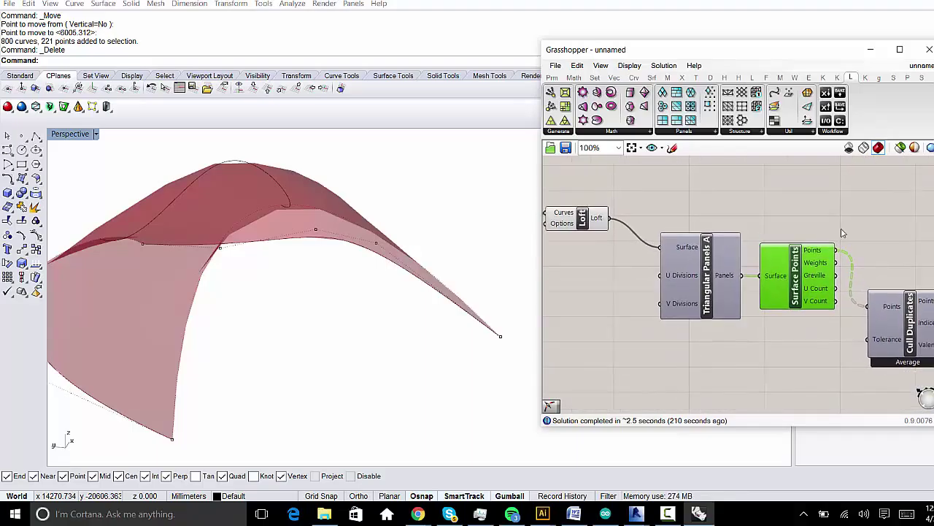
left_click_drag(831, 245, 597, 341)
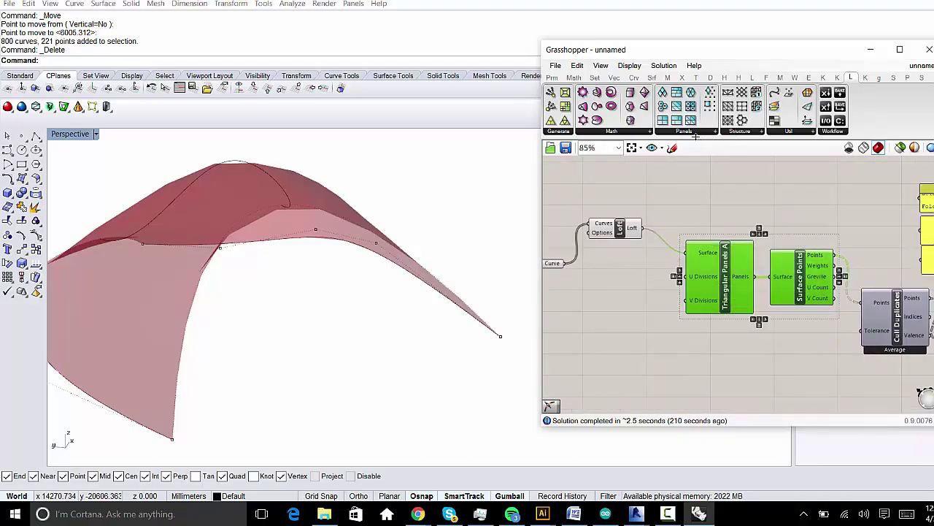
Step: Place the LunchBox Diamond Panels component in the empty area below the existing definition
left_click(696, 136)
scroll(672, 165, "down", 2)
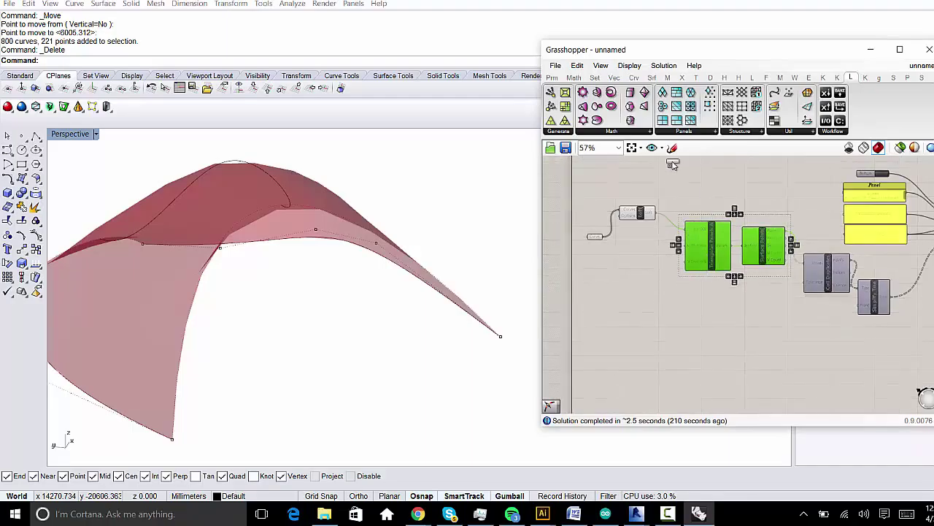
left_click(691, 339)
right_click_drag(692, 340, 675, 217)
scroll(661, 271, "up", 4)
right_click_drag(661, 271, 676, 319)
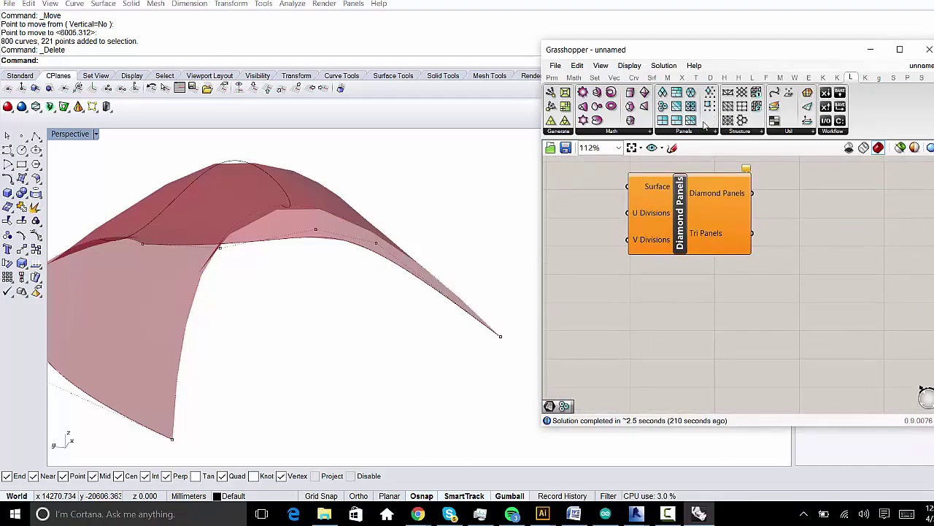
Step: Place the LunchBox Hexagon Cells component below Diamond Panels
left_click(697, 132)
left_click(701, 162)
left_click(699, 308)
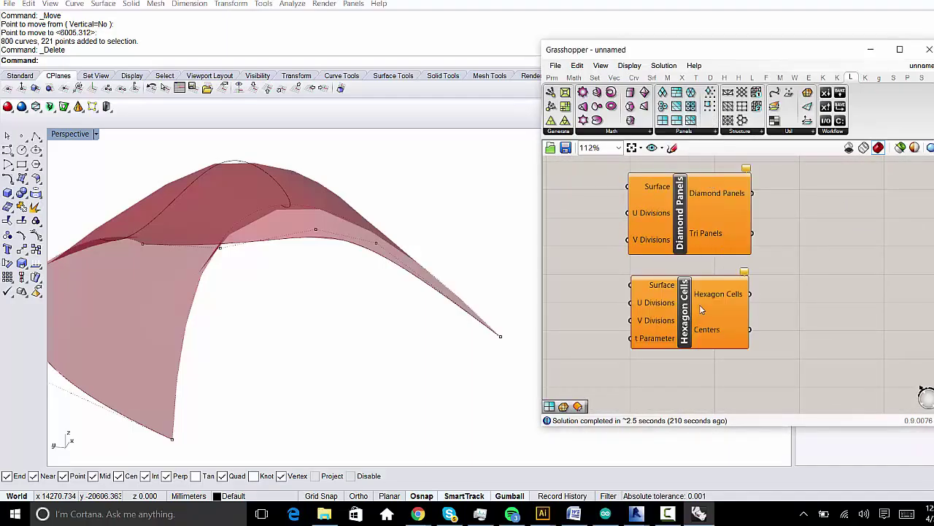
Step: Place the LunchBox Random Quad Panels component and move it just below Hexagon Cells
left_click(706, 134)
left_click(716, 191)
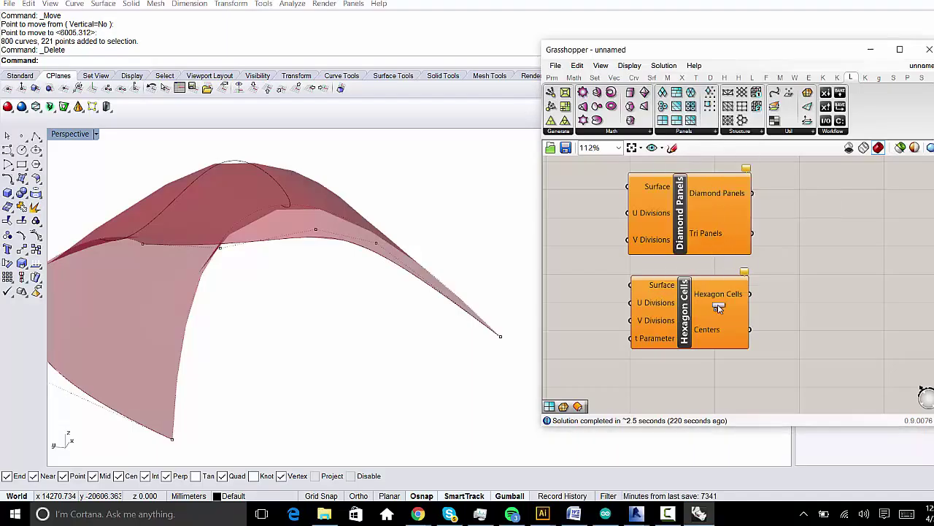
left_click(684, 389)
left_click_drag(712, 365, 713, 393)
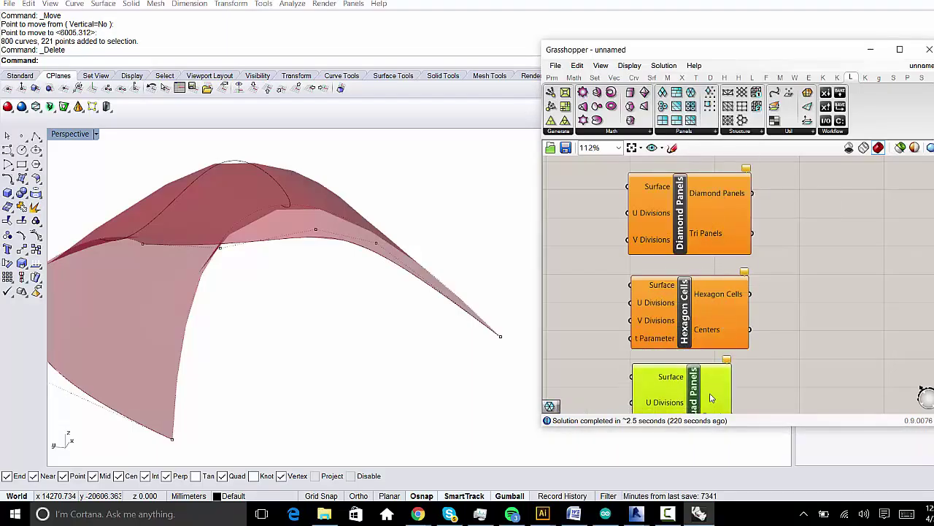
Step: Place the LunchBox Skewed Quads component below Random Quad Panels
left_click(701, 134)
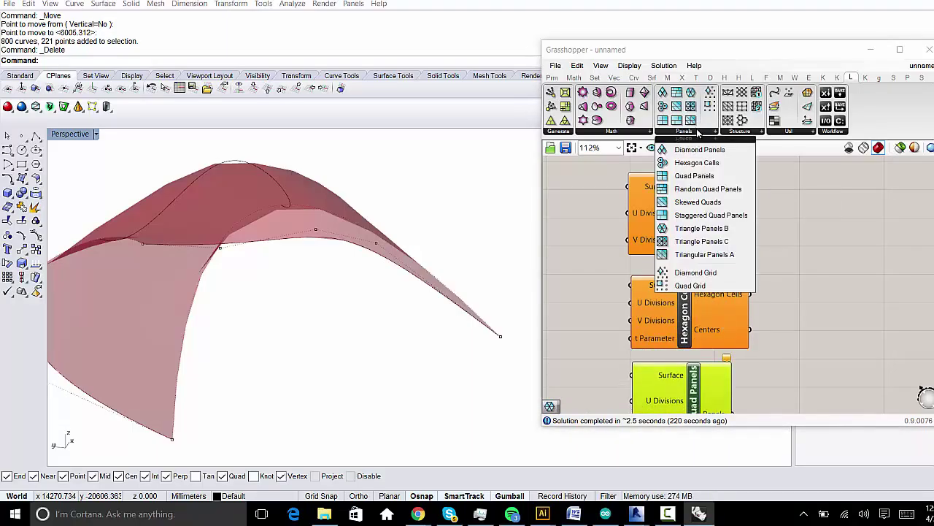
left_click(713, 204)
scroll(748, 235, "down", 3)
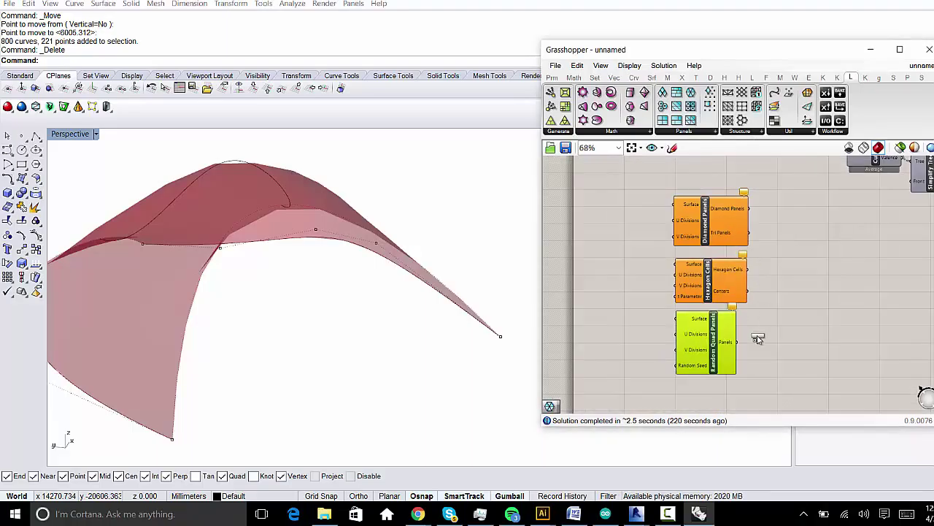
left_click(709, 392)
scroll(737, 369, "up", 3)
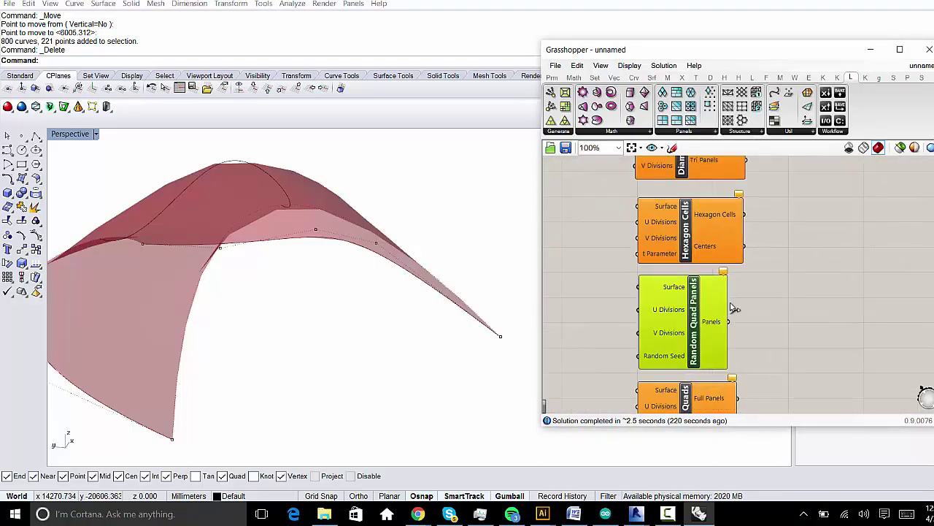
Step: Place the LunchBox Staggered Quad Panels component below Skewed Quads
left_click(687, 134)
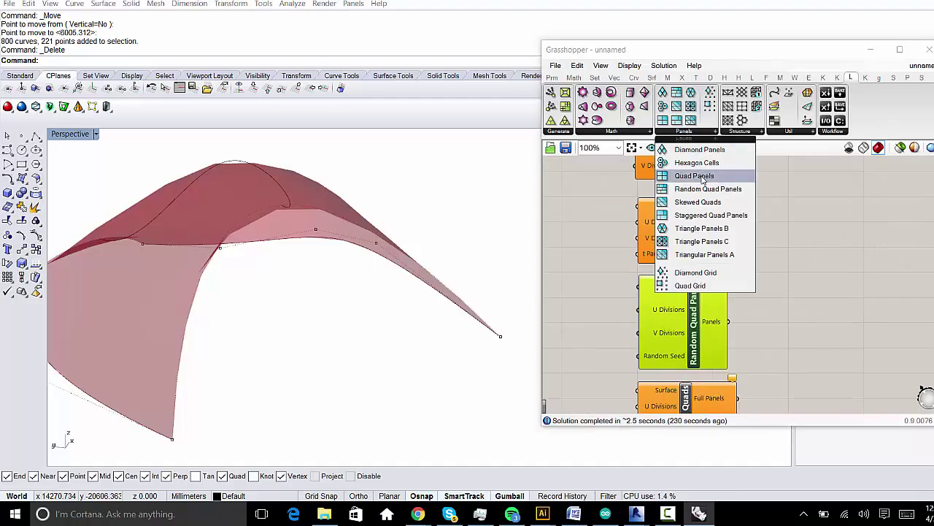
left_click(707, 215)
scroll(678, 302, "down", 2)
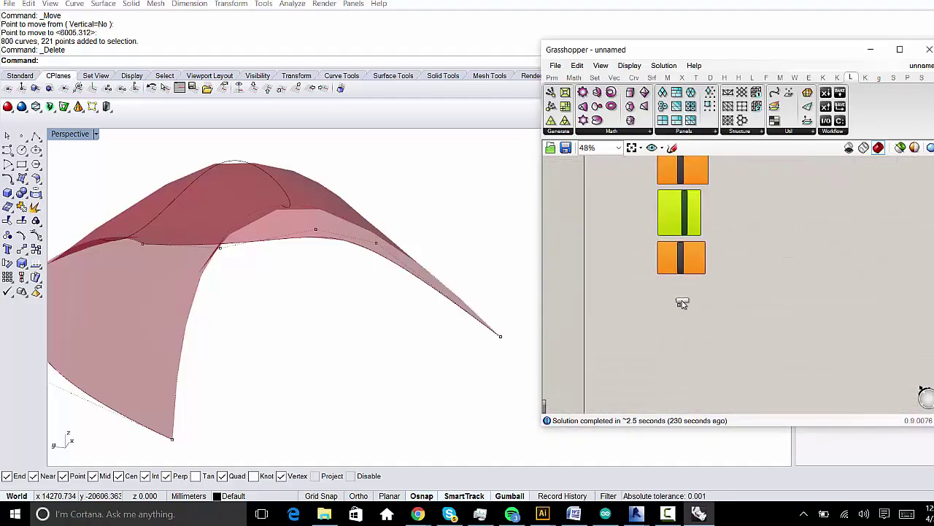
scroll(692, 307, "up", 3)
left_click(675, 330)
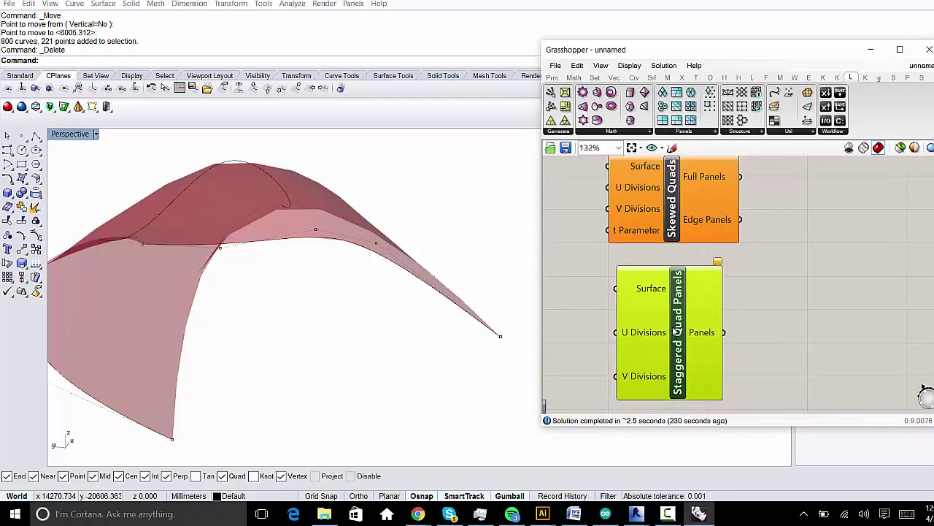
Step: Place the LunchBox Triangle Panels B component below Staggered Quad Panels
left_click(706, 134)
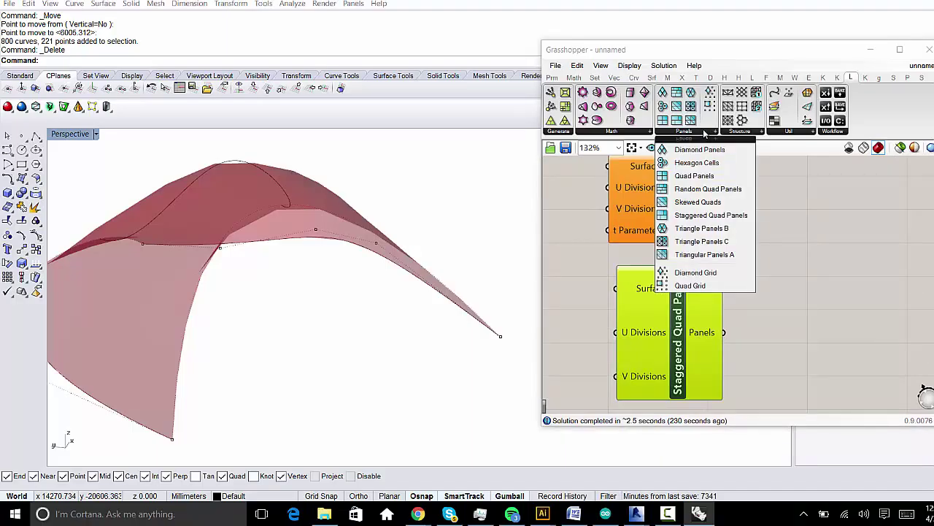
left_click(728, 228)
scroll(701, 205, "down", 3)
left_click(675, 358)
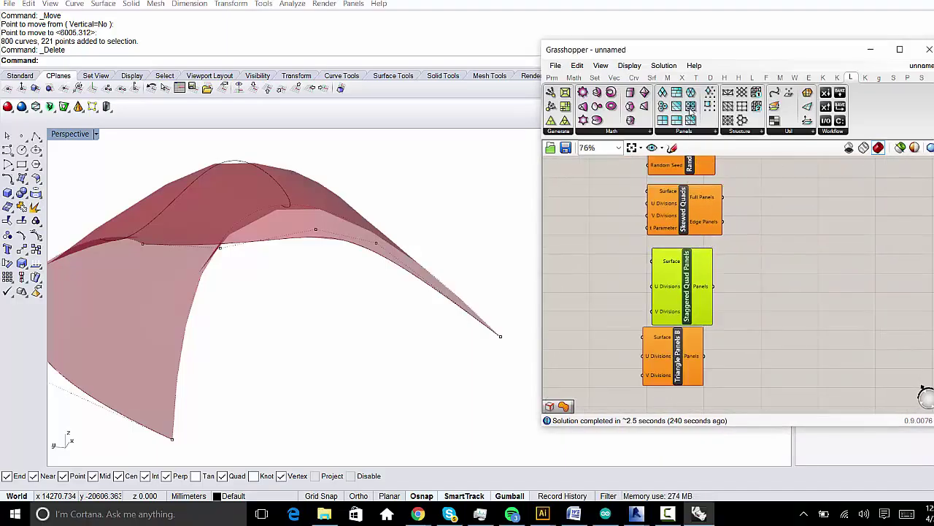
Step: Delete Staggered Quad Panels and move Triangle Panels B up into its place
left_click(699, 132)
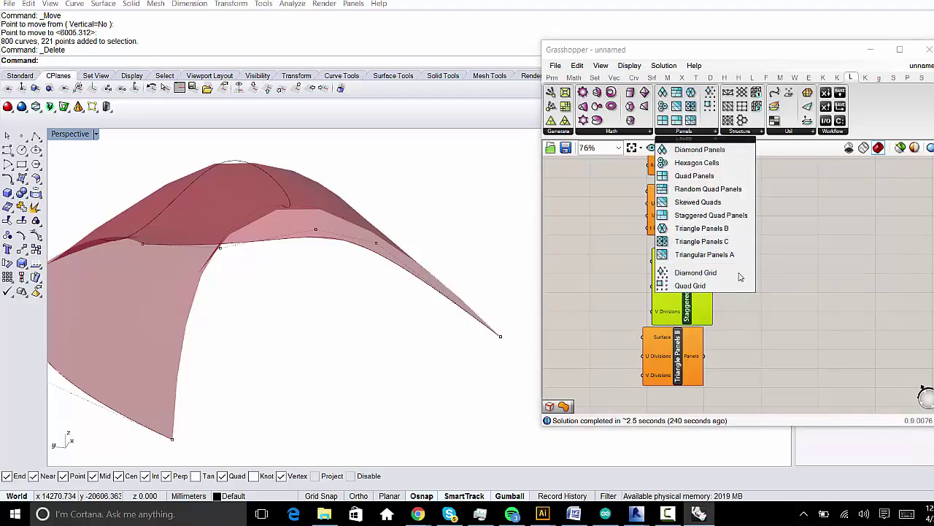
left_click(734, 298)
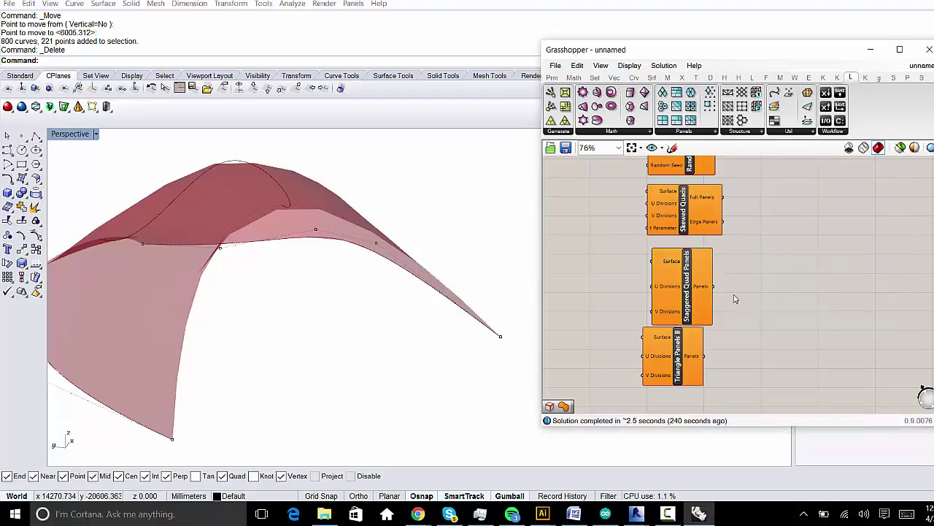
right_click_drag(700, 268, 695, 286)
key("Delete")
left_click_drag(671, 365, 671, 288)
Step: Delete Skewed Quads and move Triangle Panels B up below Random Quad Panels
scroll(718, 271, "up", 3)
right_click_drag(718, 272, 732, 293)
left_click(710, 268)
scroll(710, 269, "down", 1)
right_click_drag(715, 246, 720, 276)
key("Delete")
scroll(756, 346, "down", 3)
right_click_drag(753, 335, 745, 280)
left_click_drag(700, 358, 711, 278)
Step: Place the LunchBox Quad Panels component beside Hexagon Cells
right_click_drag(738, 183, 727, 332)
left_click(717, 269)
scroll(715, 267, "down", 1)
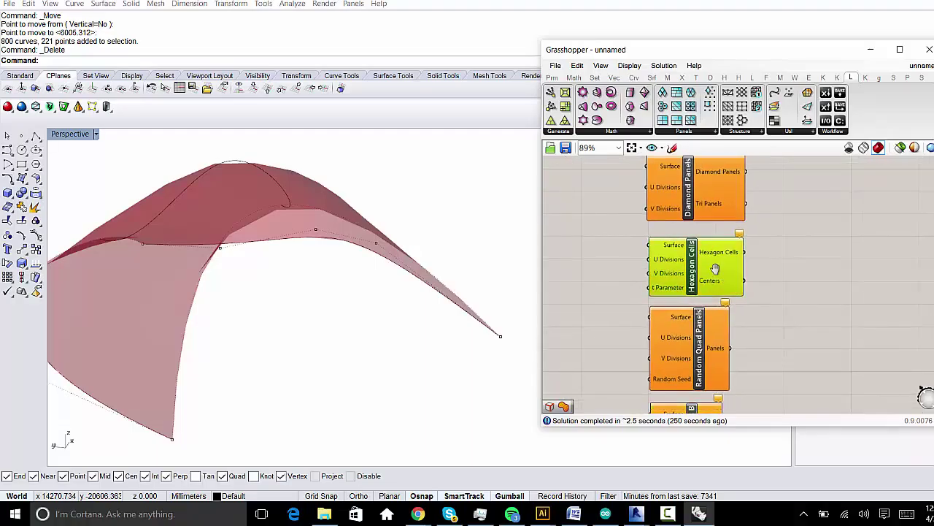
mouse_move(715, 267)
right_mouse_down()
mouse_move(723, 325)
mouse_move(723, 267)
right_mouse_up()
left_click(705, 133)
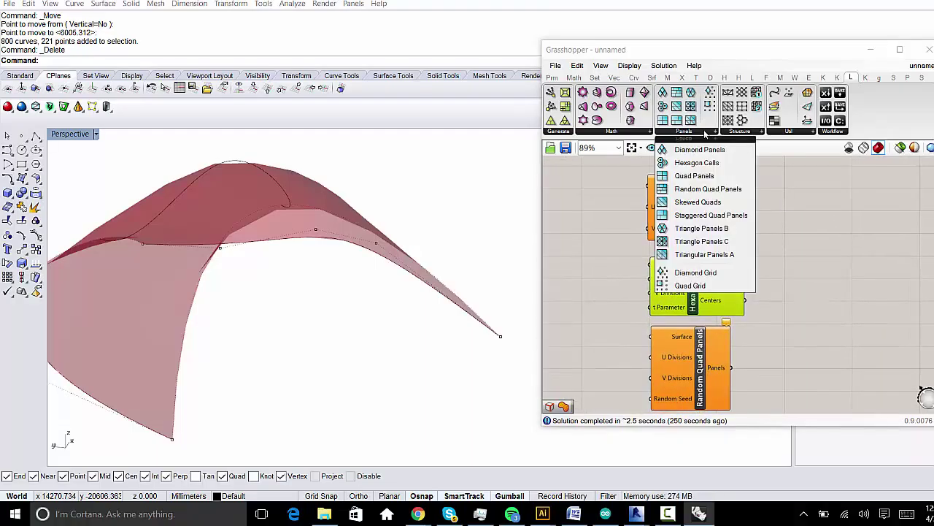
left_click(721, 177)
left_click(788, 310)
Step: Delete Random Quad Panels and move Quad Panels into its place below Hexagon Cells
left_click(684, 335)
key("Delete")
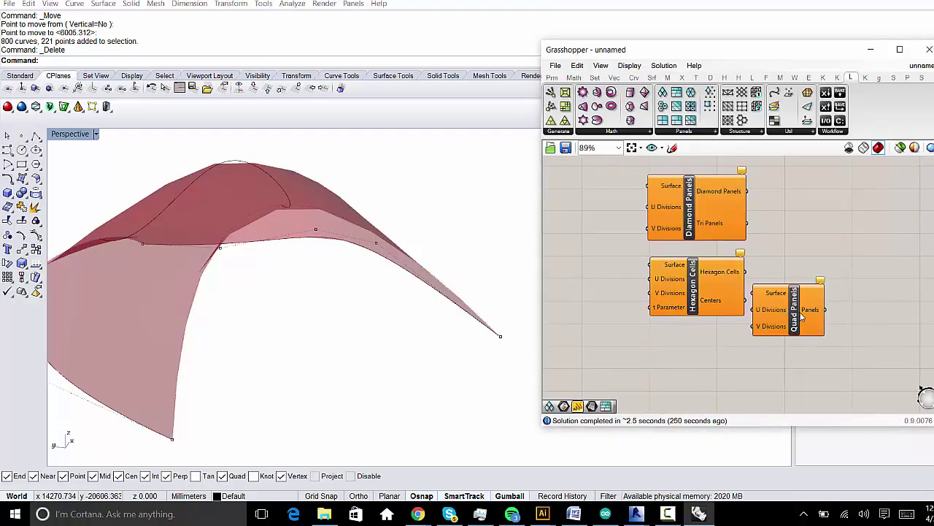
left_click_drag(784, 313, 690, 351)
Step: Arrange Diamond Panels, Hexagon Cells, Quad Panels and Triangle Panels B in one compact, closely spaced column
right_click_drag(716, 397, 707, 330)
left_click_drag(693, 391, 693, 354)
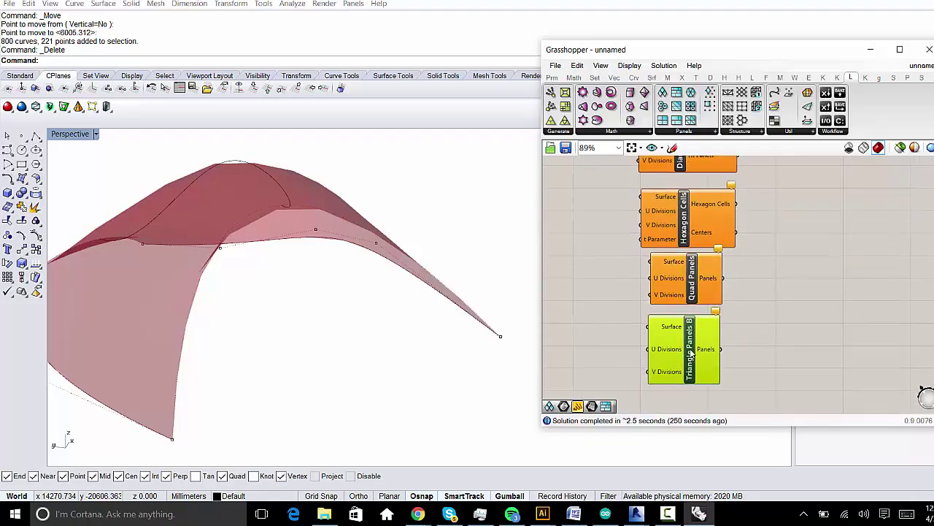
right_click_drag(731, 293, 749, 325)
left_click(717, 309)
right_click_drag(786, 355, 832, 376)
left_click(765, 216)
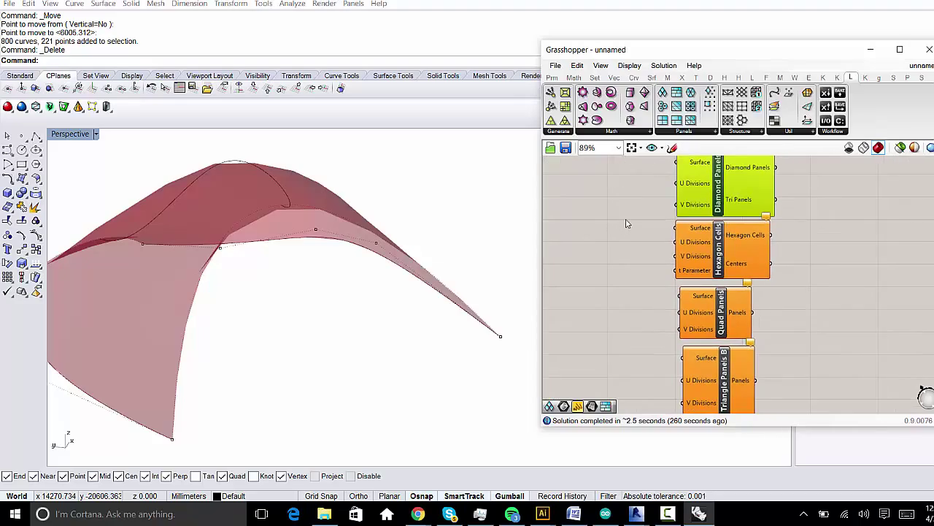
Step: Move the Loft component down below the Curve parameter, next to the column of panel components
scroll(680, 290, "down", 3)
left_click(711, 182)
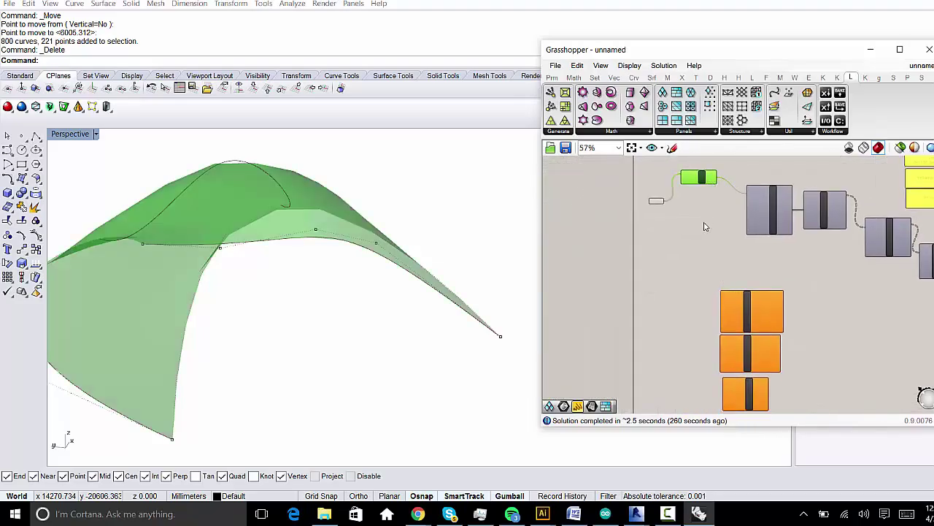
scroll(716, 184, "up", 2)
left_click_drag(725, 163, 688, 284)
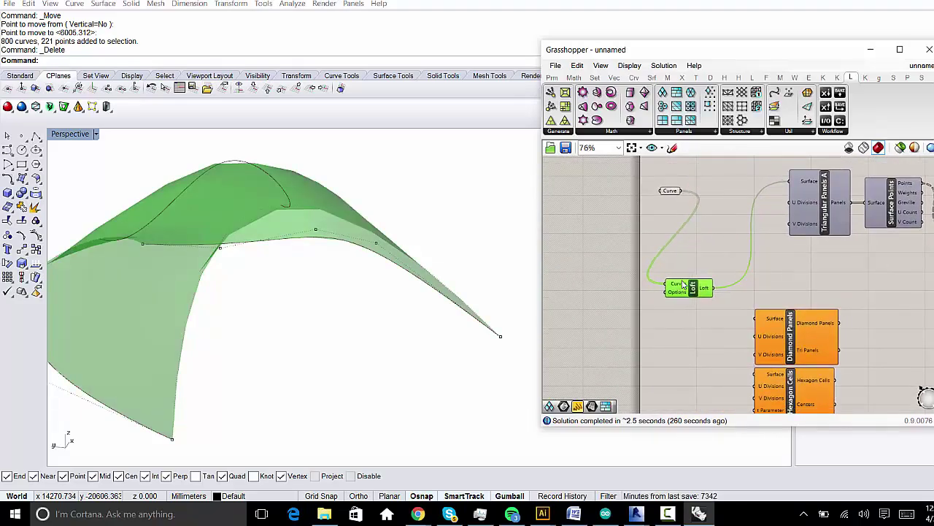
Step: Place a Move component below Loft, beside Diamond Panels
scroll(648, 267, "up", 1)
double_click(615, 265)
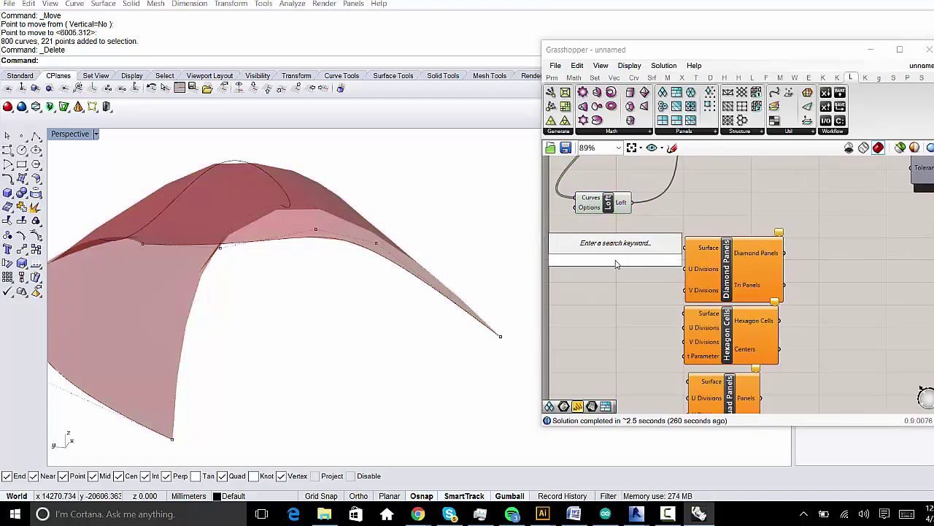
type("move")
left_click(625, 248)
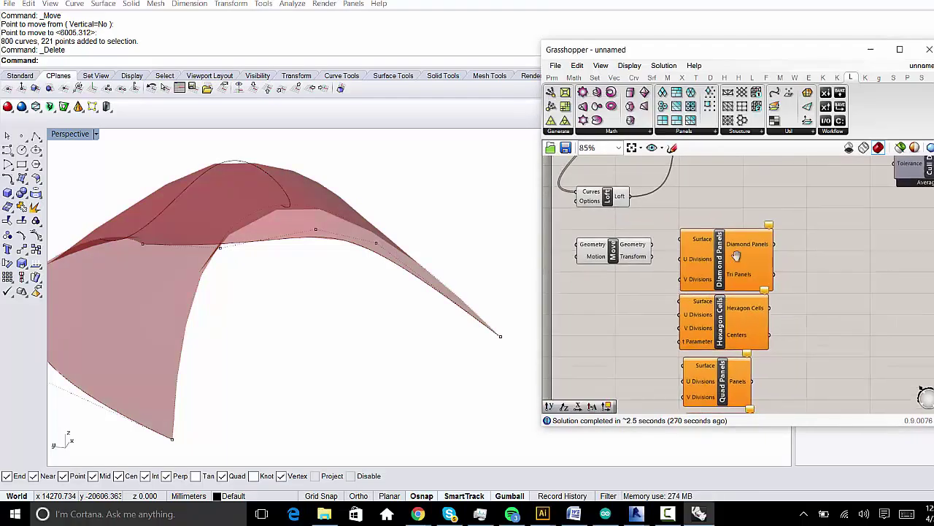
Step: Shift the four panel components together farther right to leave more room beside the Move component
scroll(657, 277, "down", 3)
left_click_drag(742, 202, 667, 363)
left_click_drag(686, 321, 726, 318)
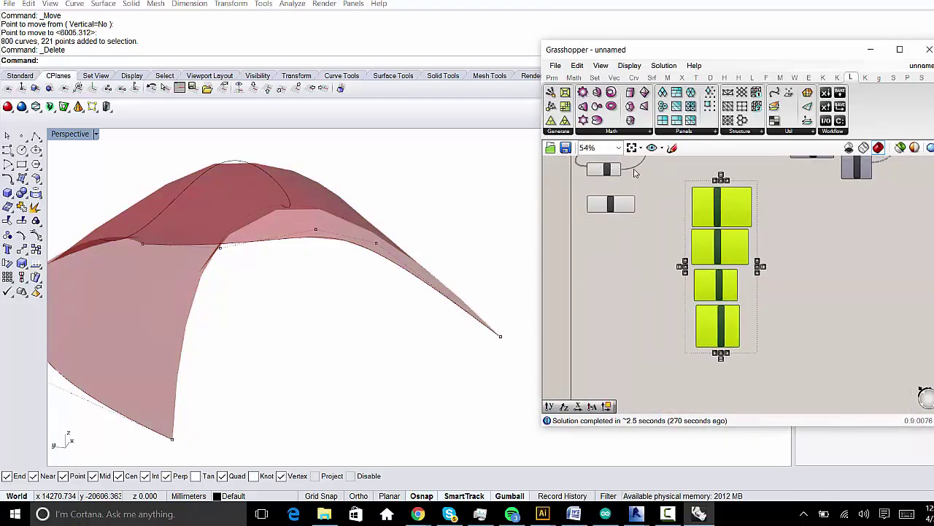
Step: Reposition the Move component slightly and connect the Loft output to its Geometry input
scroll(688, 302, "up", 4)
left_click_drag(665, 287, 688, 283)
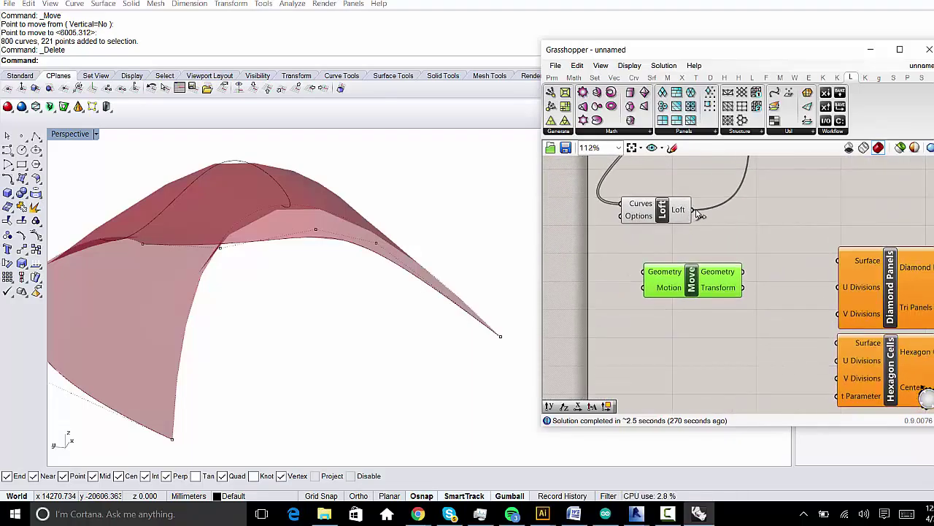
left_click_drag(691, 210, 644, 271)
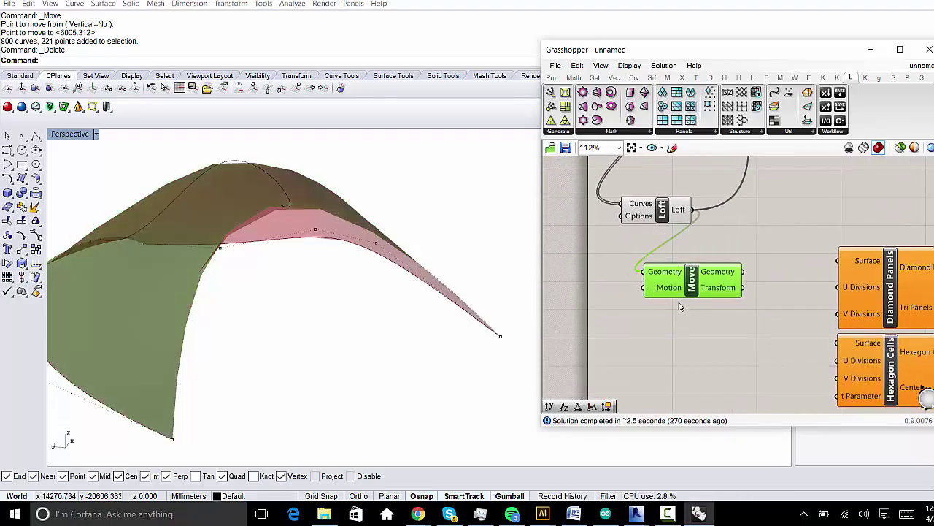
Step: Place a Unit X vector component beside Move and connect its Unit vector output to the Motion input
double_click(598, 274)
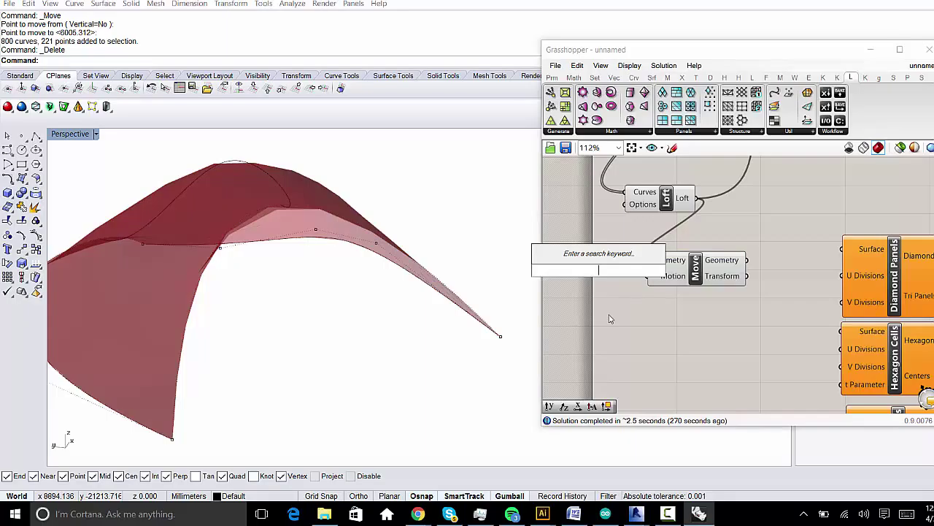
type("x")
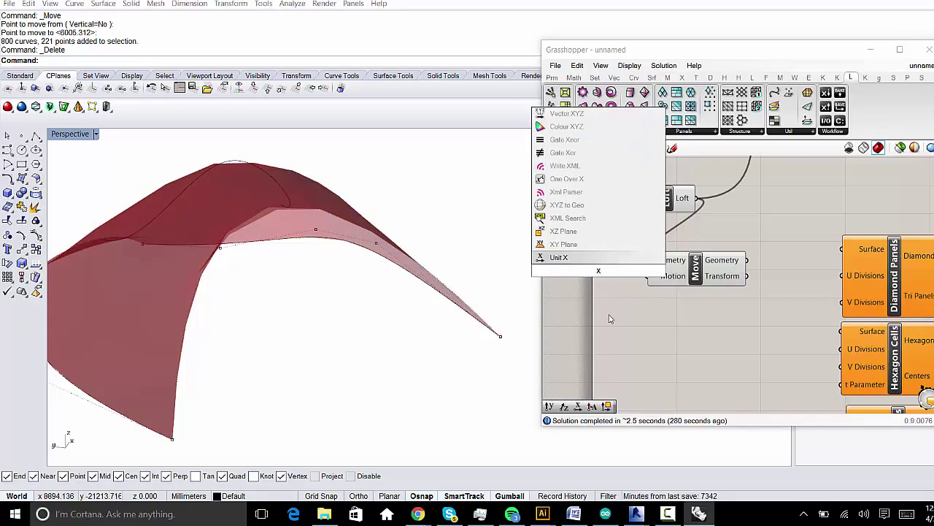
key("Return")
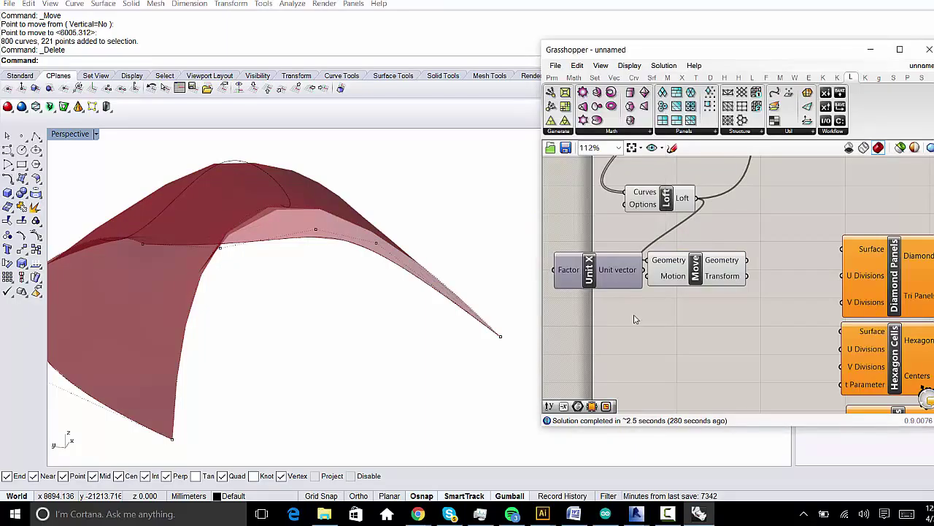
mouse_move(643, 282)
left_mouse_down()
mouse_move(716, 276)
mouse_move(635, 286)
left_mouse_up()
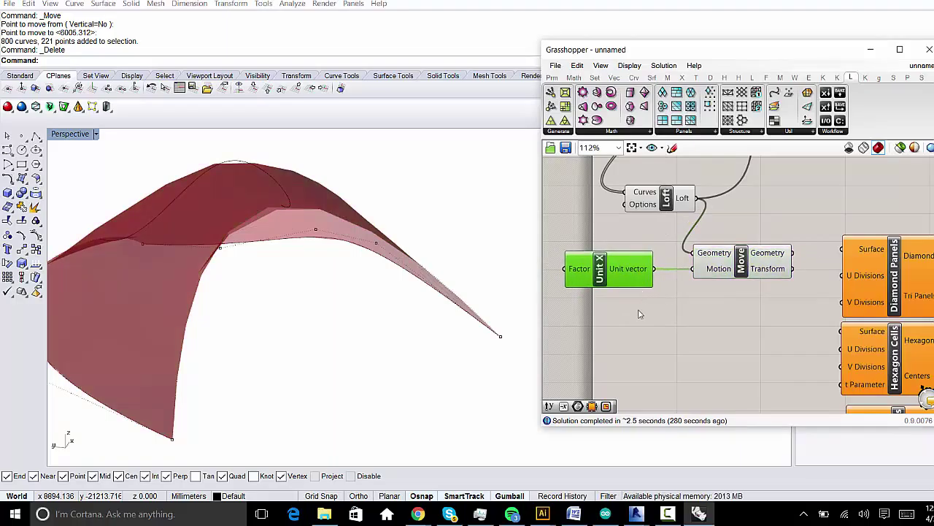
Step: Set the Factor of the Unit X component to 500
right_click_drag(663, 284, 751, 284)
right_click(670, 261)
right_click(663, 269)
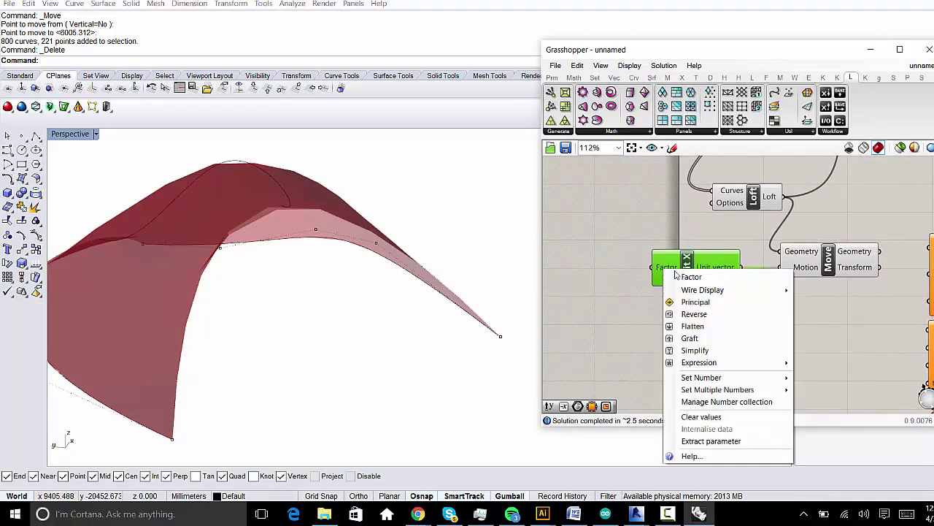
mouse_move(737, 378)
left_click(822, 378)
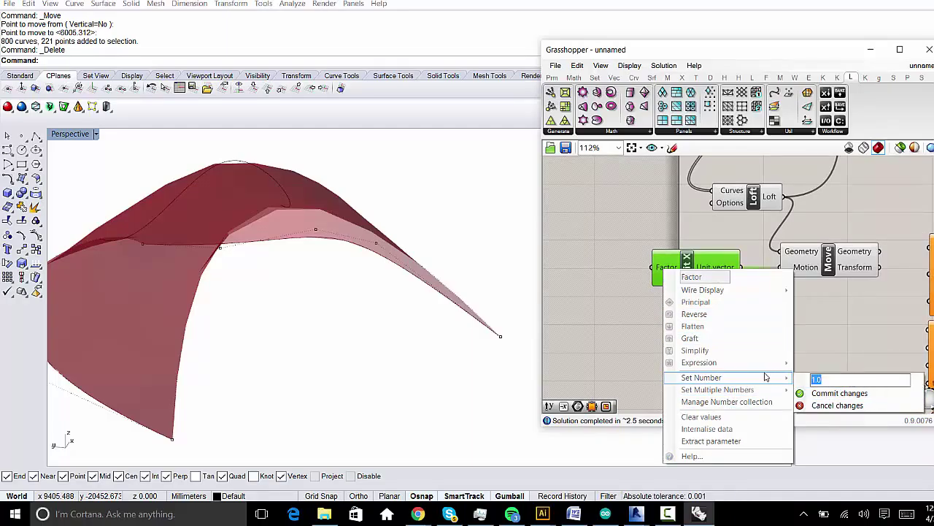
left_click(839, 393)
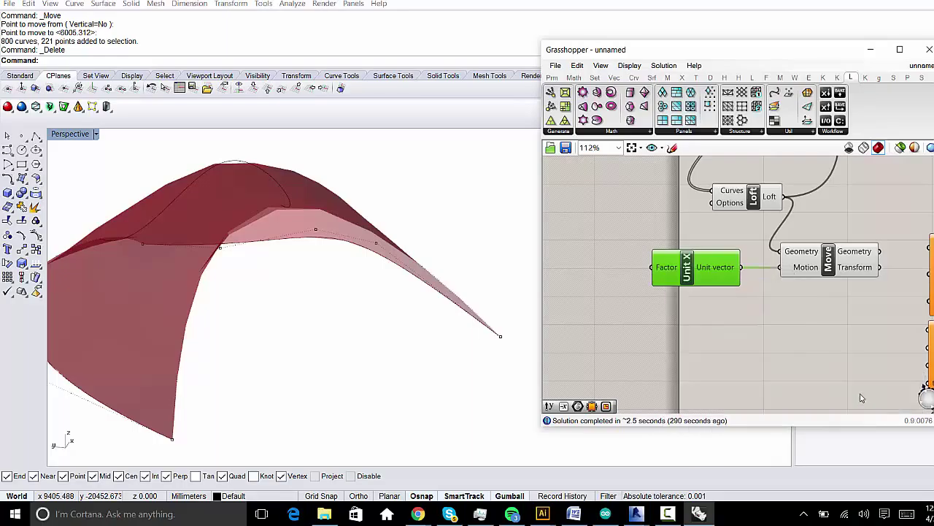
Step: Try a Unit X Factor of 5000, and increase it further so the moved copy stands well clear of the original surface
right_click(670, 275)
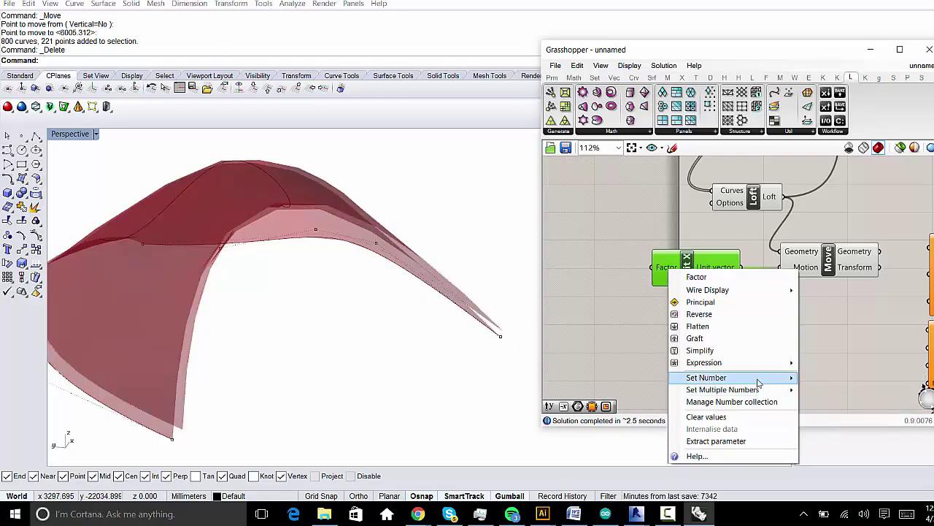
mouse_move(757, 381)
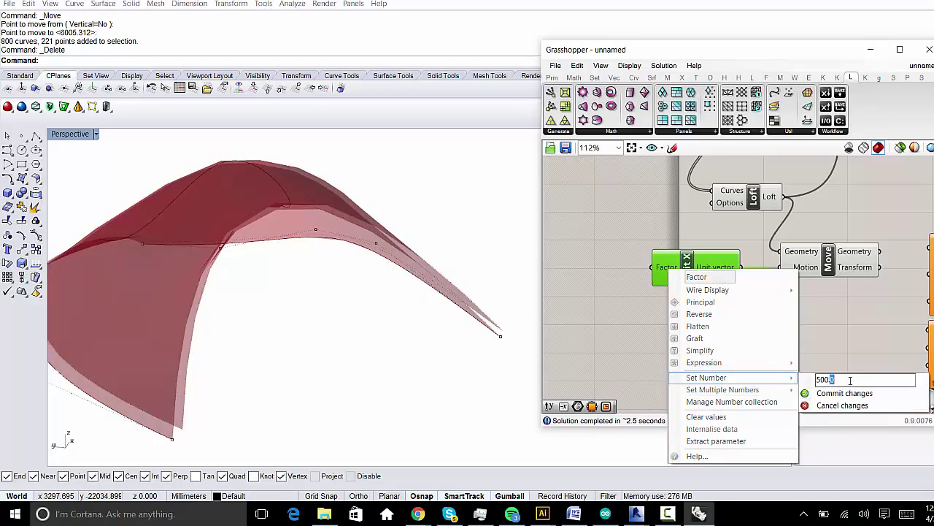
type("5000")
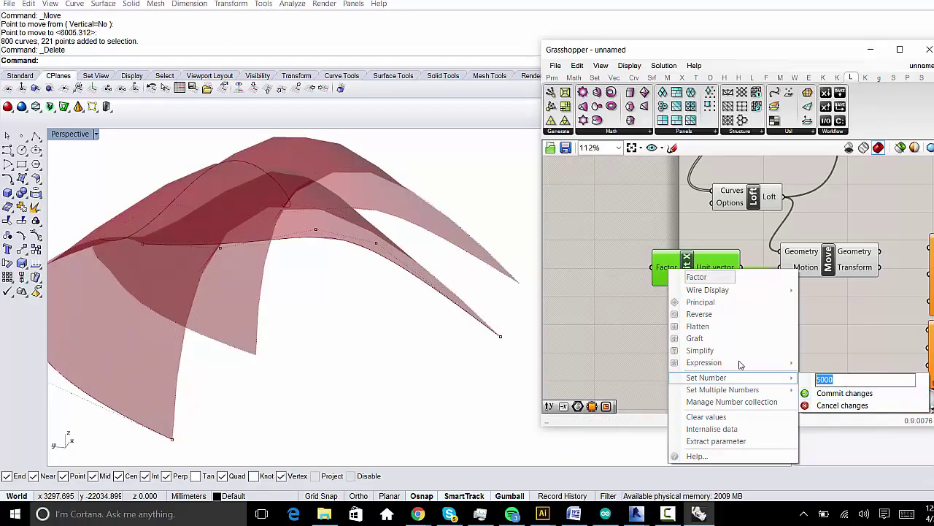
type("2")
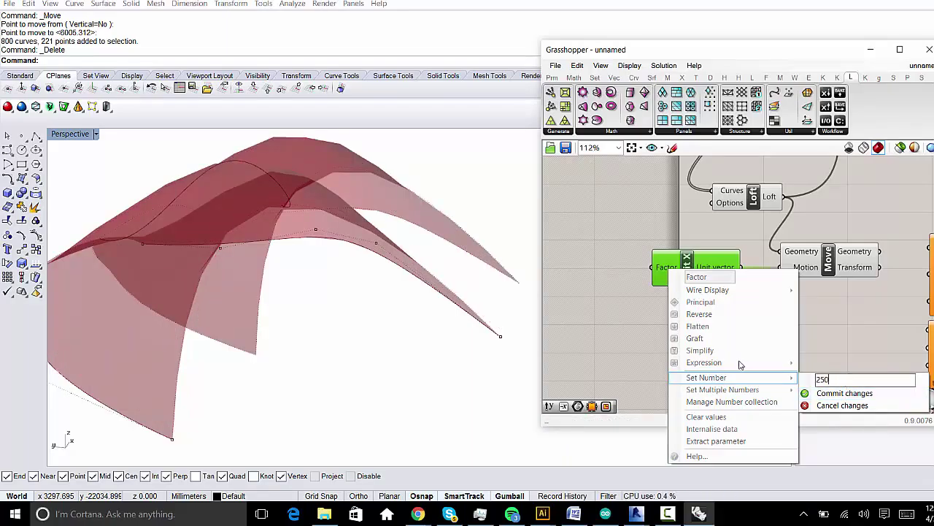
left_click(847, 393)
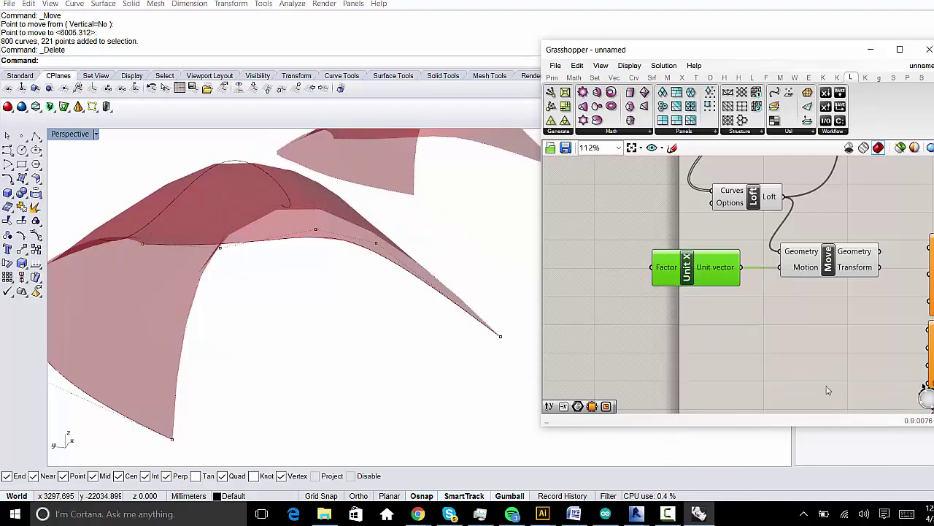
scroll(278, 305, "down", 5)
right_click_drag(279, 305, 384, 271)
scroll(342, 309, "up", 5)
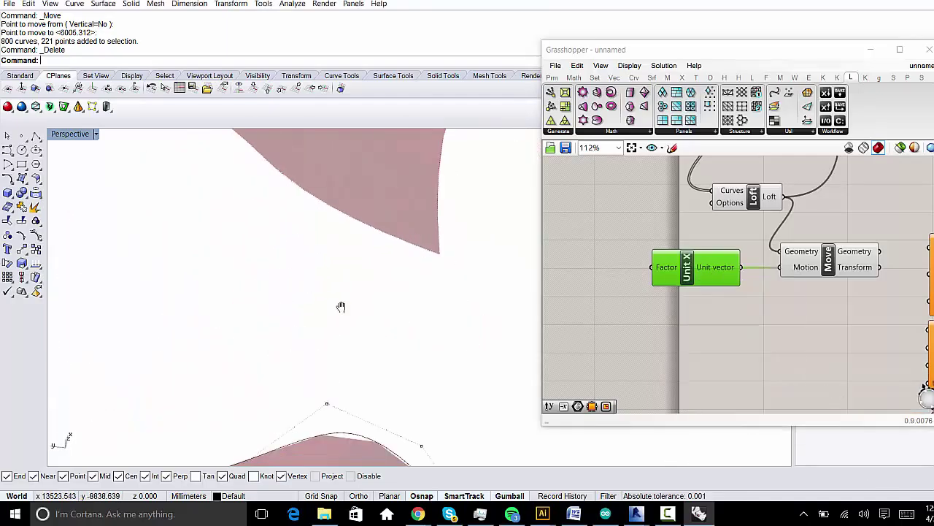
scroll(269, 298, "down", 2)
right_click_drag(269, 299, 429, 270)
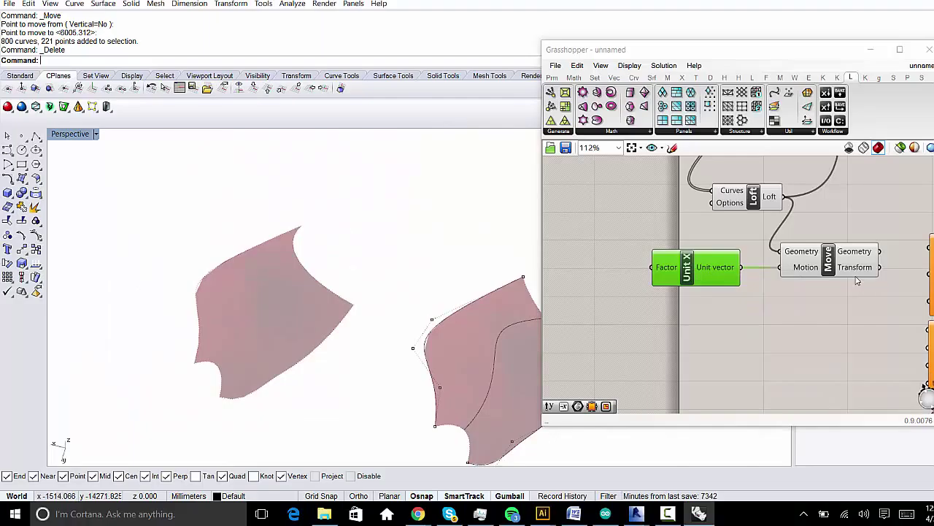
Step: Duplicate the Unit X and Move pair below itself and connect the first Move's Geometry output to the copy's Geometry input
right_click_drag(866, 238, 776, 217)
left_click_drag(777, 217, 605, 287)
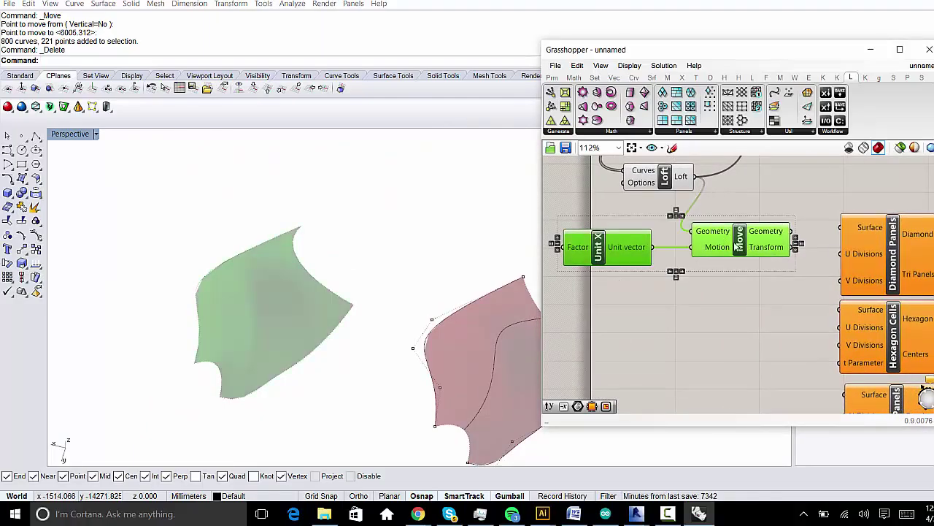
left_click_drag(739, 247, 743, 327, "alt")
left_click_drag(792, 232, 698, 312)
right_click_drag(698, 311, 702, 266)
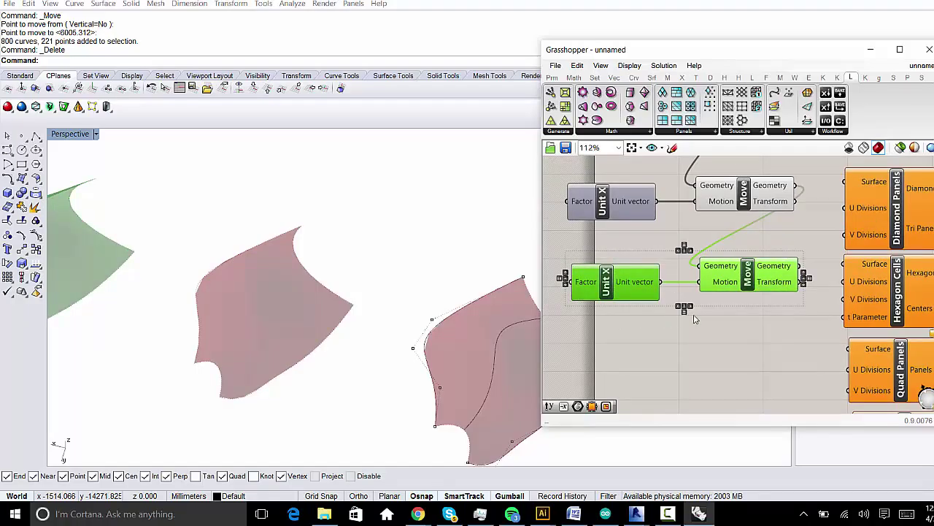
Step: Duplicate the second Unit X and Move pair below it and feed the second Move's Geometry output into the third Move
left_click_drag(754, 271, 751, 354, "alt")
left_click_drag(800, 266, 695, 349)
right_click_drag(799, 320, 804, 275)
right_click_drag(671, 291, 718, 344)
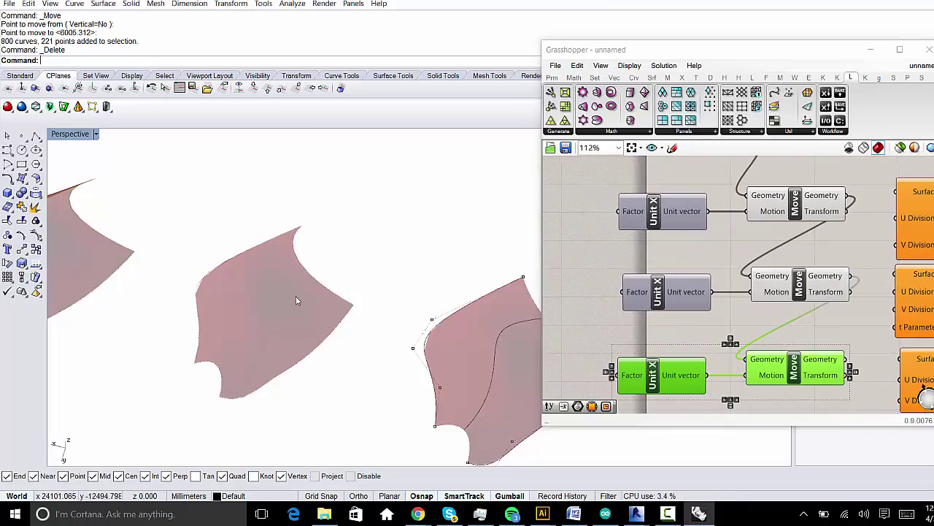
Step: Check which surface copy the first and second Move components each produce
scroll(296, 295, "down", 5)
left_click(785, 214)
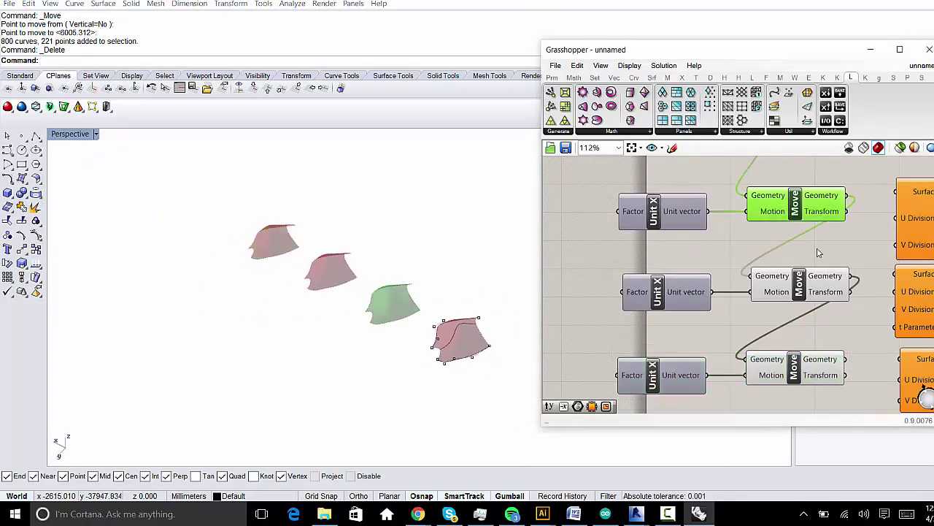
left_click(803, 281)
right_click_drag(803, 369, 774, 284)
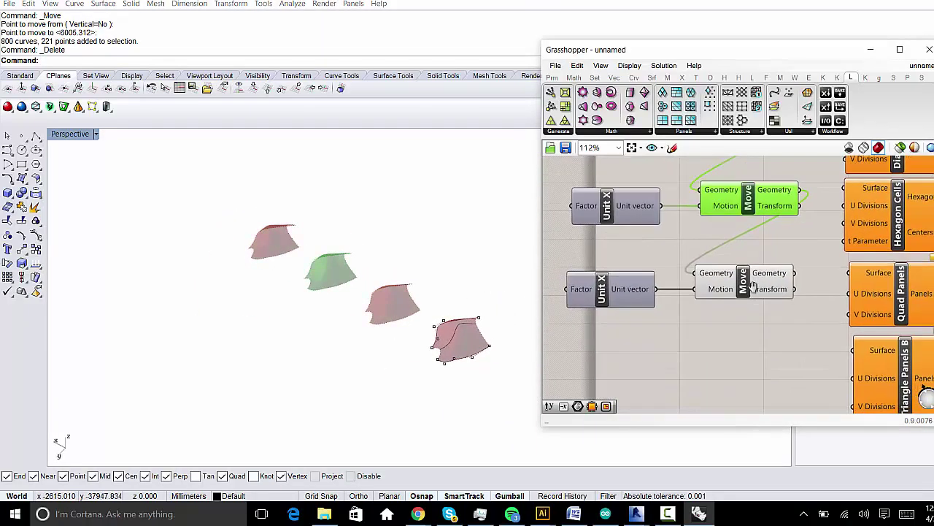
Step: Copy the third Unit X and Move pair below it and connect the third Move's Geometry output to the fourth Move's Geometry input
left_click(759, 284)
right_click_drag(800, 339, 749, 299)
left_click(578, 251, "shift")
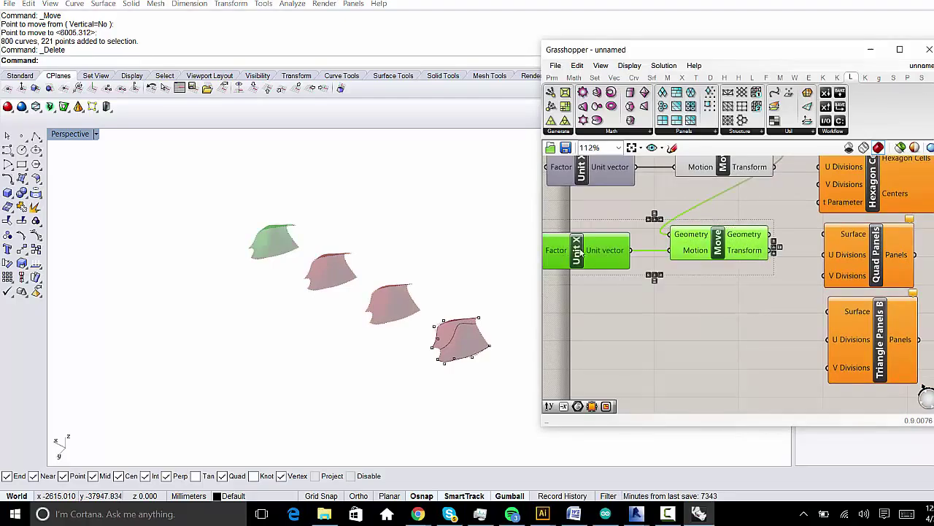
key("ctrl+c")
key("ctrl+v")
key("Down")
key("Down")
key("Down")
key("Down")
key("Down")
key("Down")
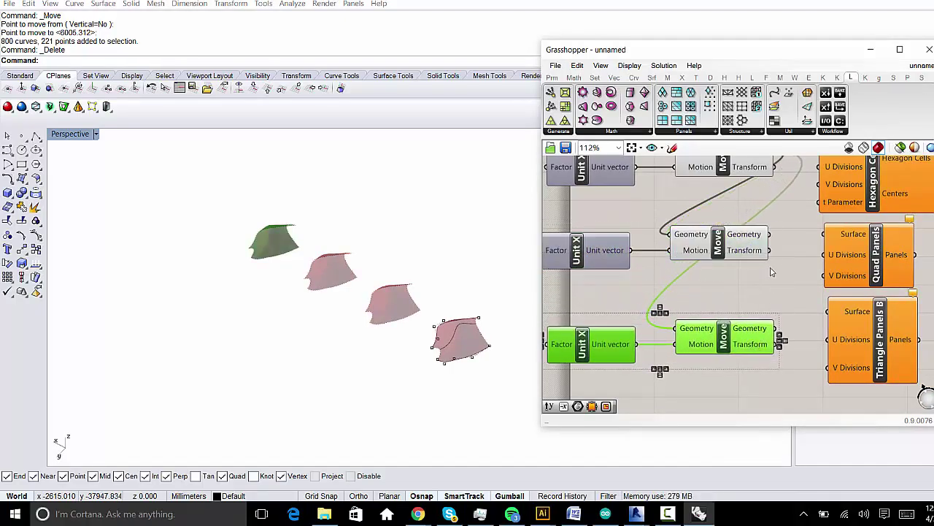
left_click_drag(773, 243, 769, 234)
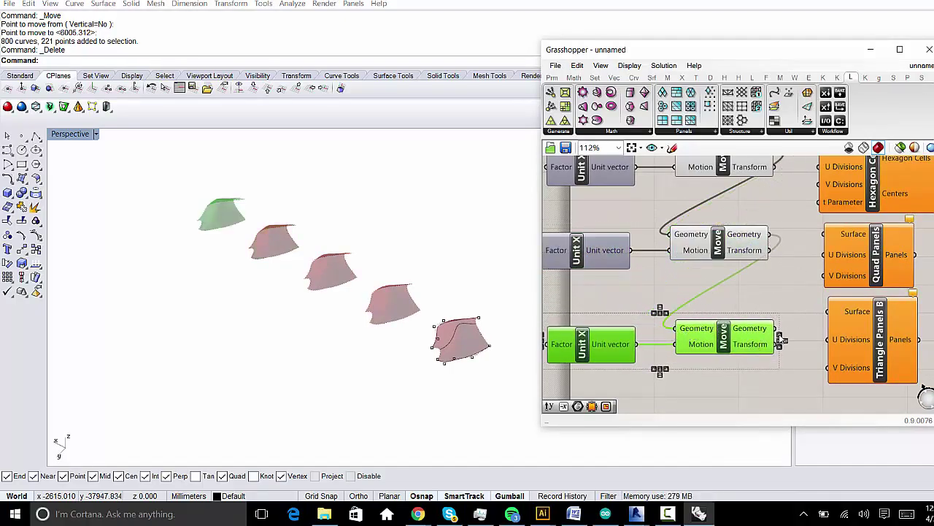
Step: Connect the four Move Geometry outputs, in order, to the Surface inputs of Diamond Panels, Hexagon Cells, Quad Panels and Triangle Panels B
right_click_drag(772, 238, 724, 321)
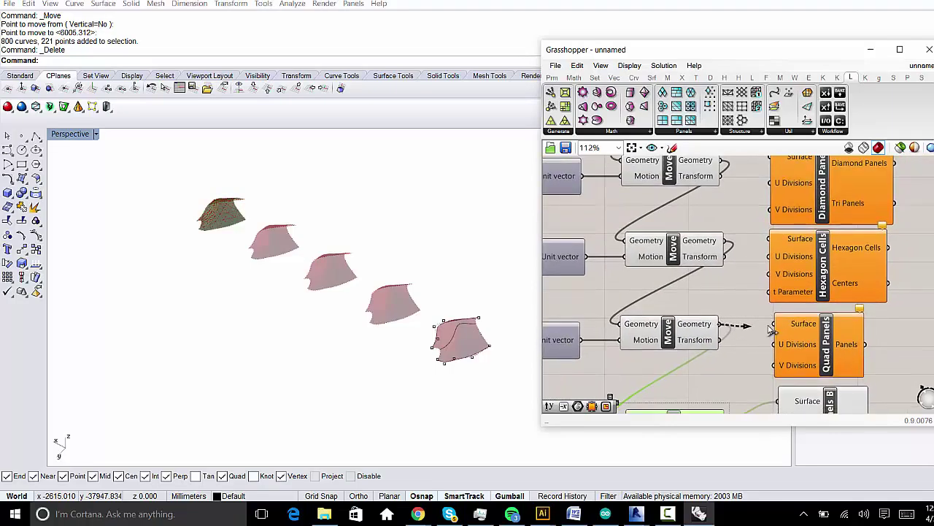
left_click_drag(770, 330, 774, 325)
left_click_drag(726, 247, 770, 238)
right_click_drag(753, 185, 745, 254)
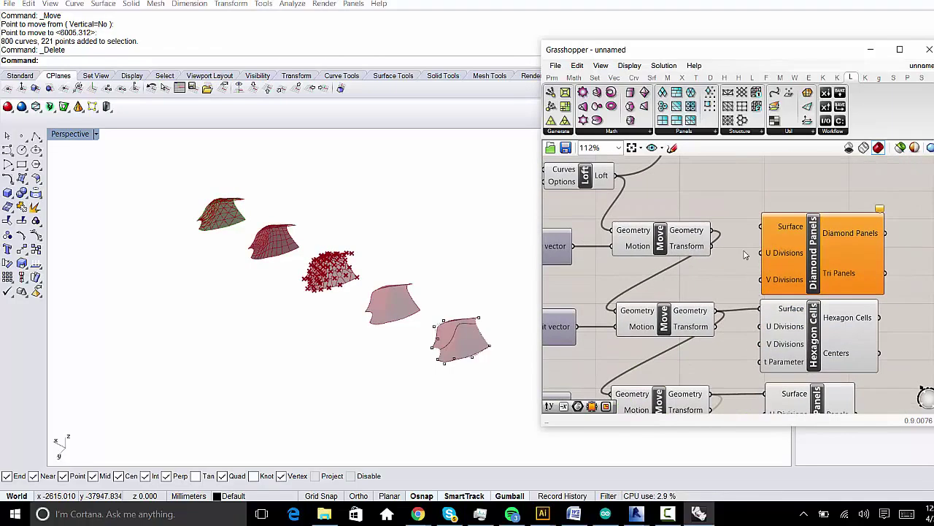
left_click_drag(773, 239, 765, 228)
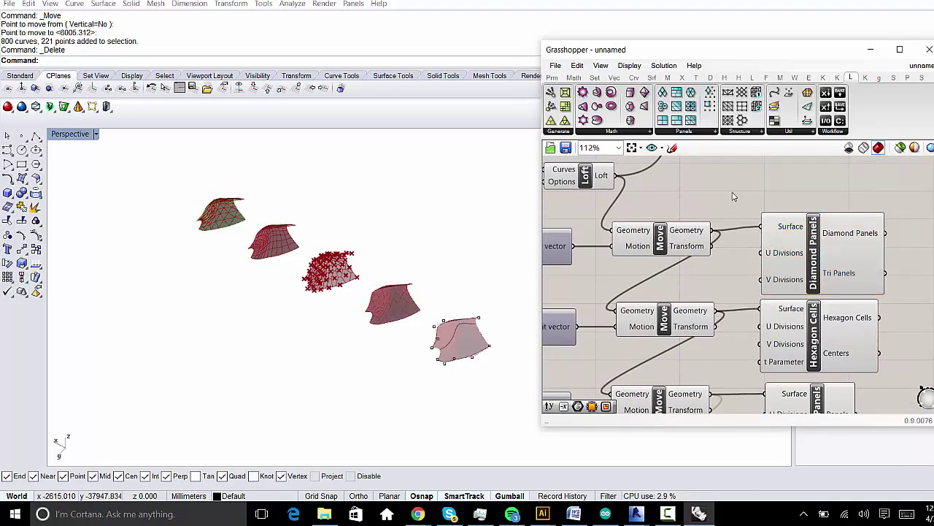
Step: Select Diamond Panels and examine its panelling up close on the first moved surface copy
scroll(380, 372, "up", 5)
mouse_move(369, 379)
right_mouse_down()
mouse_move(450, 430)
mouse_move(372, 340)
mouse_move(340, 351)
mouse_move(340, 301)
mouse_move(321, 321)
mouse_move(376, 365)
right_mouse_up()
scroll(376, 365, "up", 5)
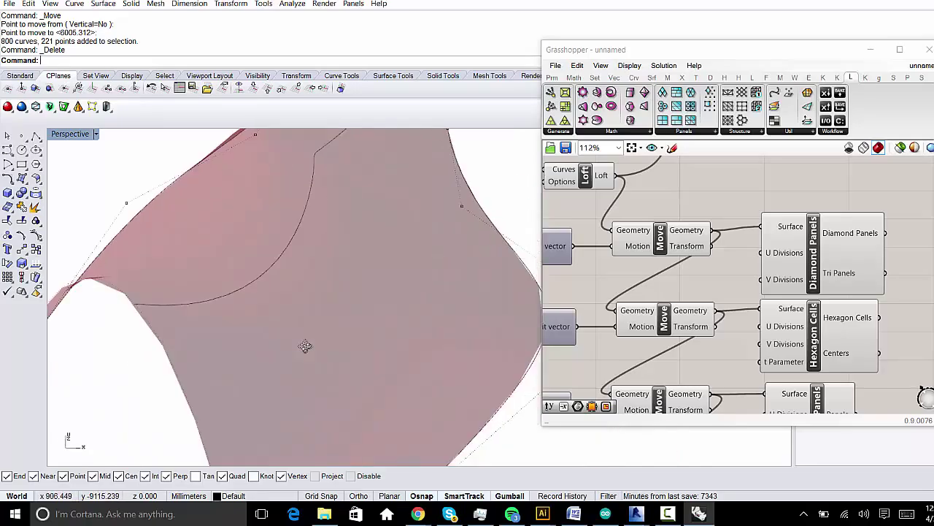
scroll(305, 346, "down", 5)
right_click_drag(308, 281, 357, 289)
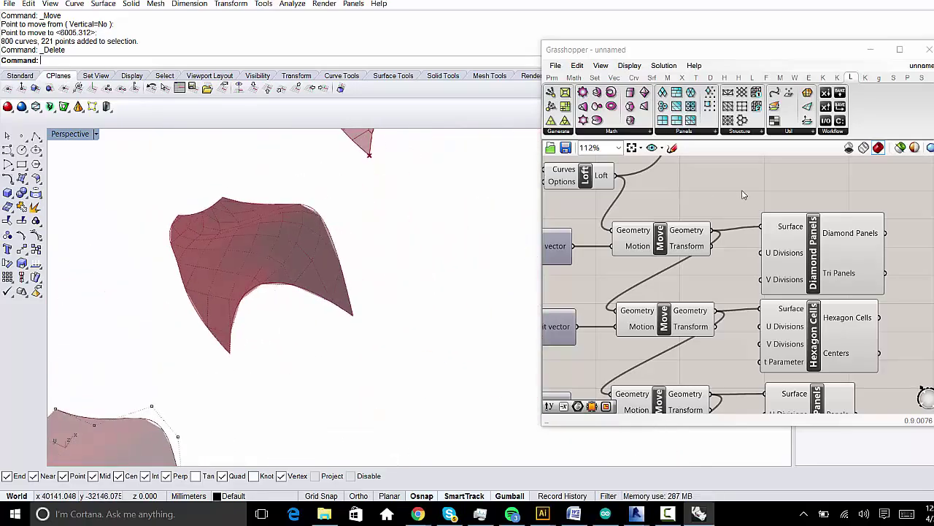
left_click(825, 230)
scroll(353, 313, "up", 5)
scroll(423, 254, "up", 5)
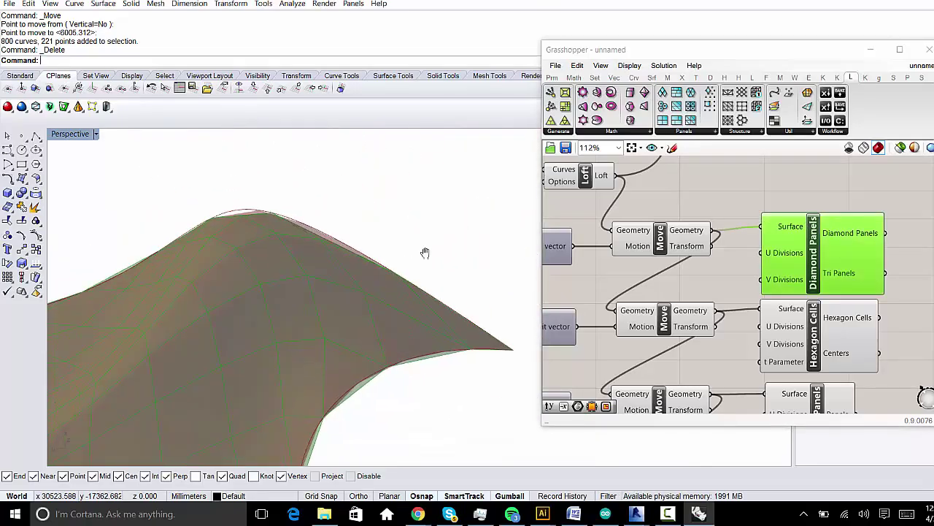
Step: Examine the diamond-panelled surface copy from several angles beside the neighbouring hexagon-panelled copy
scroll(327, 300, "down", 3)
type("M")
key("Return")
right_click_drag(442, 285, 480, 319)
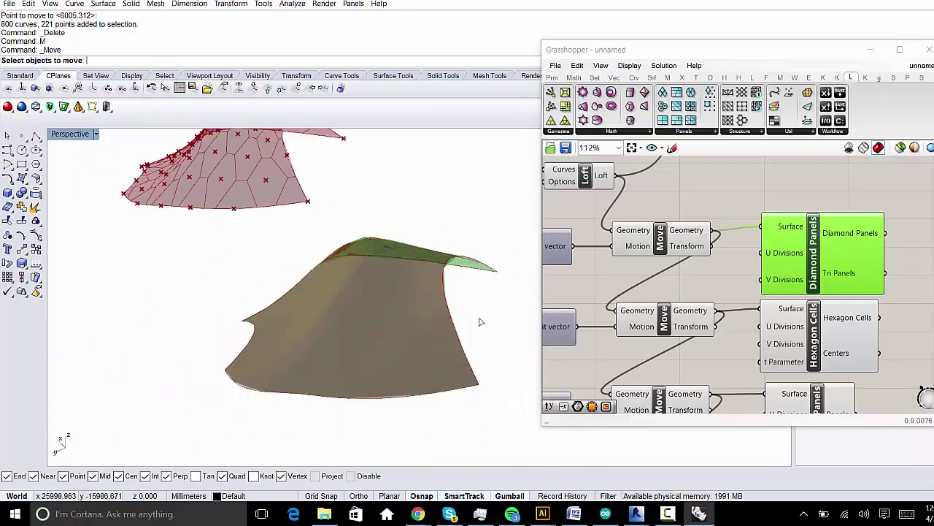
right_click_drag(403, 331, 318, 205)
right_click_drag(286, 327, 482, 265)
scroll(436, 204, "up", 5)
scroll(421, 222, "down", 5)
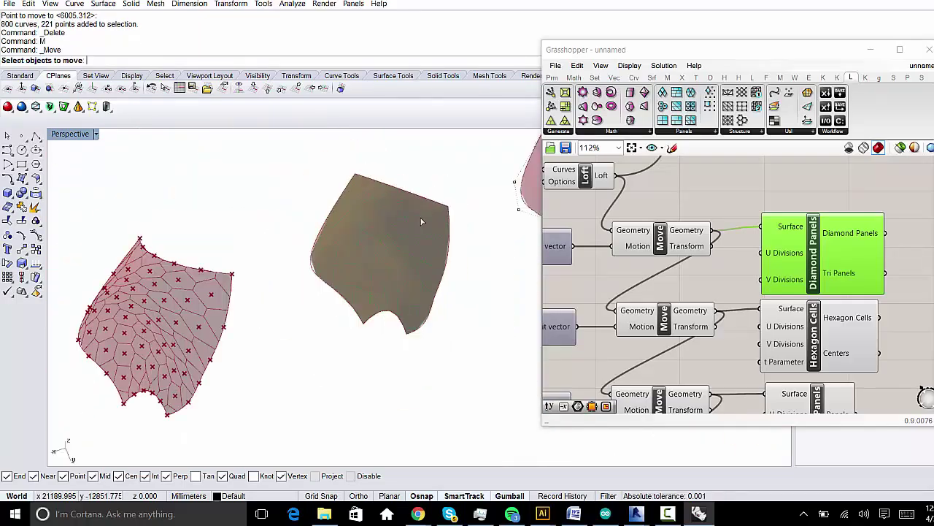
Step: Select Hexagon Cells and examine its cell pattern on the second moved surface copy
left_click(863, 210)
right_click_drag(383, 360, 533, 336)
left_click(866, 340)
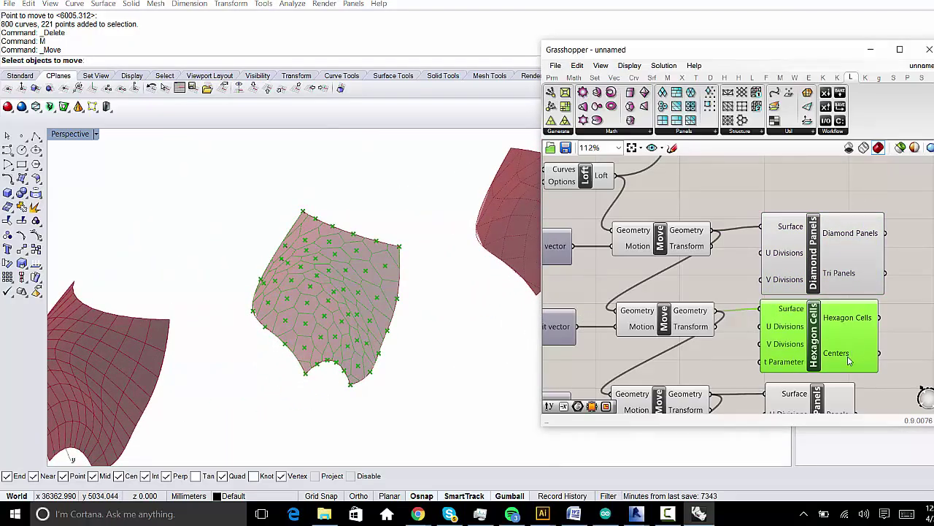
right_click_drag(354, 341, 477, 253)
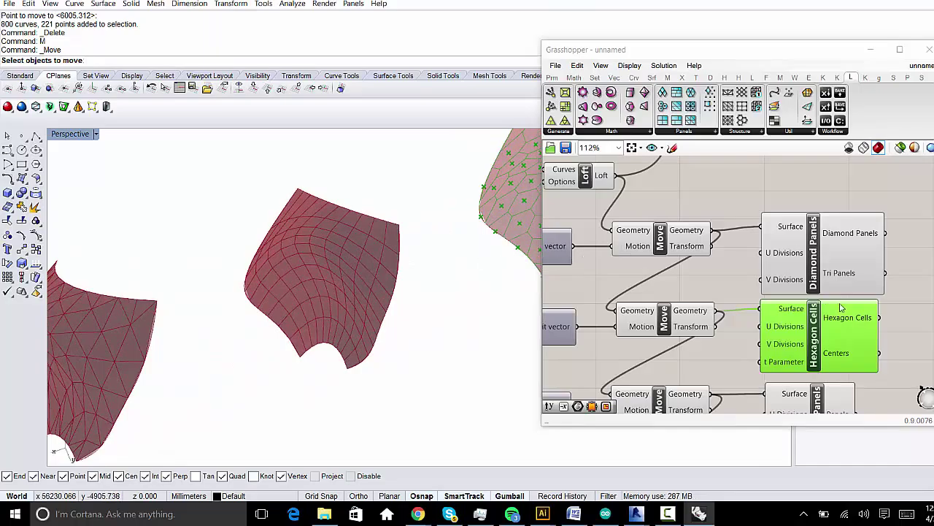
right_click_drag(841, 307, 825, 190)
right_click_drag(864, 259, 843, 219)
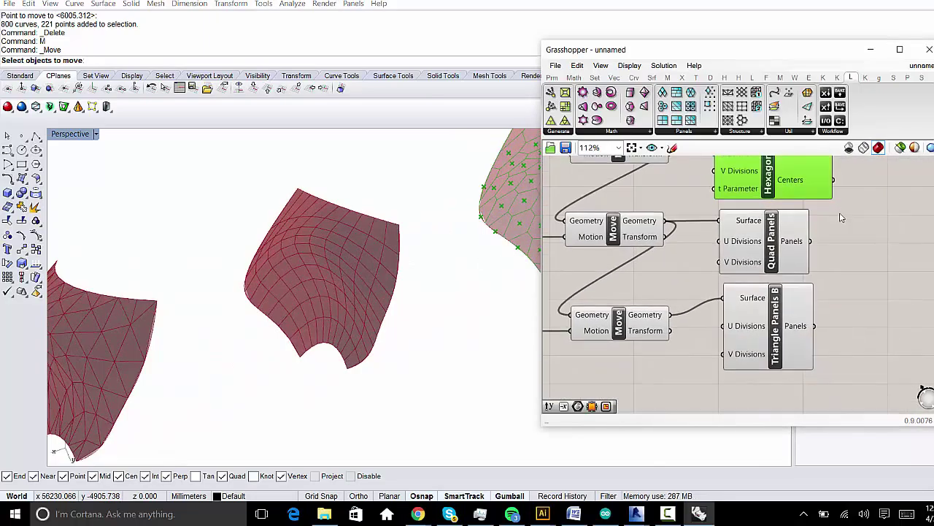
right_click_drag(438, 209, 411, 246)
right_click_drag(497, 265, 460, 288)
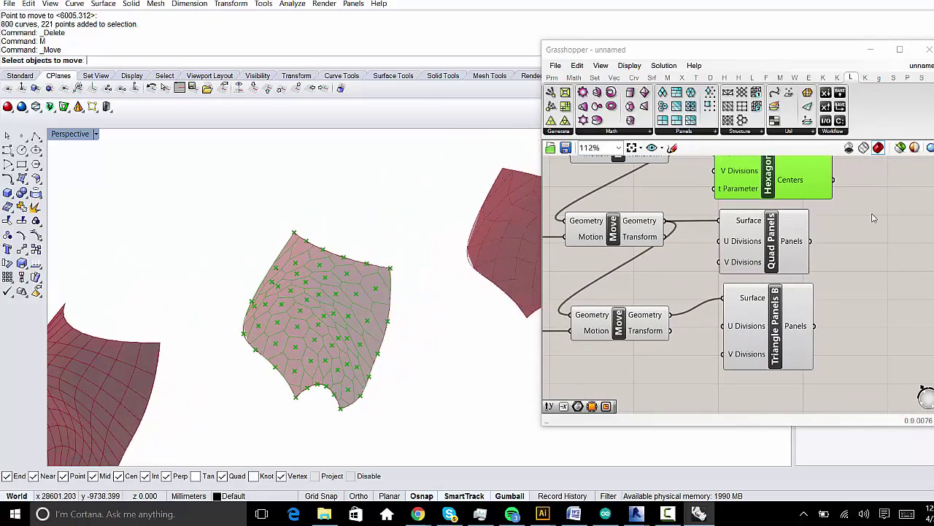
Step: Select Diamond Panels, followed by Quad Panels, to compare which surface copy each one panels
right_click_drag(861, 247, 845, 330)
left_click(780, 182)
right_click_drag(883, 220, 839, 237)
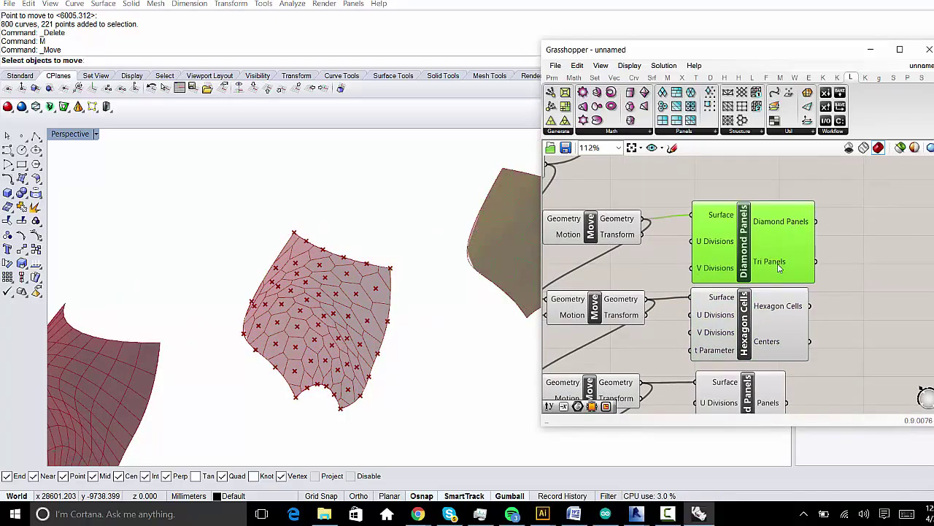
right_click_drag(467, 241, 409, 248)
right_click_drag(895, 411, 882, 286)
left_click(739, 310)
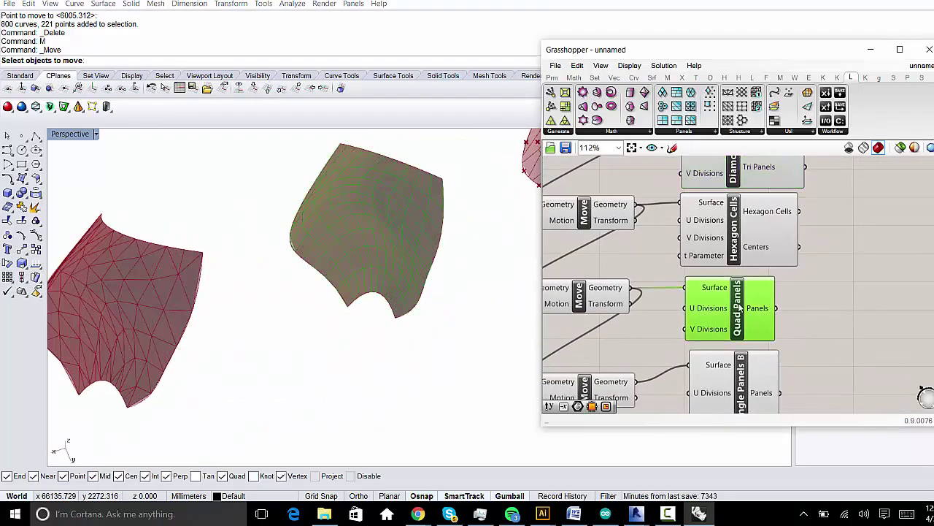
Step: Select Triangle Panels B and examine its triangulation on the fourth moved surface copy
right_click_drag(794, 364, 795, 308)
left_click(742, 349)
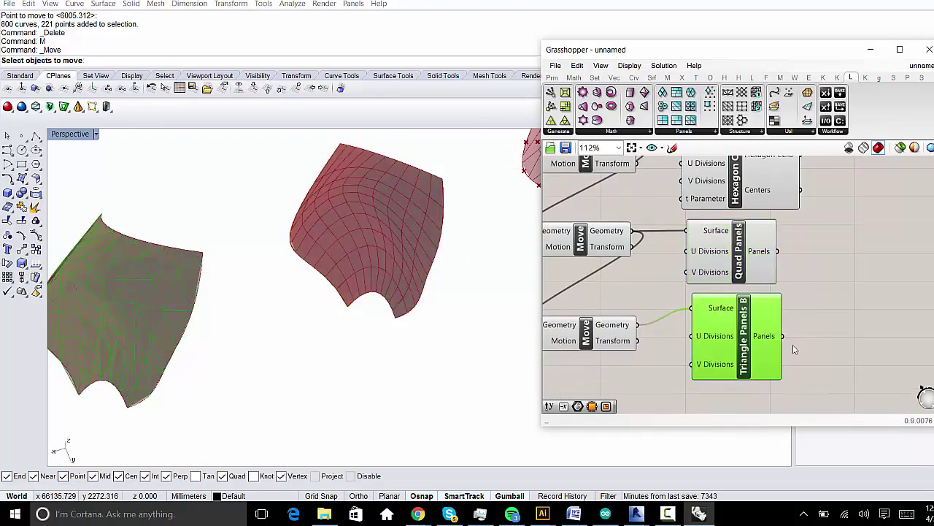
right_click_drag(224, 350, 387, 335, "shift")
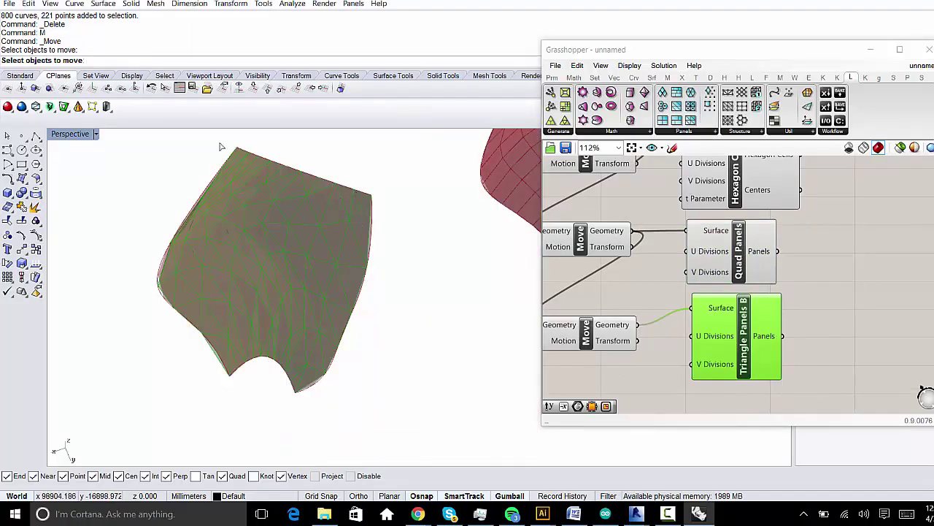
left_click(409, 289)
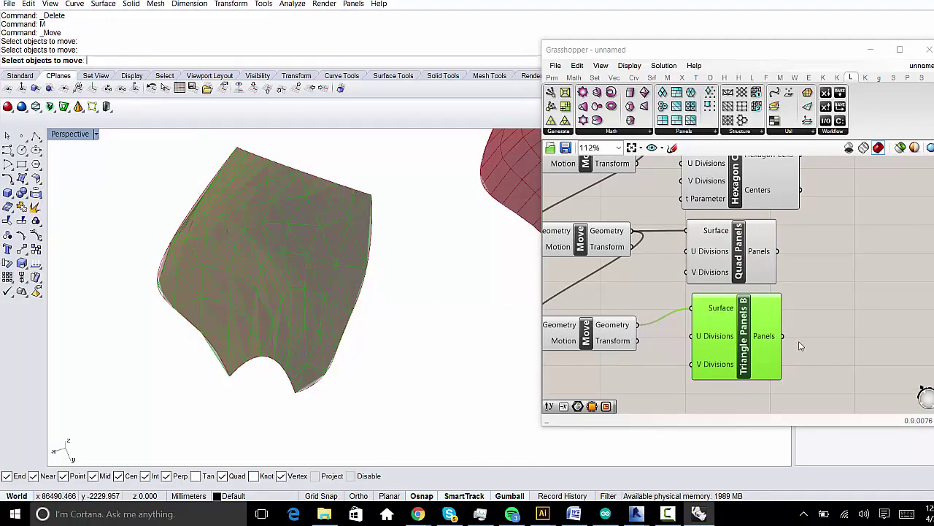
Step: Review the LunchBox panel components available, including the other triangle variants
left_click(801, 346)
left_click(713, 131)
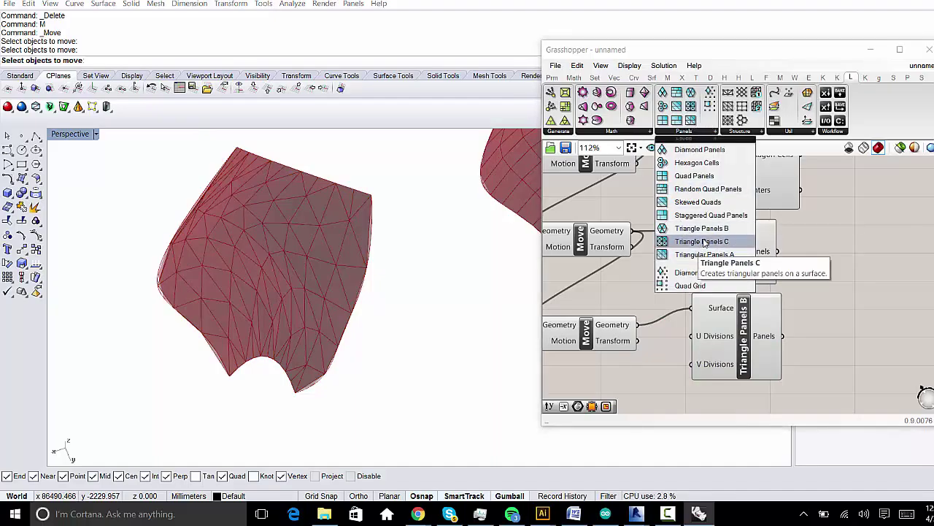
left_click(794, 323)
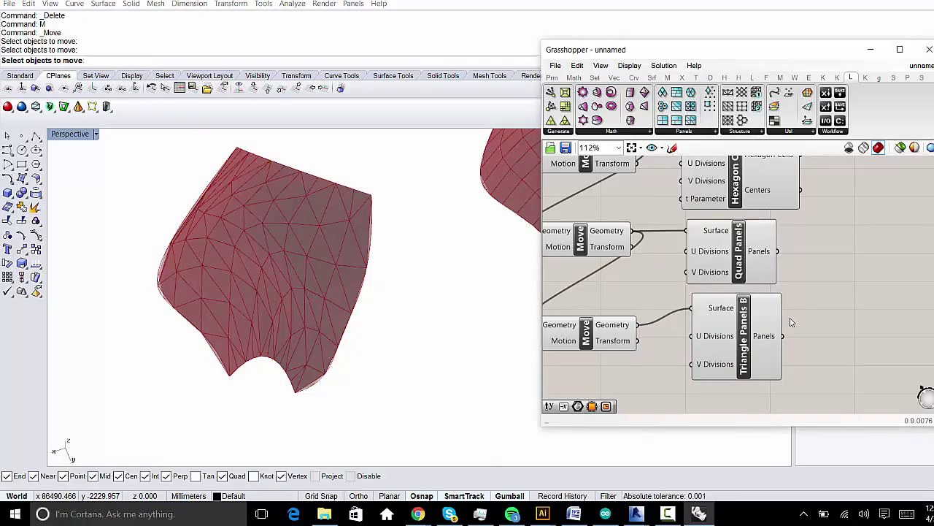
Step: Inspect the data types at the Tri Panels output of Diamond Panels and the Hexagon Cells output
right_click_drag(846, 309, 745, 229)
mouse_move(700, 208)
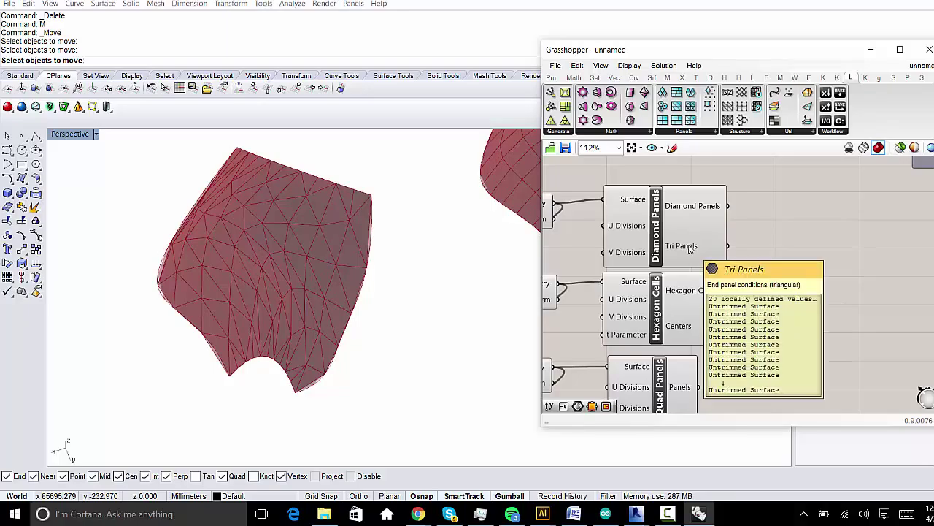
right_click_drag(672, 329, 653, 214)
mouse_move(669, 175)
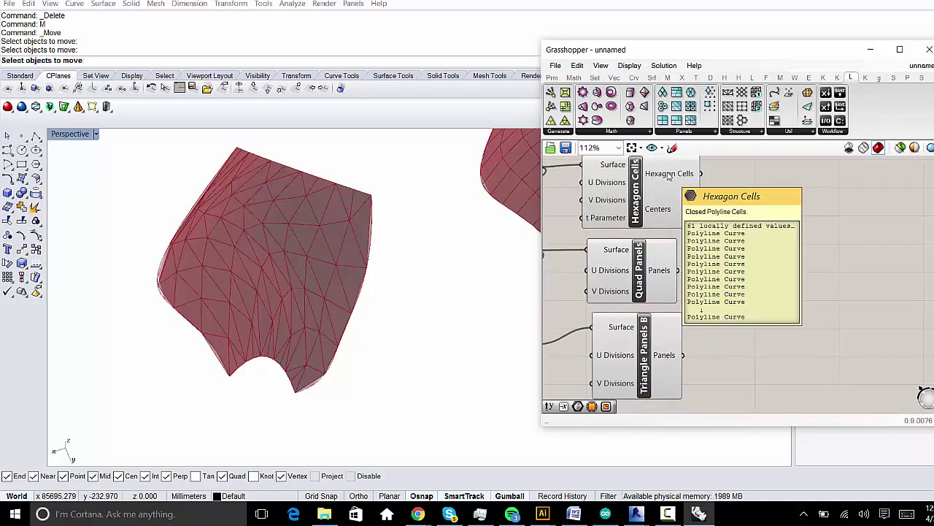
Step: Nudge the Hexagon Cells component to a slightly adjusted position between Diamond Panels and Quad Panels
left_click(636, 192)
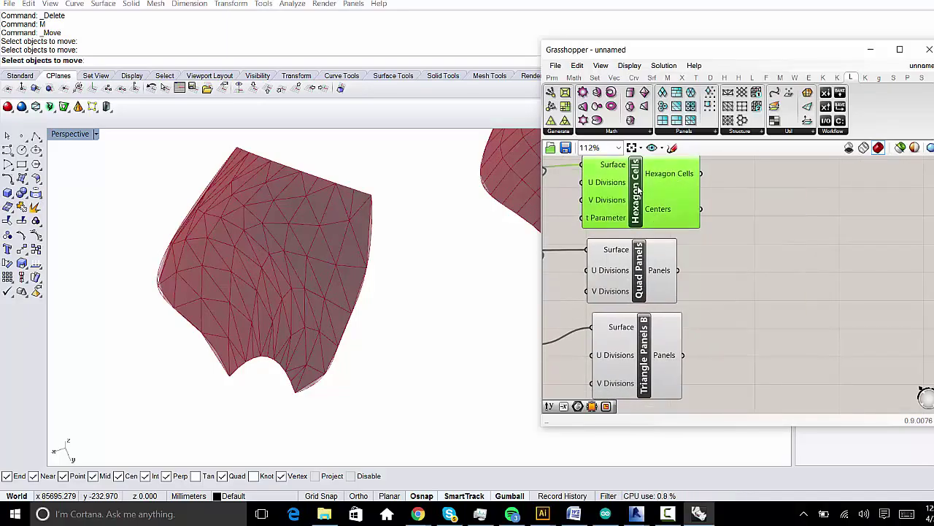
mouse_move(624, 199)
left_mouse_down()
mouse_move(617, 203)
mouse_move(632, 195)
left_mouse_up()
right_click_drag(646, 194, 638, 222)
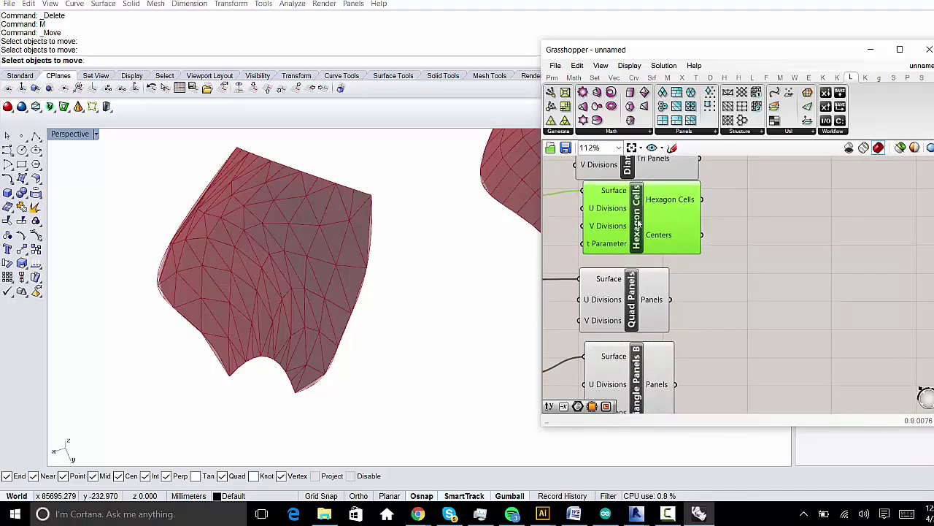
left_click_drag(643, 217, 640, 221)
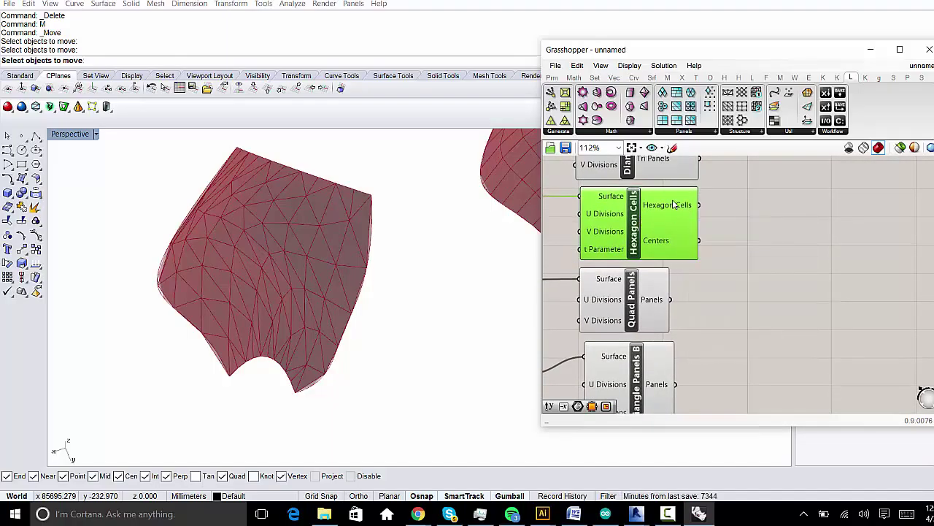
Step: Examine what kind of geometry the Hexagon Cells output delivers
mouse_move(673, 206)
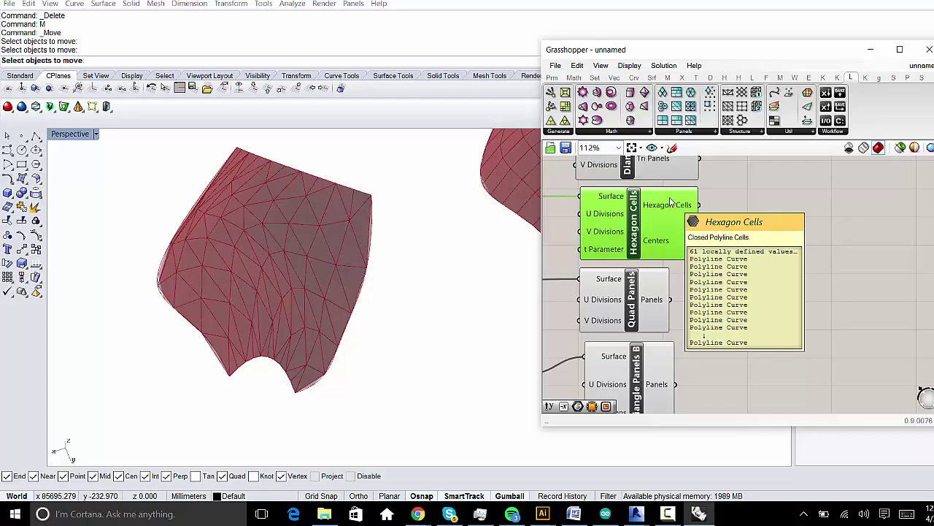
scroll(670, 203, "up", 1)
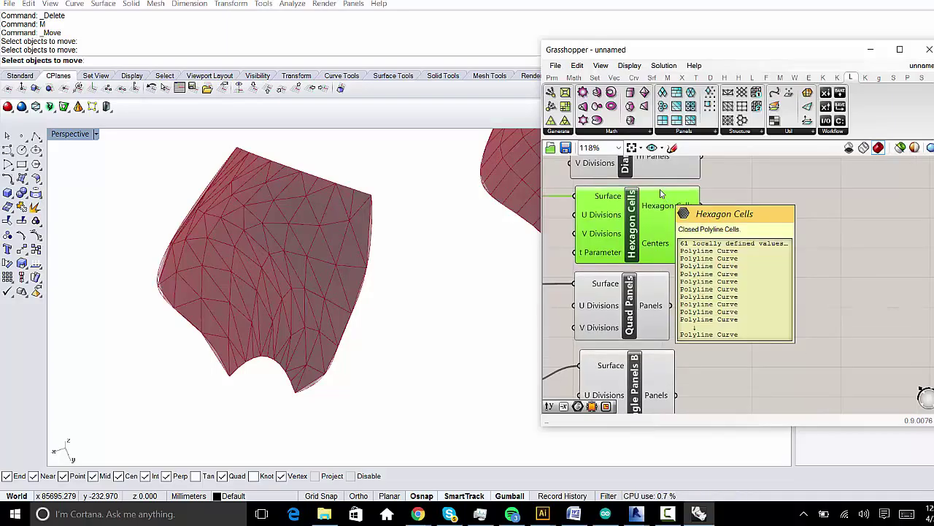
scroll(659, 208, "up", 1)
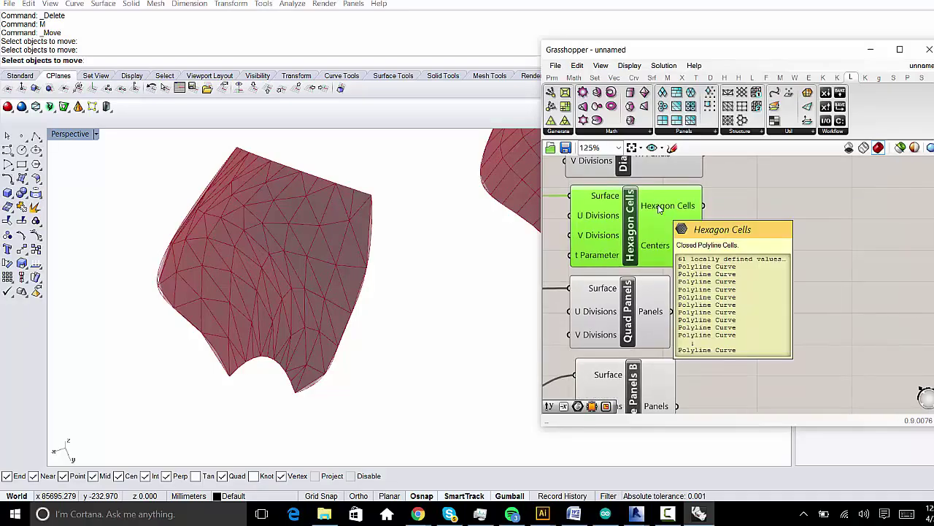
scroll(661, 209, "up", 1)
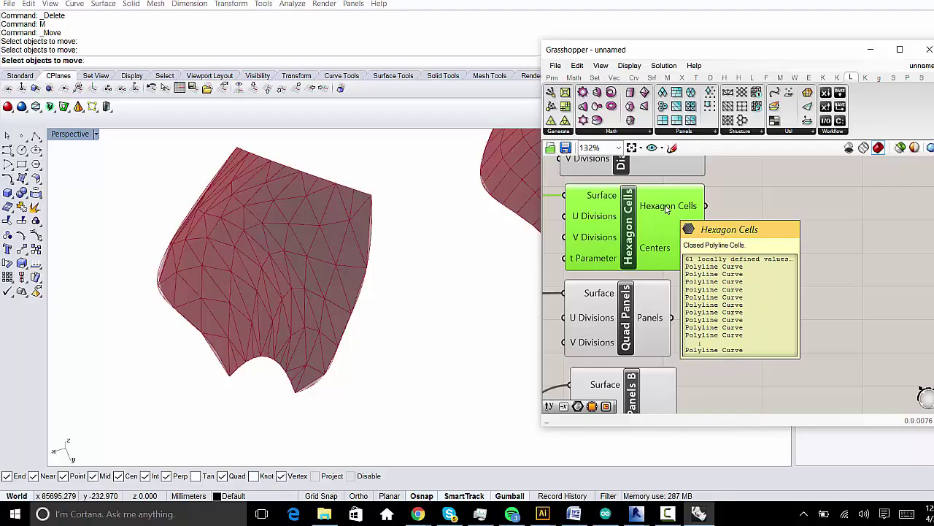
scroll(679, 318, "up", 1)
scroll(690, 244, "down", 2)
right_click_drag(701, 387, 738, 392)
scroll(738, 391, "up", 1)
Step: Select Quad Panels, Hexagon Cells and Triangle Panels B in turn to compare their outputs
left_click(698, 274)
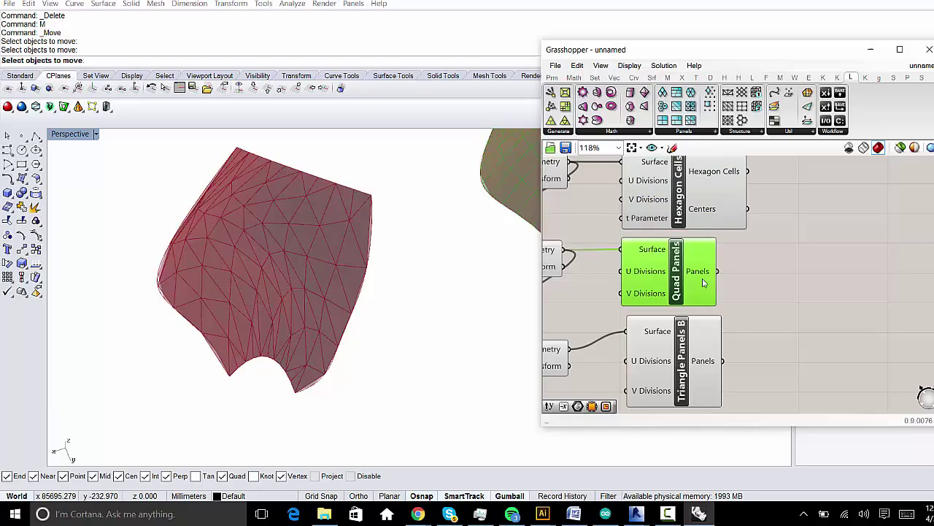
left_click(722, 191)
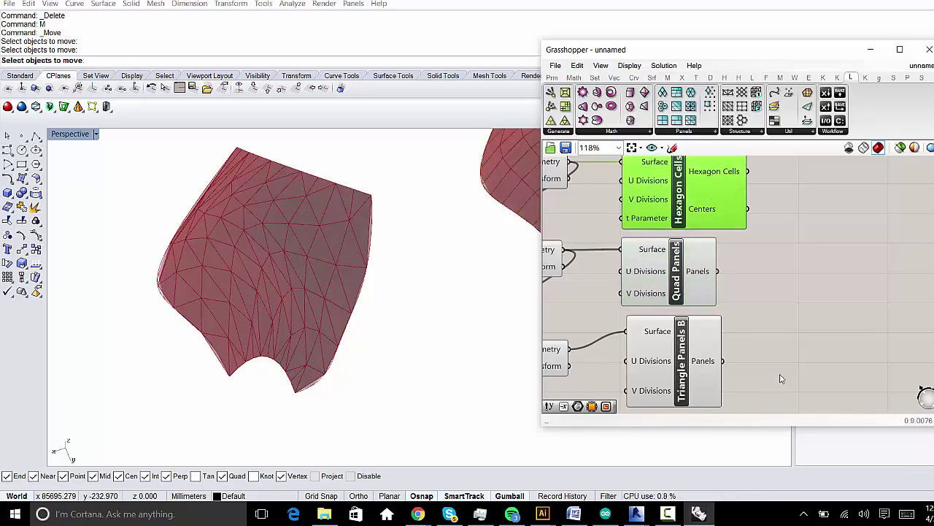
right_click_drag(781, 378, 758, 344)
left_click(680, 238)
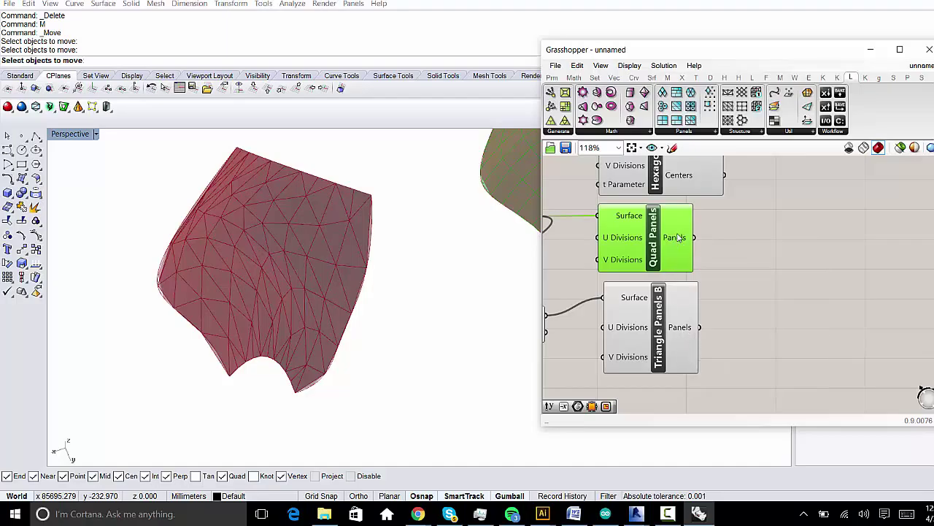
mouse_move(678, 236)
left_click(690, 336)
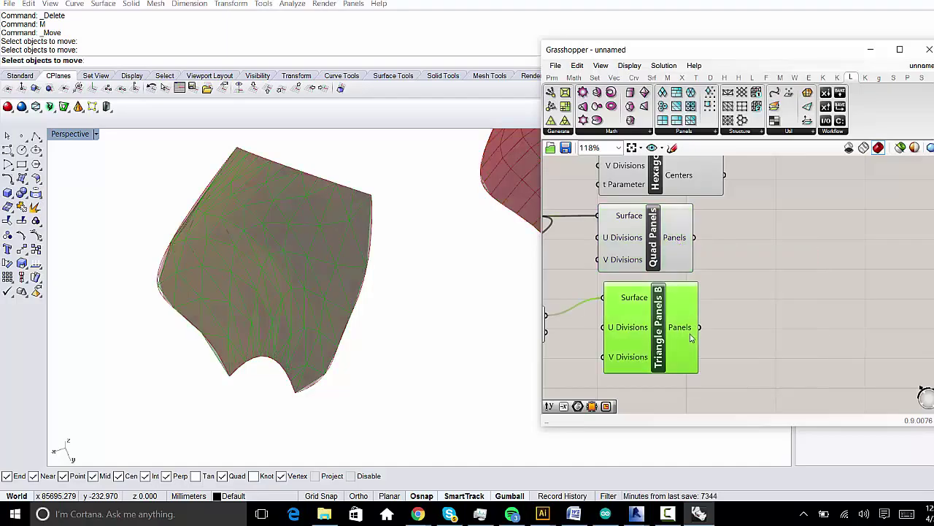
Step: Shift Triangle Panels B sideways so that it lines up beneath Quad Panels
left_click_drag(664, 333, 672, 328)
right_click_drag(445, 280, 424, 315, "shift")
left_click_drag(643, 317, 627, 323)
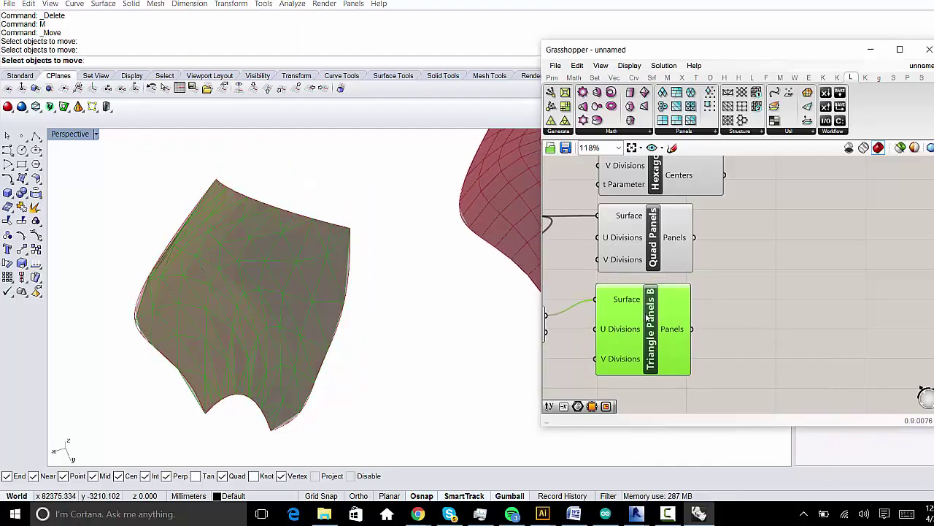
right_click_drag(768, 342, 752, 341)
scroll(752, 341, "down", 1)
Step: Spread Diamond Panels, Hexagon Cells and the components beneath them further apart vertically
left_click_drag(736, 287, 659, 389)
right_click_drag(695, 274, 690, 363)
left_click_drag(676, 302, 676, 316)
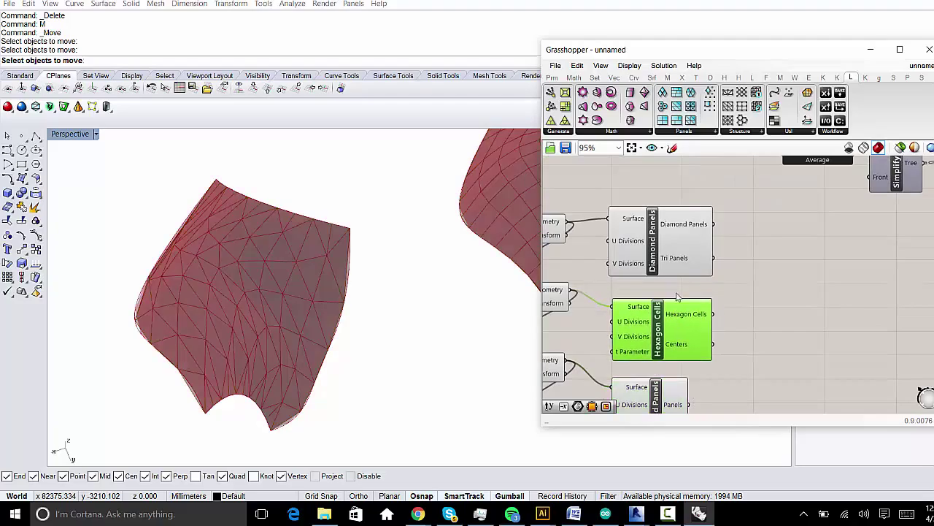
left_click_drag(673, 237, 673, 218)
right_click_drag(698, 208, 697, 185)
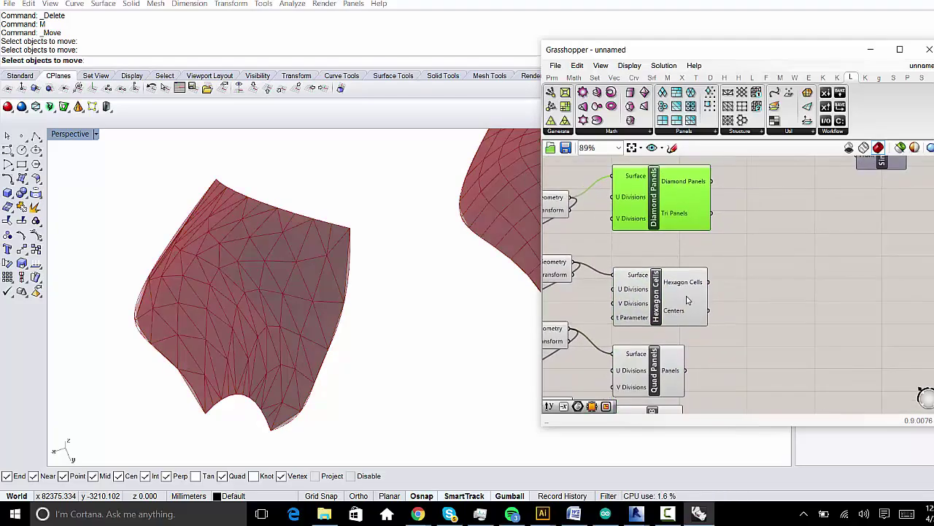
Step: Select Quad Panels, Triangle Panels B and Diamond Panels together, leaving Hexagon Cells out of the selection
scroll(715, 314, "down", 1)
left_click_drag(721, 317, 660, 393)
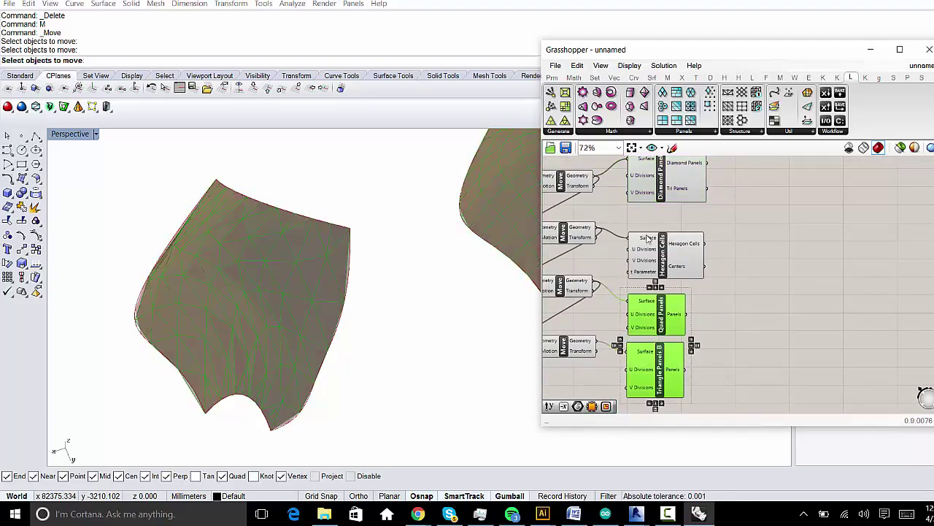
mouse_move(674, 188)
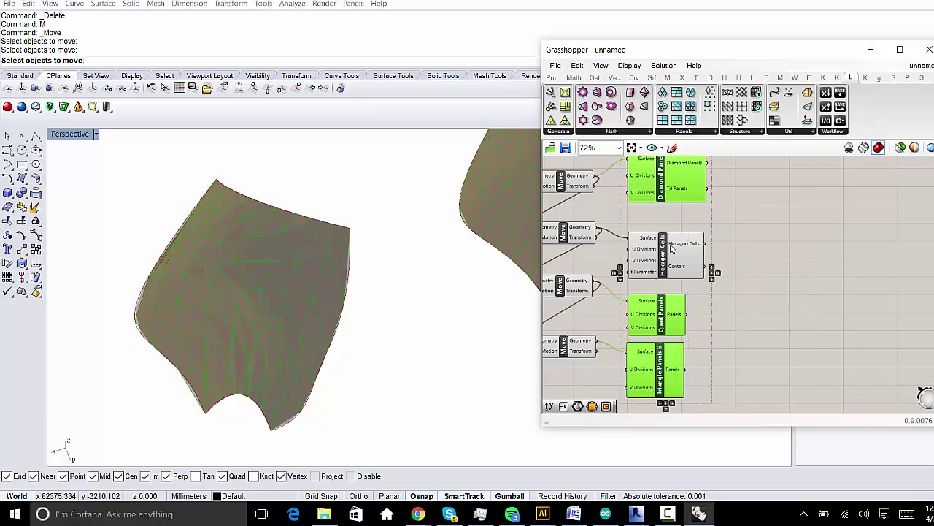
scroll(742, 285, "up", 1)
right_click_drag(742, 285, 734, 346)
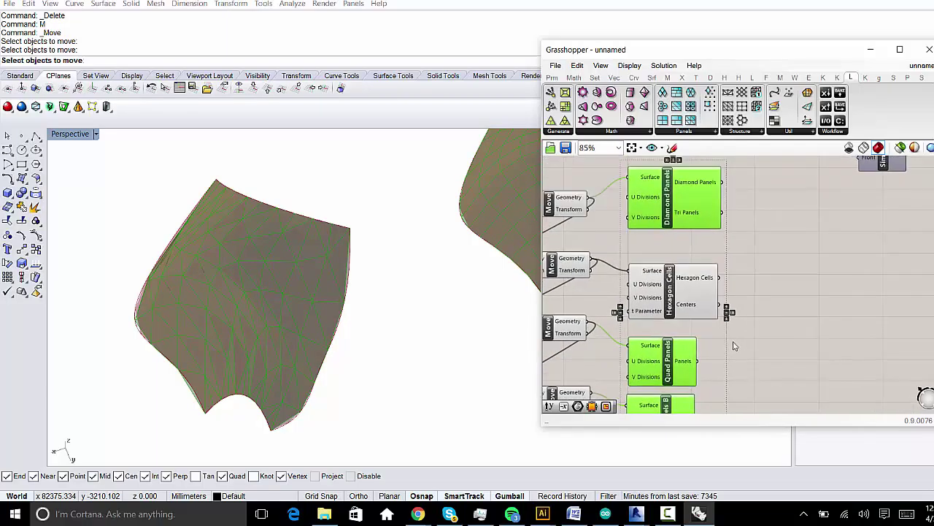
Step: Trace the existing point export chain from AdapComps back through Simplify Tree and Cull Duplicates to Surface Points
right_click_drag(741, 310, 684, 348)
scroll(699, 344, "down", 4)
right_click_drag(874, 309, 756, 344)
scroll(776, 222, "up", 3)
left_click(759, 225)
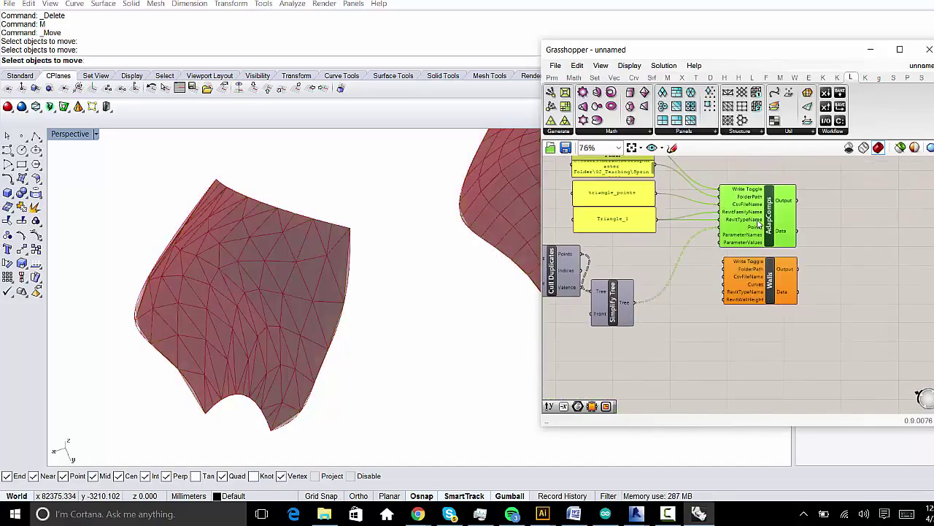
scroll(741, 230, "up", 1)
right_click_drag(680, 336, 740, 326)
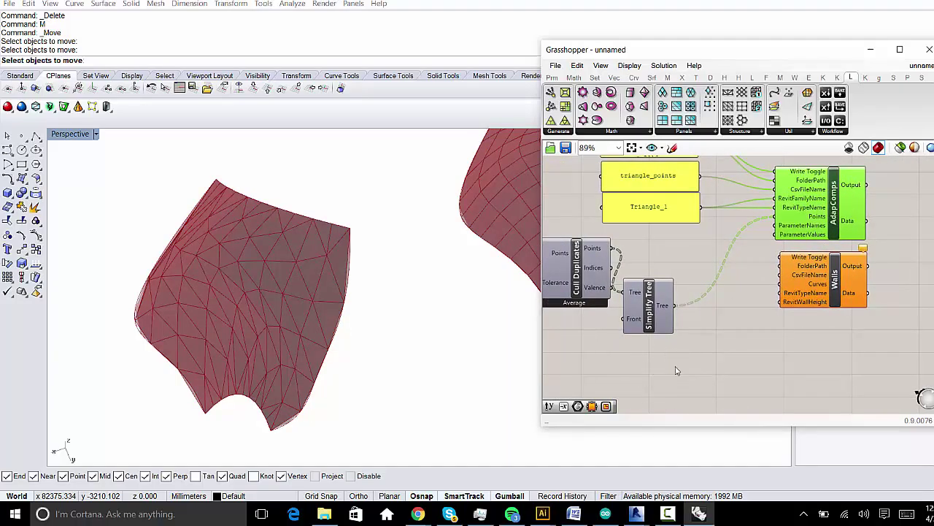
right_click_drag(650, 403, 796, 355)
right_click_drag(694, 298, 743, 321)
left_click(690, 199)
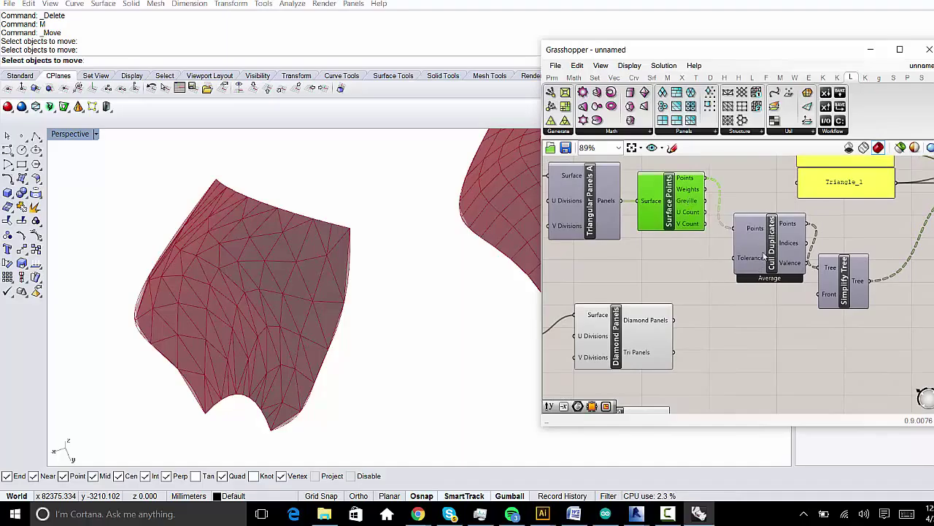
Step: Duplicate Surface Points, Cull Duplicates and Simplify Tree together, placing the copied chain below the original beside Diamond Panels
left_click(779, 238, "shift")
left_click(846, 278, "shift")
right_click_drag(864, 324, 851, 313)
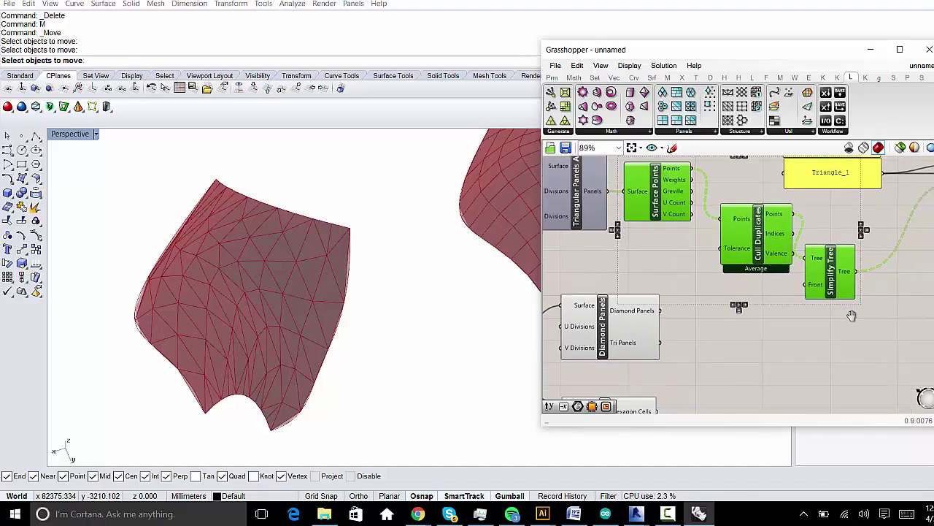
left_click_drag(659, 195, 761, 355, "alt")
right_click_drag(805, 397, 724, 312)
left_click(724, 313)
Step: Line up the copied Surface Points, Cull Duplicates and Simplify Tree in a tight horizontal row
left_click_drag(781, 317, 770, 280)
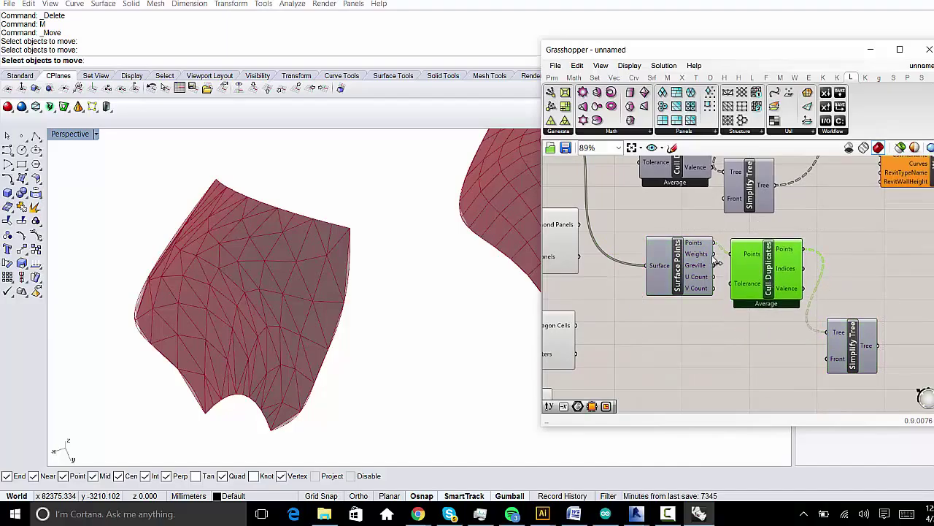
left_click_drag(694, 266, 697, 268)
left_click_drag(857, 337, 859, 309)
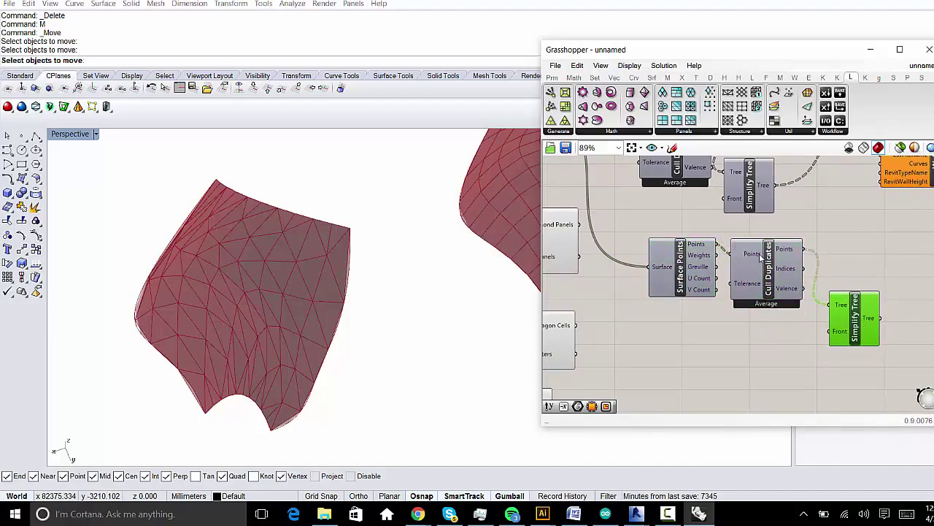
left_click_drag(767, 257, 770, 252)
left_click_drag(869, 337, 858, 284)
Step: Examine the copied chain, checking the point data that passes from Surface Points into Cull Duplicates
right_click_drag(669, 321, 734, 307)
left_click(742, 250)
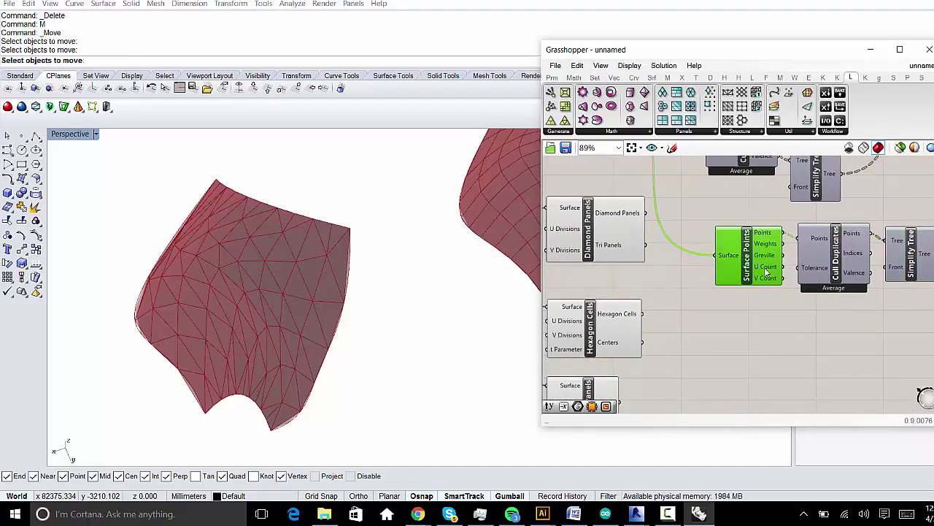
scroll(719, 246, "up", 2)
right_click_drag(719, 247, 624, 252)
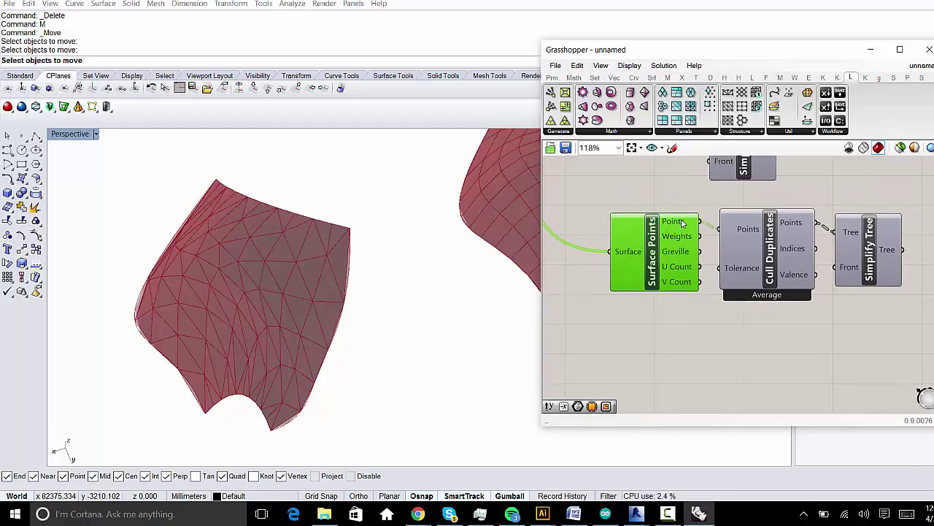
left_click(770, 237)
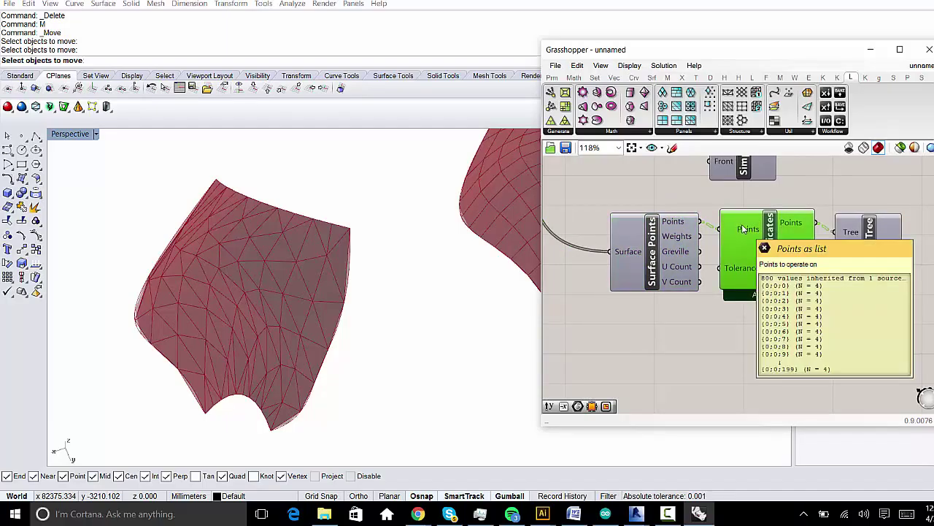
mouse_move(752, 235)
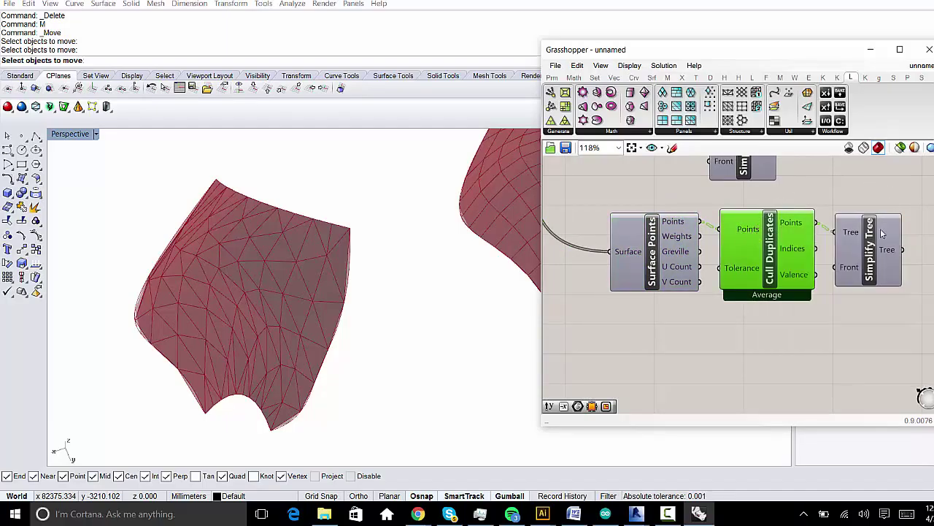
left_click_drag(867, 267, 860, 263)
Step: Separate AdapComps from the Walls component and select it together with its button and text panels
right_click_drag(897, 236, 753, 352)
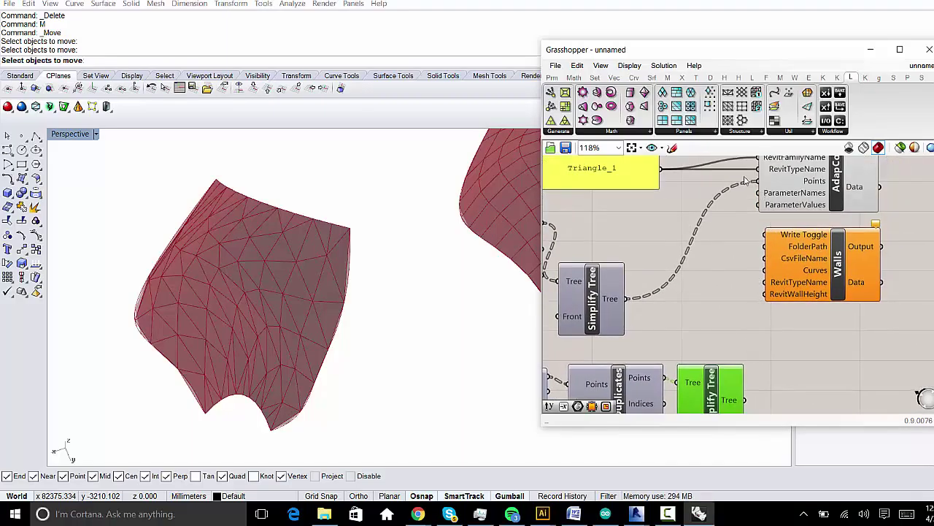
right_click_drag(830, 364, 759, 386)
left_click_drag(789, 295, 896, 316)
right_click_drag(896, 315, 867, 396)
left_click_drag(794, 210, 644, 333)
scroll(708, 246, "down", 3)
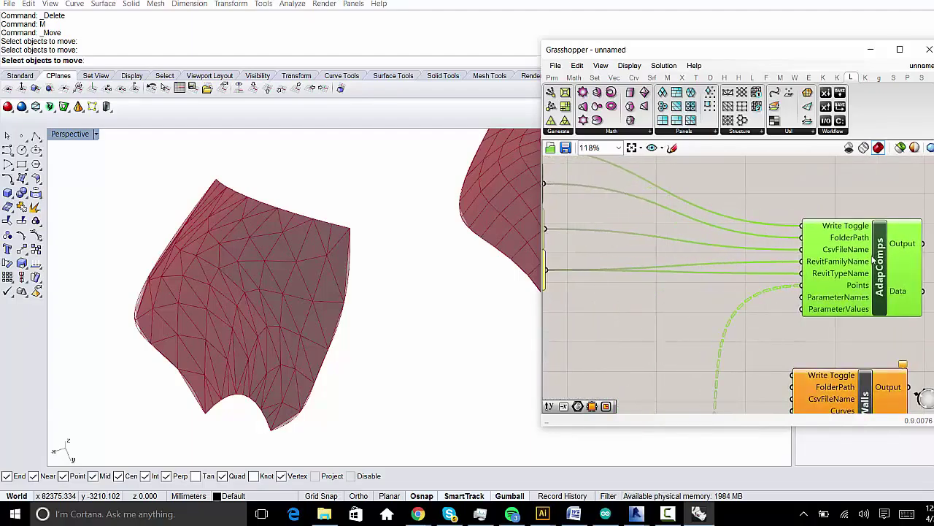
scroll(708, 246, "up", 2)
left_click_drag(733, 162, 666, 316, "shift")
scroll(662, 216, "down", 2)
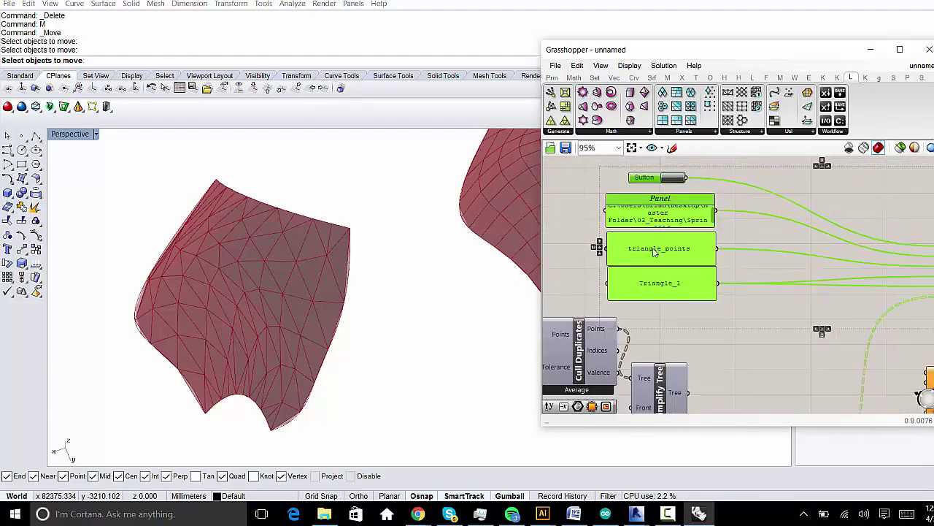
Step: Connect the copied Simplify Tree output to the AdapComps Points input and delete the Walls component
scroll(776, 229, "down", 1)
left_click_drag(789, 246, 686, 248)
scroll(686, 248, "up", 2)
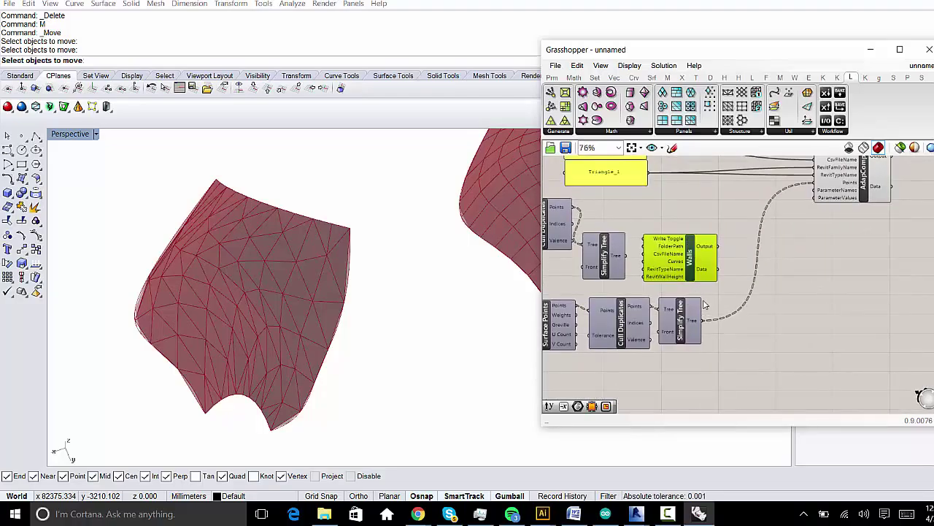
key("Delete")
right_click_drag(723, 271, 744, 297)
Step: Move AdapComps together with its button and three panels clear of the upper chain, next to the copied chain
left_click(868, 190)
right_click_drag(774, 219, 779, 277)
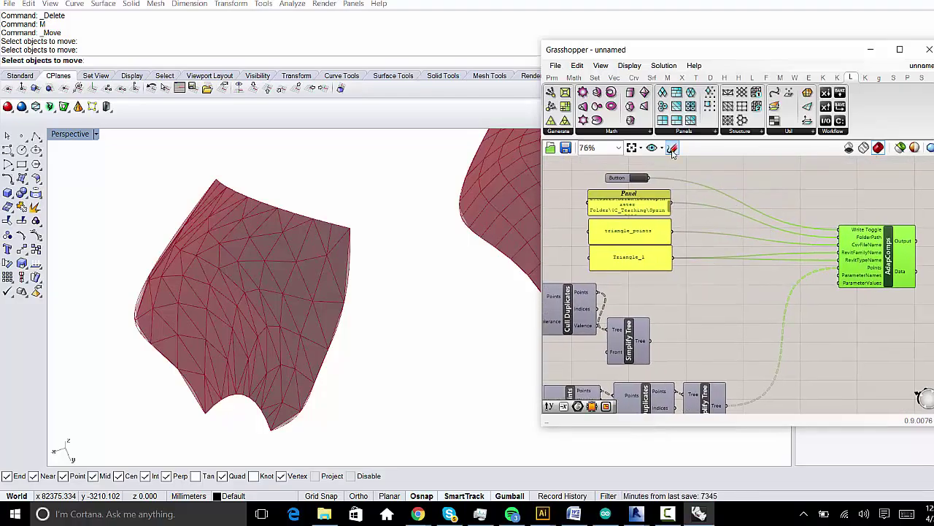
left_click_drag(719, 300, 610, 156)
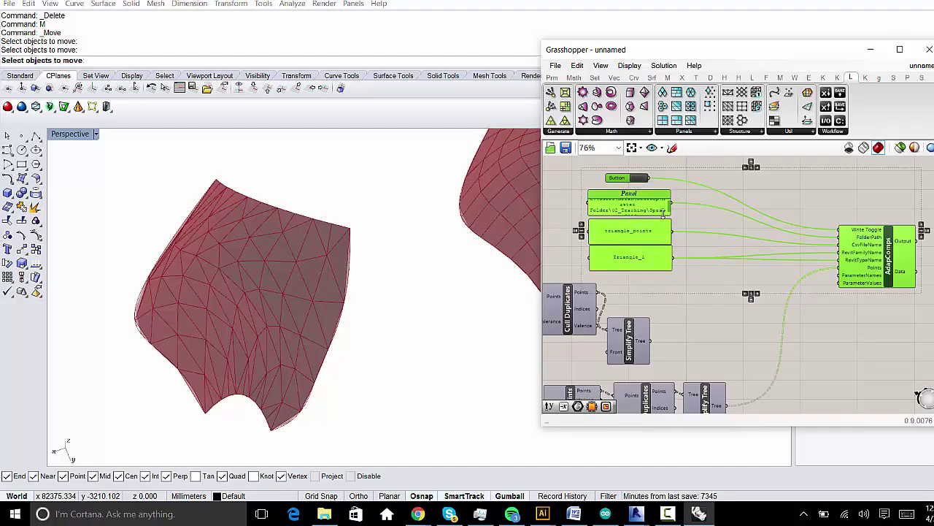
left_click_drag(660, 219, 751, 308)
right_click_drag(823, 301, 877, 267)
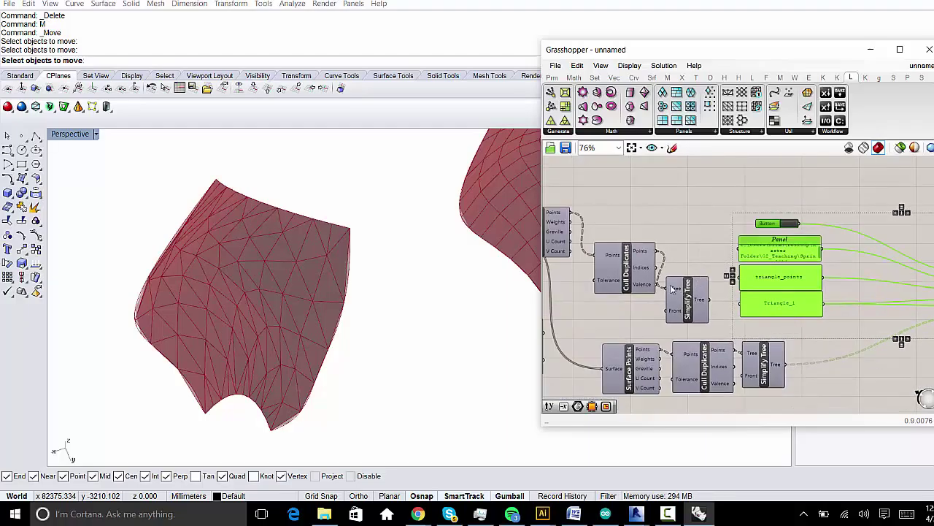
Step: Raise the original Cull Duplicates and Simplify Tree so that they line up with Surface Points beside Triangular Panels A
left_click_drag(700, 282, 690, 245)
left_click(681, 287)
right_click_drag(690, 244, 773, 205)
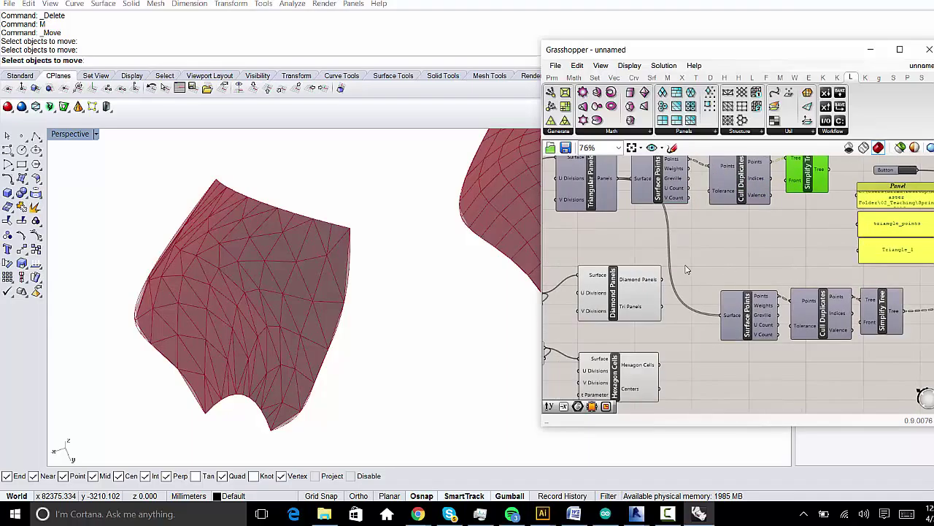
Step: Connect the Diamond Panels output to the Surface input of the copied Surface Points
scroll(675, 255, "up", 3)
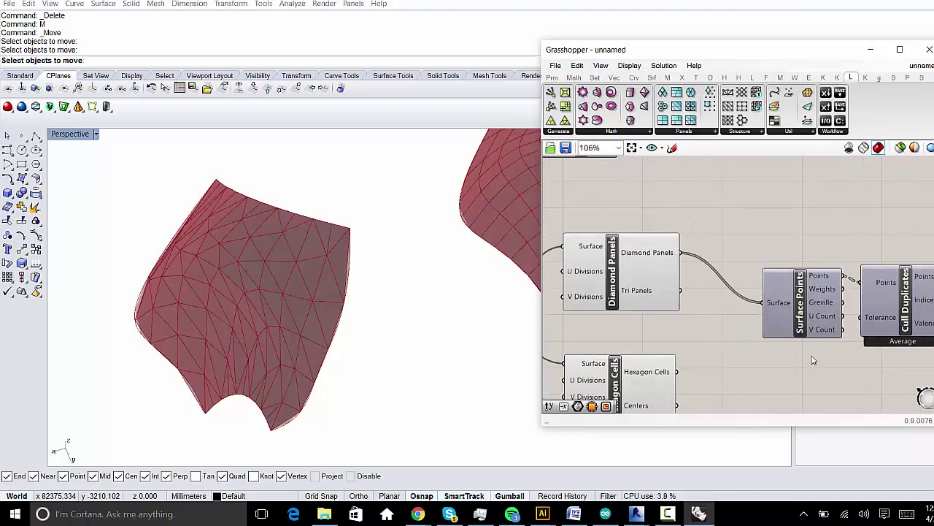
right_click_drag(926, 356, 803, 304)
scroll(730, 291, "down", 3)
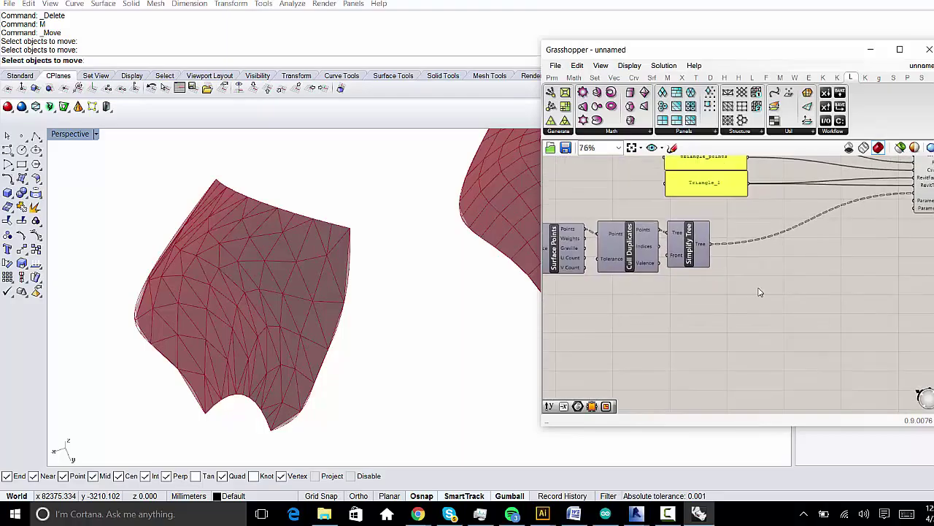
double_click(759, 292)
Step: Compare the data tree structure at the outputs of the copied Surface Points, Cull Duplicates and Simplify Tree
scroll(599, 219, "up", 3)
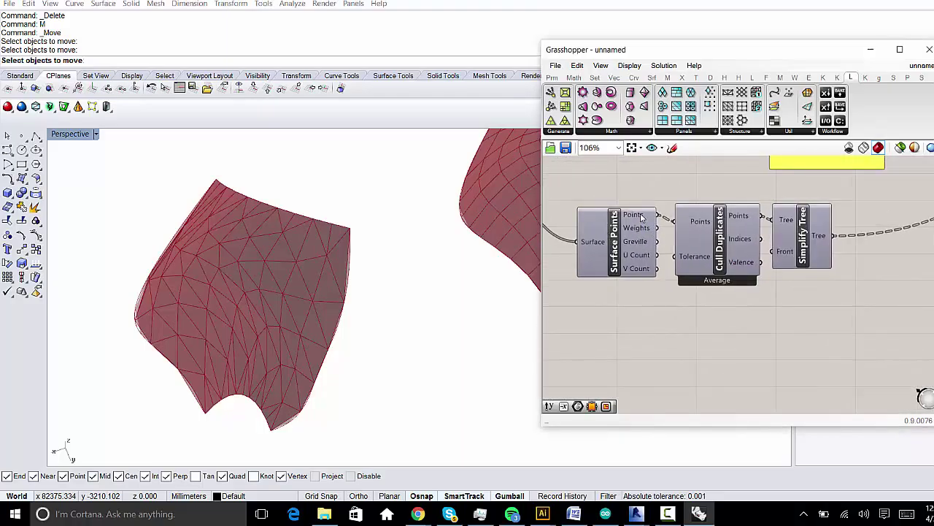
mouse_move(641, 213)
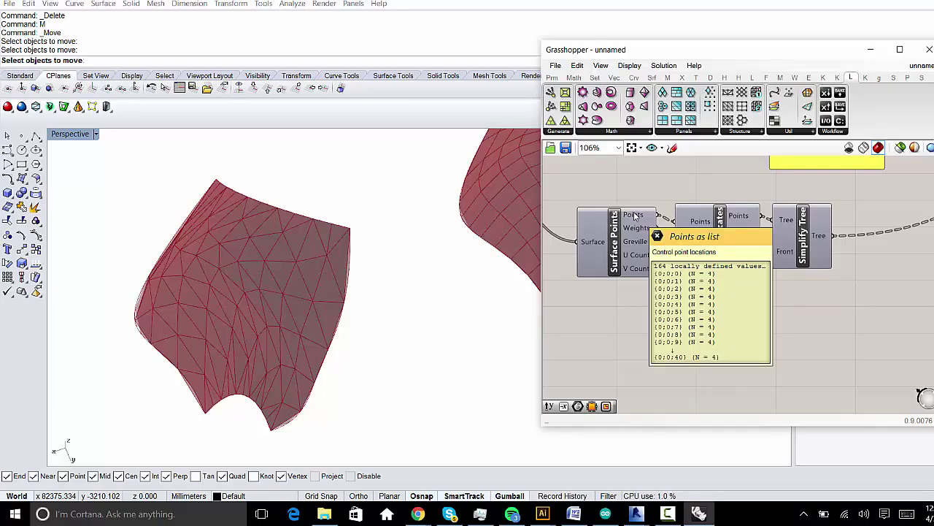
right_click_drag(765, 224, 719, 217)
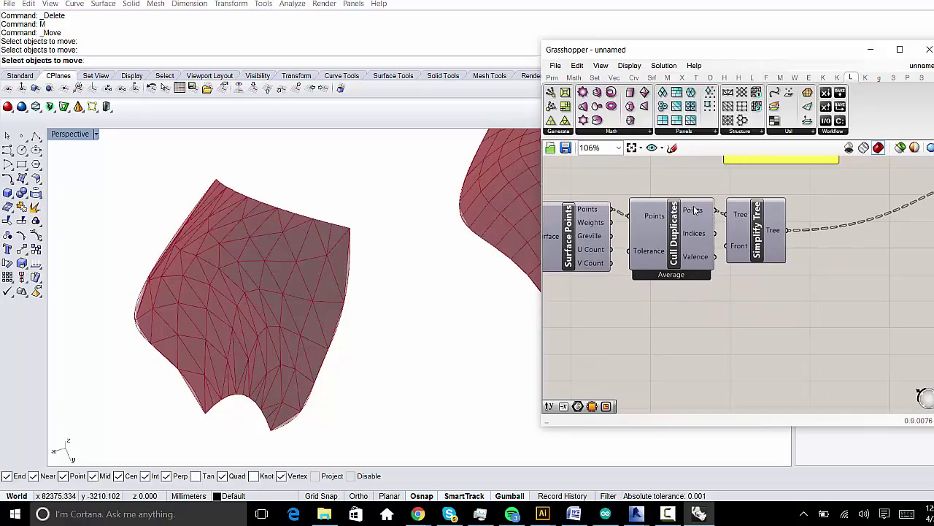
mouse_move(708, 214)
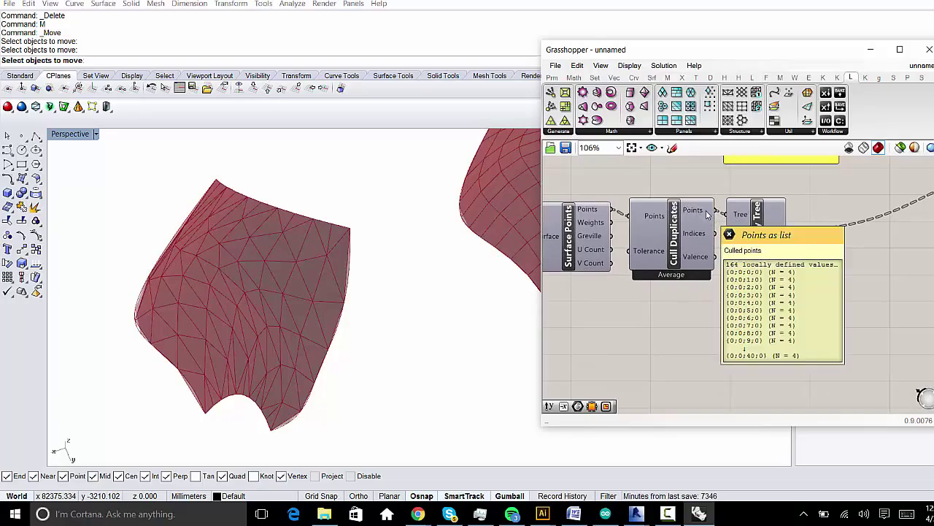
mouse_move(777, 231)
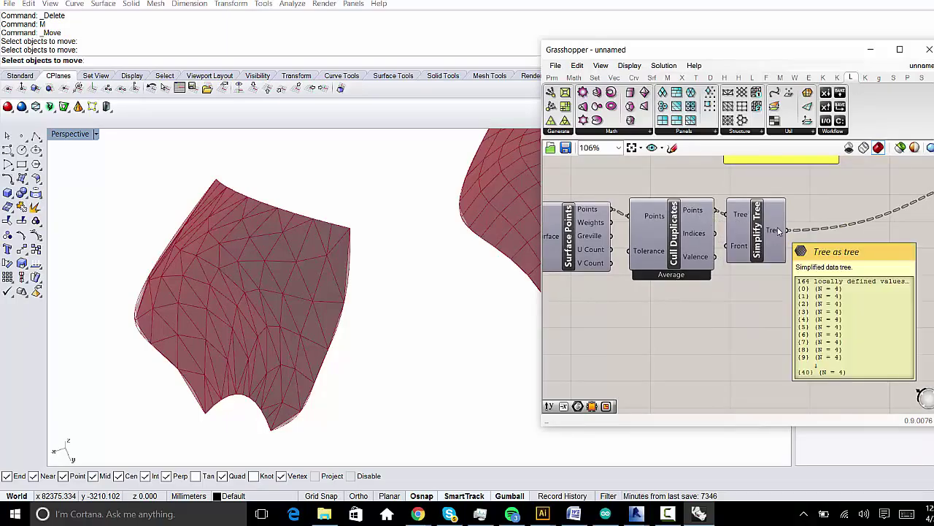
mouse_move(776, 230)
right_mouse_down()
mouse_move(872, 239)
mouse_move(767, 221)
right_mouse_up()
left_click(760, 219)
mouse_move(776, 226)
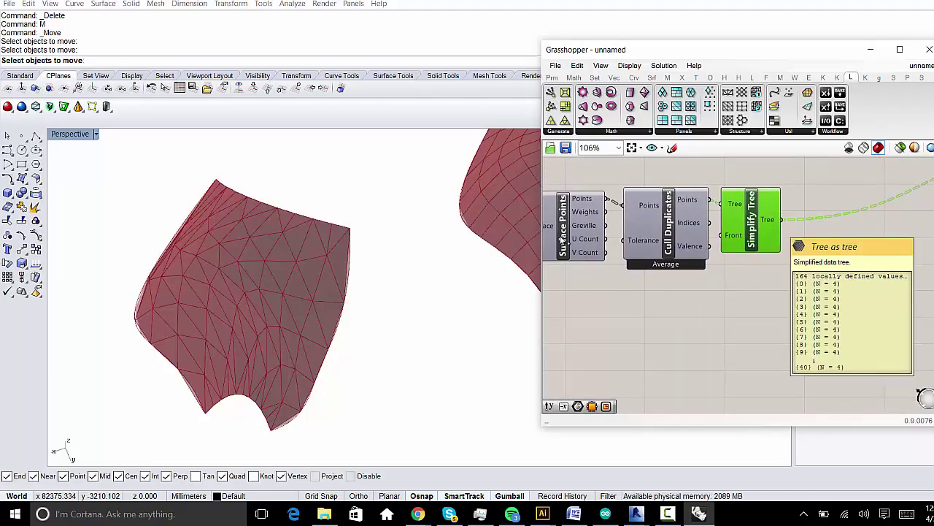
Step: Turn on the preview of the copied Cull Duplicates and view its points on the diamond-panelled surface
scroll(254, 334, "down", 5)
scroll(357, 297, "up", 8)
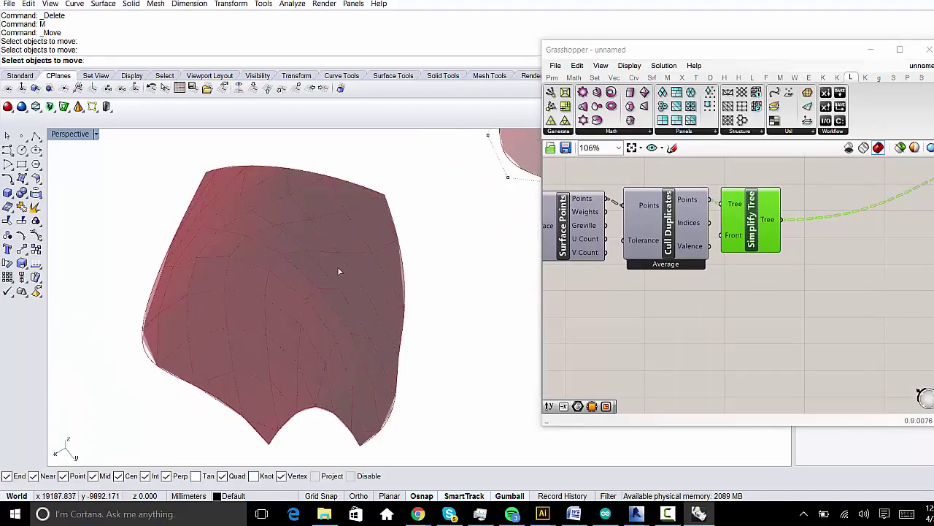
right_click_drag(338, 272, 415, 239, "shift")
right_click_drag(759, 372, 788, 361)
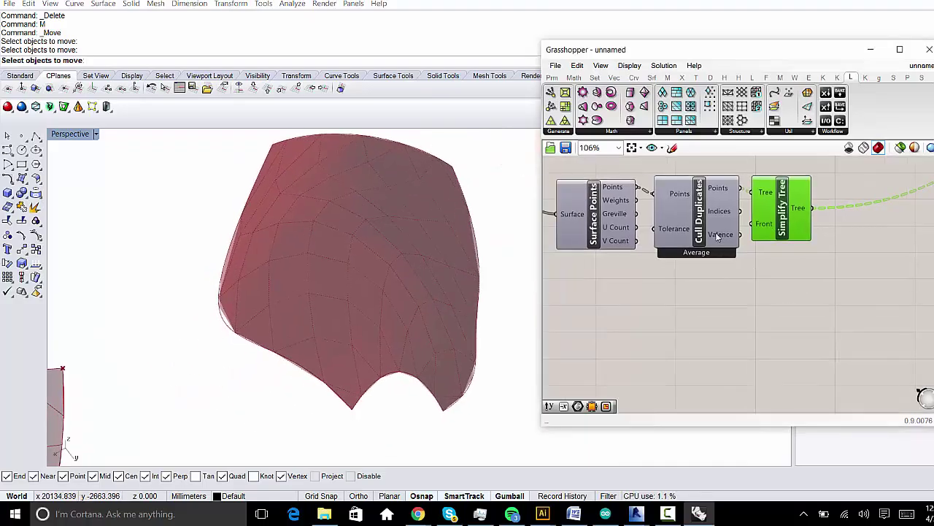
left_click(718, 235)
right_click_drag(749, 291, 748, 293)
right_click(775, 303)
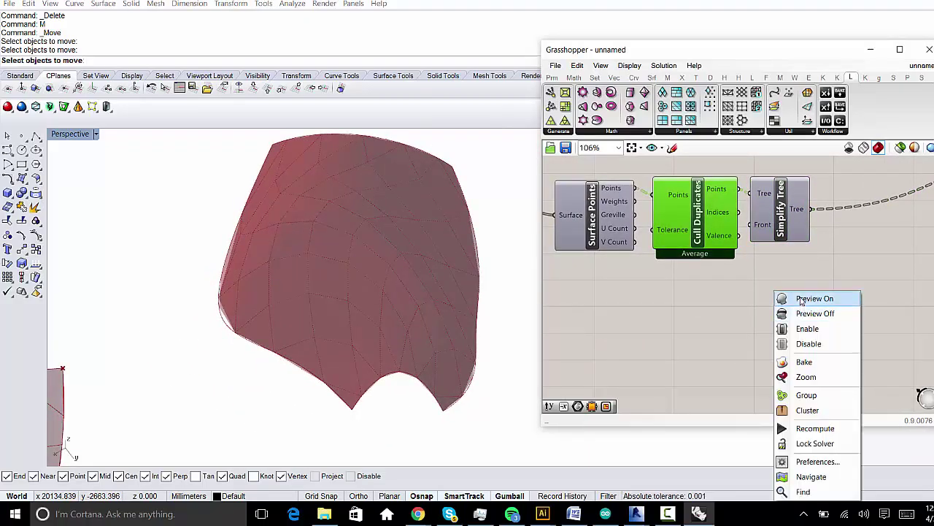
left_click(800, 299)
right_click_drag(459, 281, 368, 289)
scroll(752, 292, "up", 2)
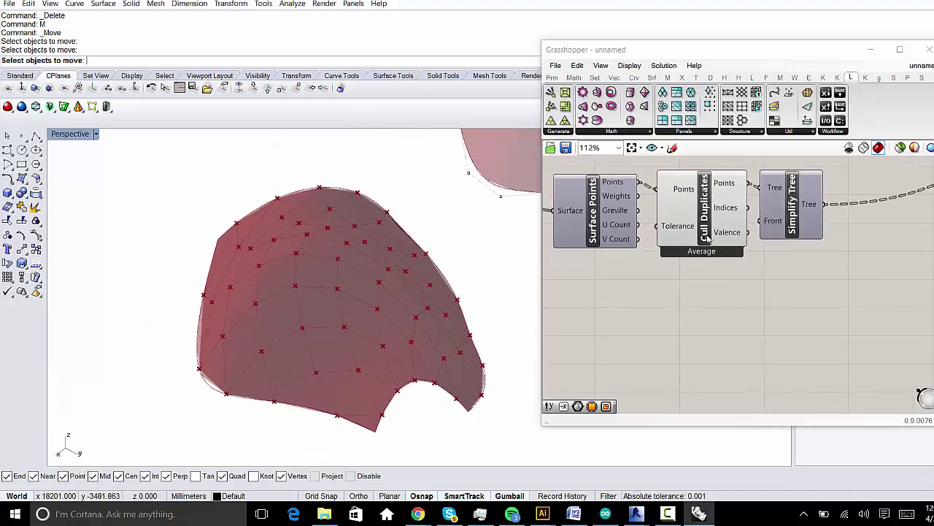
Step: Set the copied Cull Duplicates to Leave One, keeping its point preview on
right_click(707, 219)
left_click(760, 313)
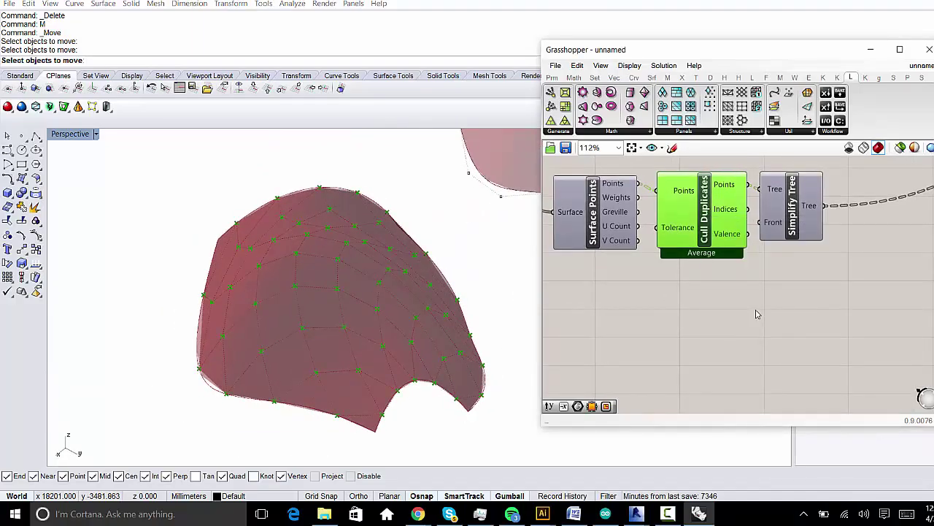
right_click(726, 292)
right_click(702, 206)
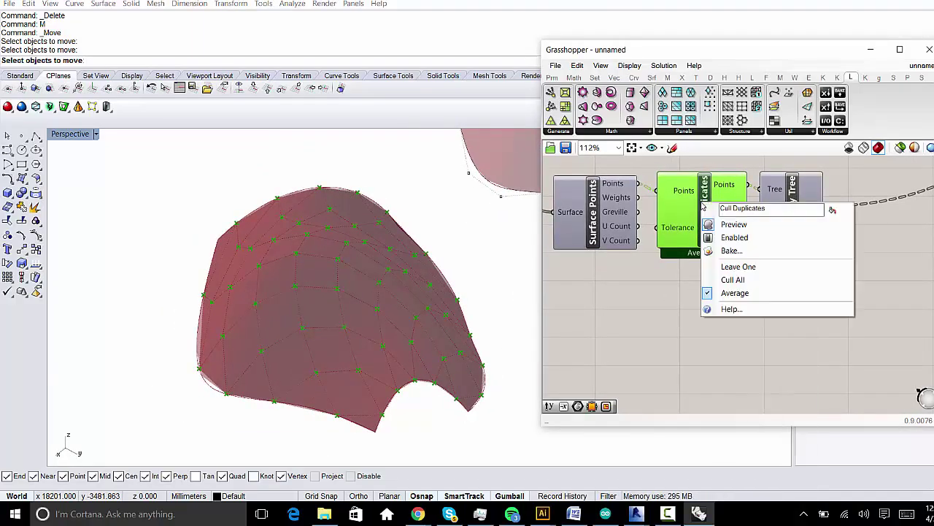
left_click(738, 266)
right_click(723, 285)
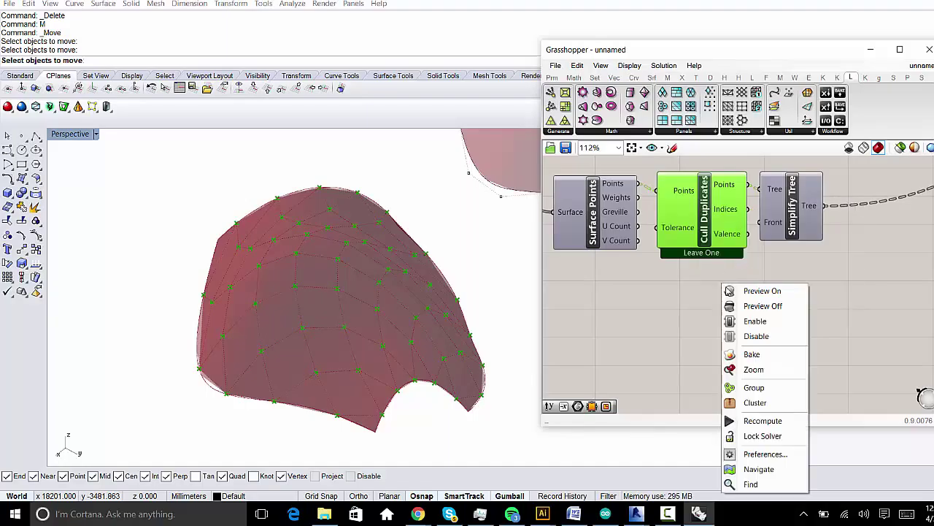
left_click(793, 296)
left_click(784, 296)
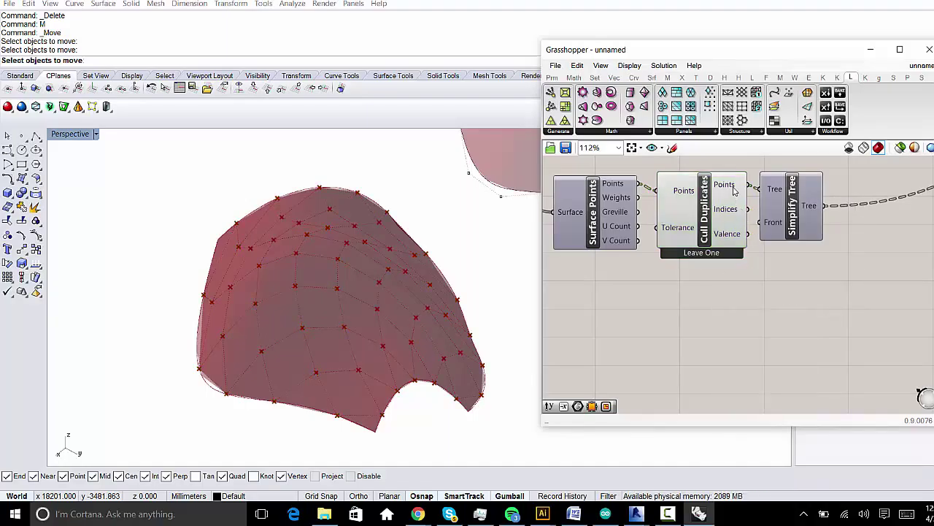
Step: Set the Cull Duplicates component fed by the Diamond Panels surface points to Cull All
right_click_drag(676, 268, 780, 298)
scroll(780, 298, "down", 2)
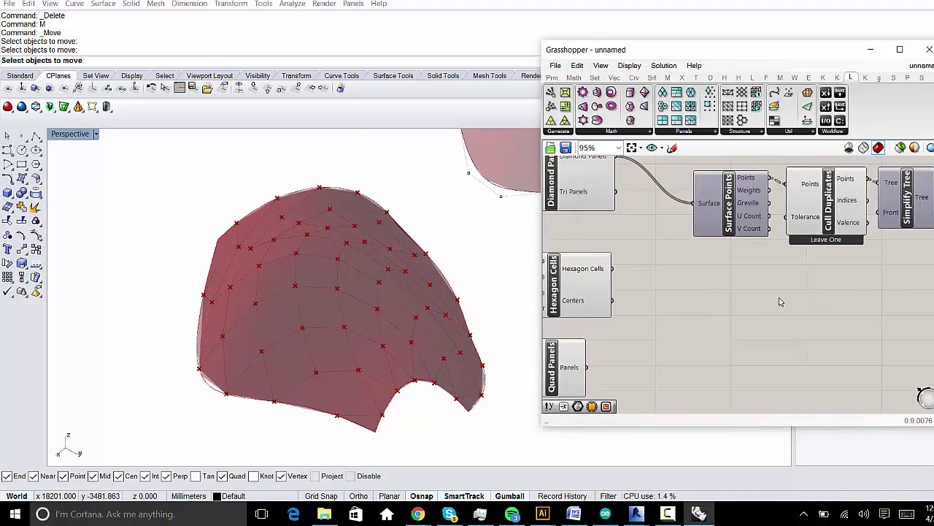
right_click(815, 206)
left_click(846, 282)
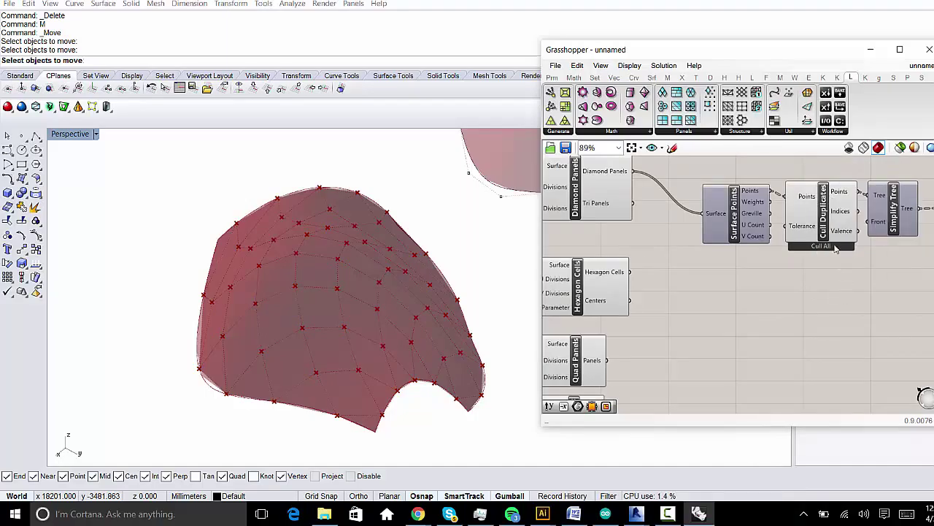
mouse_move(847, 194)
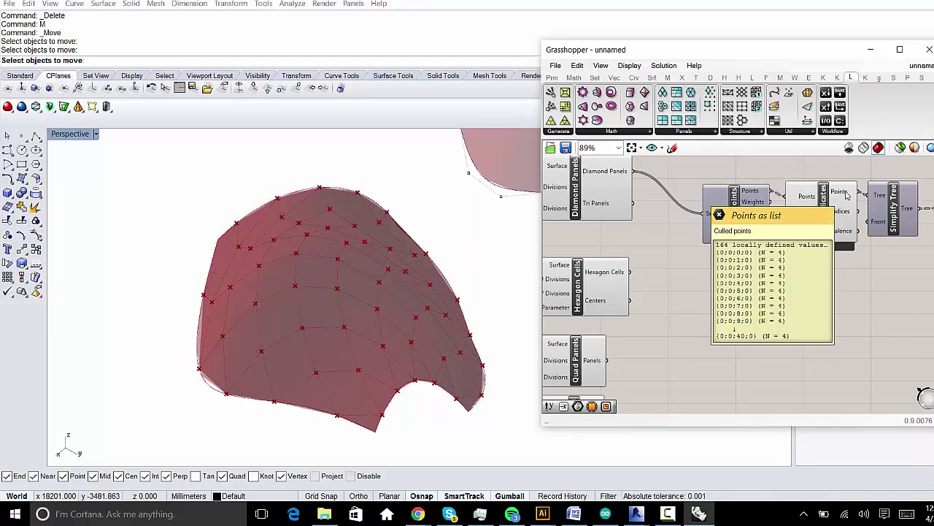
Step: Duplicate the Surface Points, Cull Duplicates and Simplify Tree chain below the original and feed the copy from the Tri Panels output
scroll(825, 260, "up", 1)
left_click_drag(872, 314, 654, 174)
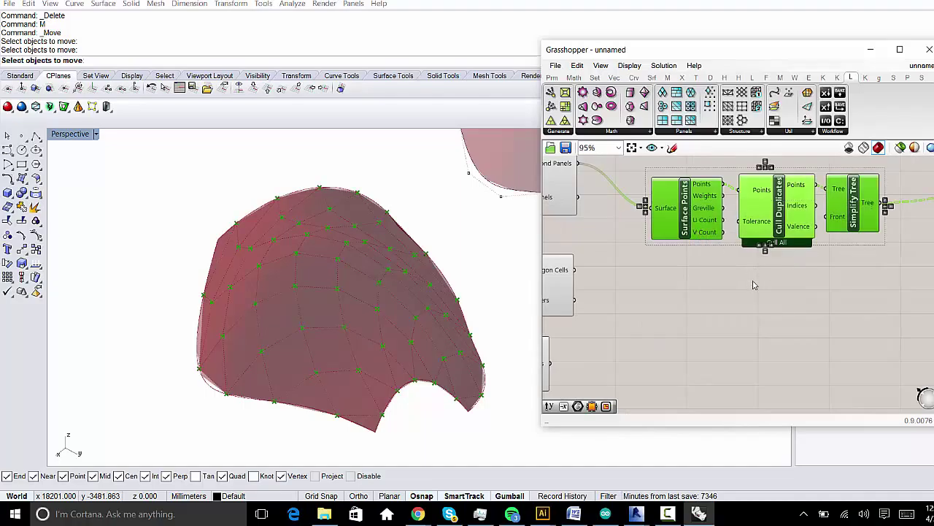
left_click_drag(668, 205, 668, 278, "alt")
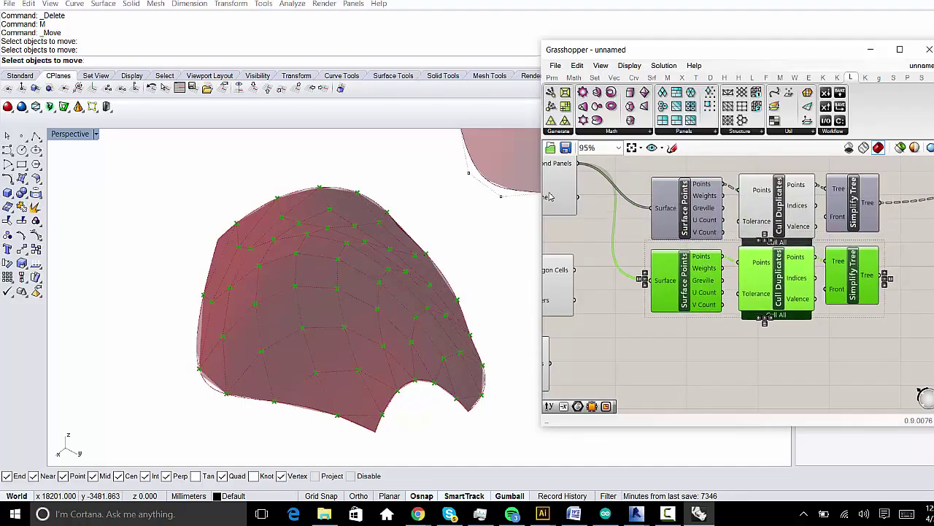
scroll(701, 303, "down", 1)
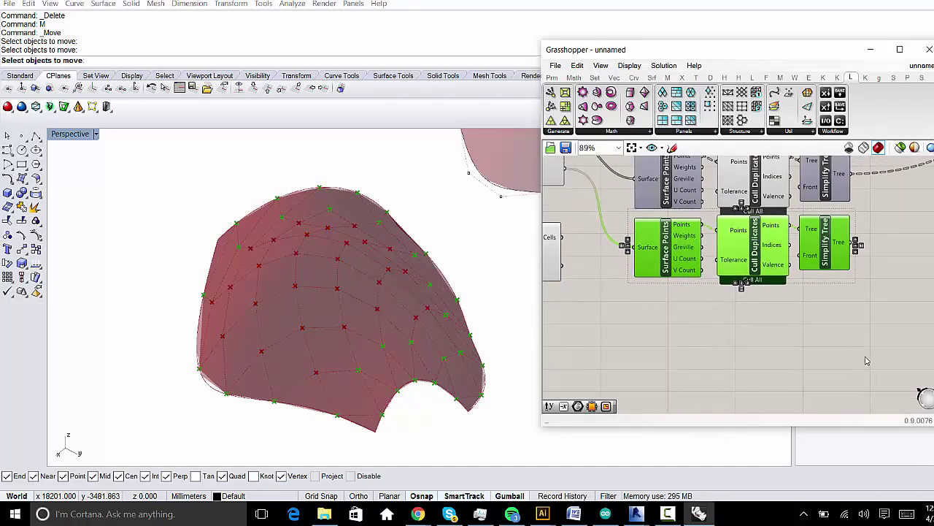
Step: Copy the Surface Points, Cull Duplicates and Simplify Tree chain again and place it beside the Quad Panels component
left_click_drag(888, 352, 632, 227)
scroll(789, 307, "down", 1)
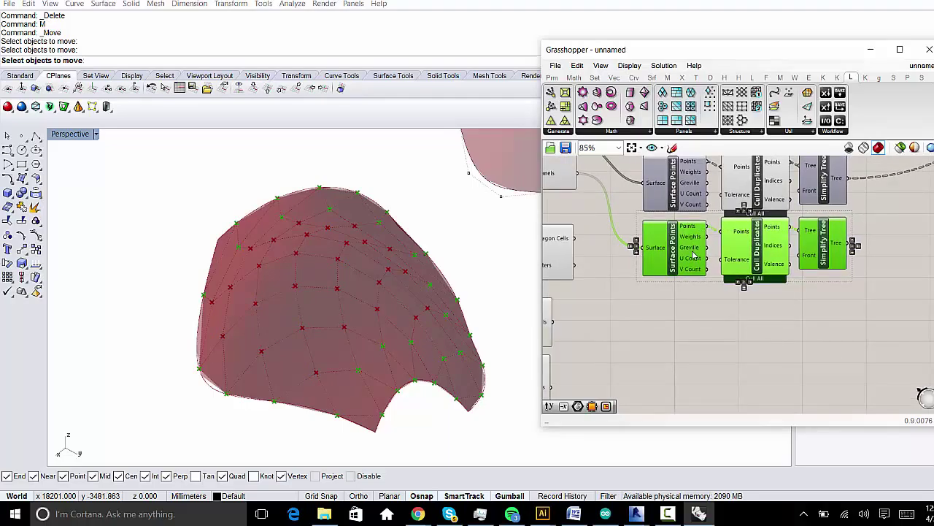
left_click_drag(693, 254, 786, 273)
right_click_drag(786, 273, 739, 234)
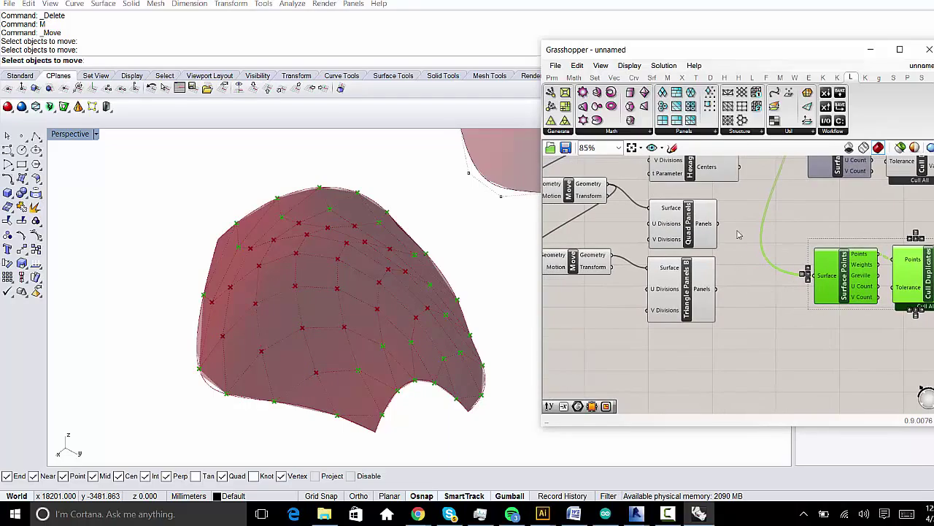
Step: Shift the Quad Panels and Triangle Panels B components slightly down the canvas together
left_click_drag(738, 234, 637, 330)
left_click_drag(686, 278, 701, 301)
left_click(757, 323)
right_click_drag(756, 323, 691, 307)
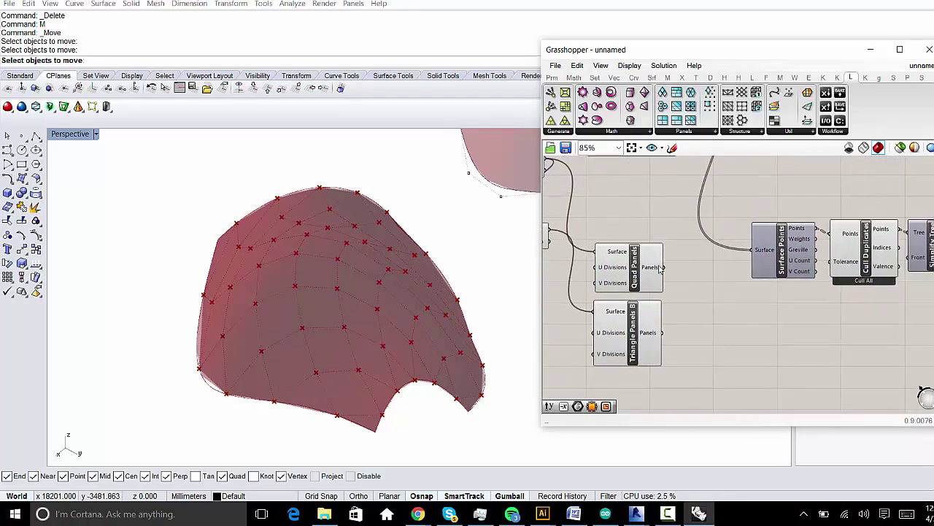
Step: Connect the Quad Panels output to the copied chain's Surface Points and duplicate that chain below for Triangle Panels B
right_click_drag(756, 253, 684, 240)
left_click_drag(907, 312, 672, 206)
left_click_drag(713, 241, 663, 355)
left_click(592, 354)
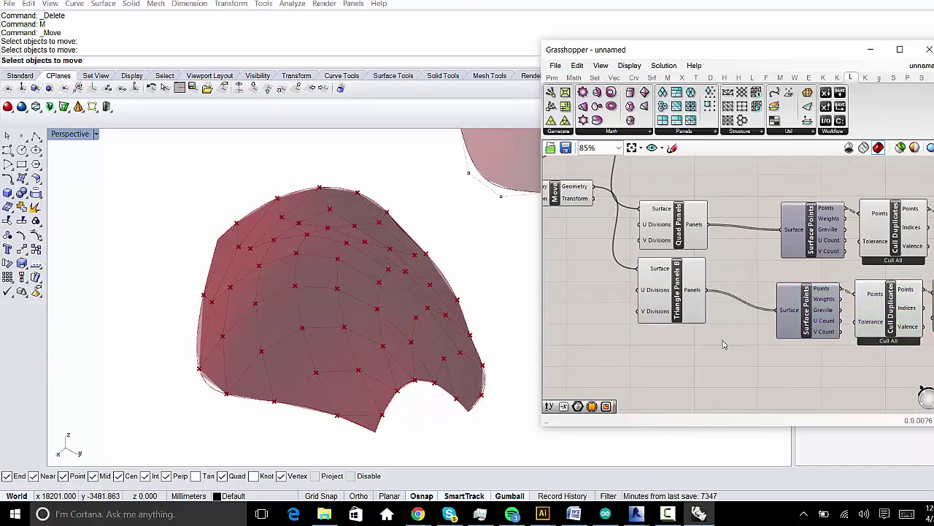
Step: Set the Cull Duplicates component in the Triangle Panels B chain to Leave One
right_click_drag(766, 312, 808, 292)
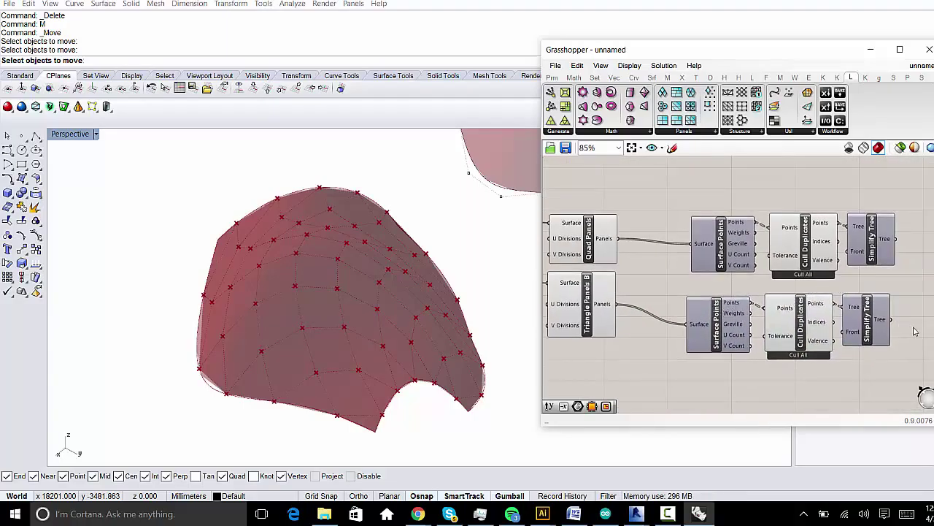
mouse_move(881, 322)
mouse_move(885, 241)
left_click(610, 315)
right_click_drag(610, 316, 630, 293)
mouse_move(630, 293)
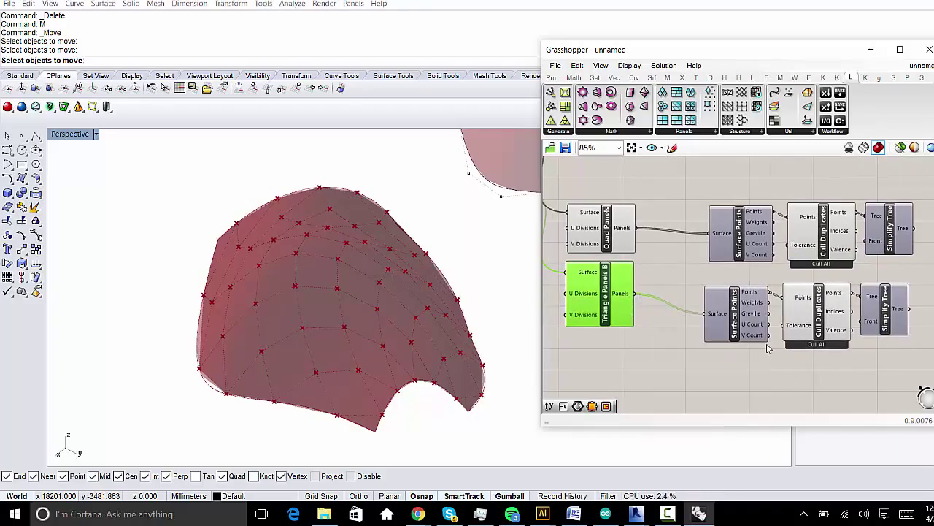
right_click_drag(848, 345, 791, 326)
scroll(791, 326, "up", 1)
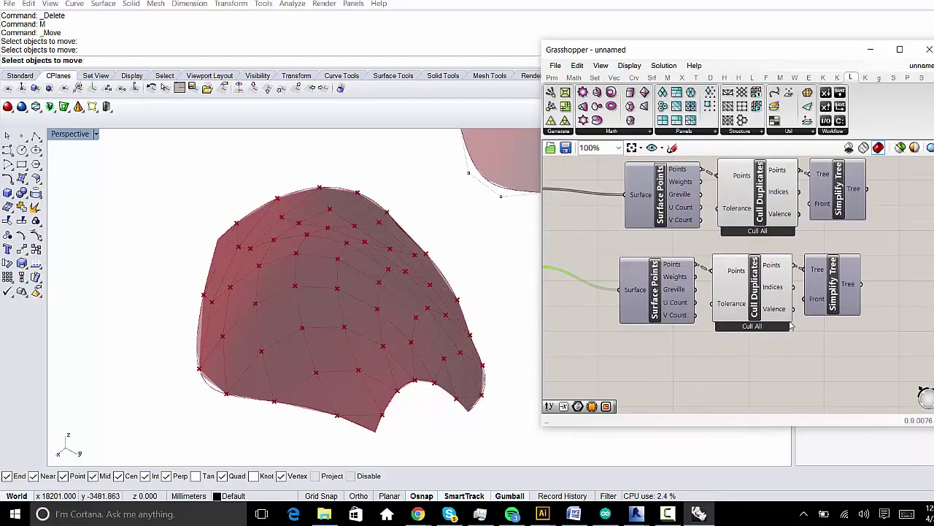
right_click(760, 295)
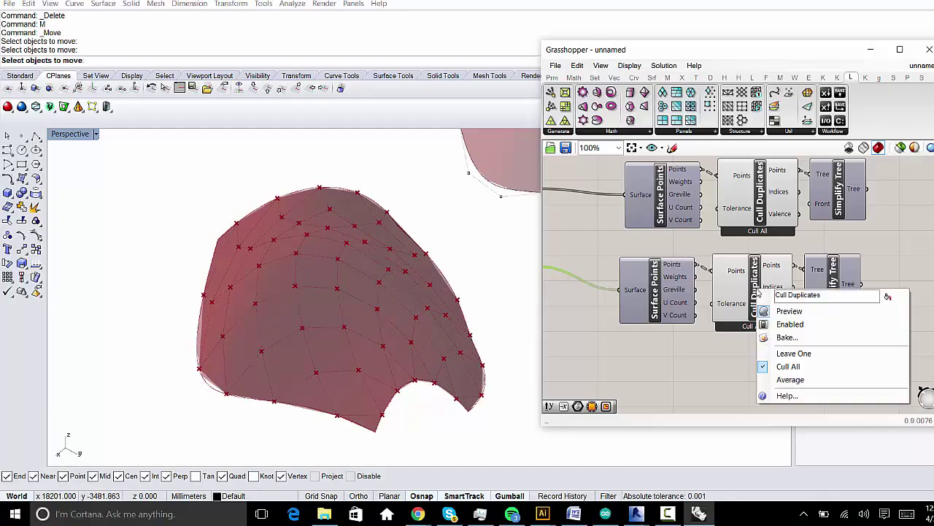
left_click(795, 354)
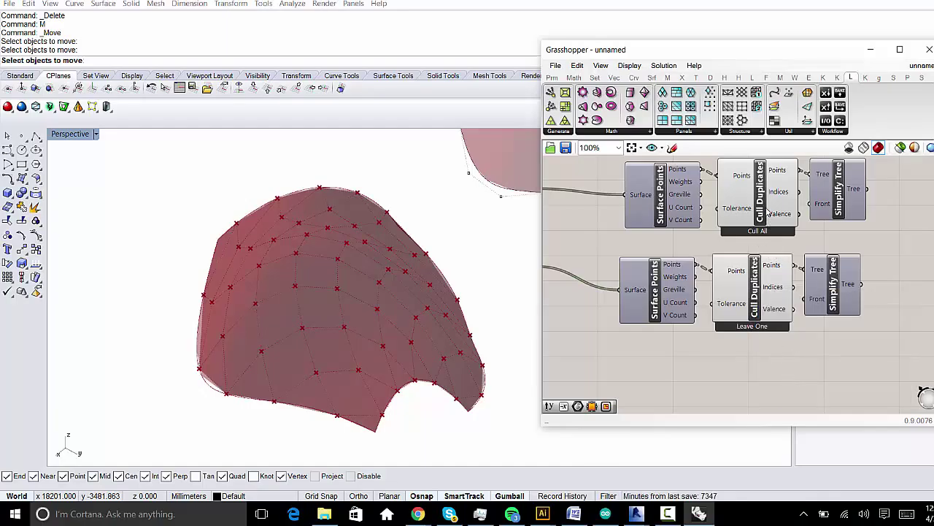
Step: Compare the Cull All and Leave One options of the Quad Panels and Triangle Panels B Cull Duplicates components
mouse_move(788, 171)
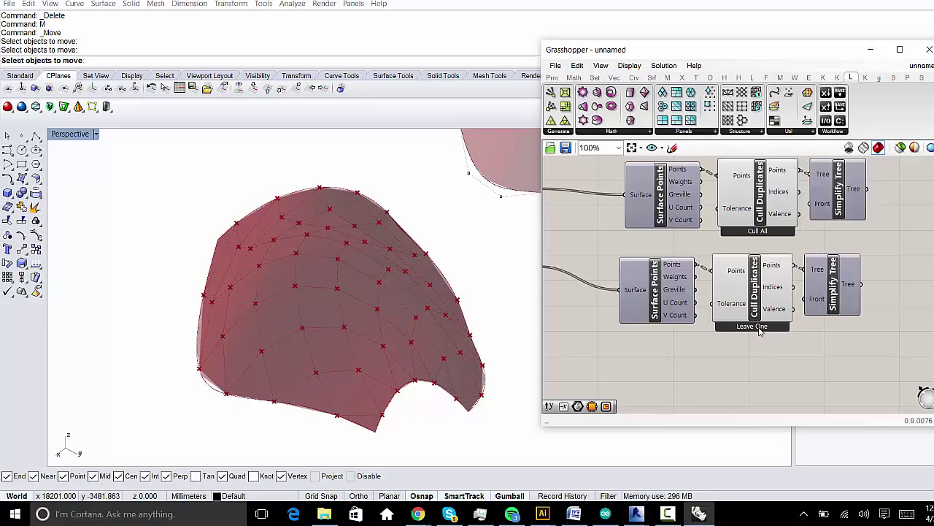
scroll(763, 326, "up", 1)
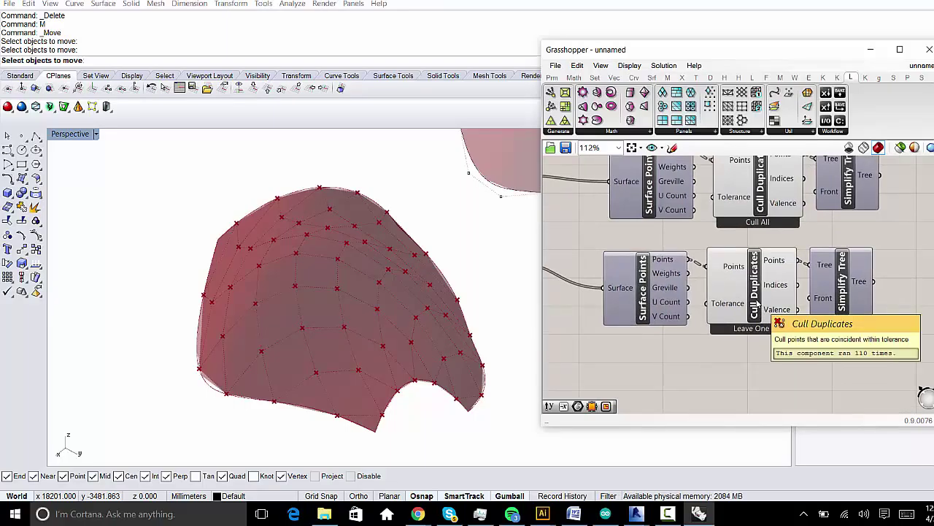
right_click(757, 303)
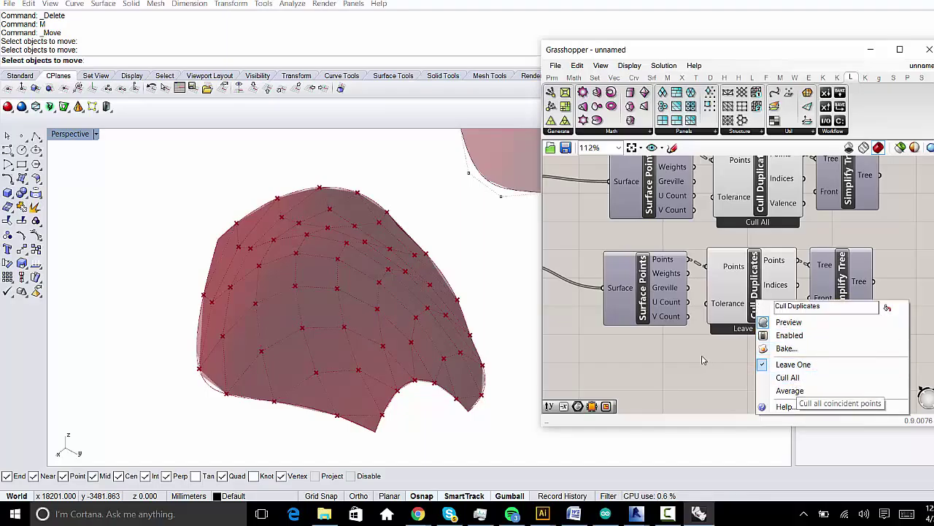
right_click_drag(632, 361, 677, 361)
right_click_drag(732, 345, 759, 341)
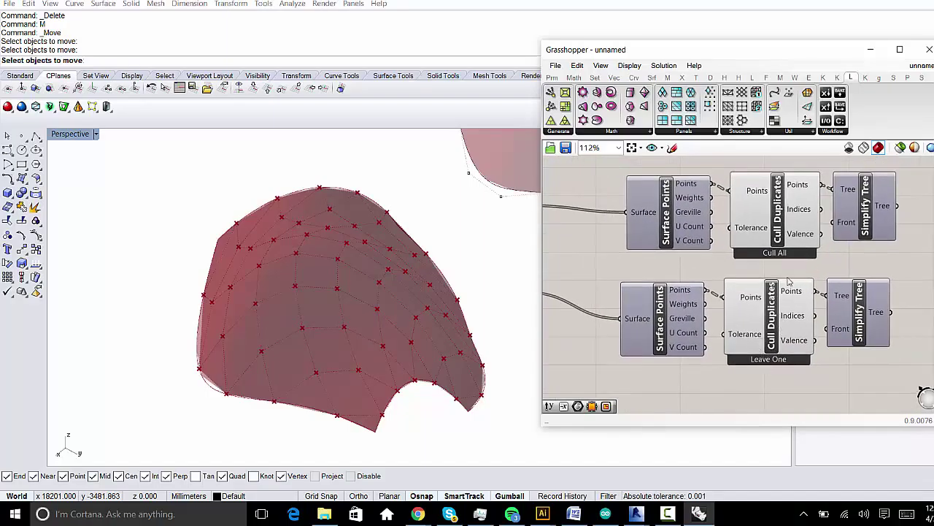
Step: Review the panel point chains and the button, text panels and point tree feeding the AdapComps component
scroll(788, 281, "down", 5)
left_click(639, 311)
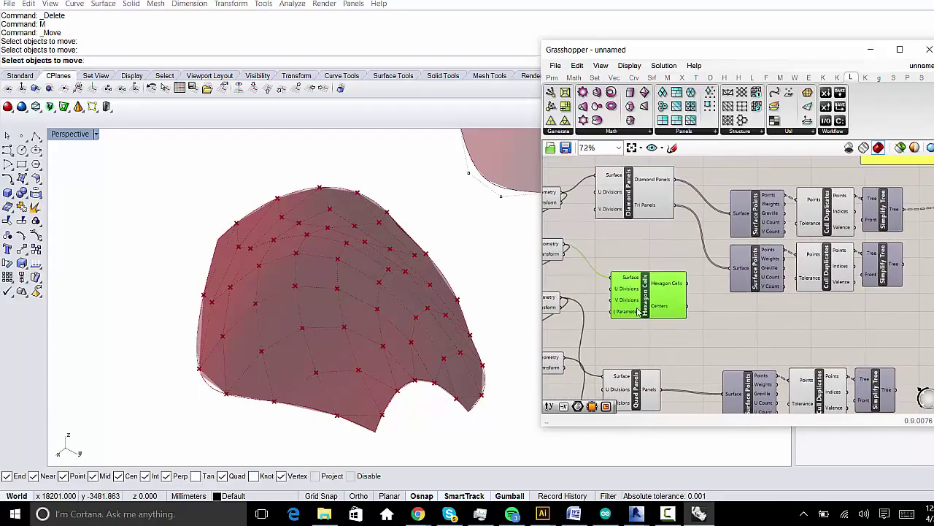
scroll(713, 307, "down", 5)
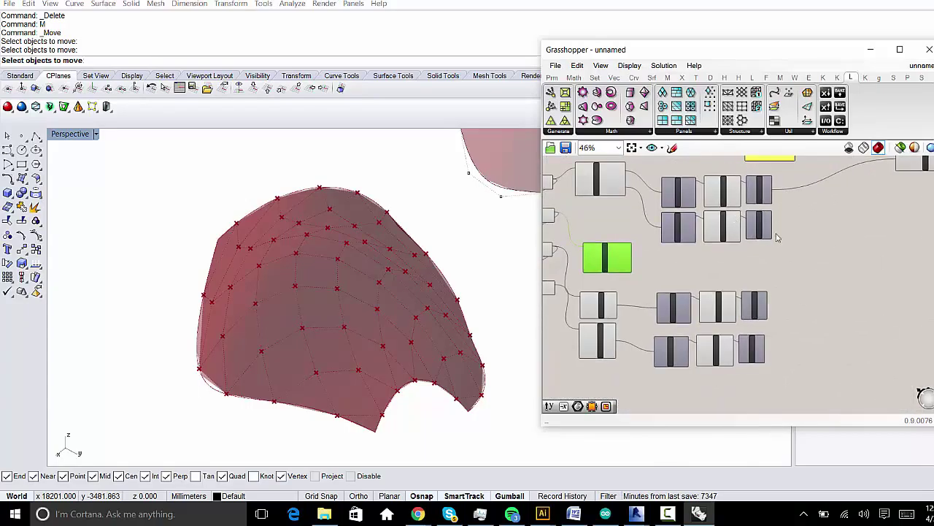
right_click_drag(778, 237, 806, 275)
left_click_drag(830, 289, 688, 209)
right_click_drag(786, 219, 688, 244)
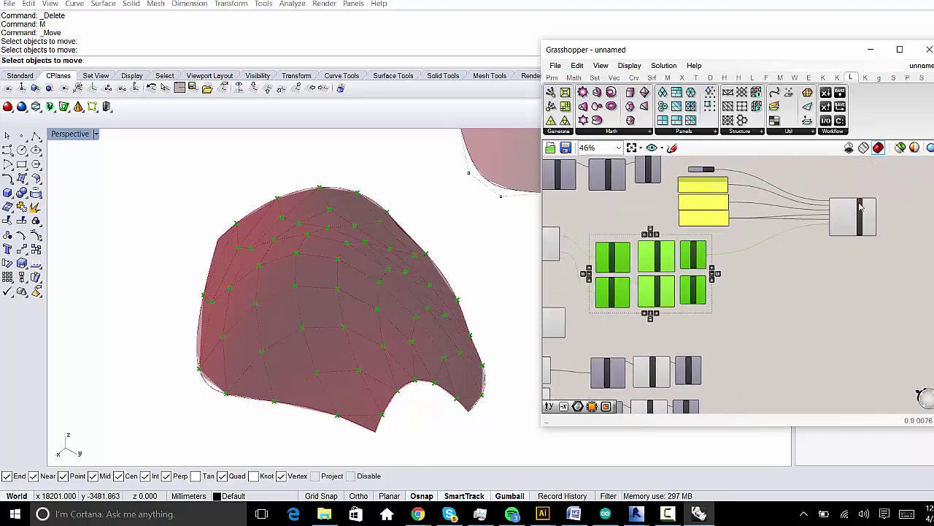
scroll(860, 208, "up", 3)
scroll(858, 226, "down", 1)
scroll(858, 241, "up", 1)
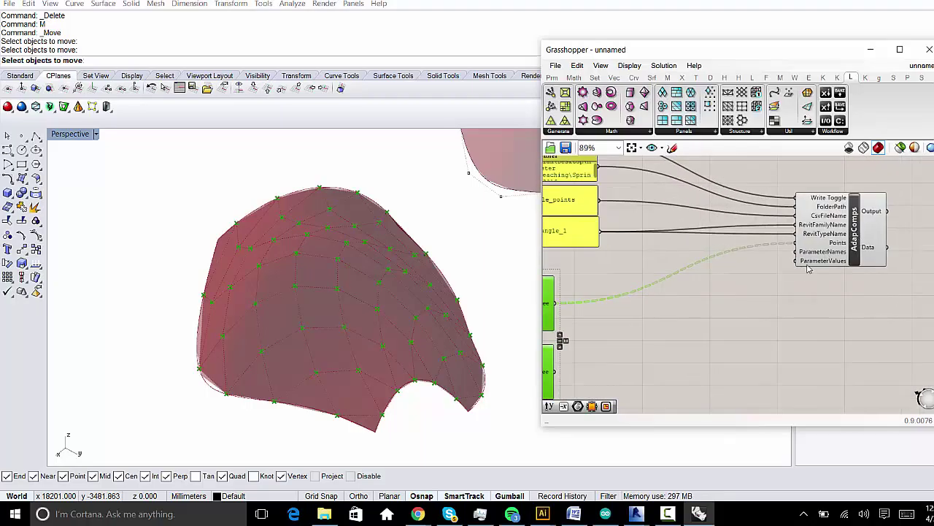
right_click_drag(808, 269, 862, 279)
scroll(849, 270, "down", 1)
right_click_drag(933, 329, 917, 317)
right_click_drag(871, 299, 882, 315)
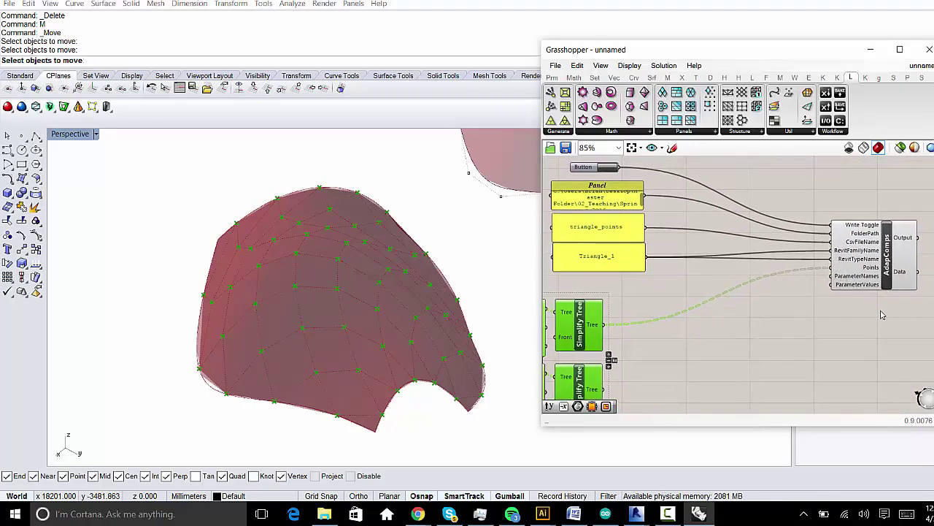
left_click_drag(902, 311, 625, 181)
left_click(818, 284)
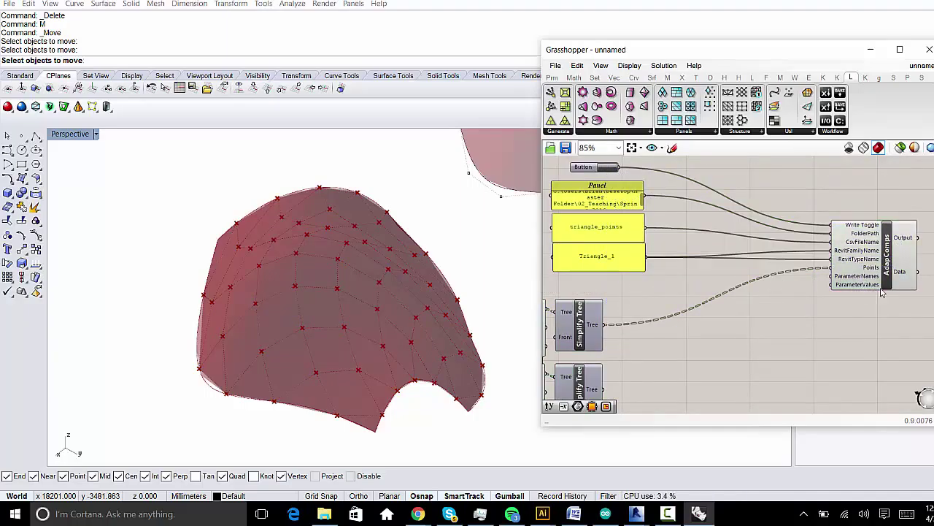
Step: Move AdapComps closer to its panels, and copy it with the folder path, triangle_points and Triangle_1 panels below the original group
left_click_drag(881, 292, 787, 288)
right_click_drag(705, 249, 762, 240)
left_click_drag(856, 301, 648, 162)
right_click_drag(738, 348, 753, 376)
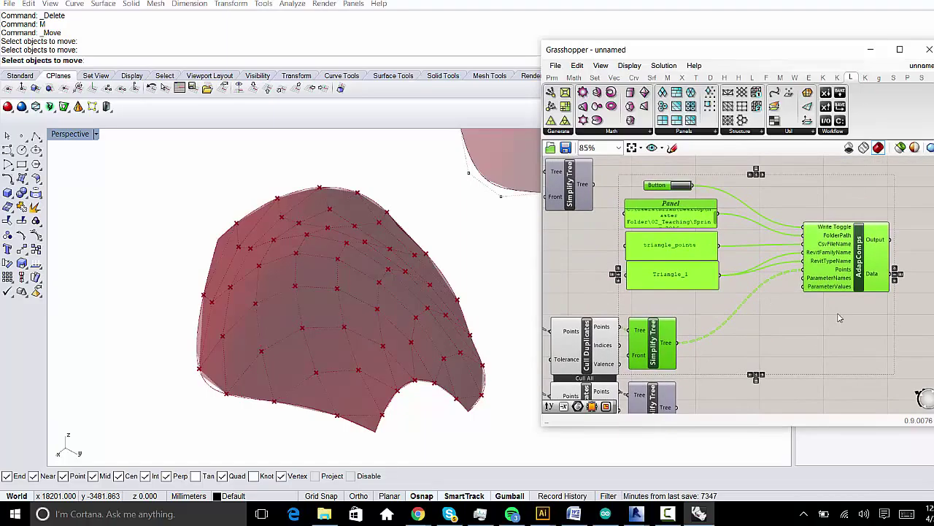
left_click(705, 213, "shift")
left_click(703, 246, "shift")
left_click(702, 274, "shift")
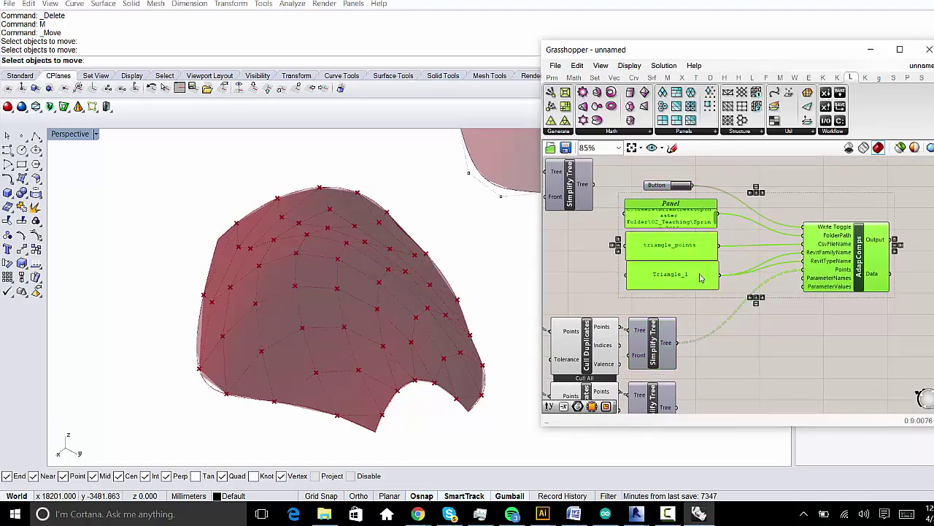
right_click_drag(729, 309, 688, 283)
left_click_drag(781, 234, 862, 355, "alt")
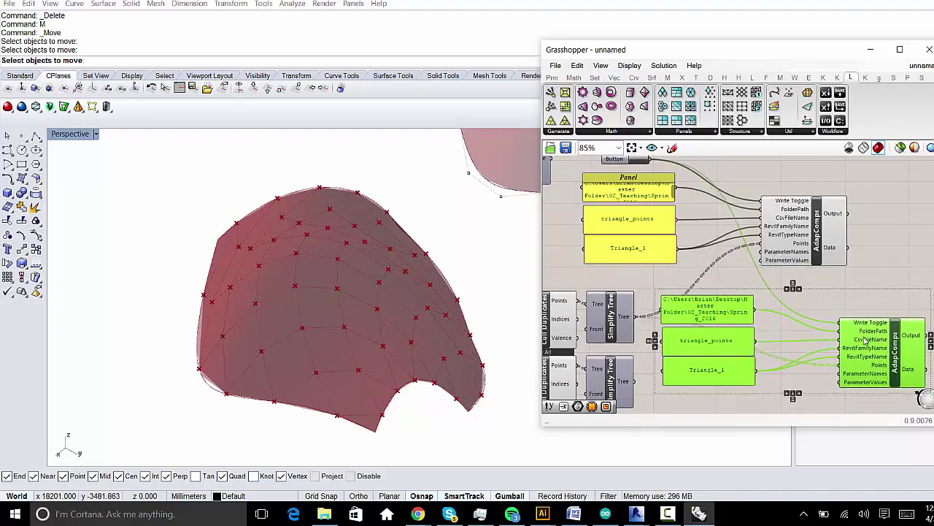
right_click_drag(862, 355, 806, 239)
left_click(756, 302)
Step: Connect the Tree output of the Tri Panels chain's Simplify Tree to the Points input of the copied AdapComps
right_click_drag(757, 286, 823, 309)
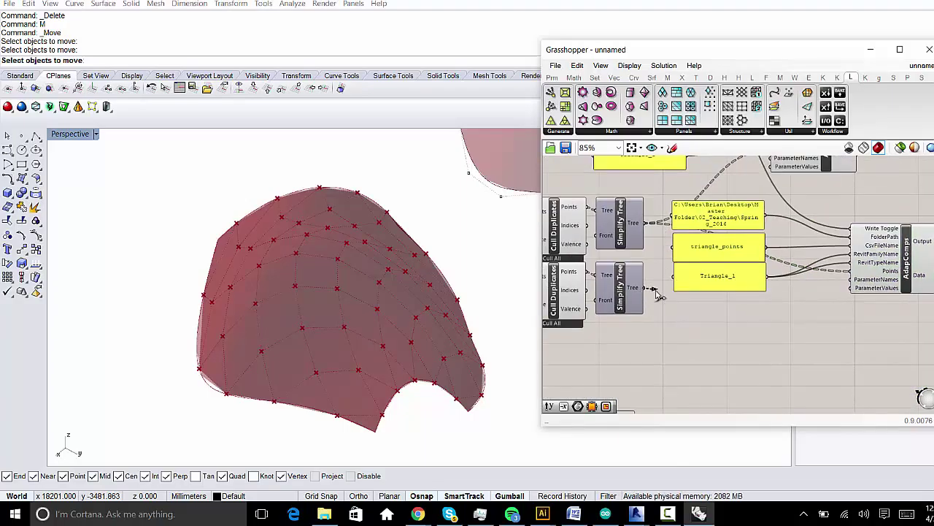
left_click_drag(657, 292, 852, 271)
right_click_drag(846, 235, 804, 341)
Step: Move the original AdapComps together with its three panels and the Button to line up above the copied group
left_click_drag(827, 179, 549, 285)
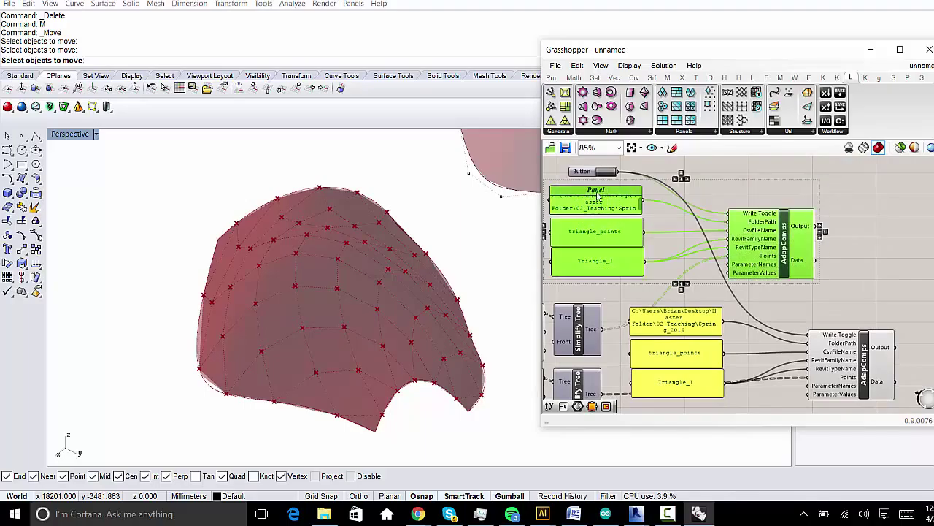
left_click(593, 173, "shift")
left_click_drag(625, 248, 705, 259)
right_click_drag(699, 398, 700, 350)
scroll(700, 350, "up", 2)
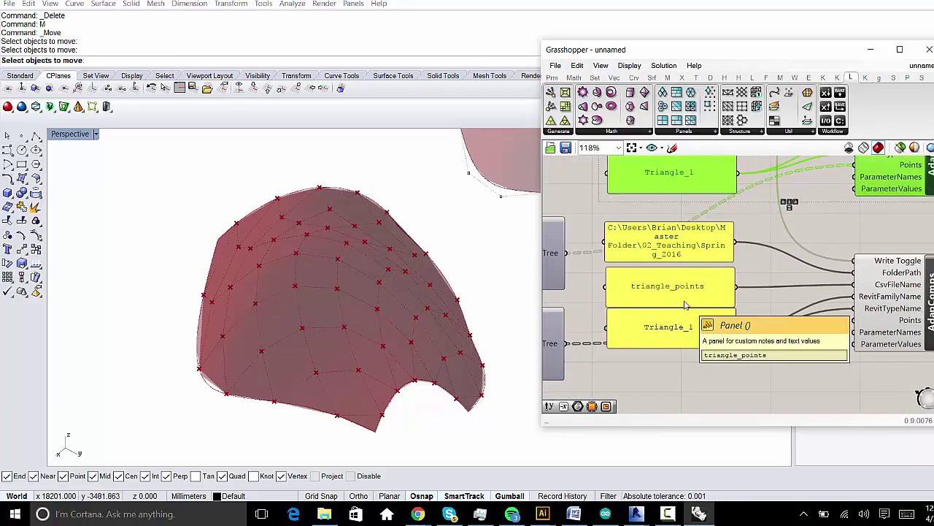
left_click(684, 301)
left_click(692, 338)
left_click(686, 295)
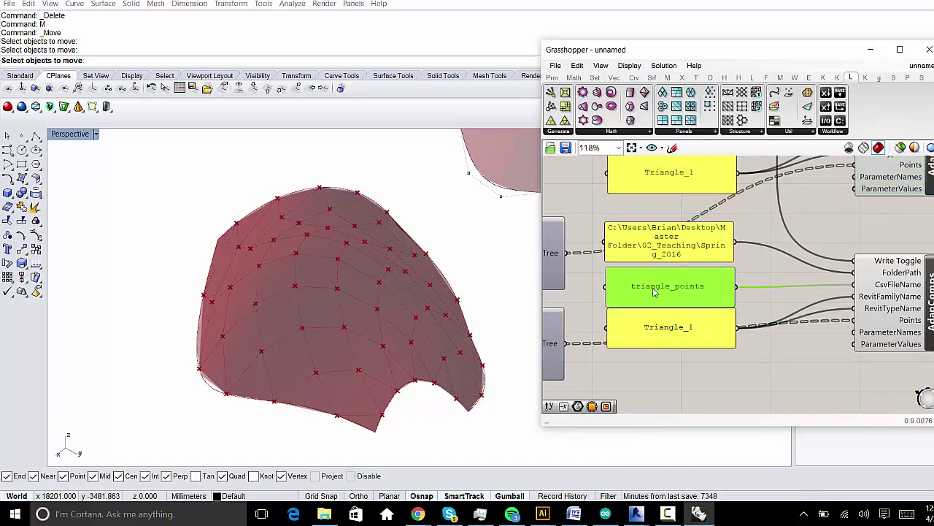
double_click(659, 288)
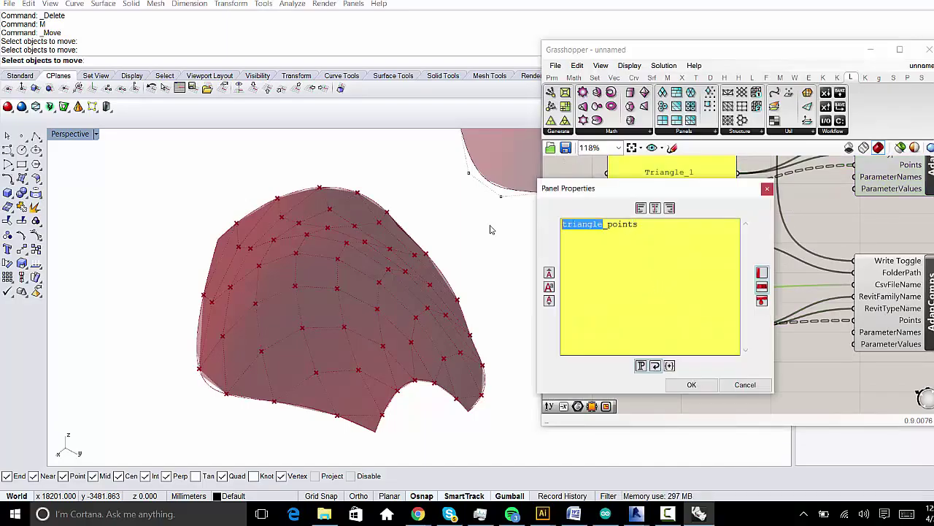
key("Escape")
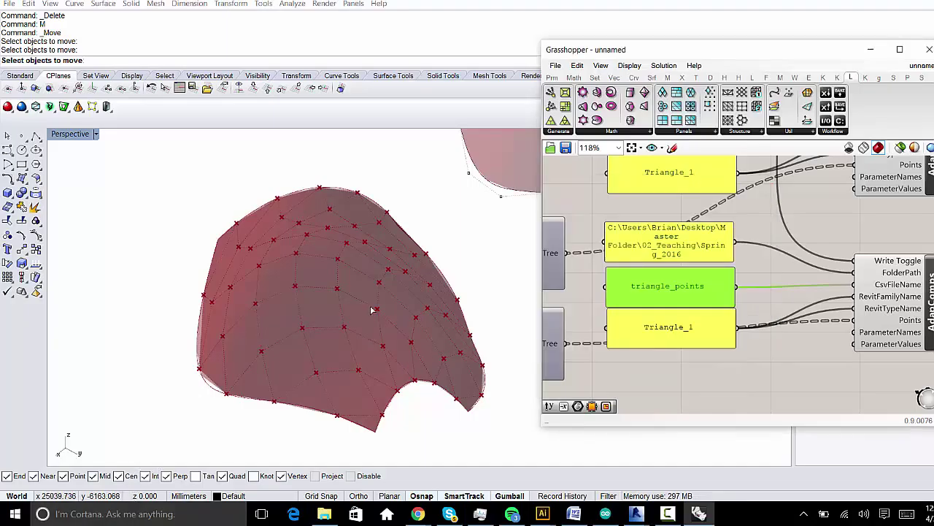
Step: Change the upper AdapComps group's CSV file name text to diamond_points
right_click_drag(905, 314, 888, 404)
double_click(637, 223)
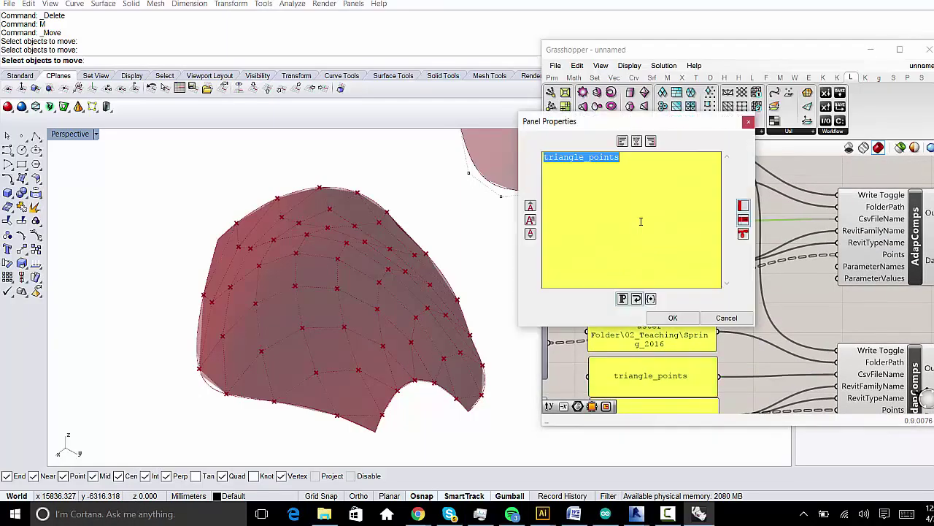
left_click(583, 160)
double_click(569, 156)
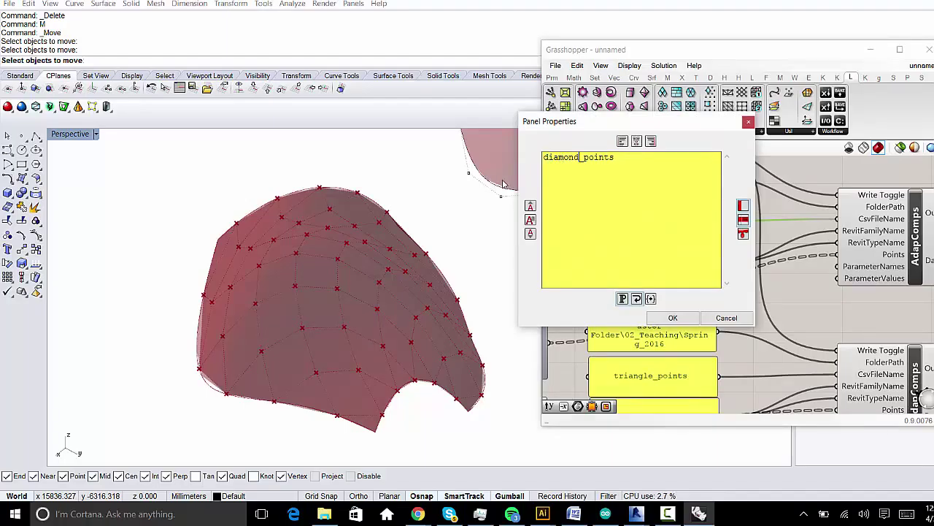
left_click(686, 312)
Step: Change the upper group's Revit family and type name text to Diamond_1
right_click_drag(737, 316, 728, 284)
left_click(647, 224)
double_click(646, 224)
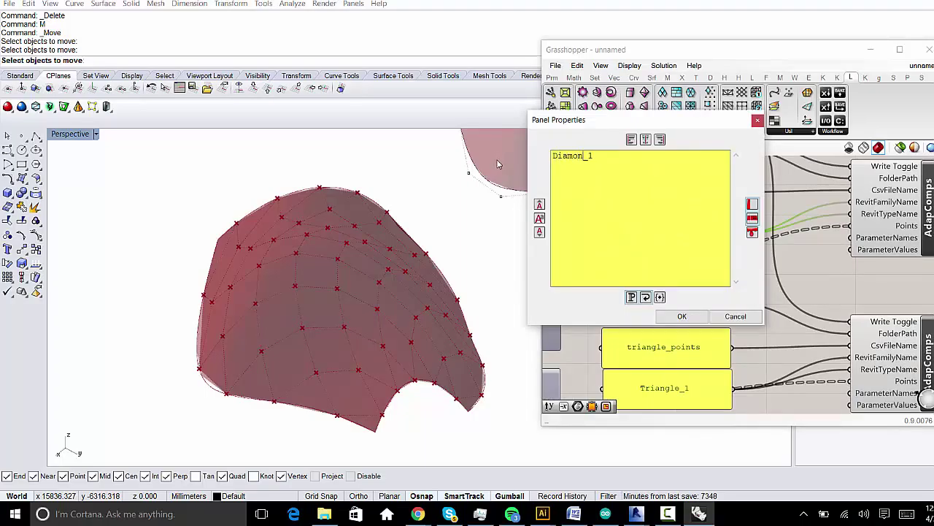
left_click(683, 318)
Step: Copy the triangle AdapComps with its folder path, triangle_points and Triangle_1 panels down beside the Triangle Panels B chain
scroll(786, 334, "down", 2)
right_click_drag(786, 334, 733, 278)
left_click(790, 359)
left_click_drag(800, 383, 606, 241)
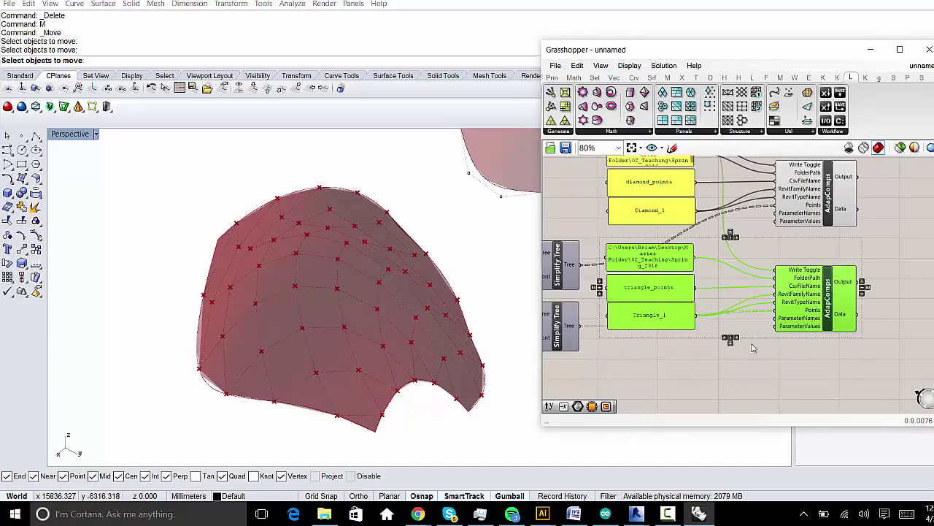
scroll(754, 349, "down", 3)
right_click_drag(717, 329, 754, 293)
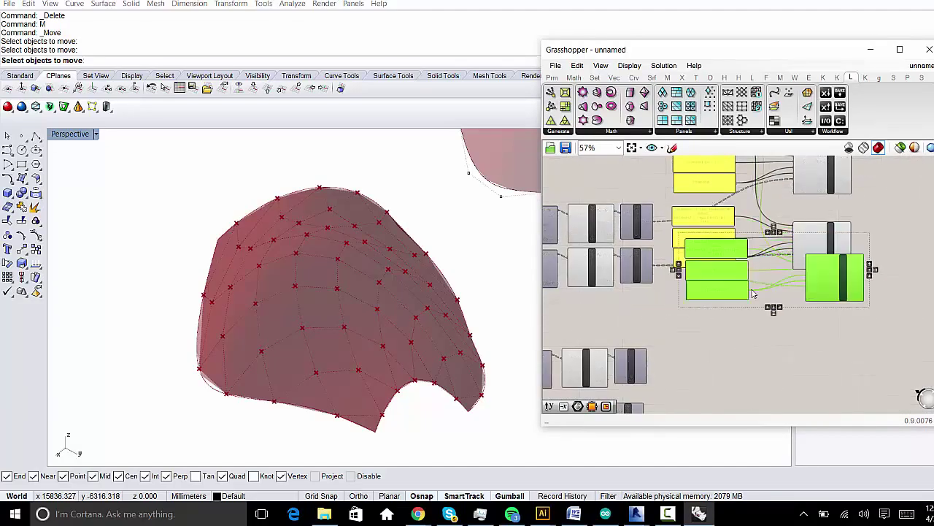
scroll(726, 323, "down", 2)
scroll(700, 313, "up", 4)
right_click_drag(601, 306, 667, 307)
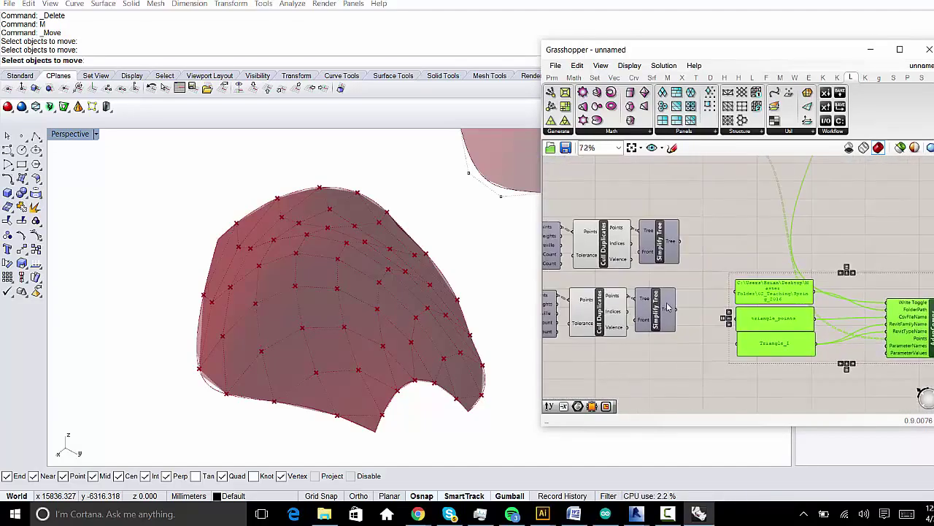
Step: Connect the Tree output of the Triangle Panels B chain's Simplify Tree to the Points input of the copied AdapComps
scroll(666, 307, "up", 1)
scroll(733, 319, "down", 1)
left_click_drag(680, 311, 854, 326)
scroll(928, 365, "up", 3)
scroll(714, 330, "down", 2)
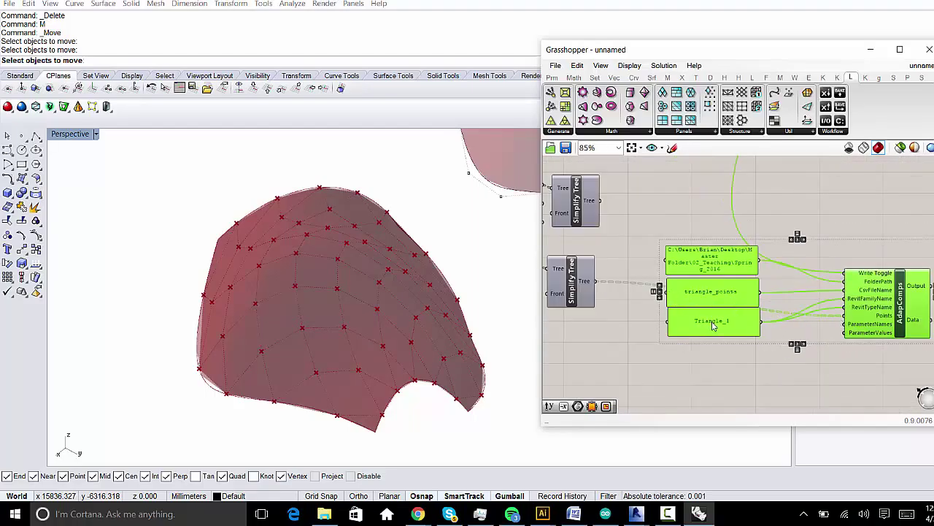
Step: Change the CSV file name text in the Triangle Panels B group to triangle2_points
left_click(780, 395)
right_click_drag(905, 387, 840, 387)
left_click_drag(840, 388, 621, 274)
right_click_drag(661, 297, 777, 334)
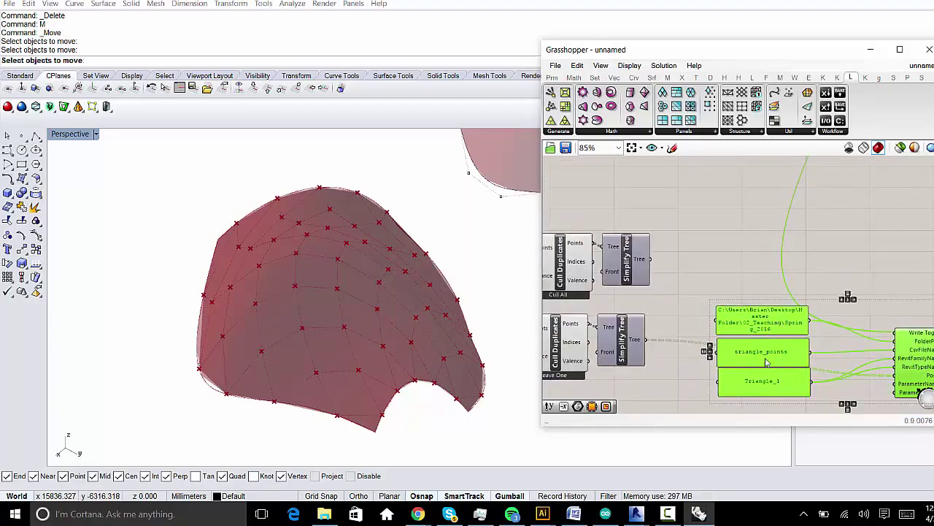
double_click(769, 361)
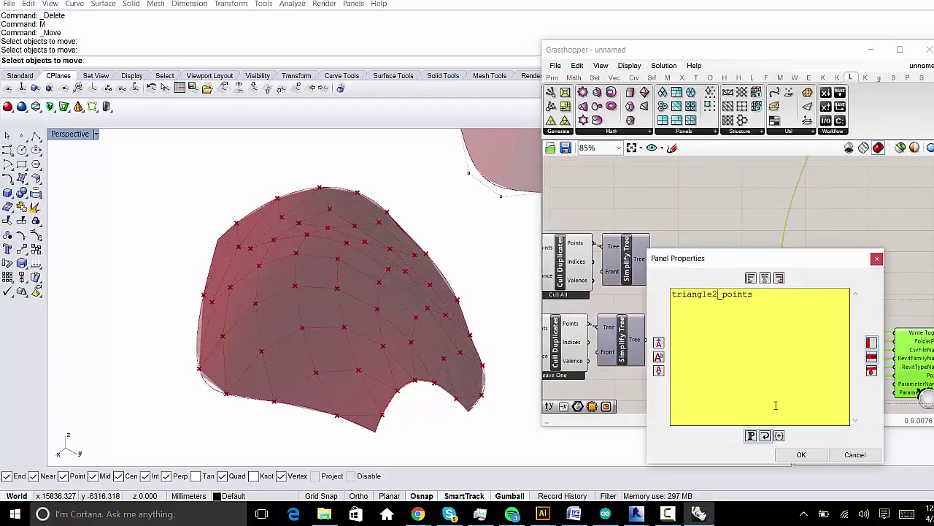
left_click(716, 295)
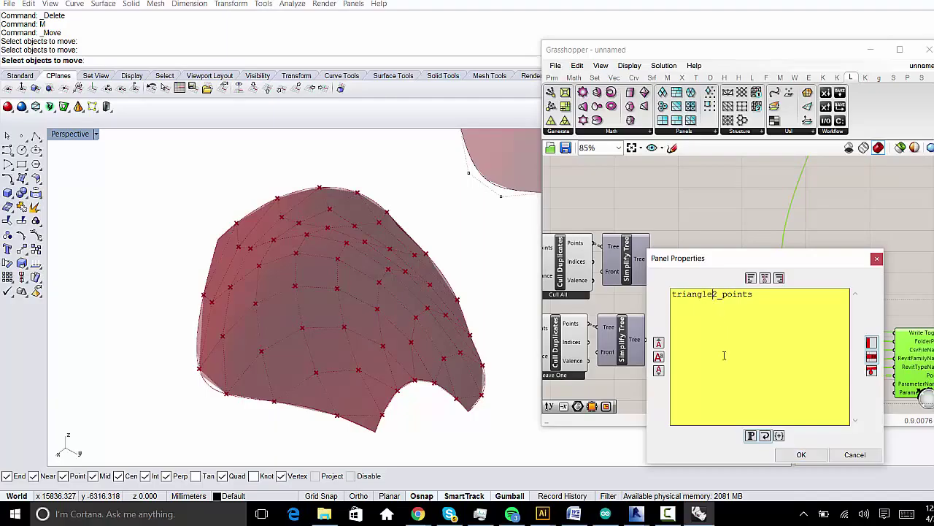
key("Delete")
left_click(801, 454)
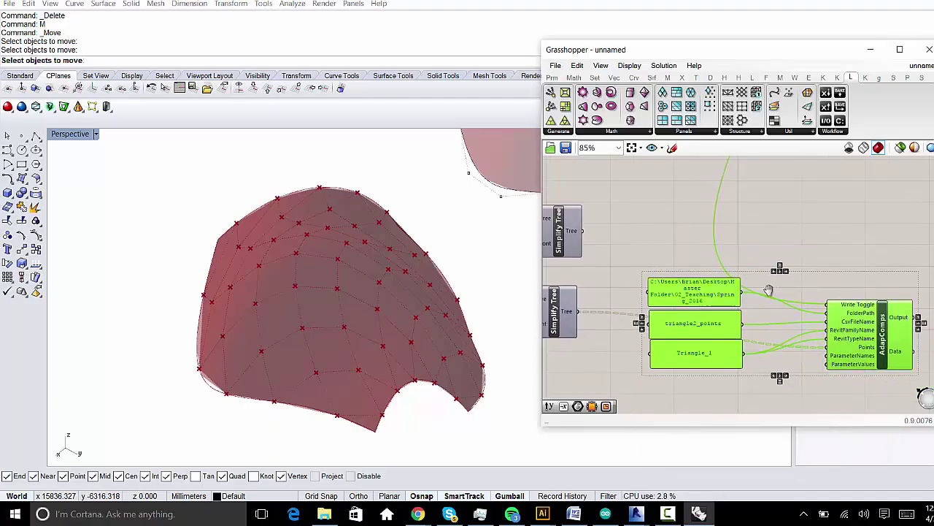
Step: Change the CSV file name text in the first triangle group to triangle1_points
scroll(667, 232, "up", 2)
double_click(657, 232)
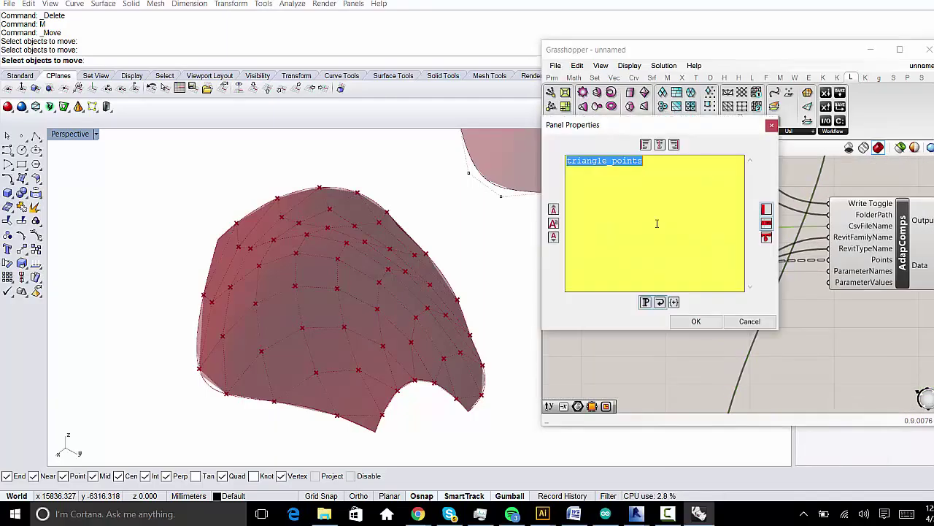
left_click(603, 171)
left_click(695, 322)
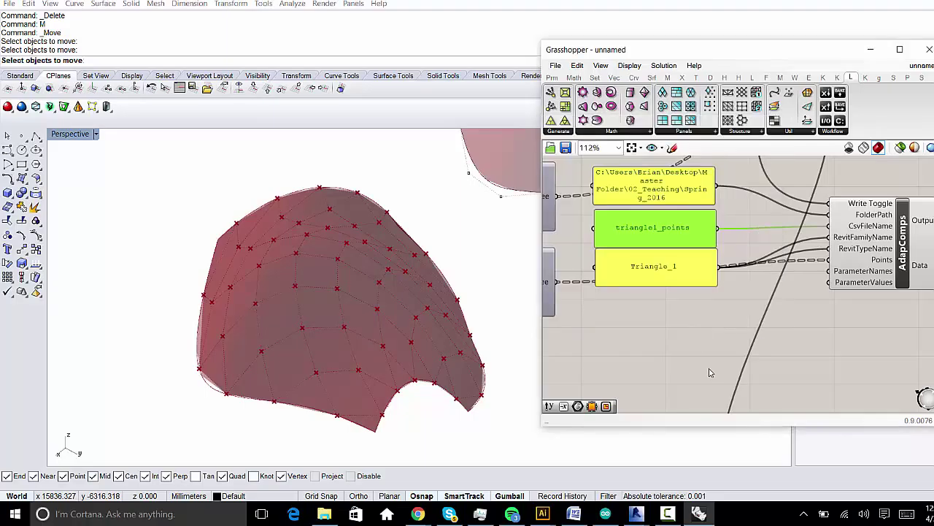
Step: Copy the triangle2_points AdapComps group with its panels, placing the copy directly above it beside the Quad Panels chain
scroll(751, 402, "down", 2)
right_click_drag(752, 401, 748, 248)
left_click_drag(871, 229, 690, 252)
scroll(709, 336, "down", 1)
scroll(618, 226, "up", 2)
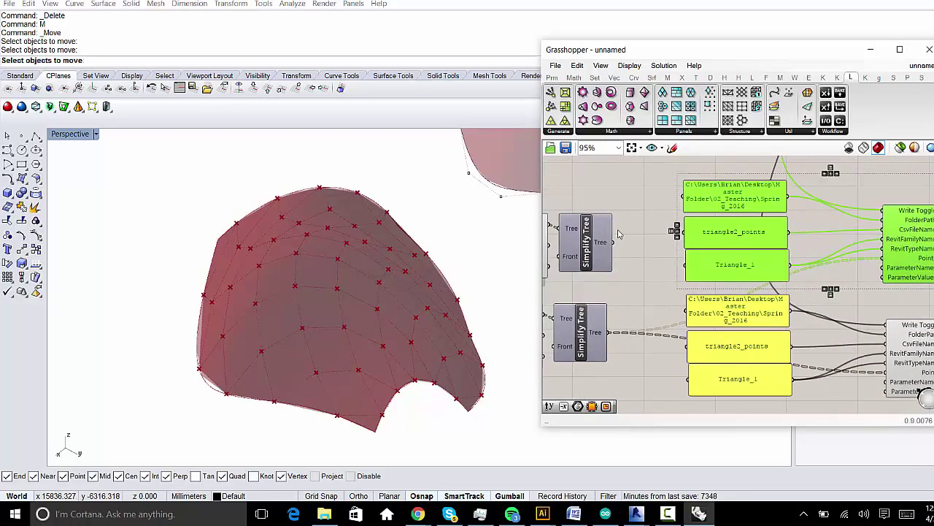
Step: Connect the Tree output of the Quad Panels chain's Simplify Tree to the Points input of the new AdapComps copy
scroll(616, 250, "down", 1)
left_click_drag(613, 242, 876, 263)
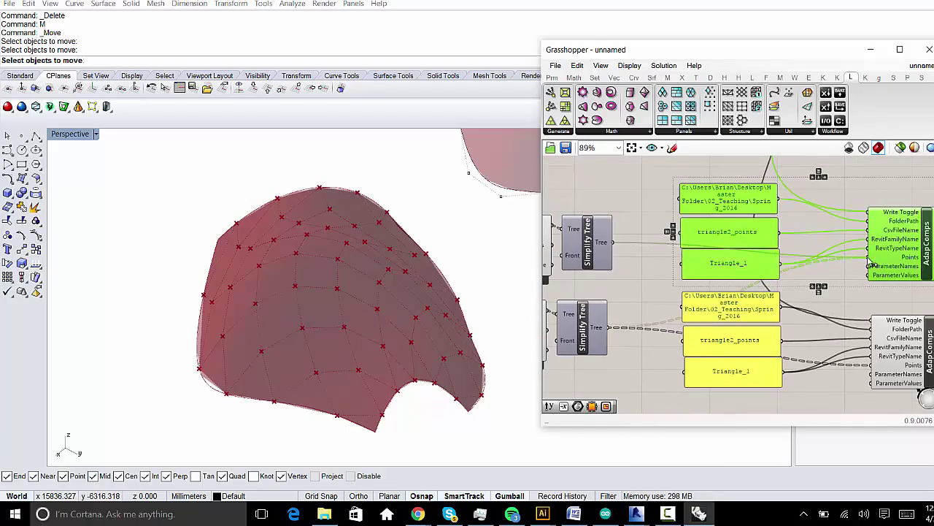
scroll(870, 264, "up", 2)
scroll(606, 234, "down", 1)
Step: Examine which paneled surface the Quad Panels component generates in the Perspective viewport
right_click_drag(664, 219, 905, 238)
left_click(597, 212)
left_click(660, 261)
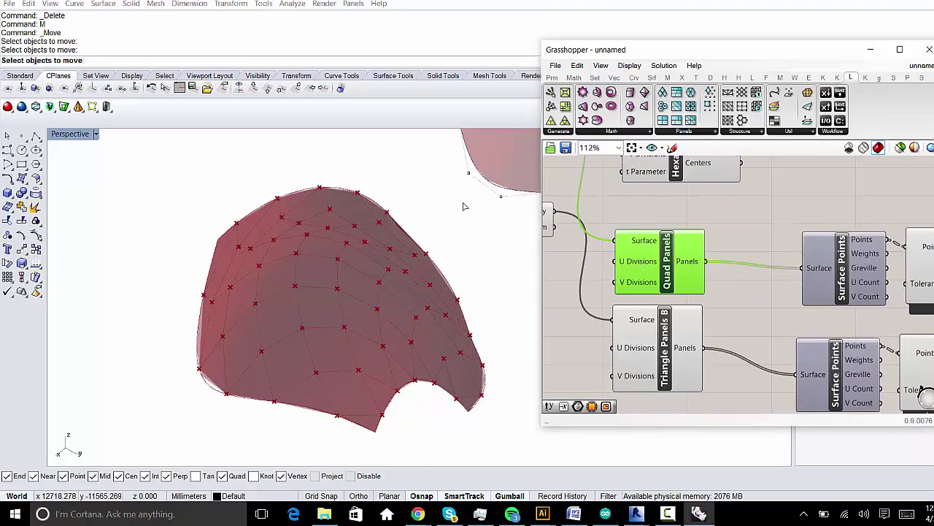
scroll(463, 206, "down", 3)
right_click_drag(462, 206, 577, 265)
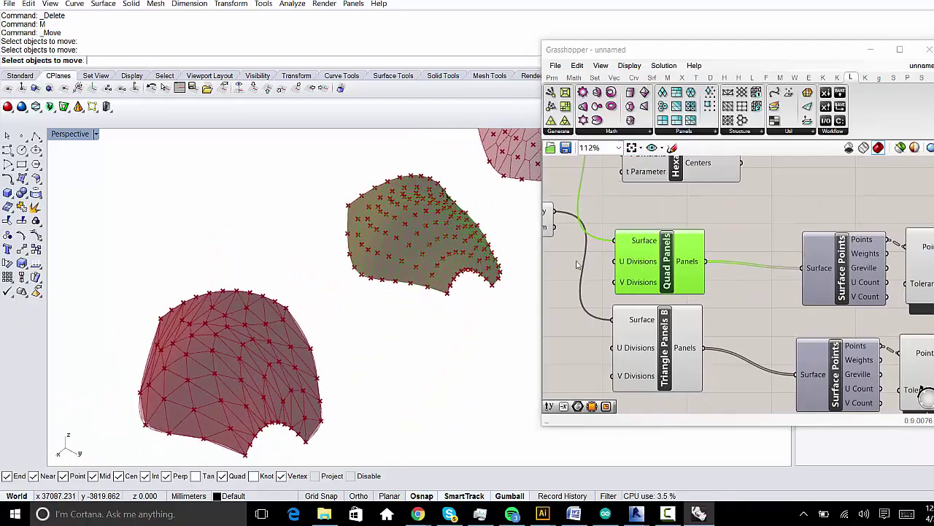
right_click_drag(815, 290, 661, 290)
right_click_drag(782, 246, 606, 255)
Step: Change the CSV file name text in the Quad Panels AdapComps group to quad_points
scroll(781, 274, "up", 2)
left_click(858, 308)
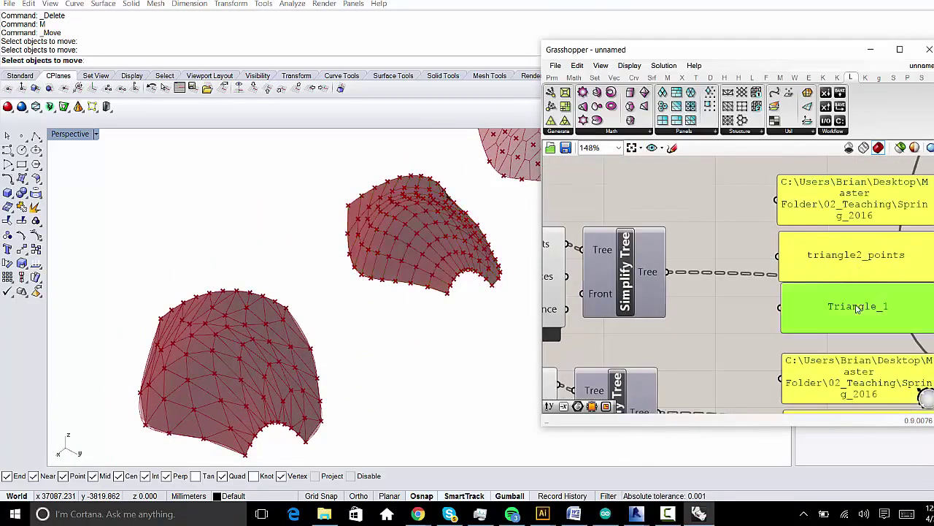
right_click_drag(858, 307, 717, 256)
double_click(687, 188)
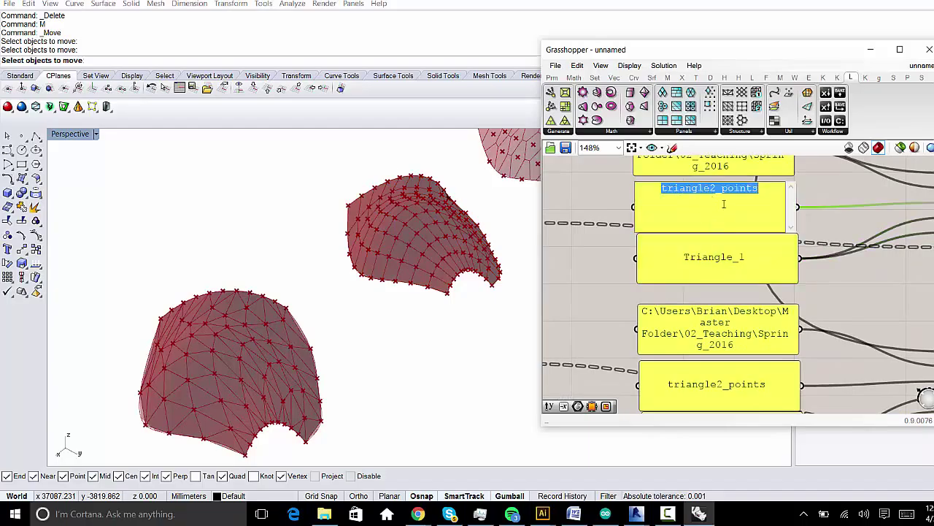
left_click(716, 189)
left_click_drag(716, 189, 666, 187)
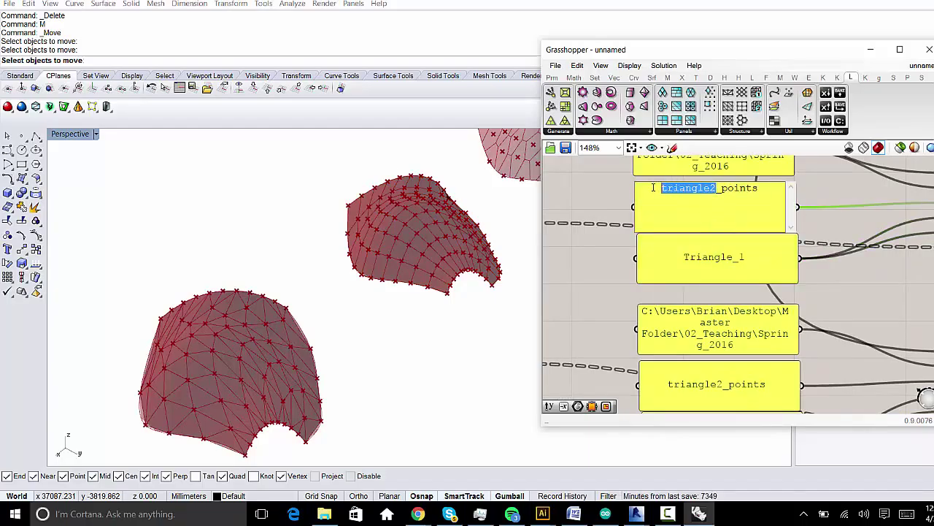
type("quad")
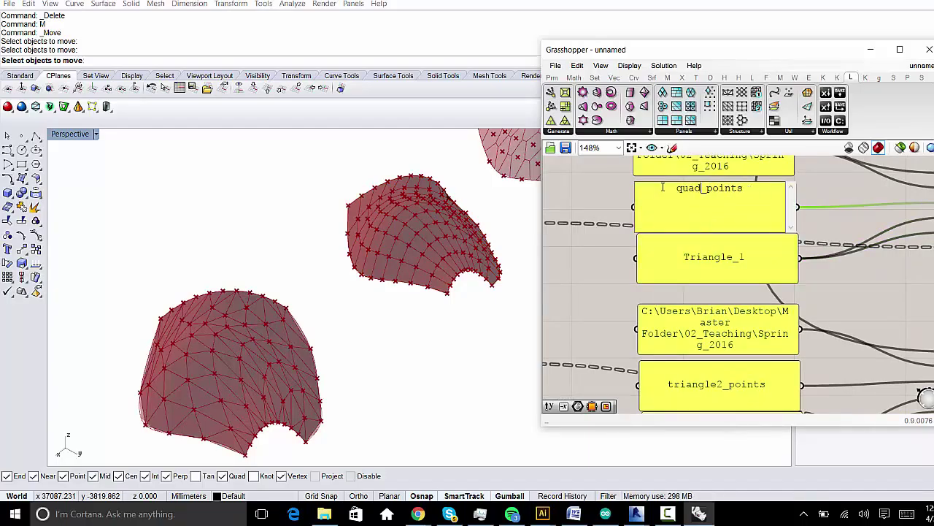
left_click(573, 255)
Step: Change the Revit family and type name text in the quad_points group to Quad_1
right_click_drag(670, 362, 691, 251)
scroll(692, 252, "down", 2)
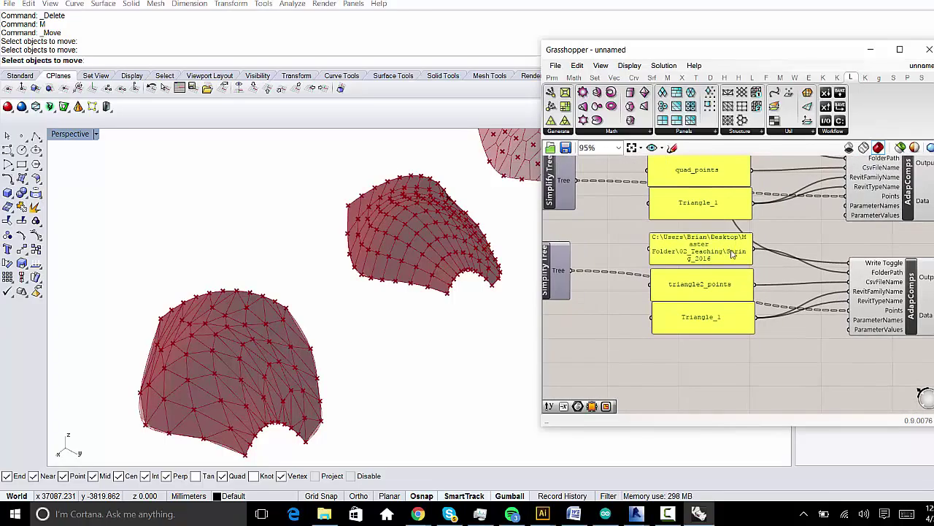
right_click_drag(743, 312, 694, 395)
left_click(696, 350)
left_click(663, 272)
double_click(663, 271)
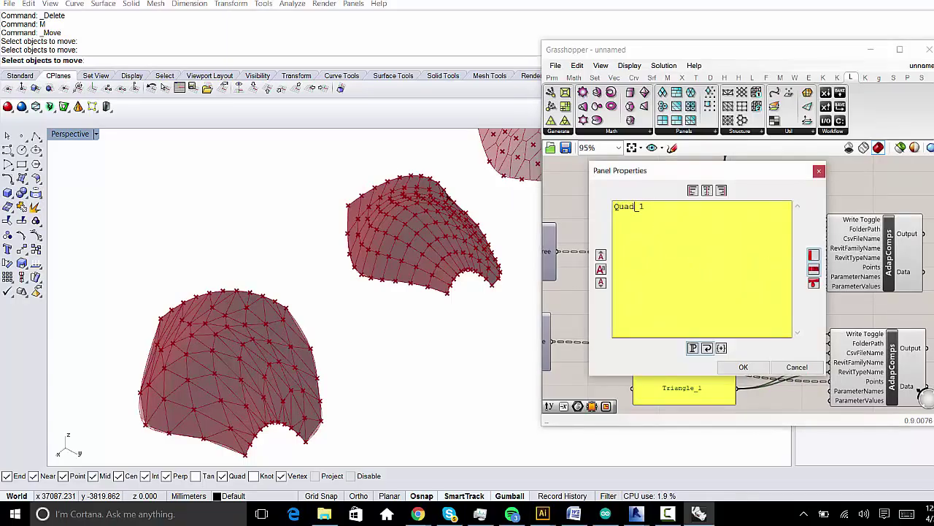
left_click(743, 366)
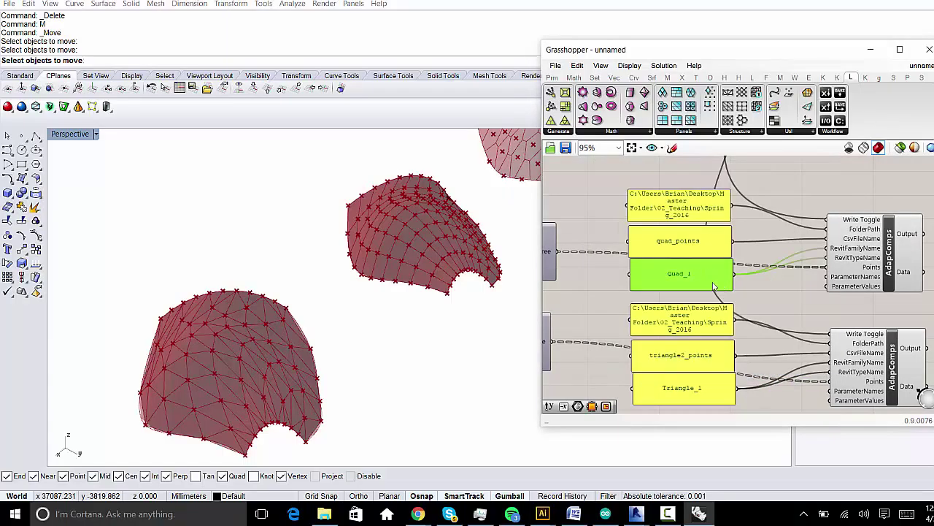
Step: Review the names in all four AdapComps groups and the Button wired to their Write Toggle inputs
right_click_drag(728, 305, 746, 298)
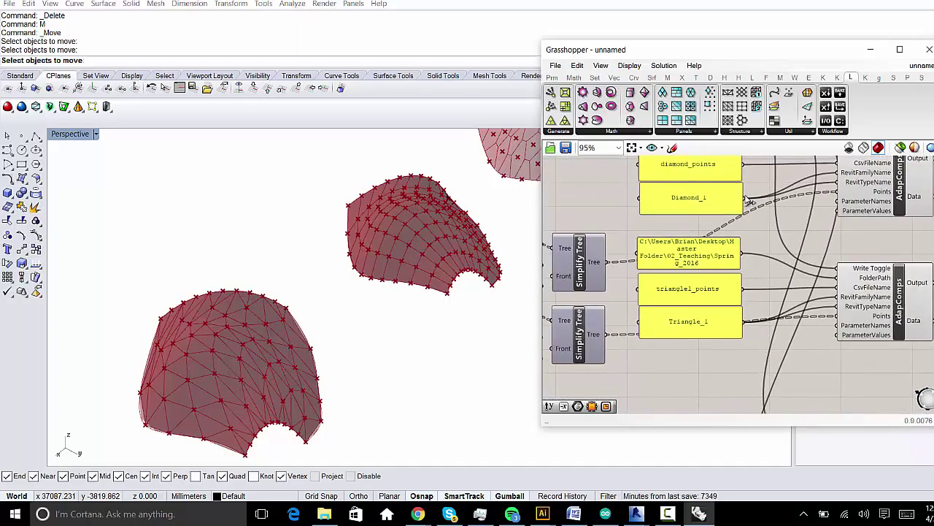
scroll(749, 201, "down", 1)
right_click_drag(749, 201, 741, 241)
left_click(684, 245)
right_click_drag(767, 408, 764, 217)
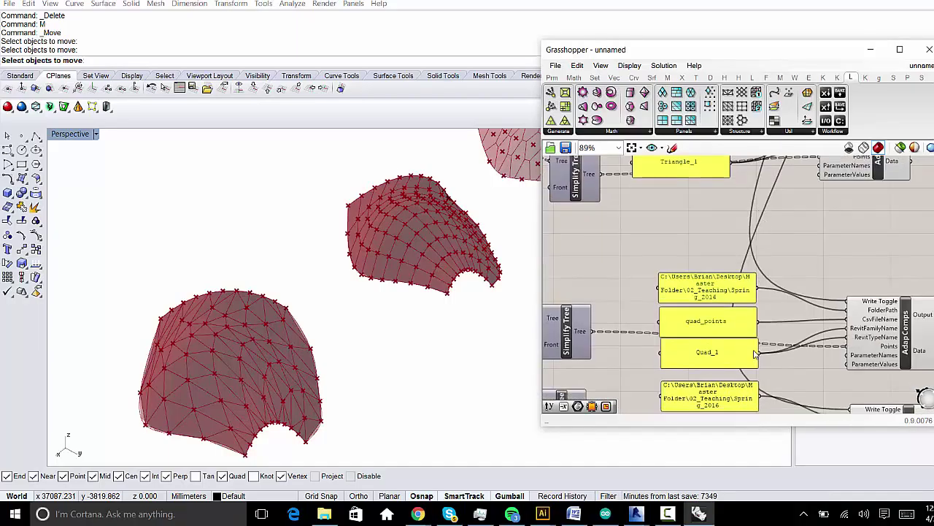
right_click_drag(755, 354, 788, 323)
scroll(798, 277, "down", 3)
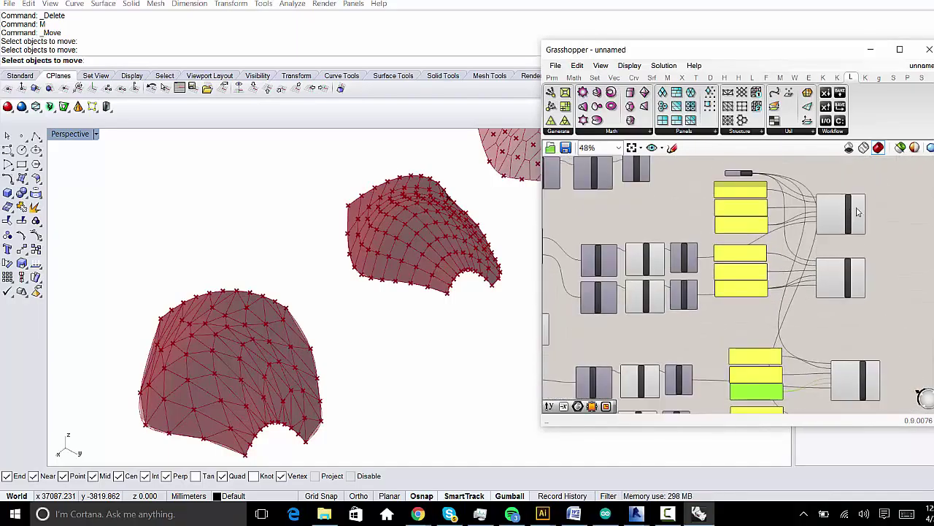
right_click_drag(858, 211, 746, 219)
scroll(746, 219, "up", 4)
left_click(741, 239)
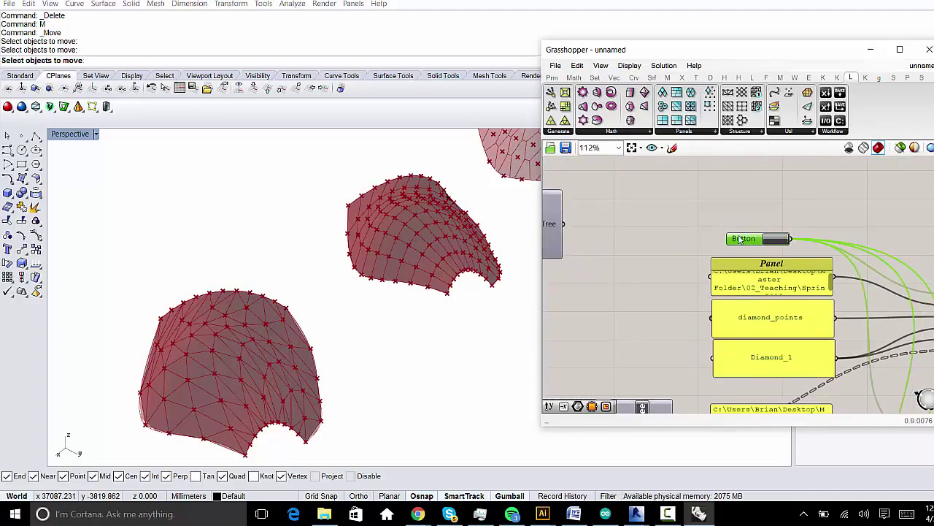
scroll(765, 235, "down", 1)
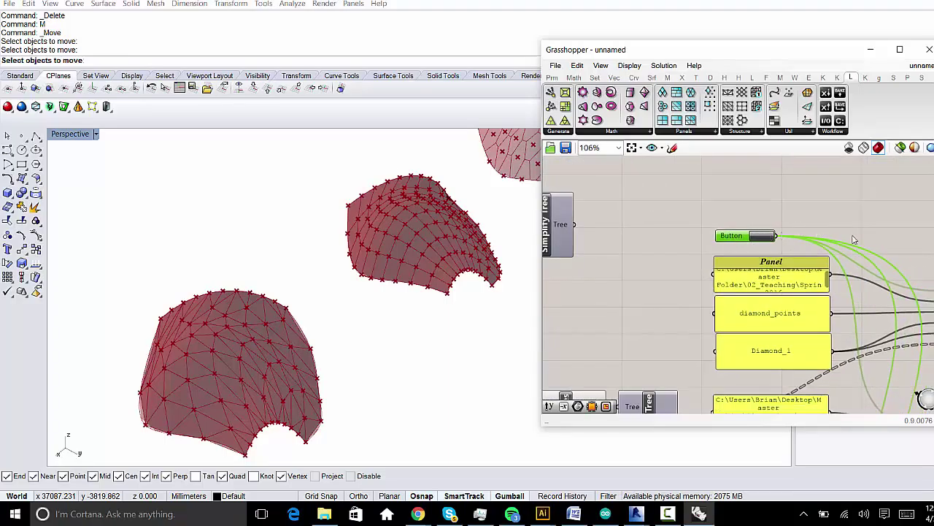
scroll(823, 209, "up", 2)
scroll(219, 329, "up", 2)
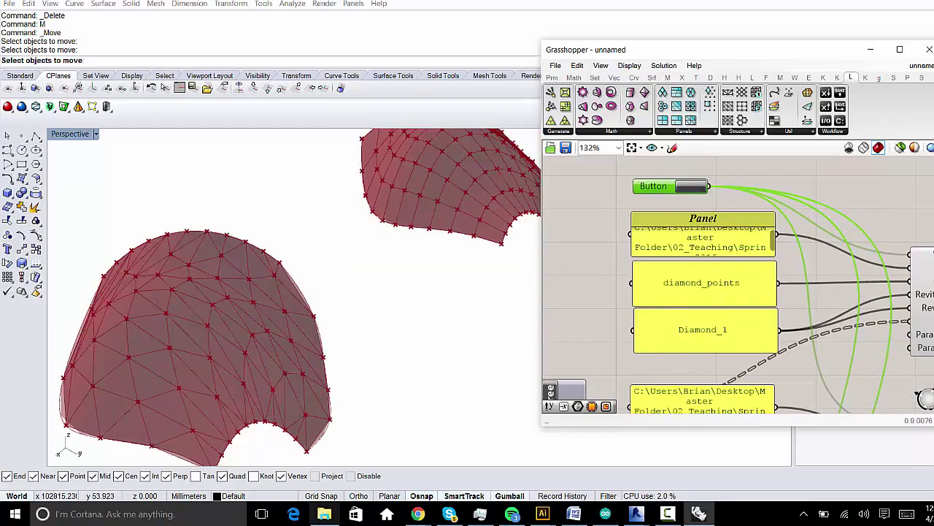
Step: Check the exported diamond, quad and triangle point CSV files in the Spring_2016 folder inside 02_Teaching in File Explorer
left_click(324, 514)
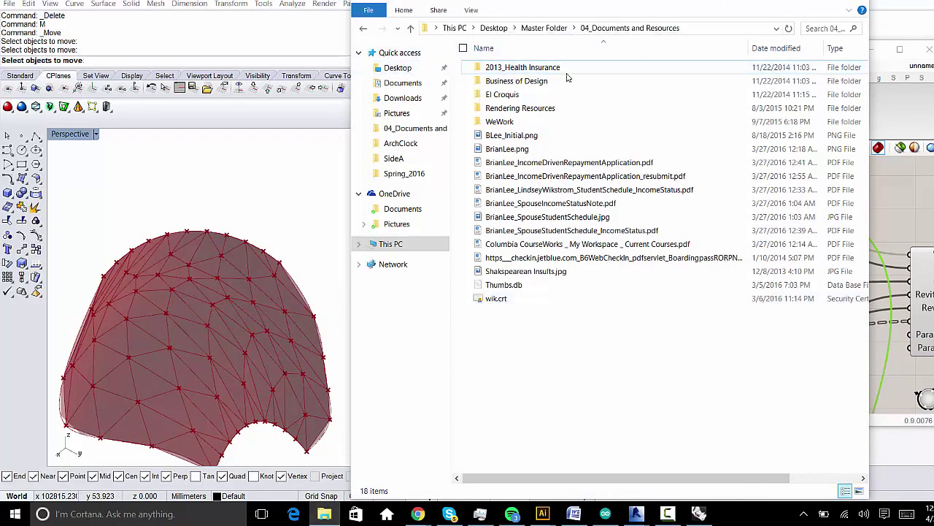
key("alt+Tab")
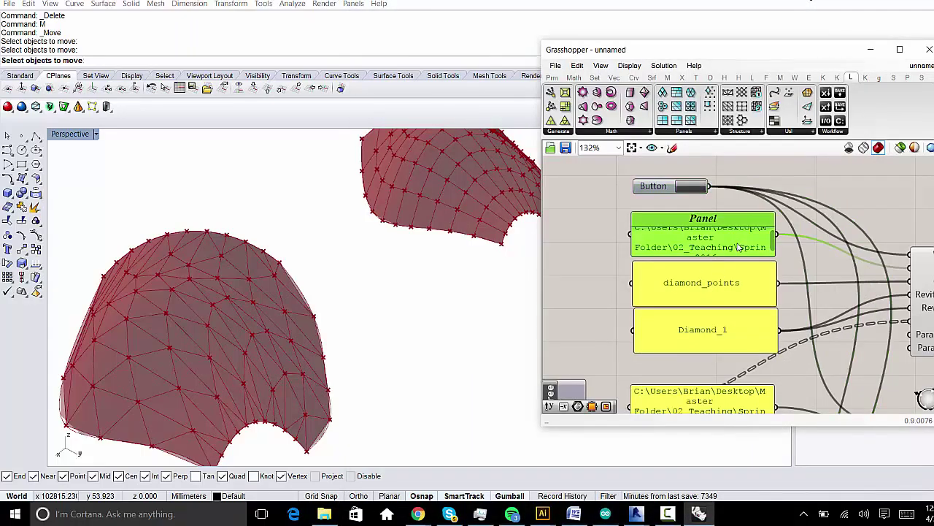
left_click(325, 514)
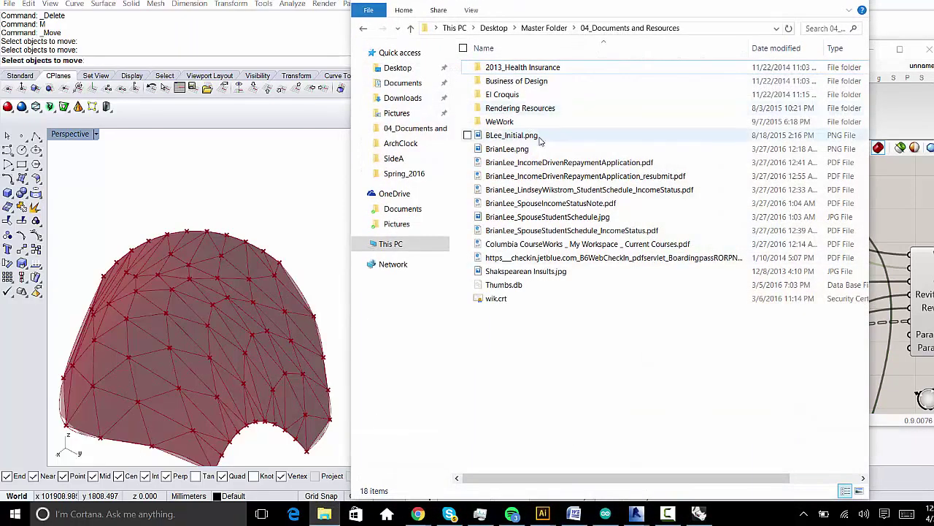
key("alt+Up")
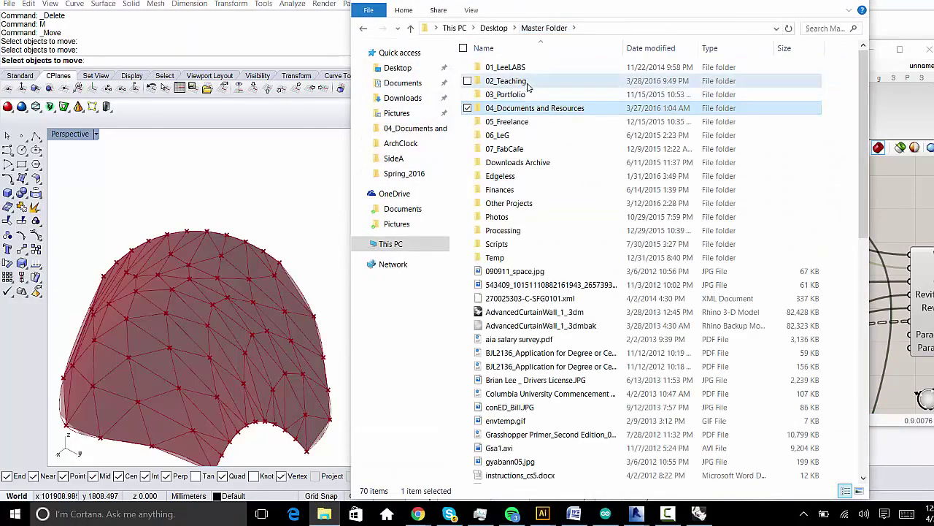
double_click(520, 80)
double_click(526, 162)
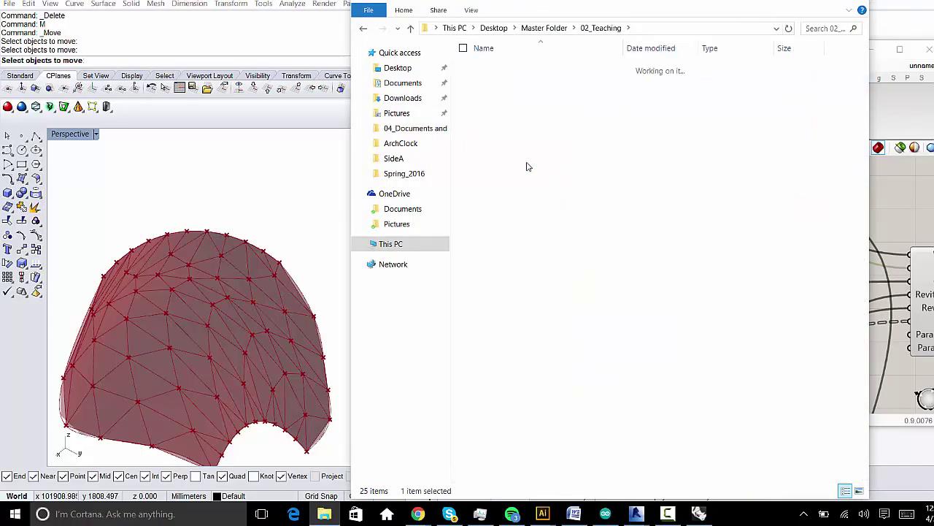
left_click(549, 149)
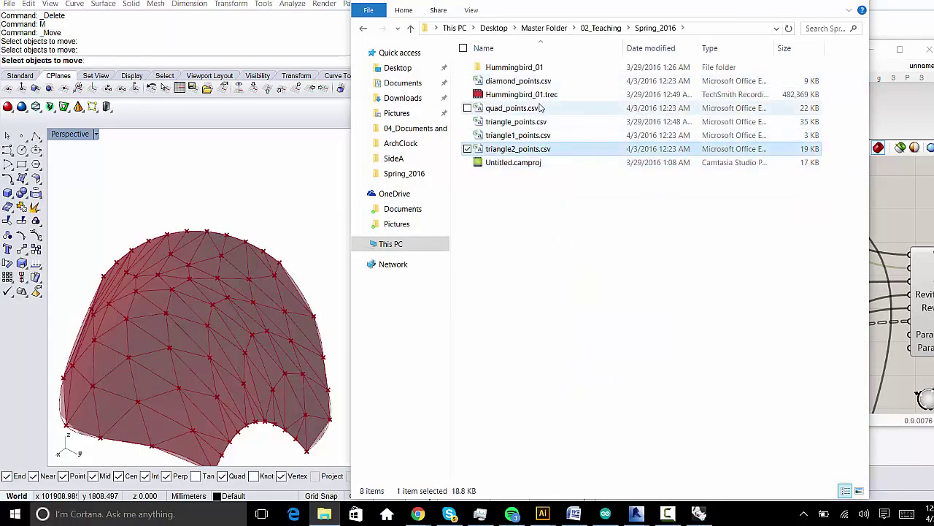
left_click(550, 109, "shift")
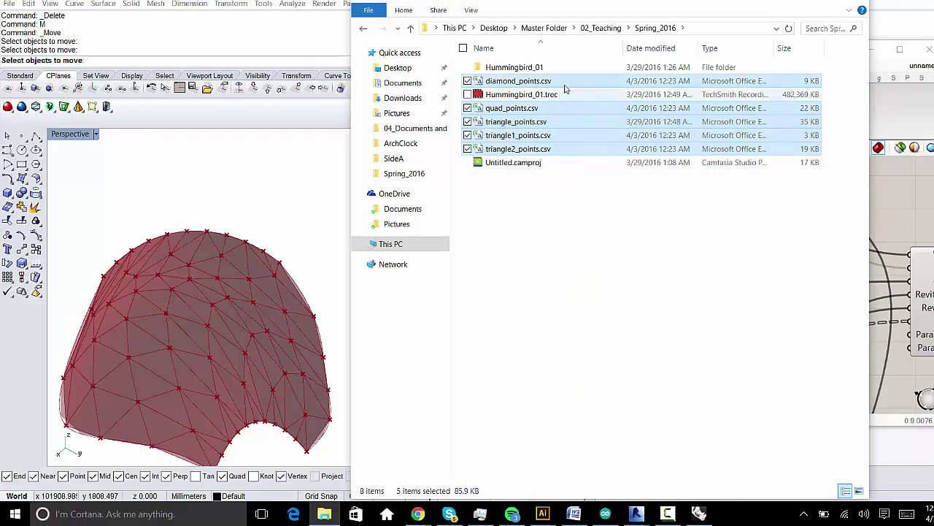
left_click(655, 281)
left_click(863, 242)
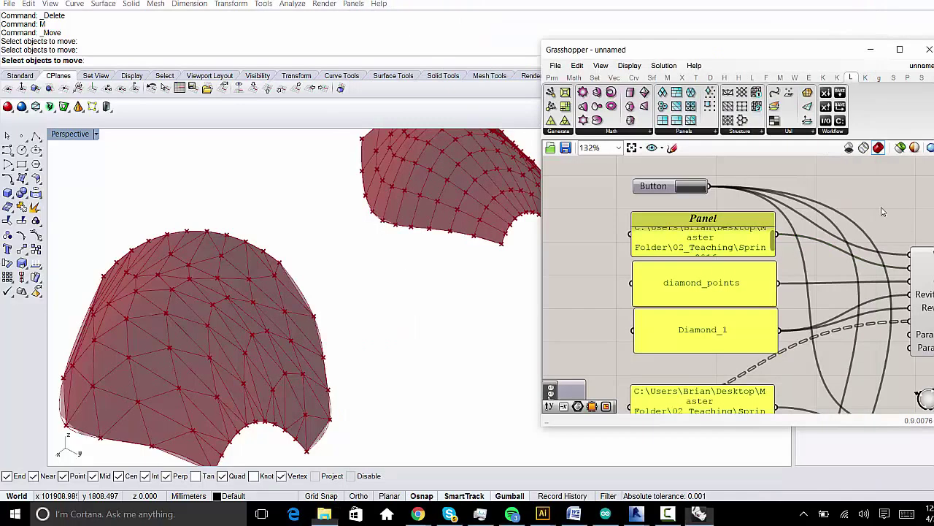
scroll(404, 328, "down", 5)
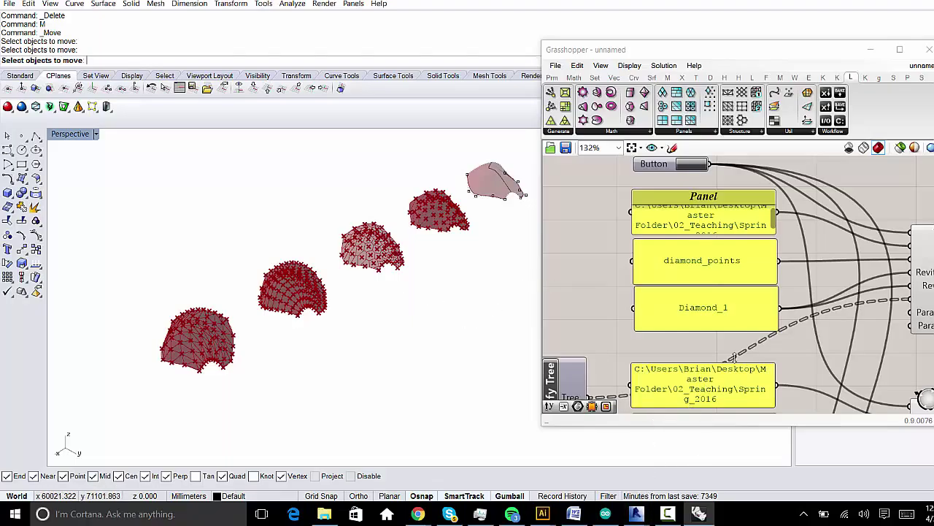
left_click(751, 246)
right_click_drag(751, 246, 727, 384)
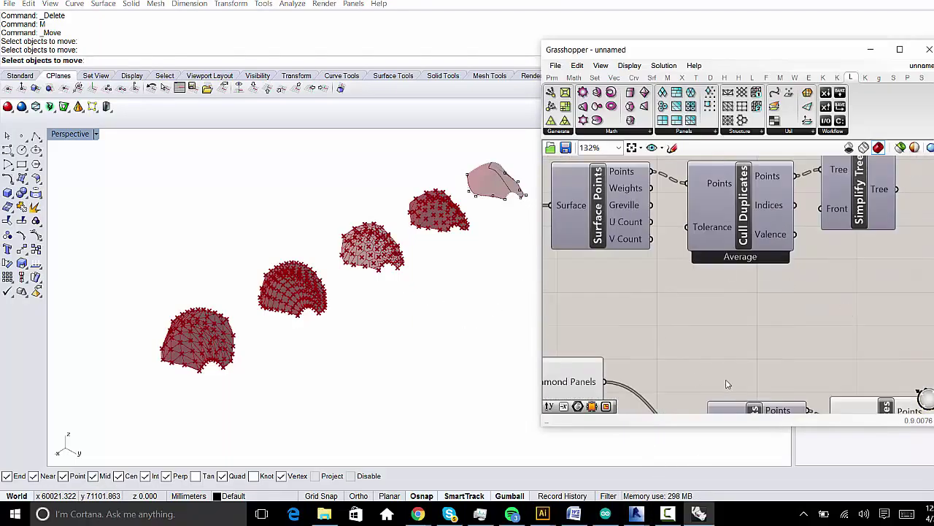
right_click_drag(695, 264, 706, 233)
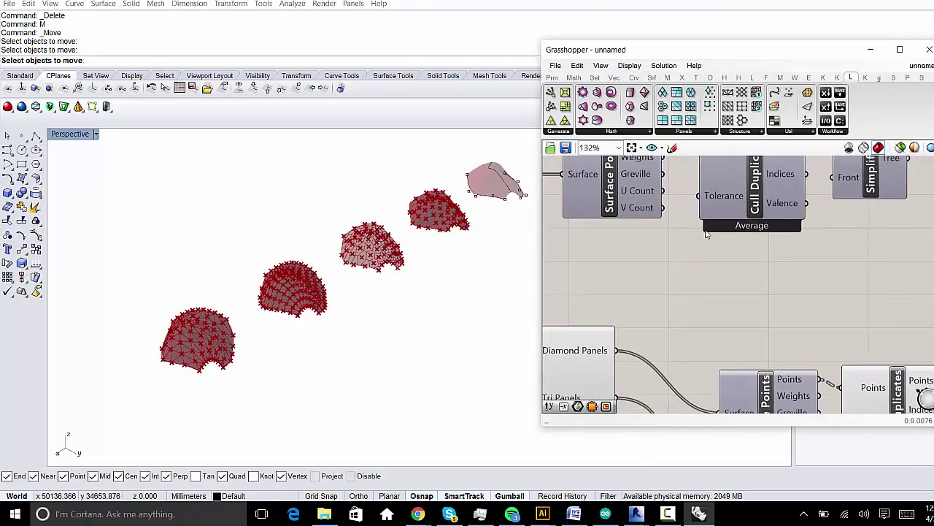
scroll(695, 261, "down", 3)
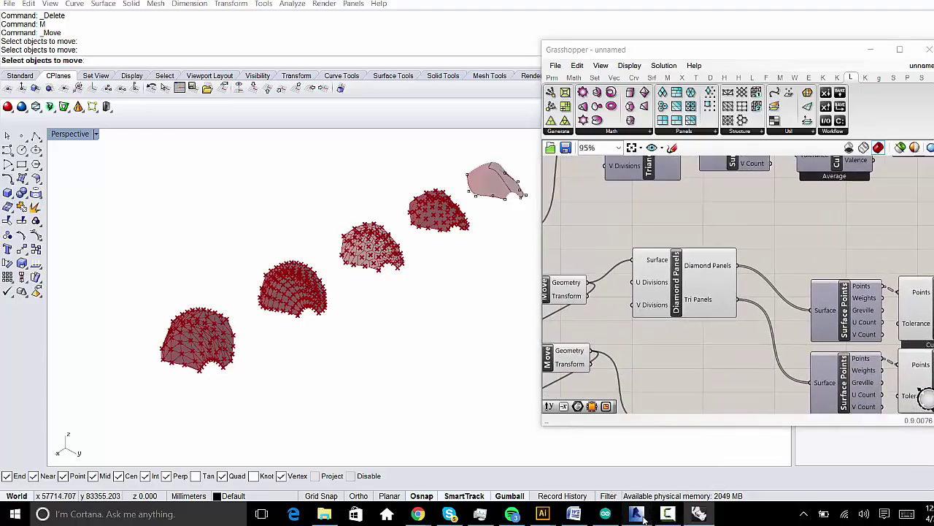
Step: Switch to Revit and open the recent four-point adaptive panel family Family2
mouse_move(636, 514)
left_click(718, 458)
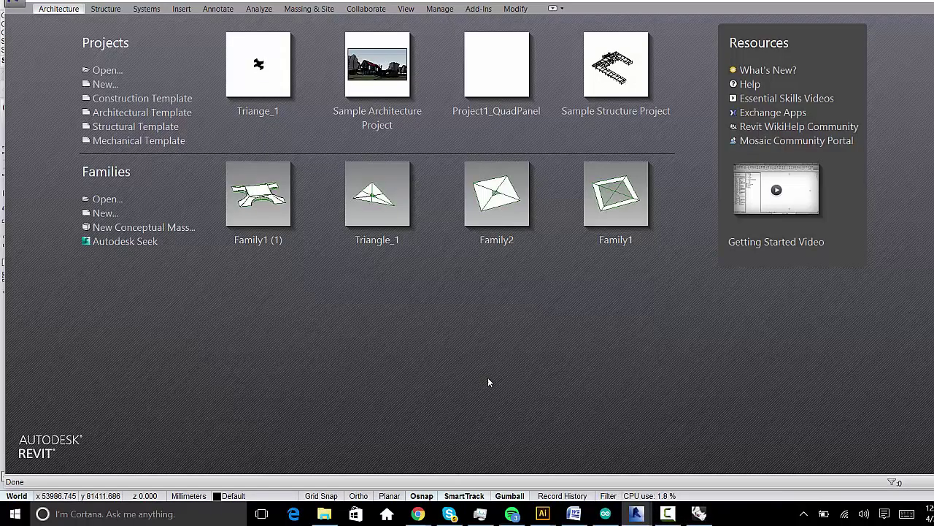
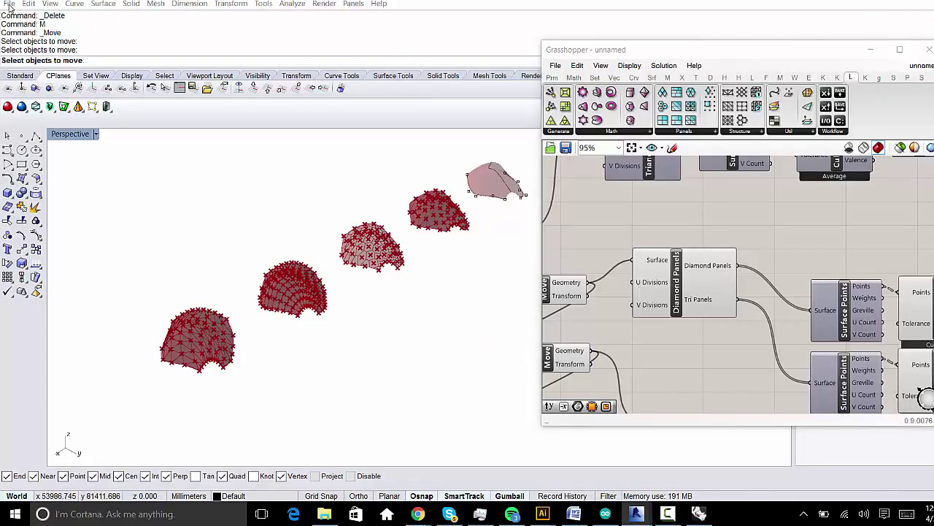
left_click(9, 4)
key("alt+e")
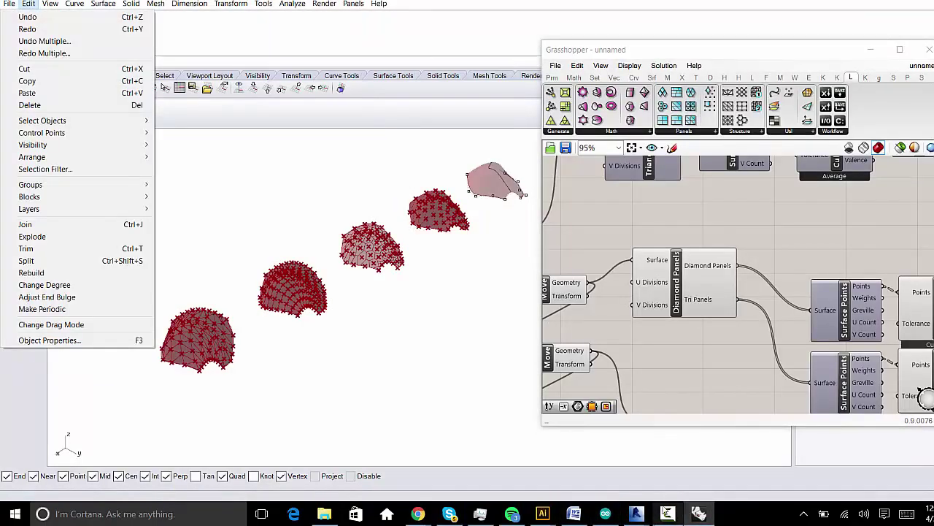
left_click(636, 514)
left_click(674, 450)
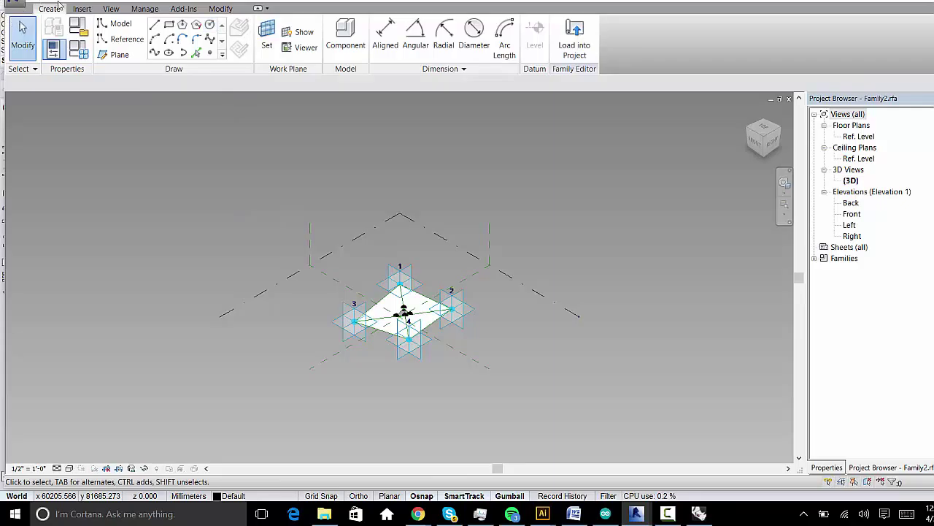
Step: Save the open four-point panel family as Quad_1.rfa and try to load it into a project
left_click(14, 3)
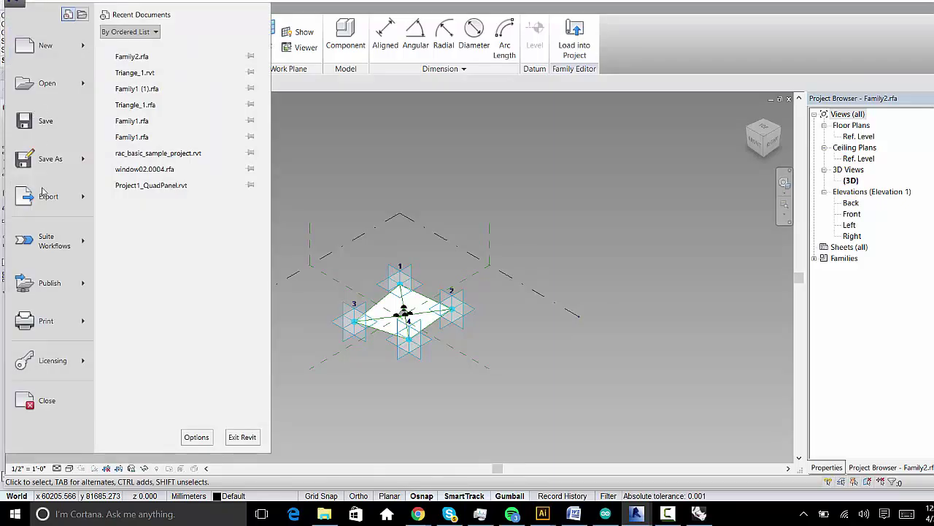
mouse_move(48, 161)
left_click(153, 107)
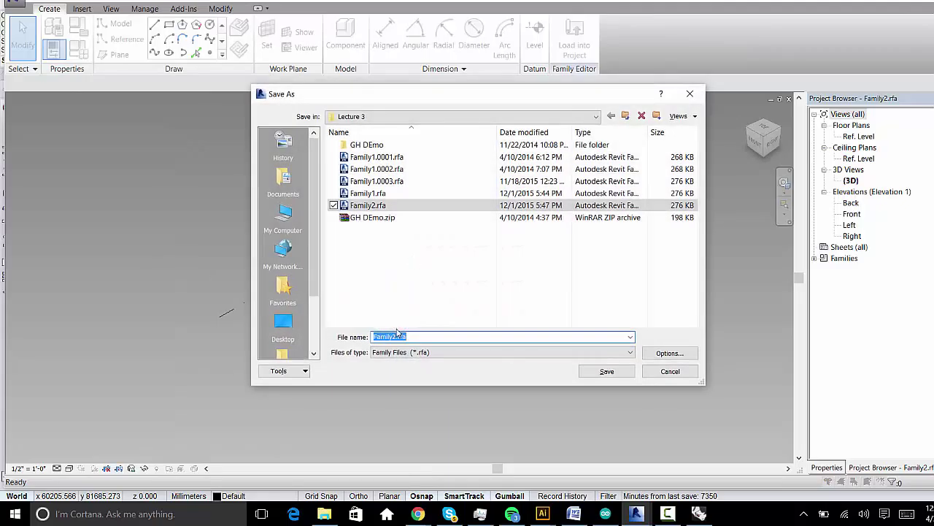
left_click(395, 336)
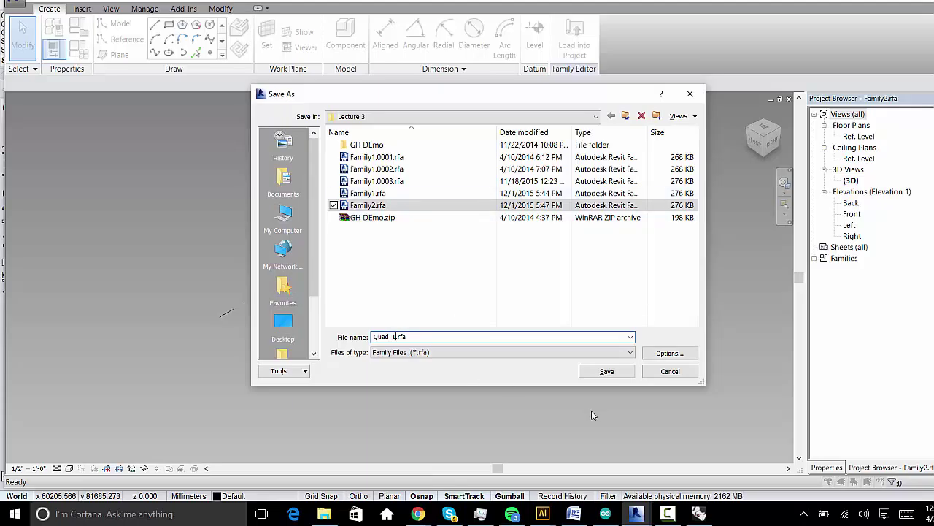
key("Return")
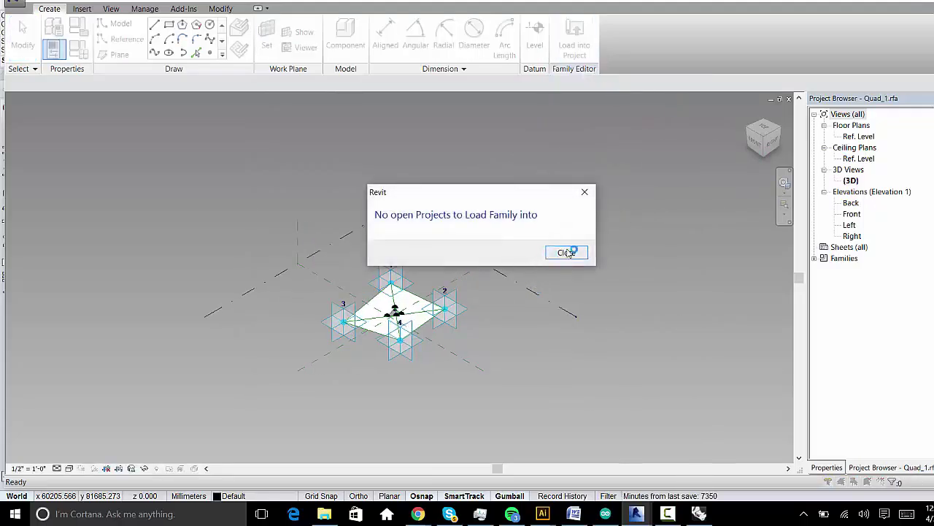
left_click(568, 251)
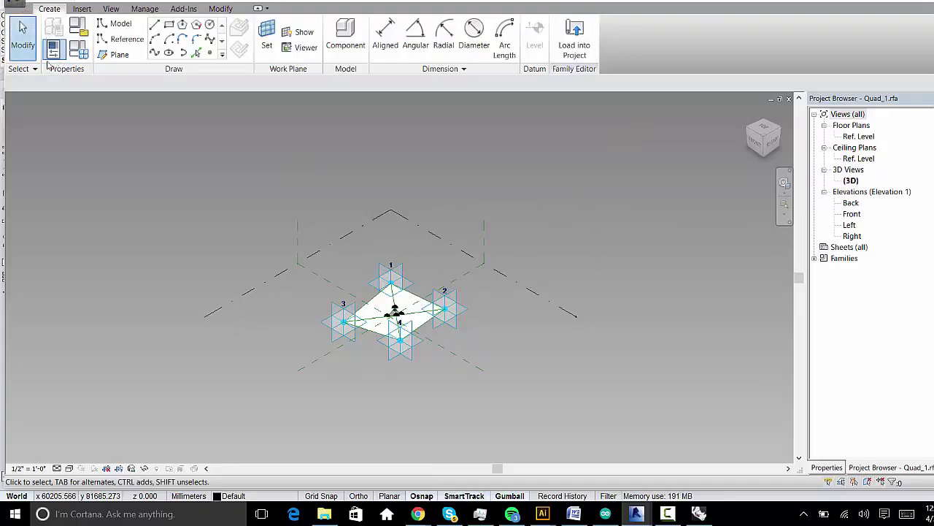
Step: Create a new Revit project with the template file set to None and the Imperial measurement system
left_click(15, 3)
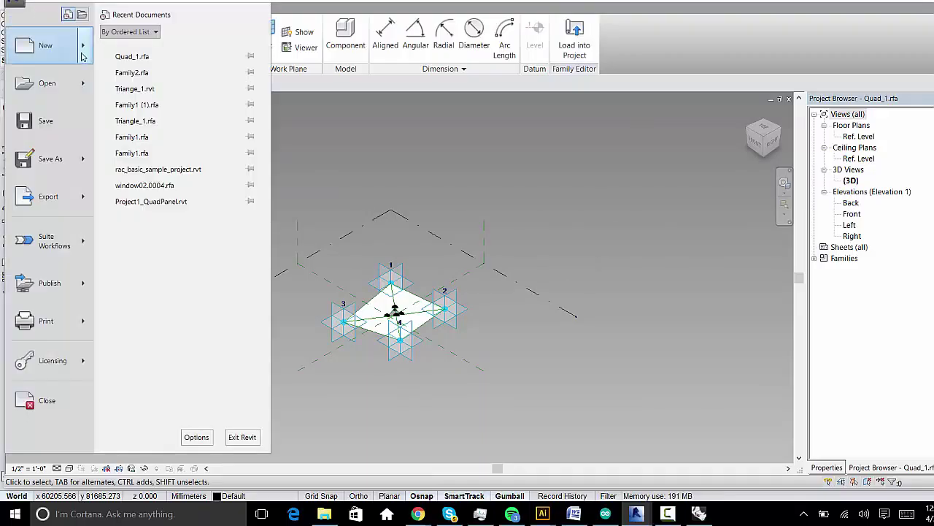
mouse_move(83, 56)
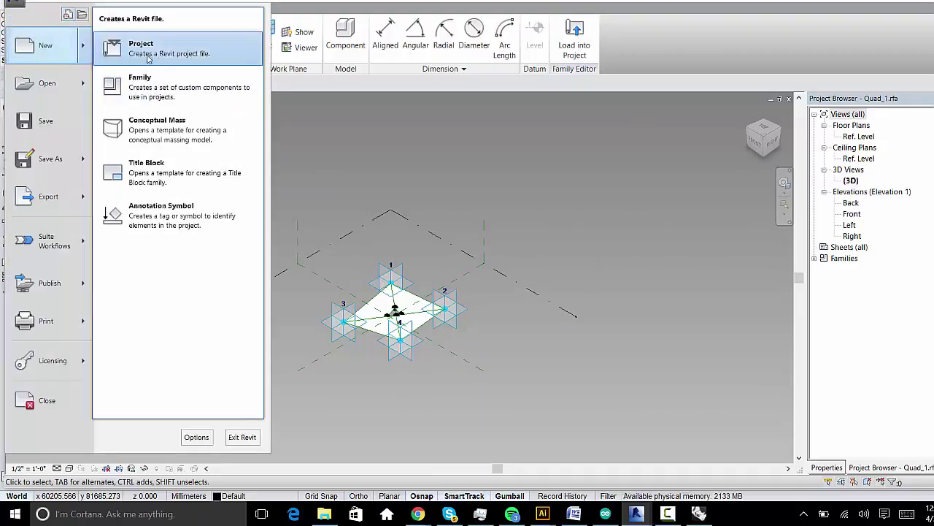
mouse_move(83, 88)
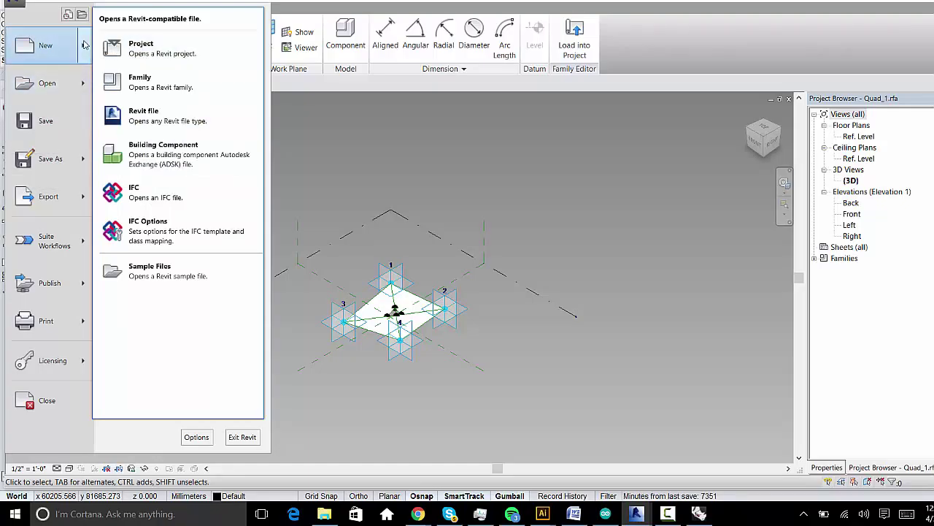
left_click(117, 48)
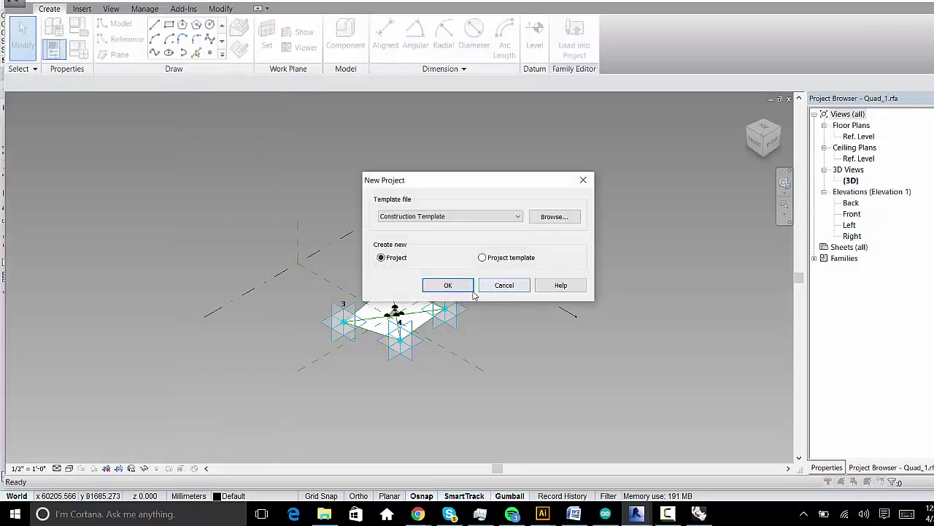
left_click(488, 219)
left_click(482, 226)
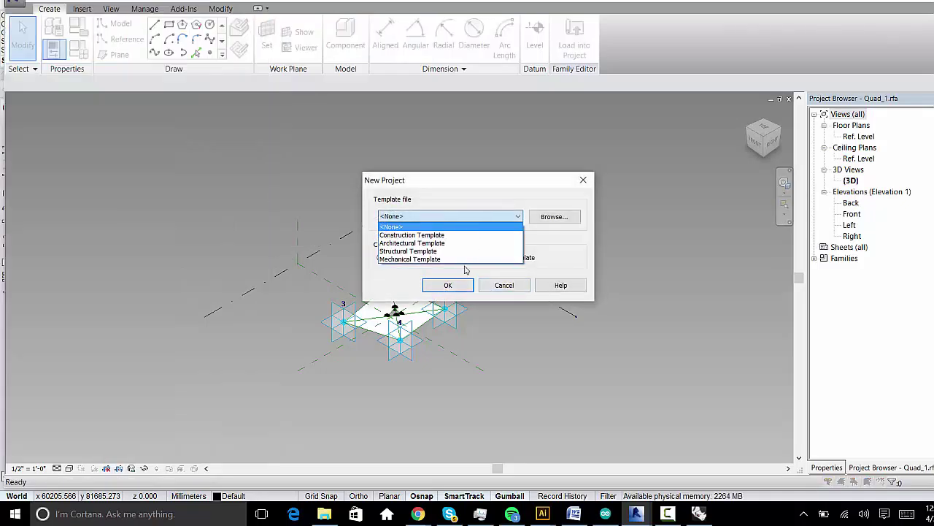
left_click(467, 286)
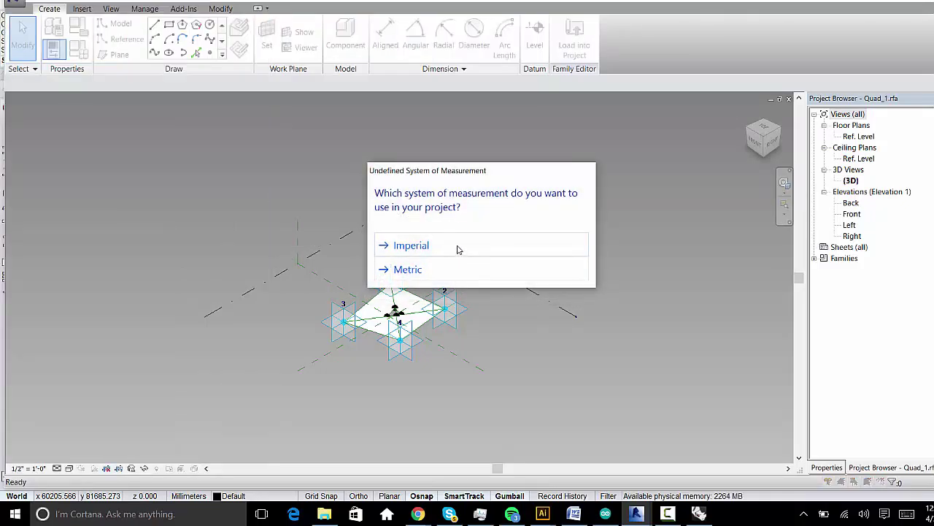
left_click(458, 248)
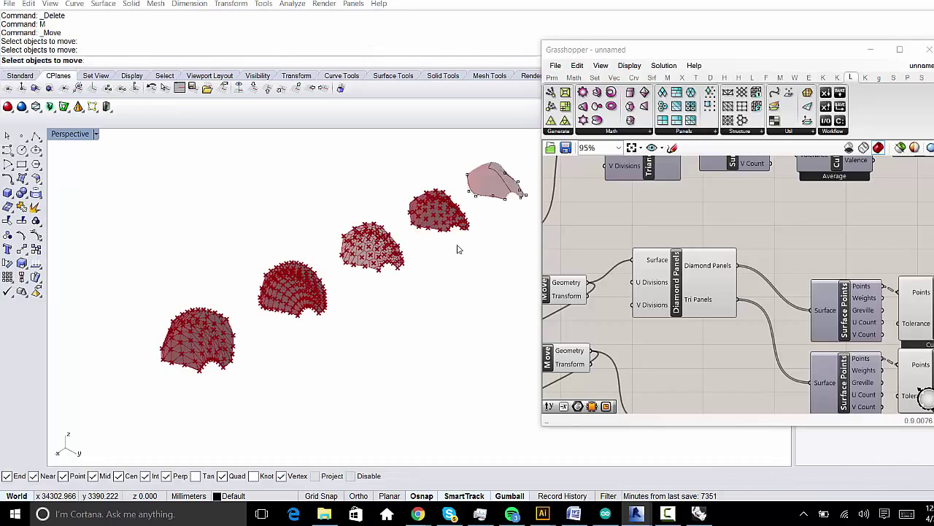
Step: Load the Quad_1 family into the new project and cancel the component placement
mouse_move(636, 513)
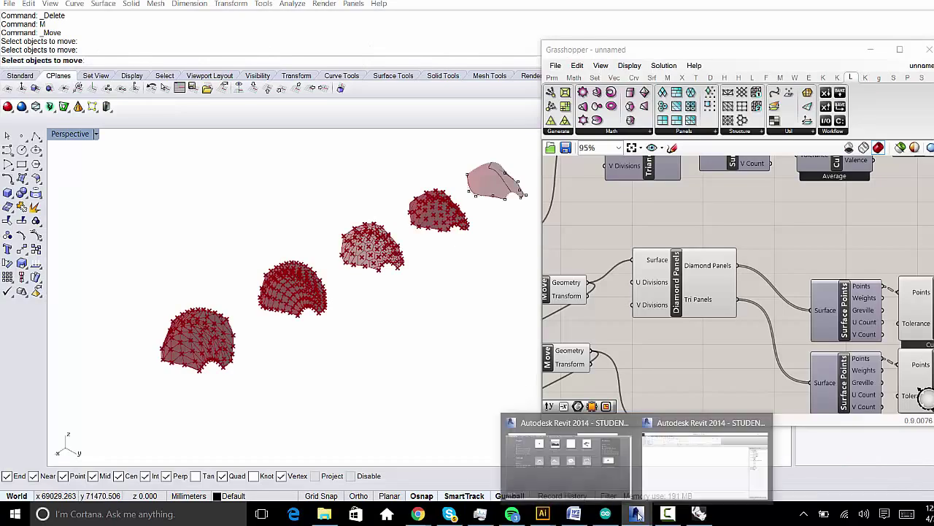
left_click(663, 476)
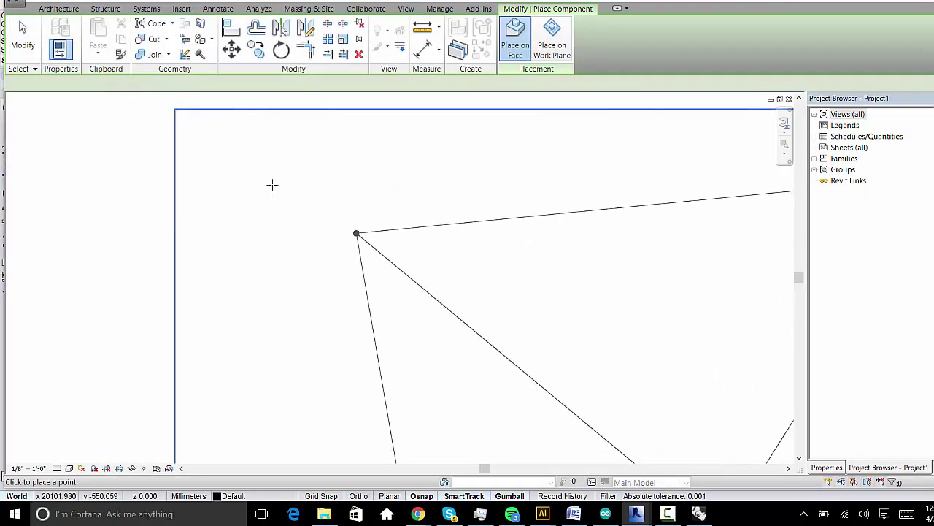
key("Escape")
key("Escape")
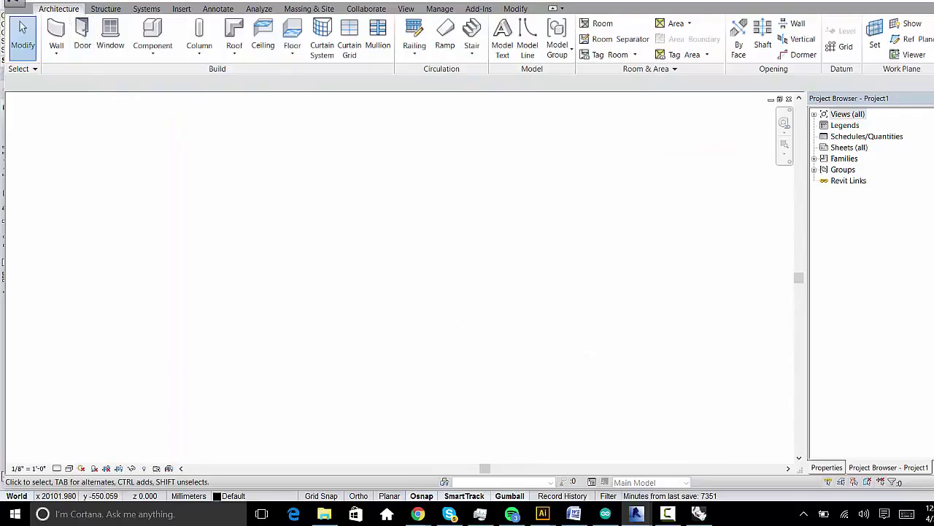
left_click(20, 3)
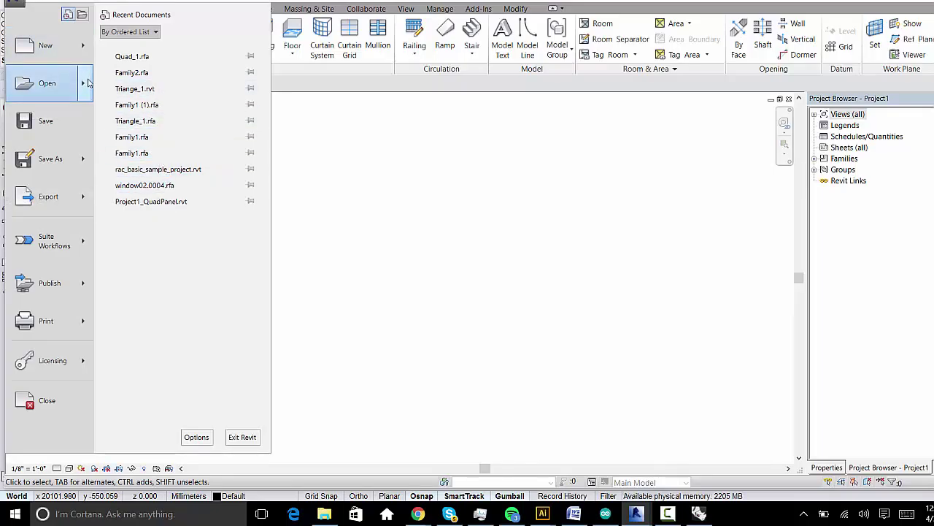
mouse_move(88, 82)
left_click(139, 79)
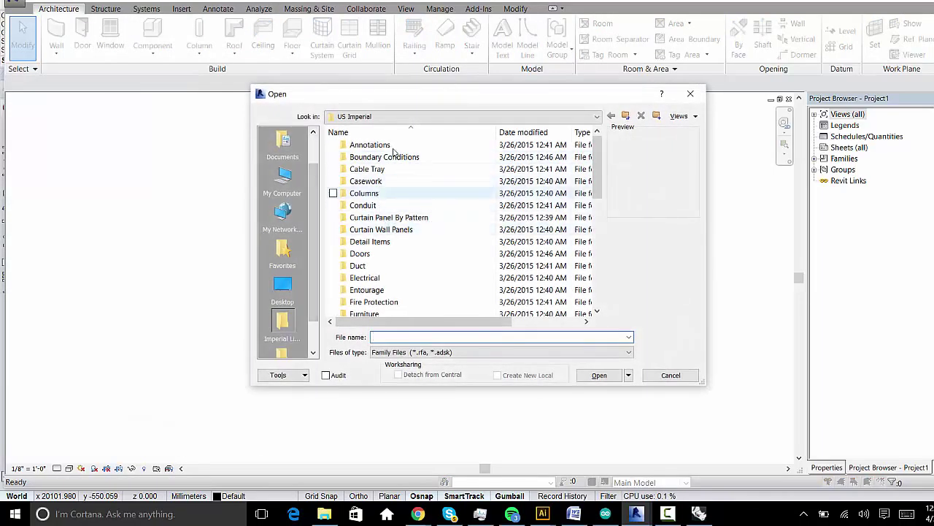
left_click(396, 117)
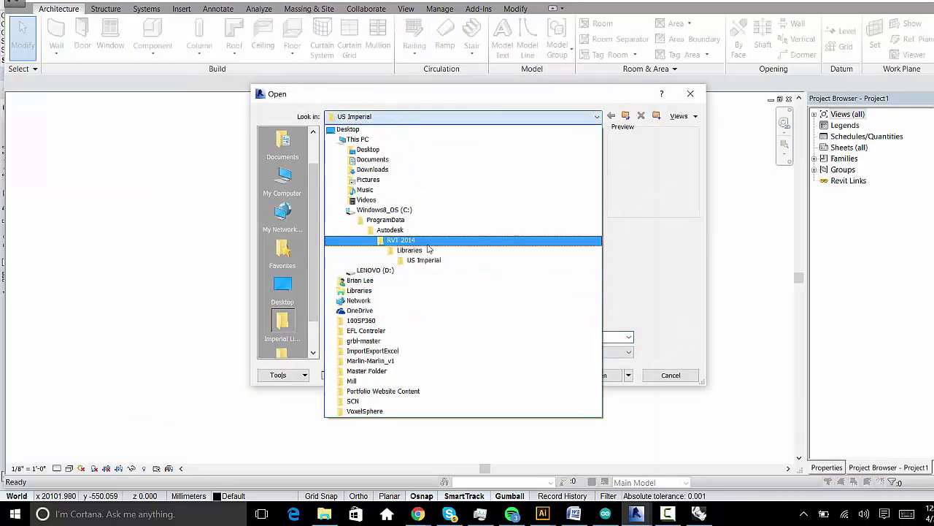
left_click(404, 373)
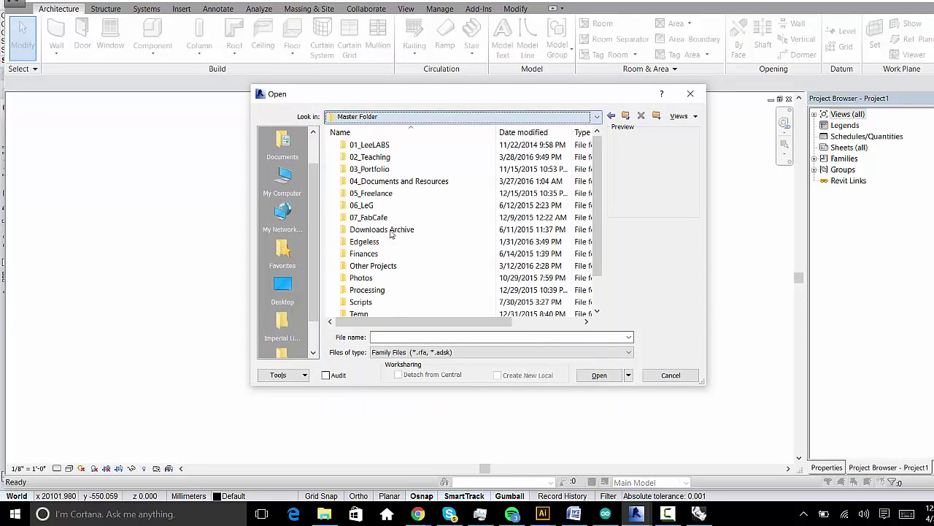
double_click(406, 145)
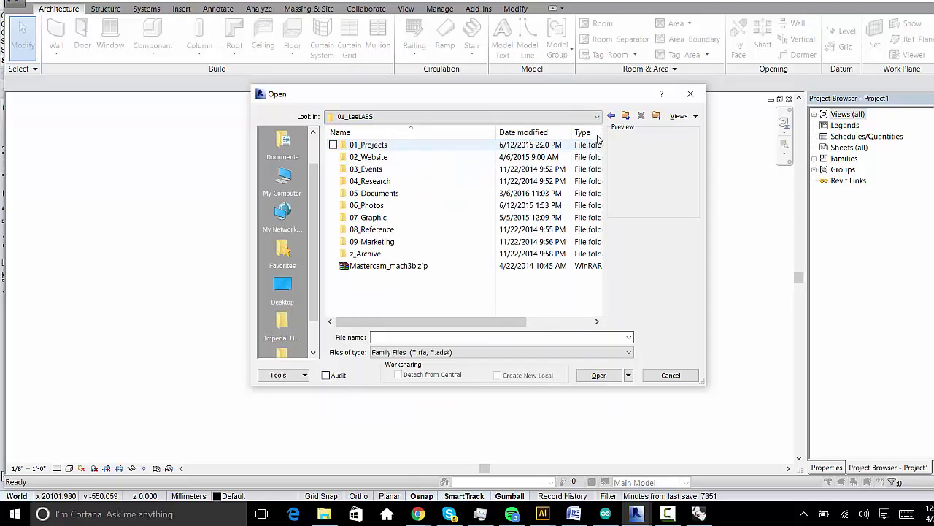
left_click(625, 115)
double_click(417, 157)
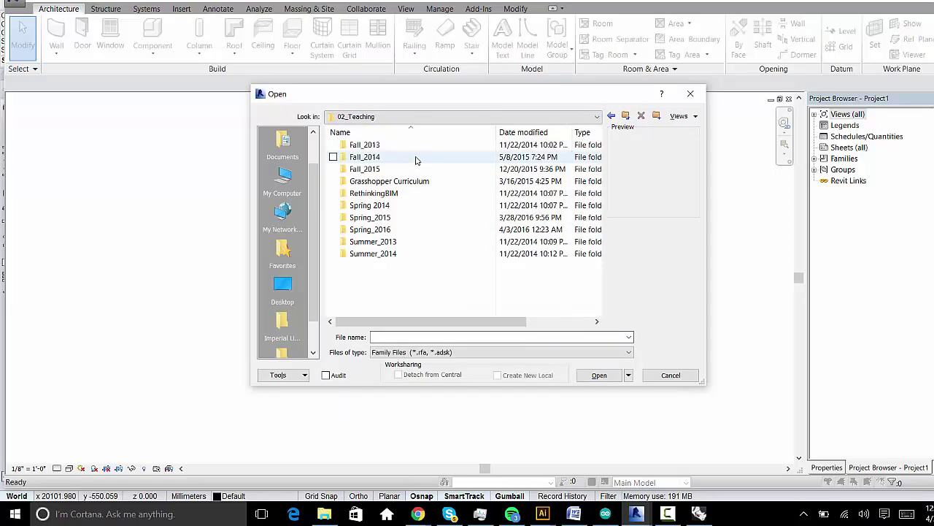
double_click(396, 229)
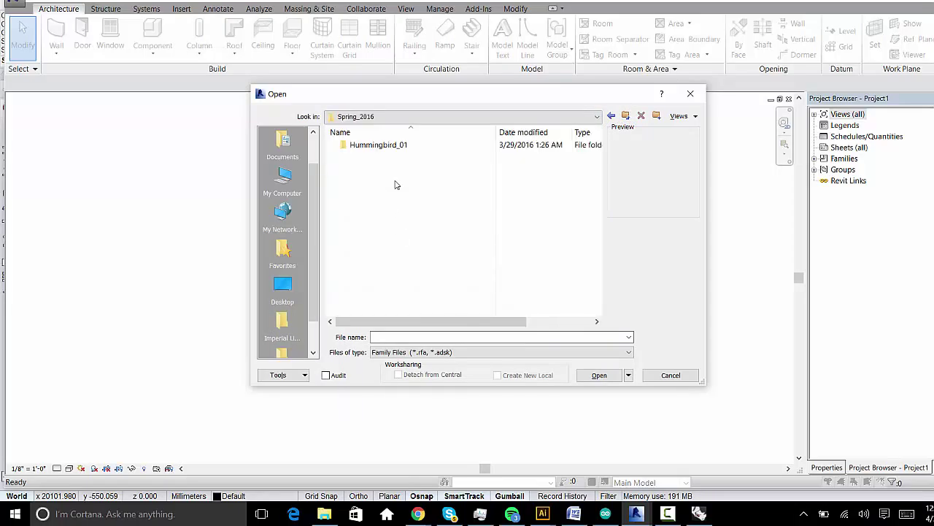
double_click(478, 147)
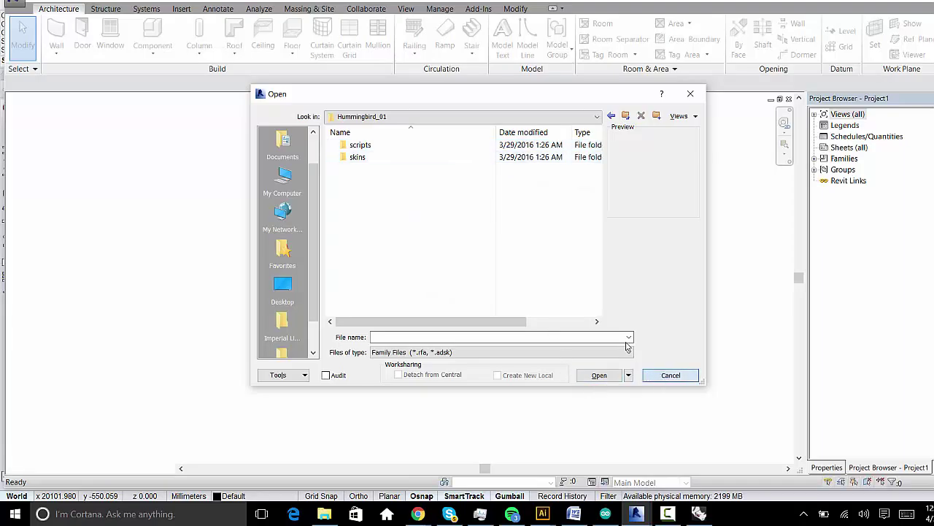
left_click(671, 374)
Step: Open the recent Triangle_1.rfa family, load it into Project1 and cancel the component placement
left_click(18, 5)
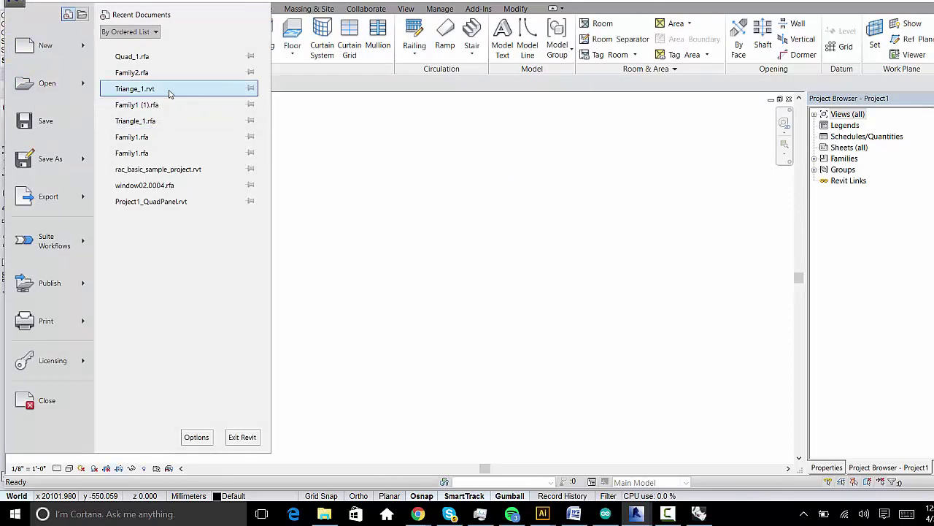
left_click(295, 162)
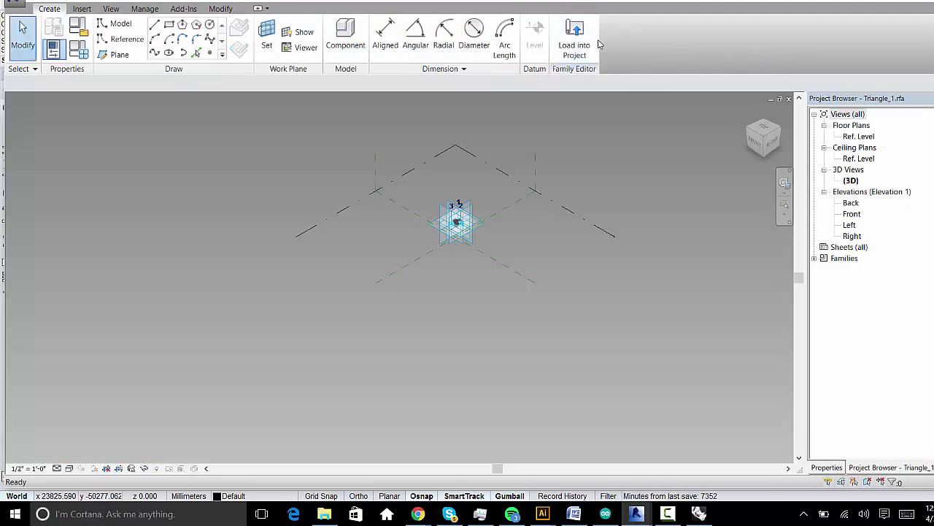
left_click(575, 40)
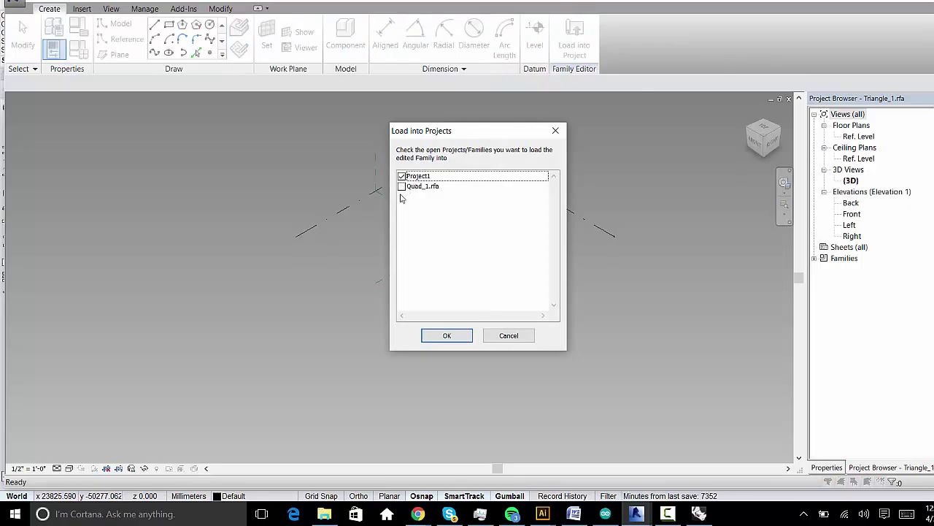
left_click(442, 333)
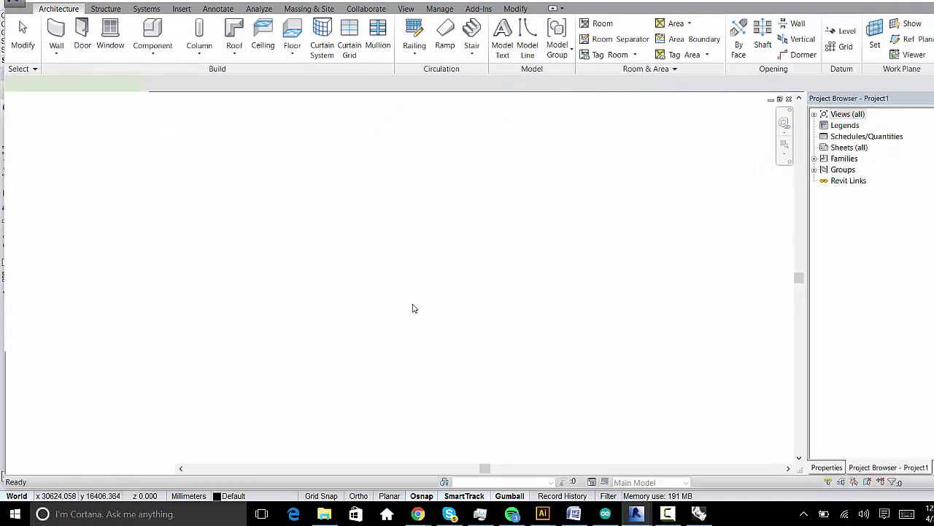
key("Escape")
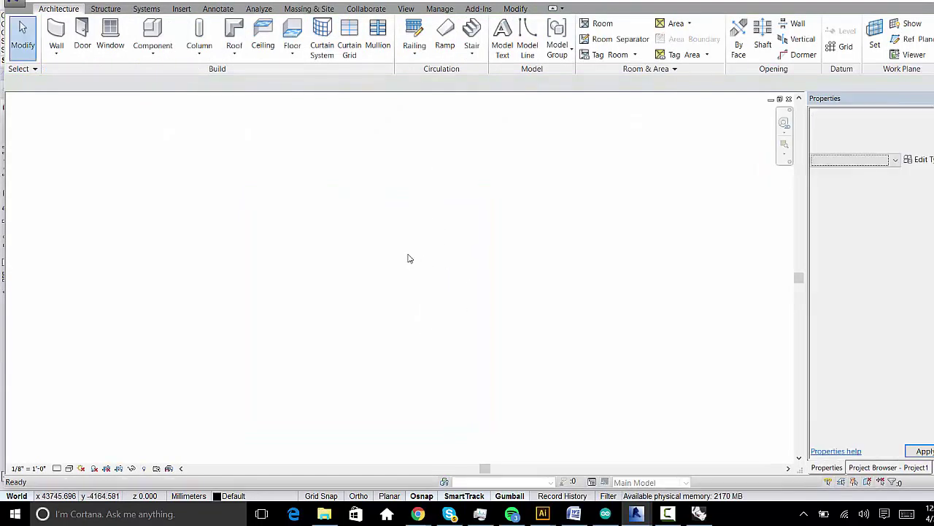
Step: Return to the open Quad_1 family and save a copy of it as Diamond_1.rfa in the Lecture 3 folder
key("ctrl+Tab")
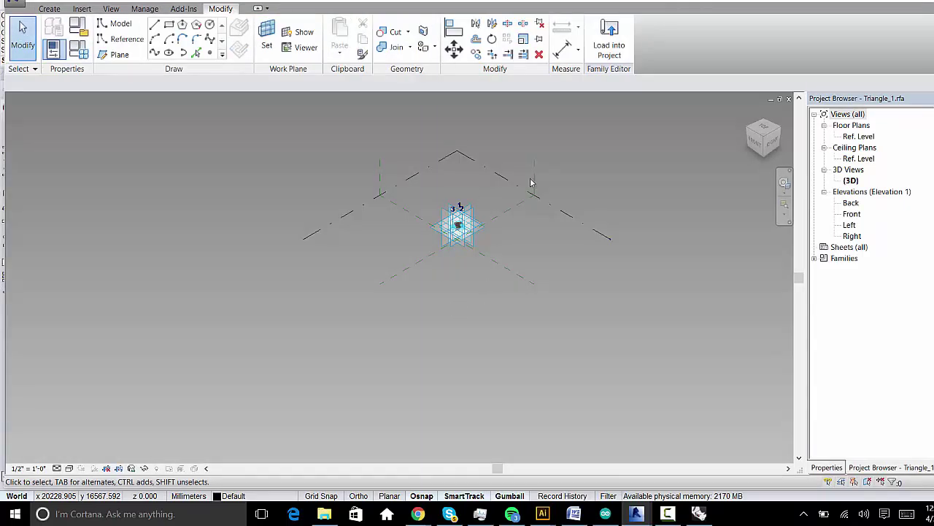
key("ctrl+Tab")
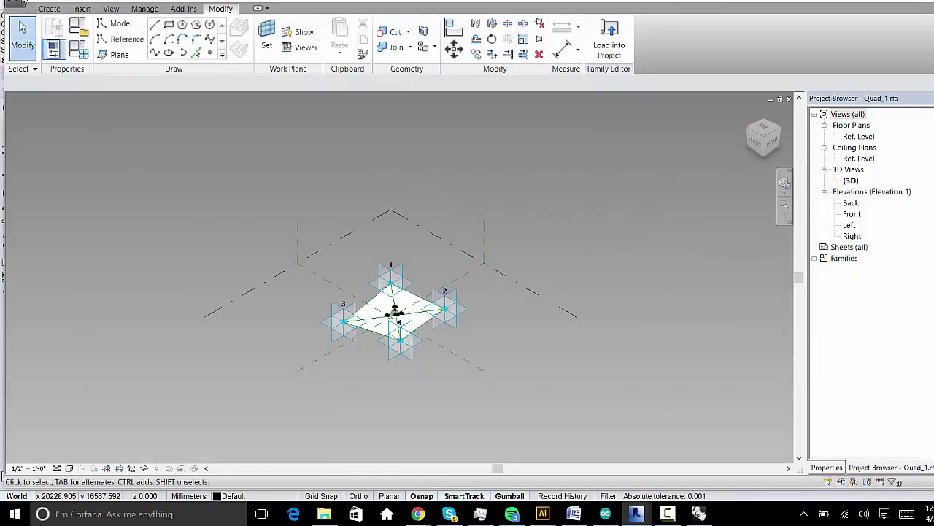
left_click(22, 2)
mouse_move(29, 159)
left_click(138, 115)
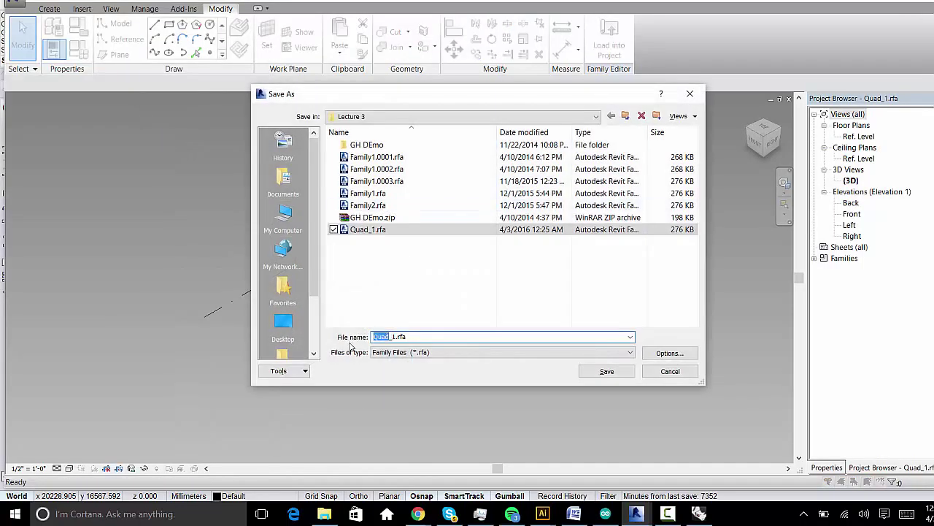
type("Diamon")
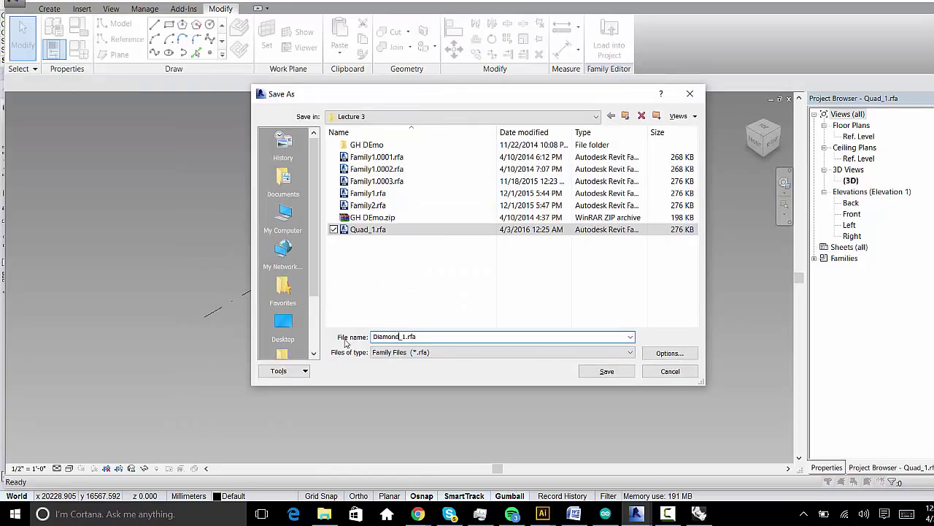
left_click(574, 351)
left_click(590, 359)
left_click(607, 371)
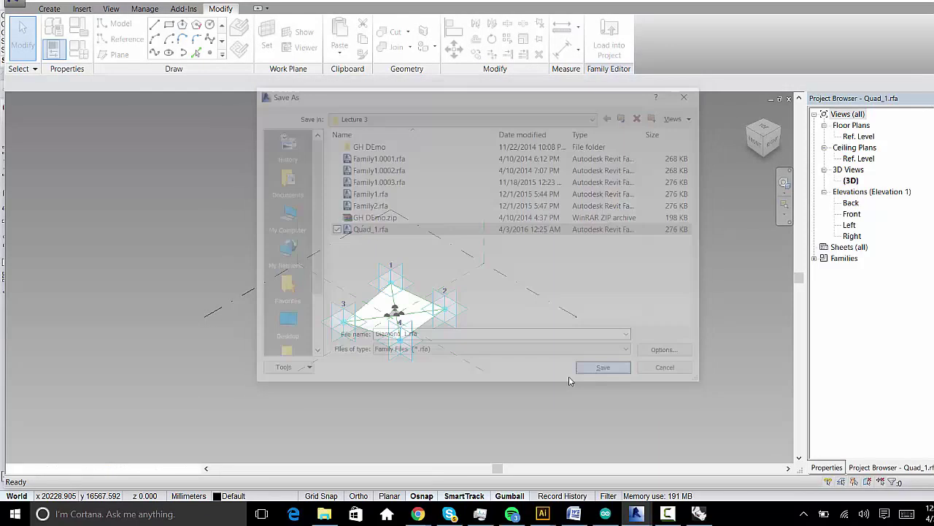
Step: Load the Diamond_1 family into Project1 and cancel the component placement
left_click(609, 40)
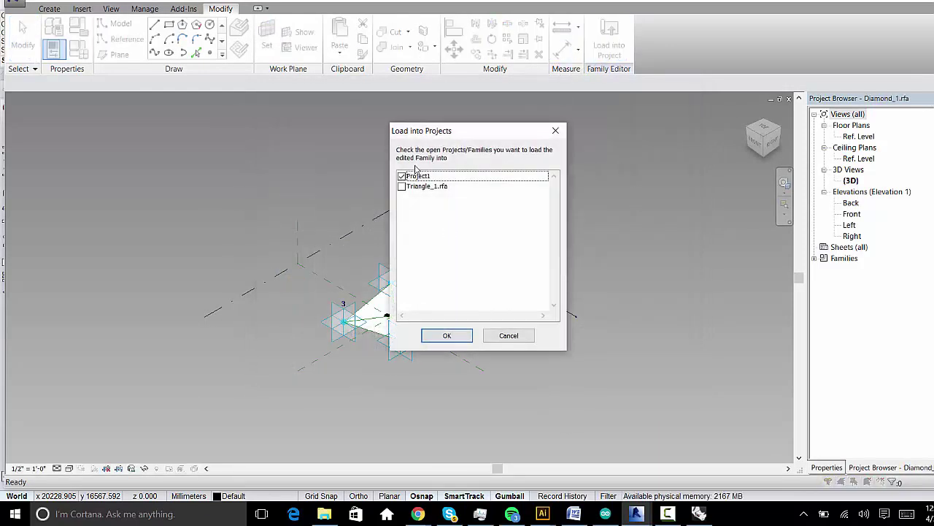
left_click(444, 335)
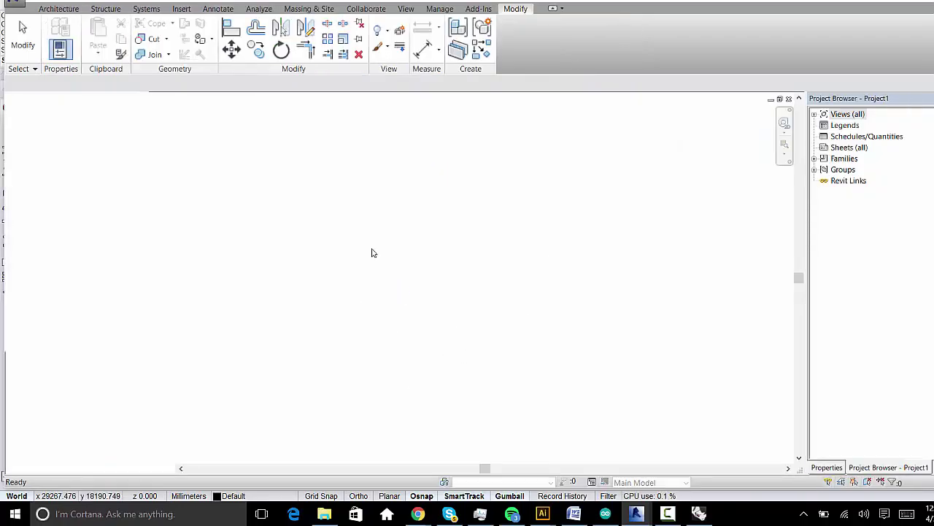
key("Escape")
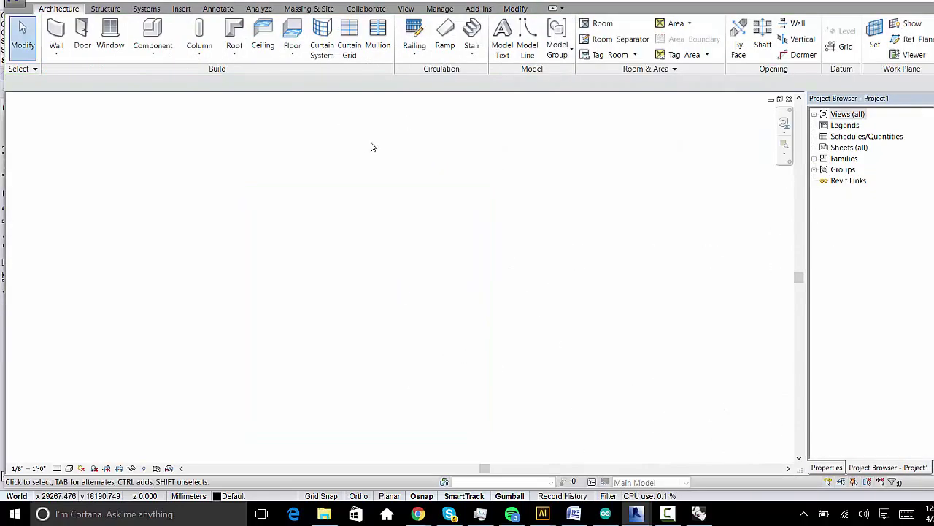
Step: Check which Generic Models families are loaded in the project
left_click(815, 158)
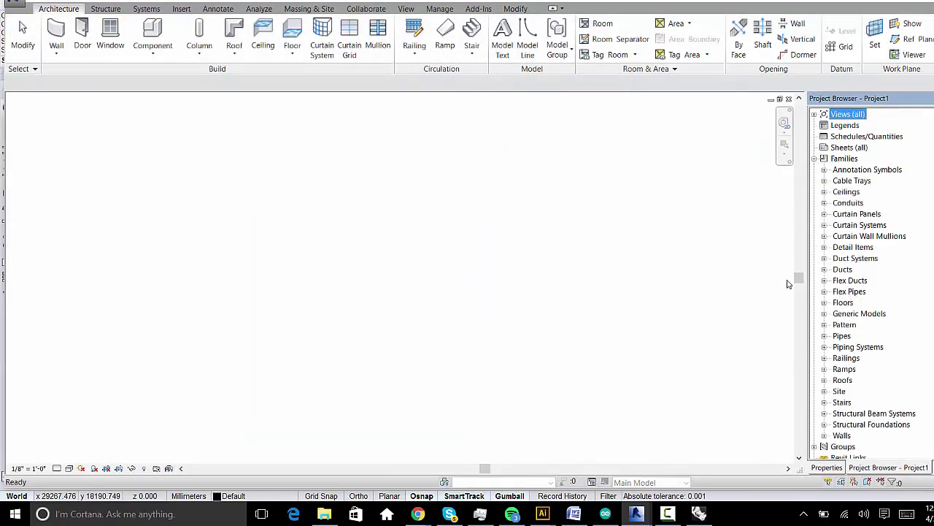
left_click(825, 313)
left_click(865, 335)
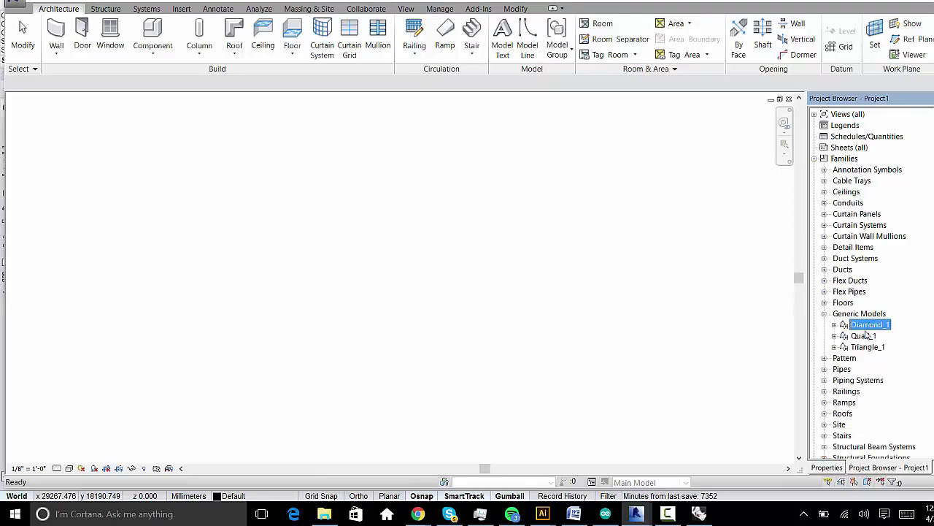
left_click(867, 348)
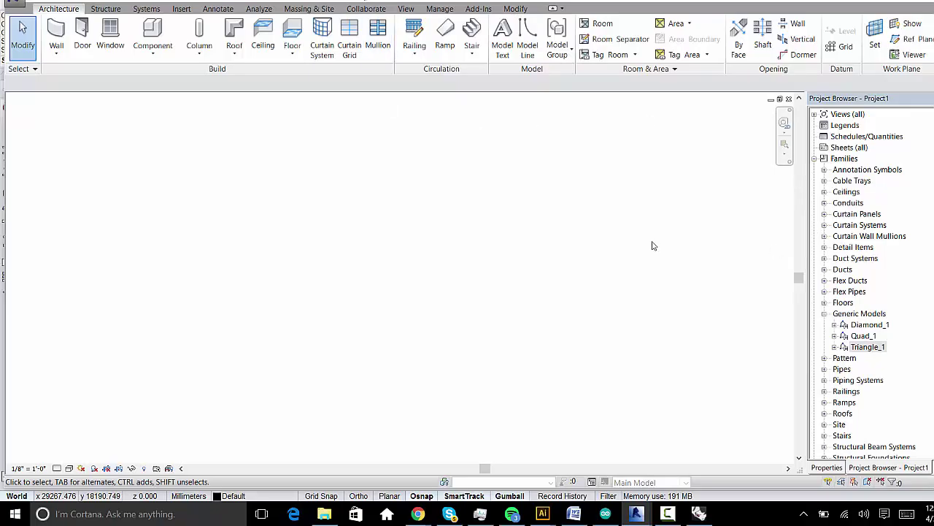
left_click(785, 136)
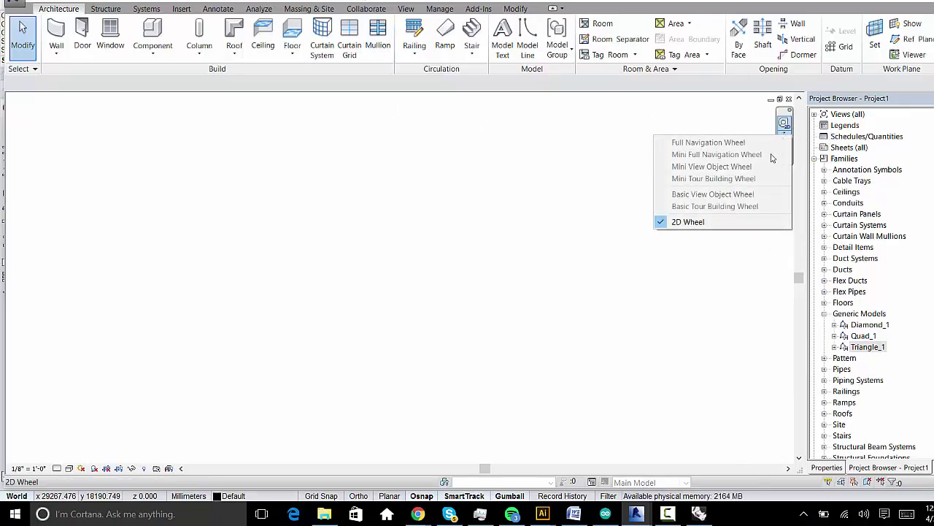
left_click(688, 221)
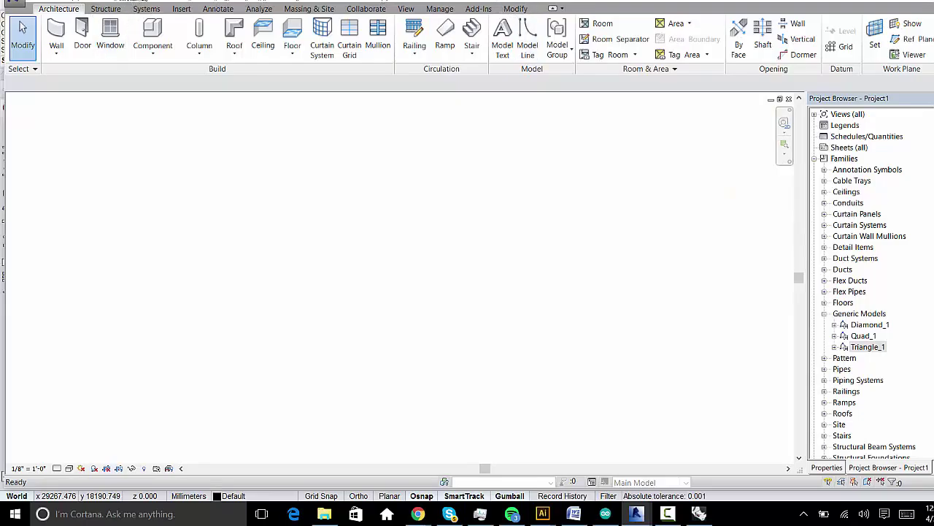
left_click(22, 29)
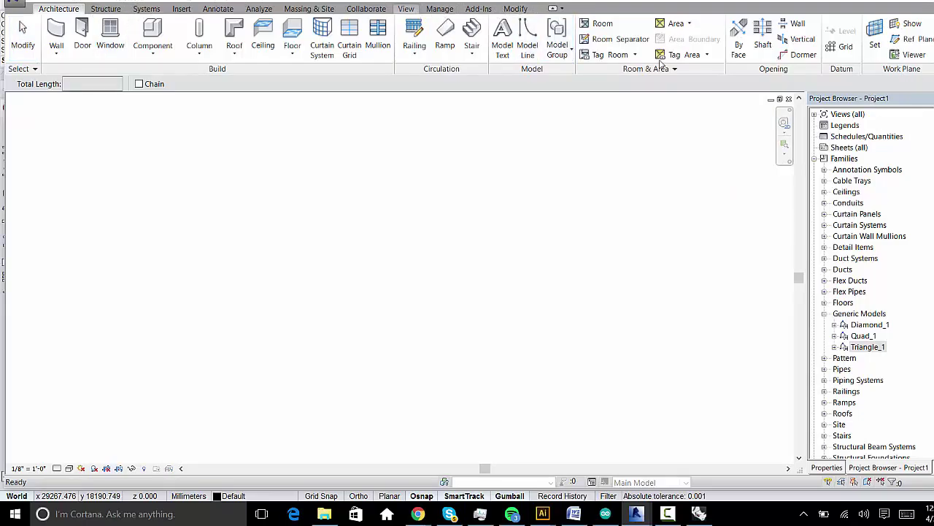
Step: Open the default 3D view of the project
left_click(405, 9)
left_click(365, 33)
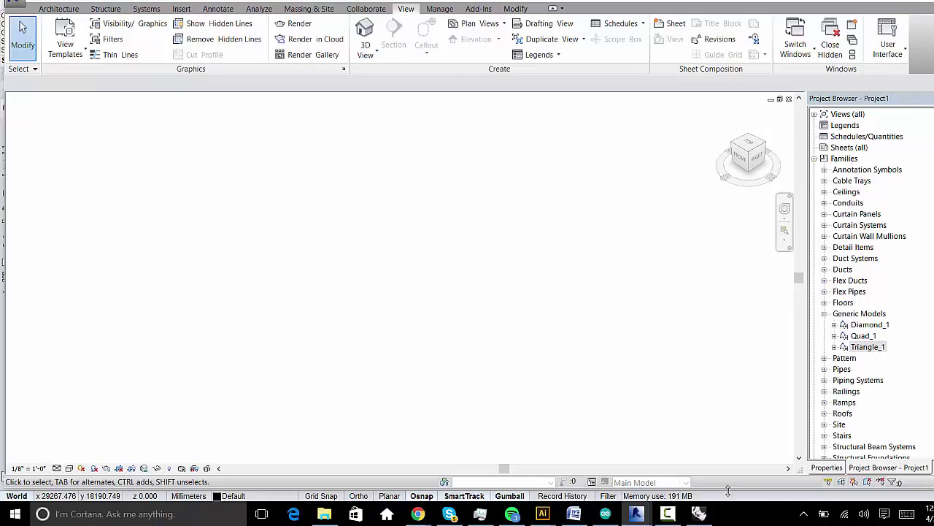
Step: Switch to Grasshopper and examine the write button and the panels naming the CSV files and Revit families
left_click(699, 514)
left_click(712, 358)
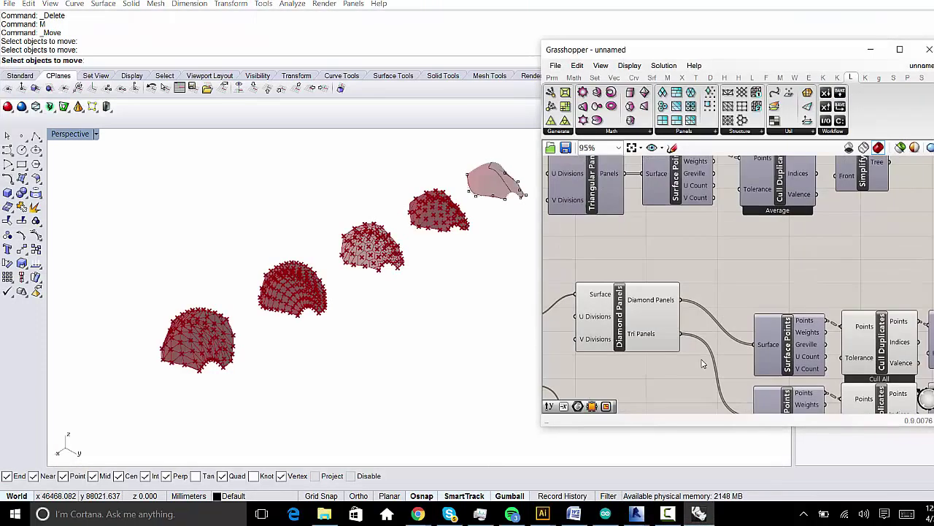
scroll(782, 265, "down", 5)
scroll(722, 239, "up", 6)
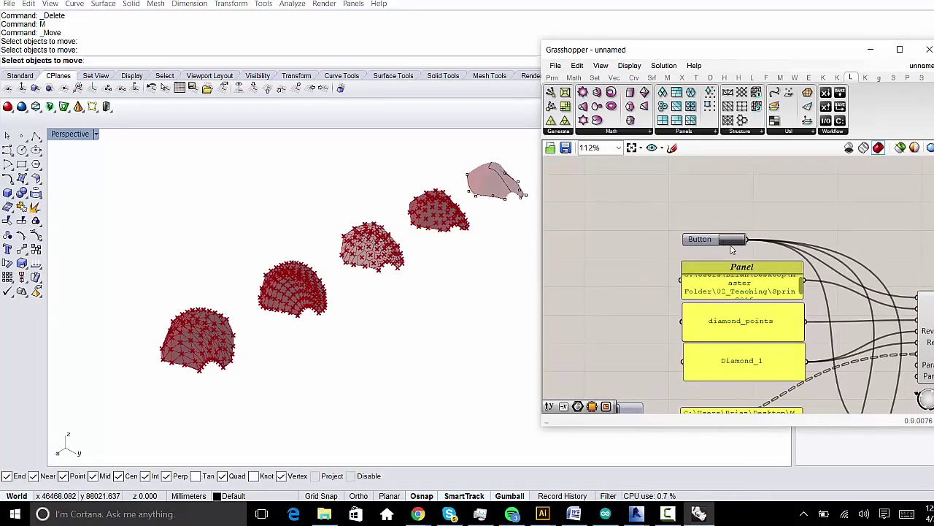
scroll(732, 250, "down", 1)
right_click_drag(730, 251, 708, 179)
Step: Switch back to Revit and open Model Builder's Create Elements from File dialog, accepting the note about the unsaved project
left_click(636, 514)
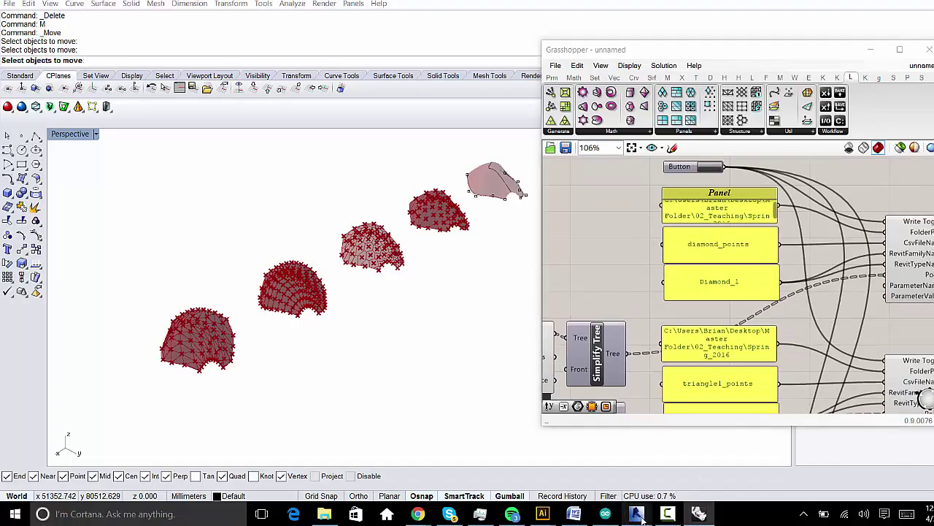
left_click(733, 456)
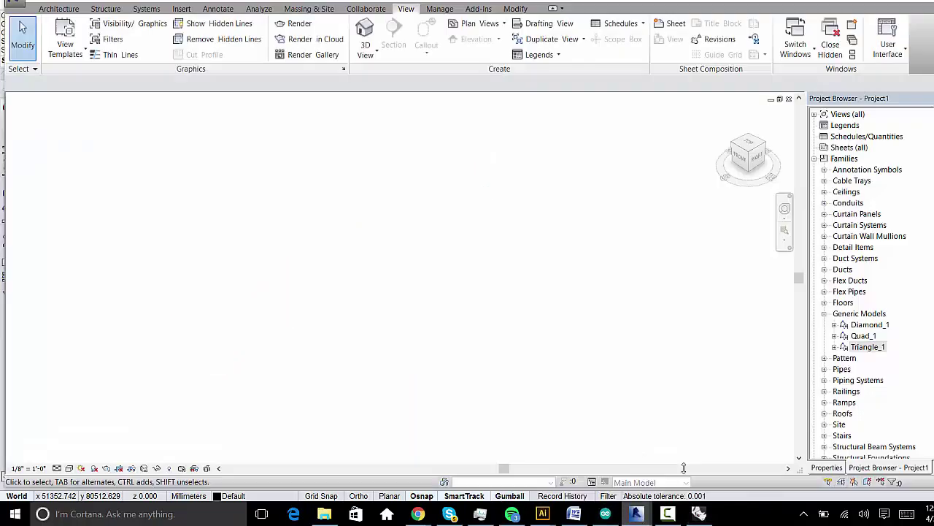
left_click(480, 9)
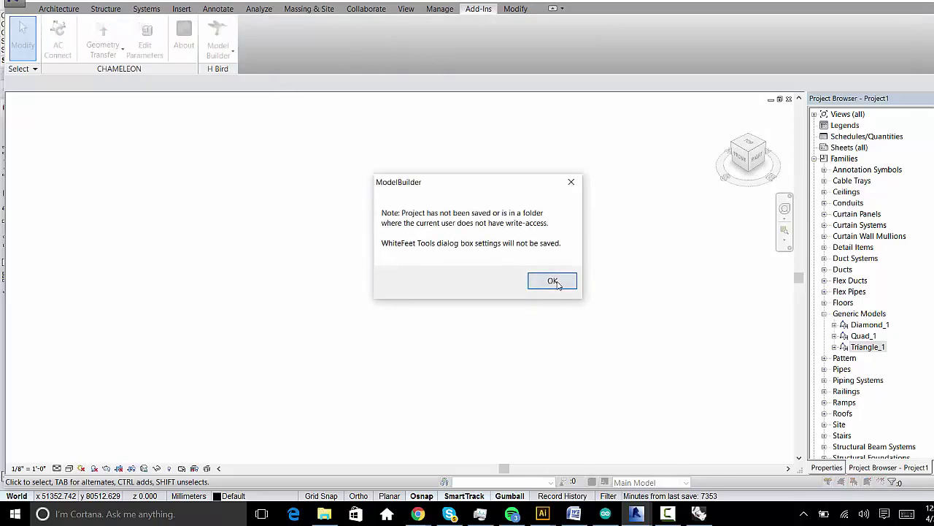
left_click(553, 281)
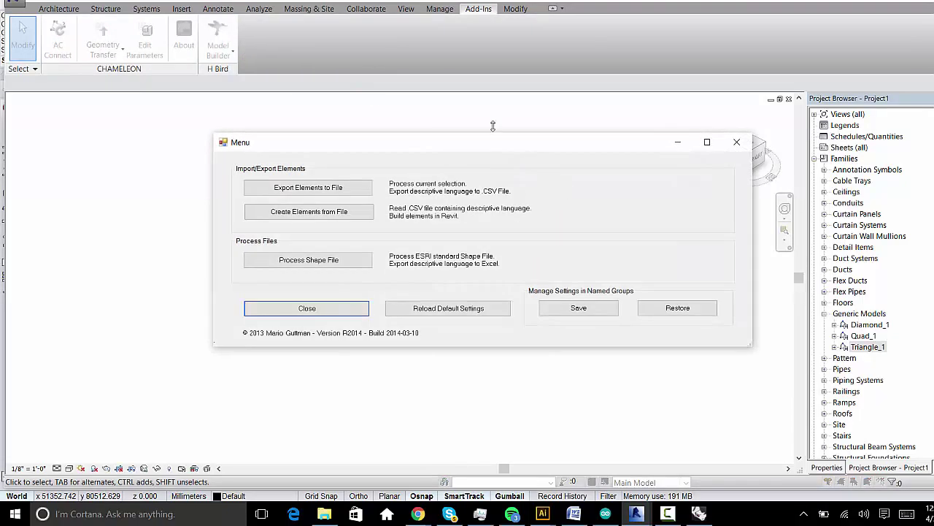
left_click(339, 213)
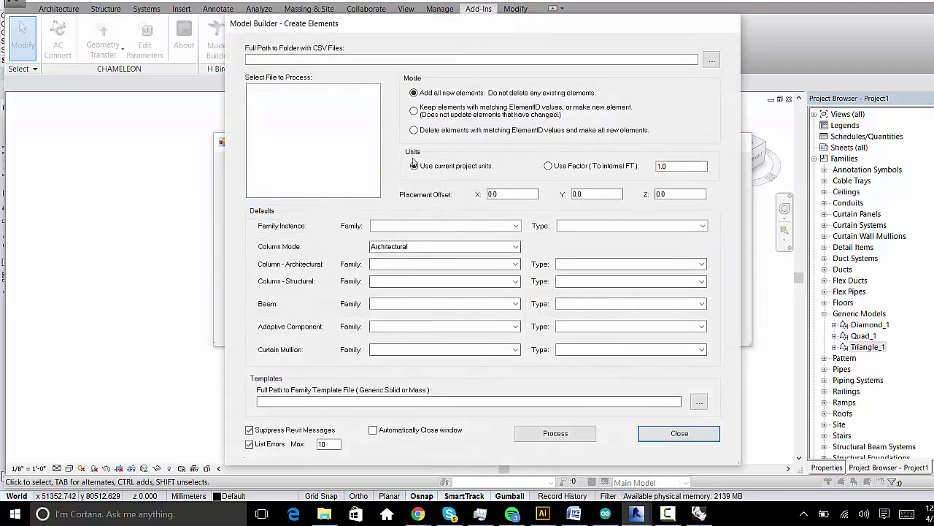
Step: Set the CSV folder to Spring_2016, found in Desktop\Master Folder\02_Teaching
left_click(712, 59)
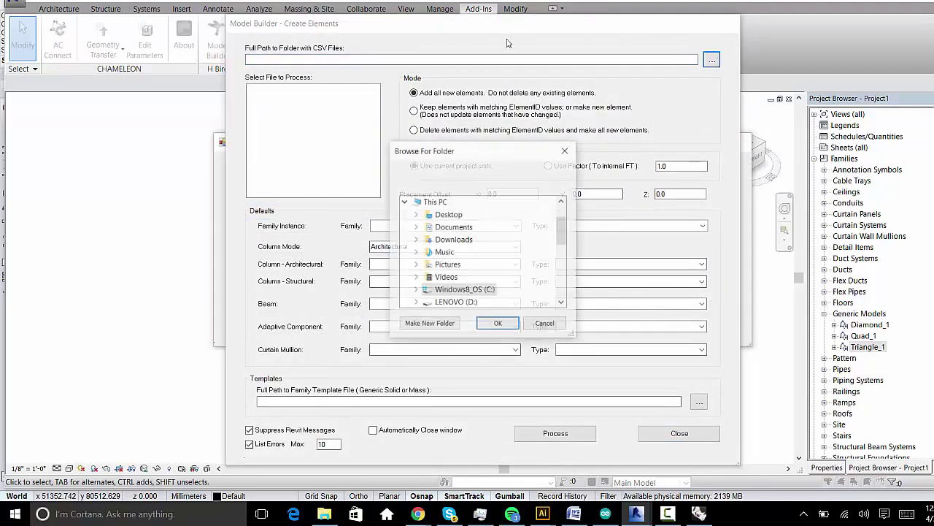
double_click(444, 215)
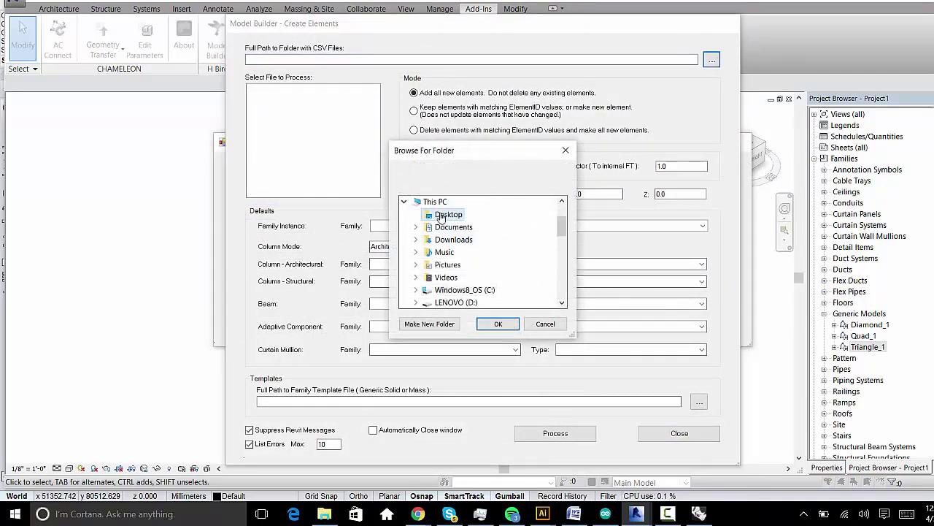
double_click(453, 267)
left_click(428, 264)
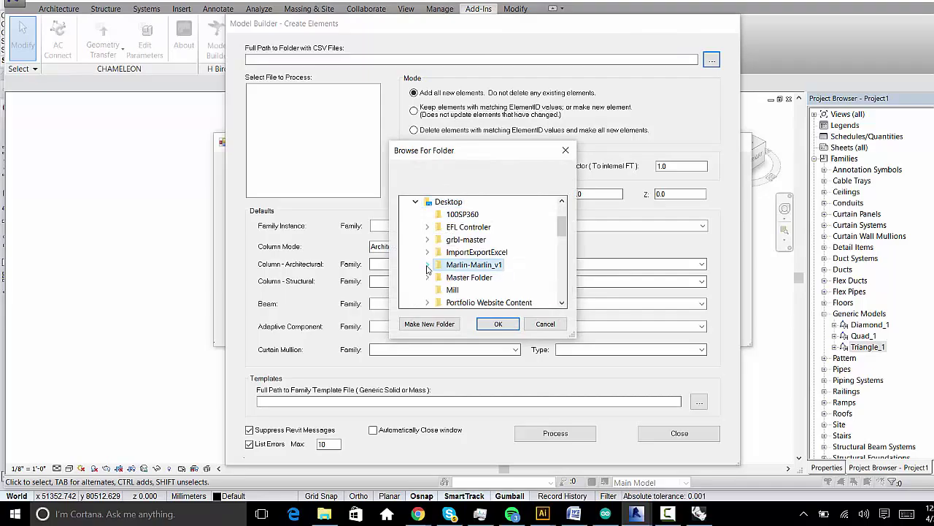
double_click(471, 277)
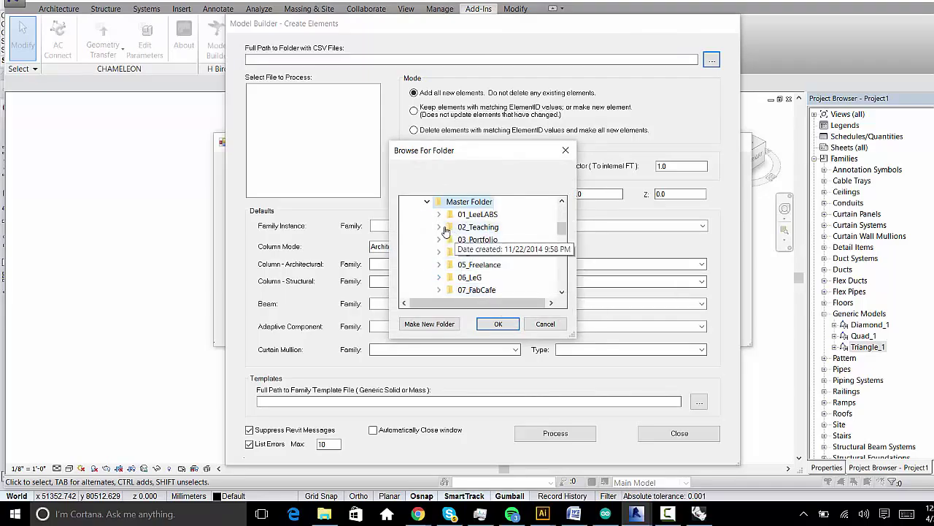
double_click(478, 227)
scroll(478, 285, "down", 1)
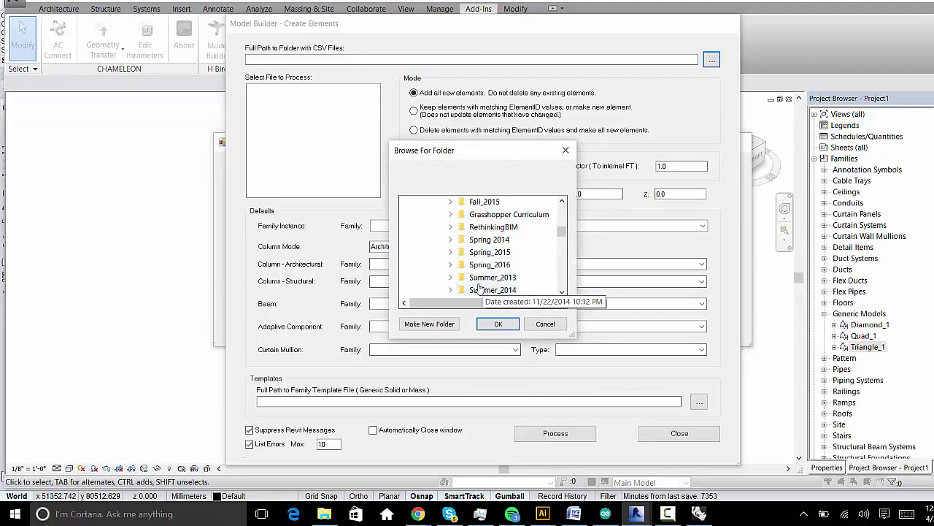
double_click(490, 290)
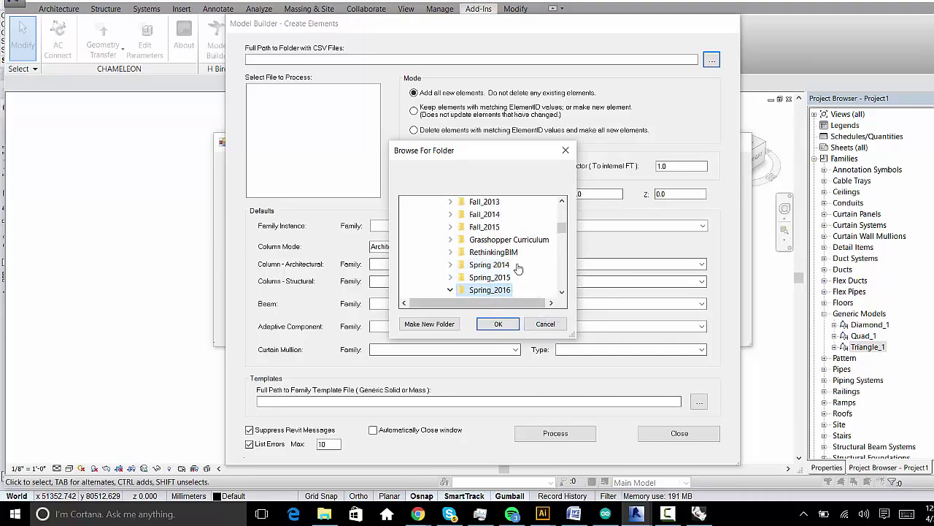
left_click(497, 323)
Step: Process diamond_points.csv with Diamond_1 as the adaptive component family to create the diamond panels
left_click(324, 122)
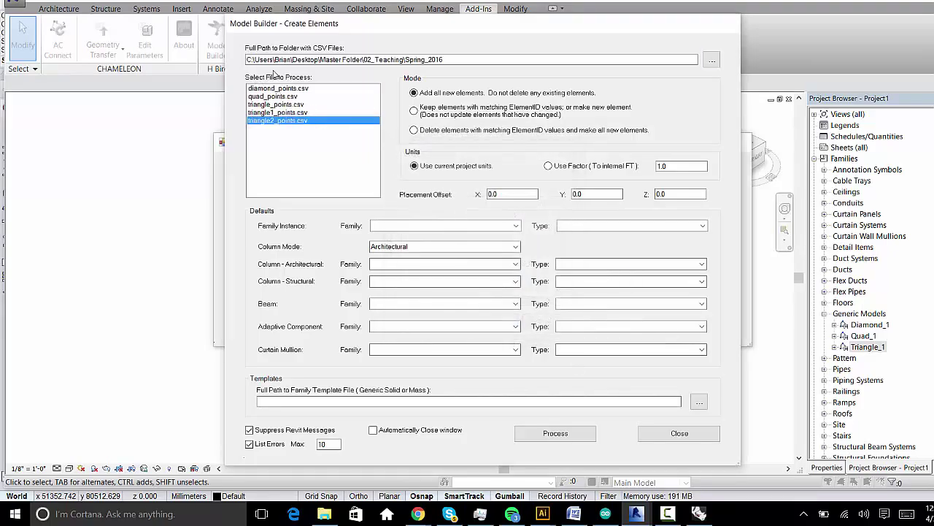
left_click(315, 89)
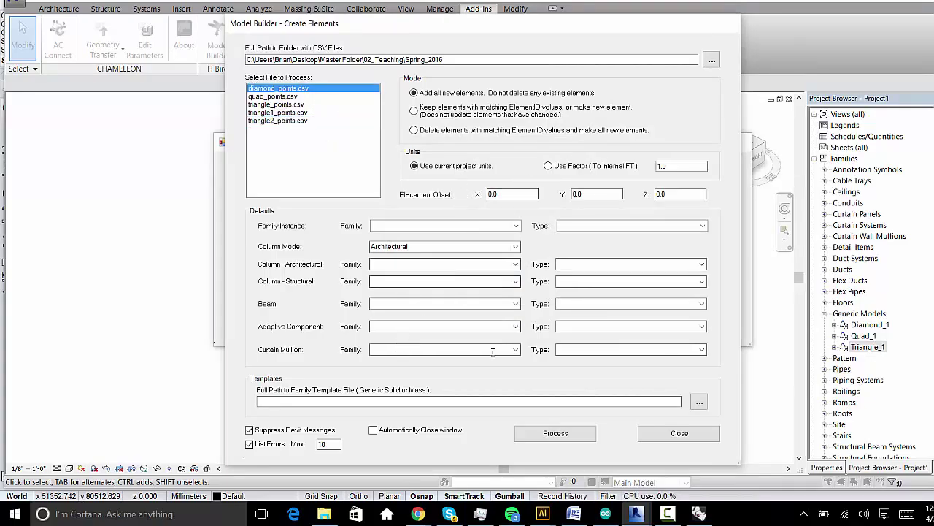
left_click(453, 326)
left_click(398, 336)
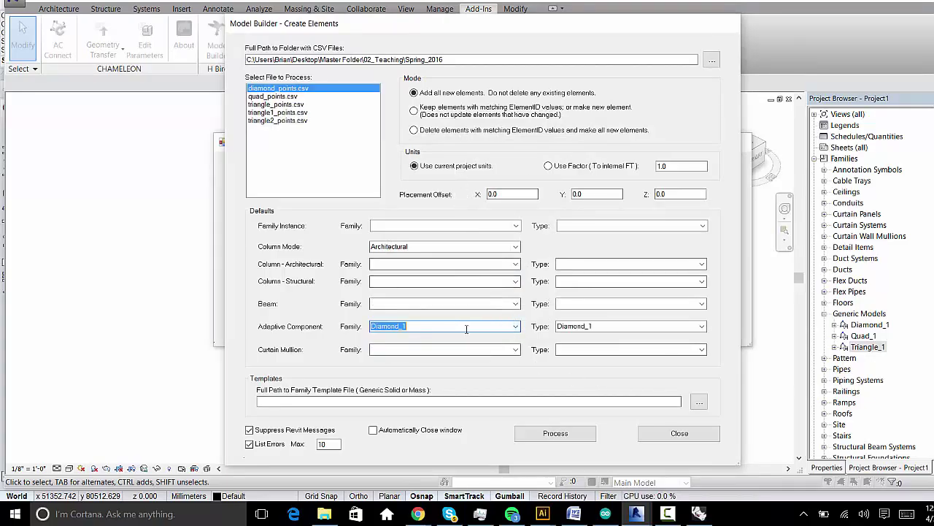
left_click(555, 433)
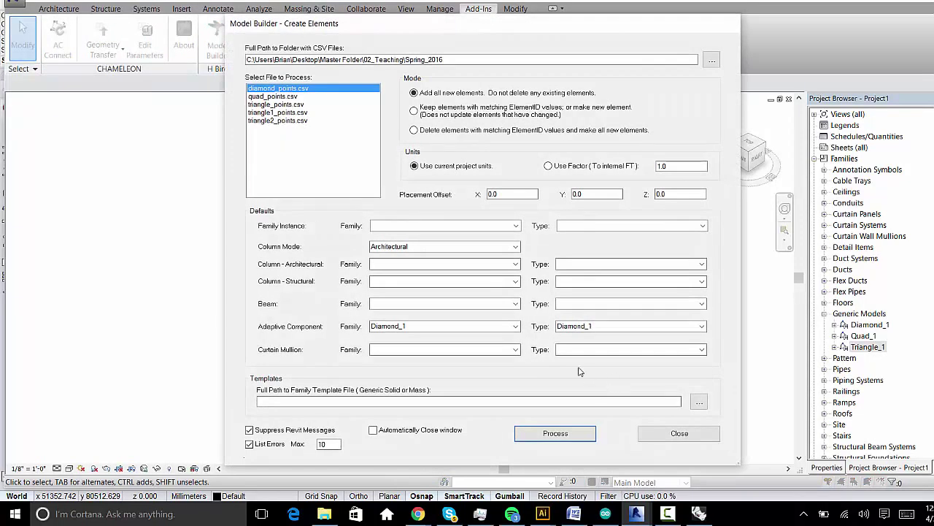
Step: Close the Create Elements dialog and examine the diamond panels from another side in the 3D view
left_click(306, 113)
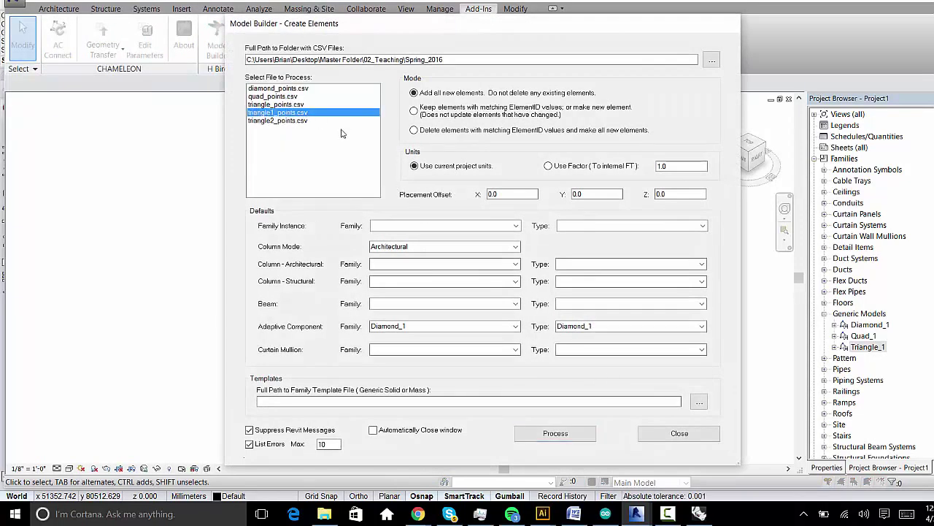
left_click(431, 326)
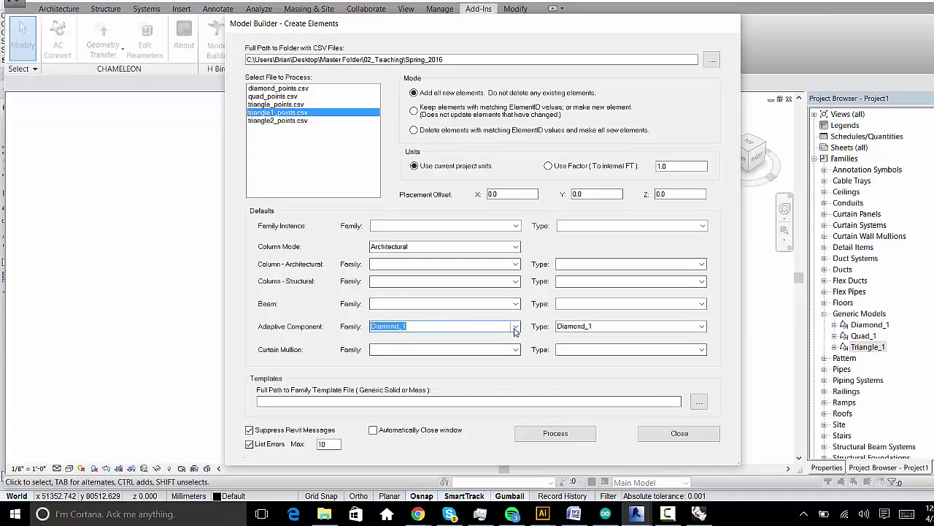
left_click(667, 435)
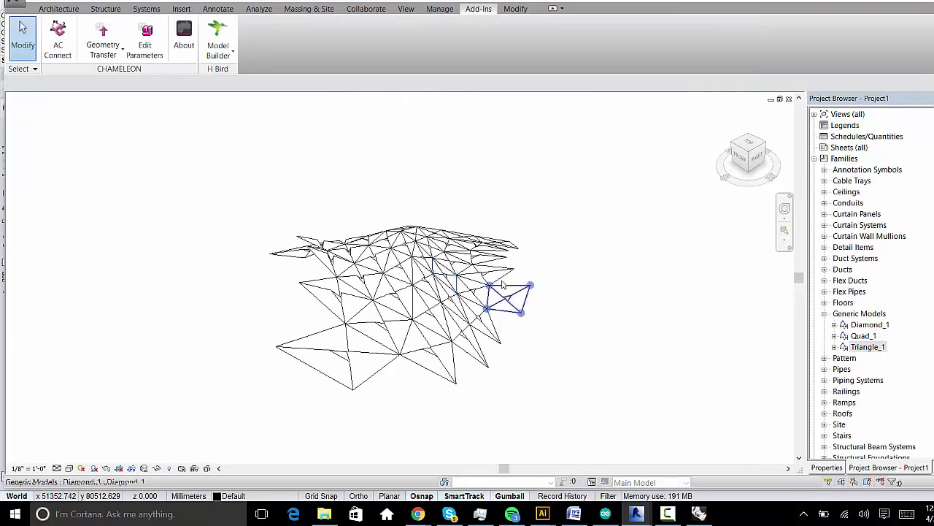
middle_click_drag(297, 252, 638, 298, "shift")
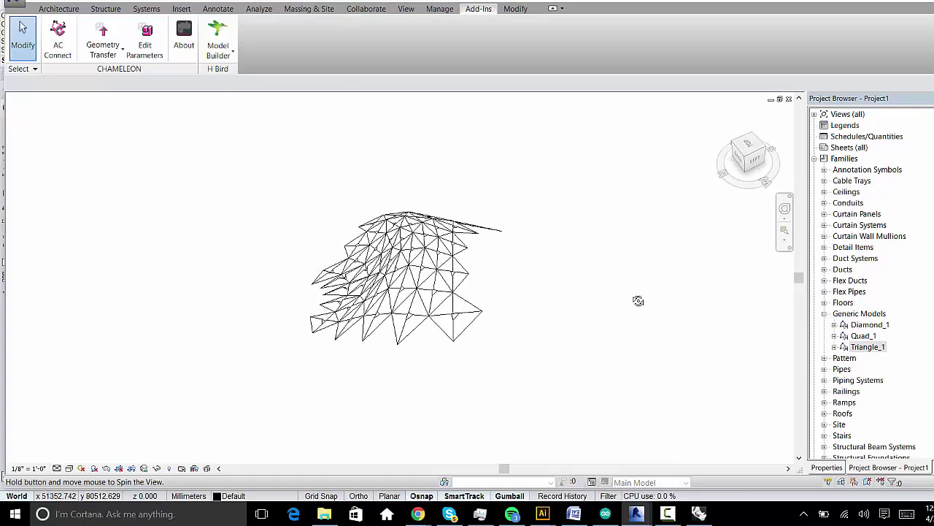
Step: Reopen Model Builder's Create Elements from File dialog, accepting the note about the unsaved project
left_click(218, 36)
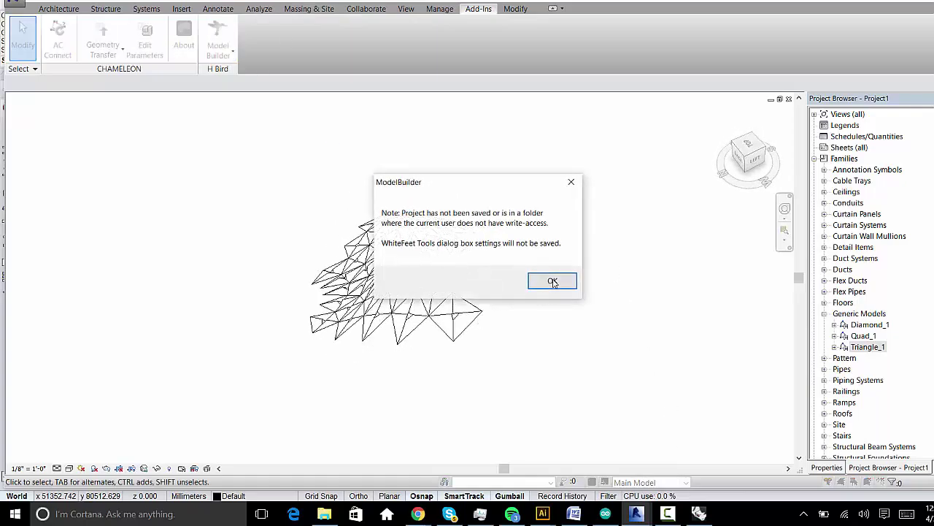
left_click(552, 283)
left_click(327, 214)
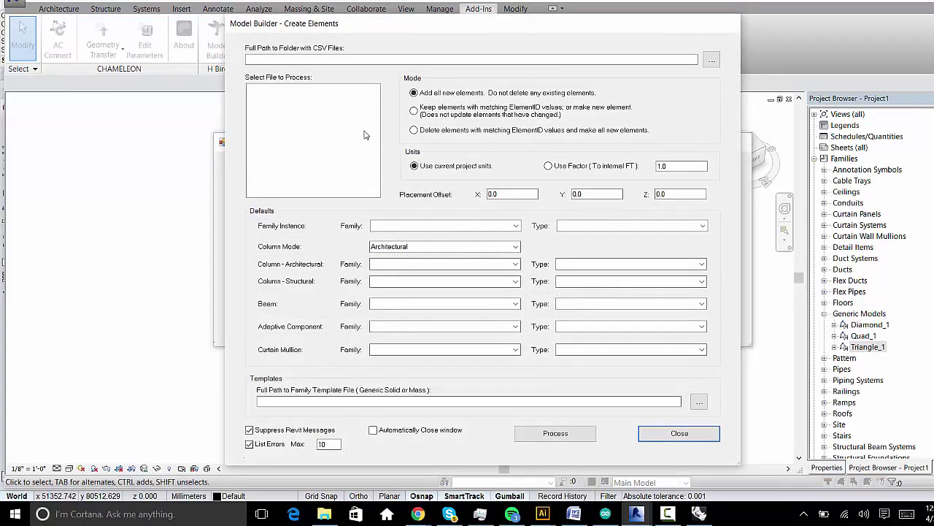
Step: Load the CSV file list from the Spring_2016 folder under Desktop\Master Folder\02_Teaching
left_click(712, 60)
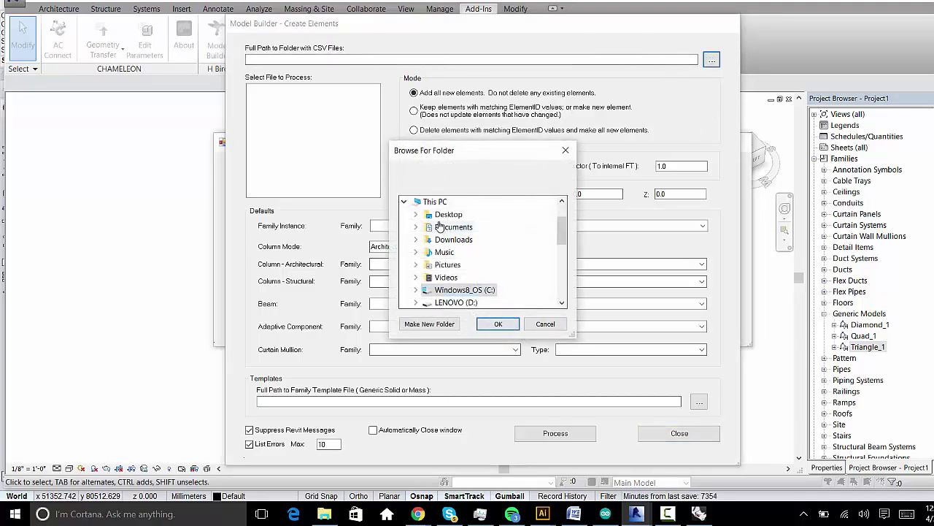
double_click(447, 214)
mouse_move(562, 225)
left_mouse_down()
mouse_move(562, 252)
mouse_move(563, 235)
left_mouse_up()
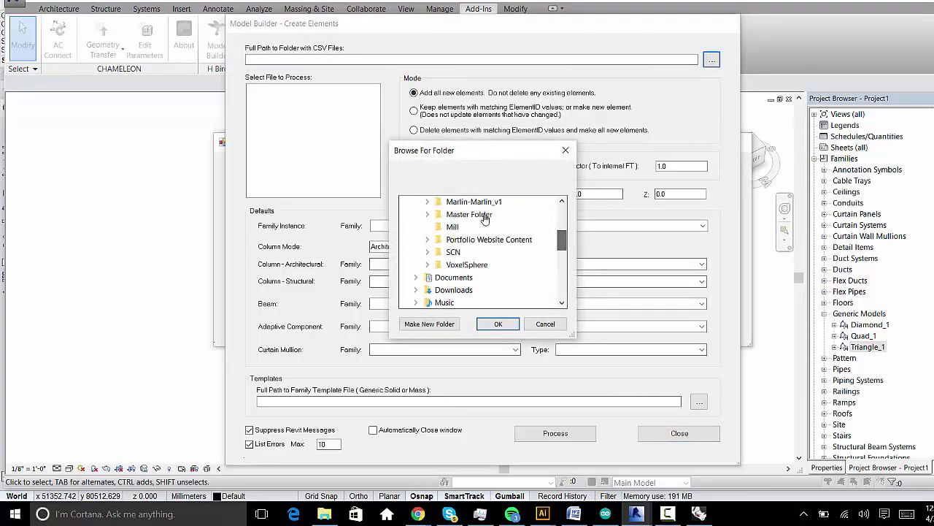
left_click(427, 217)
left_click(438, 227)
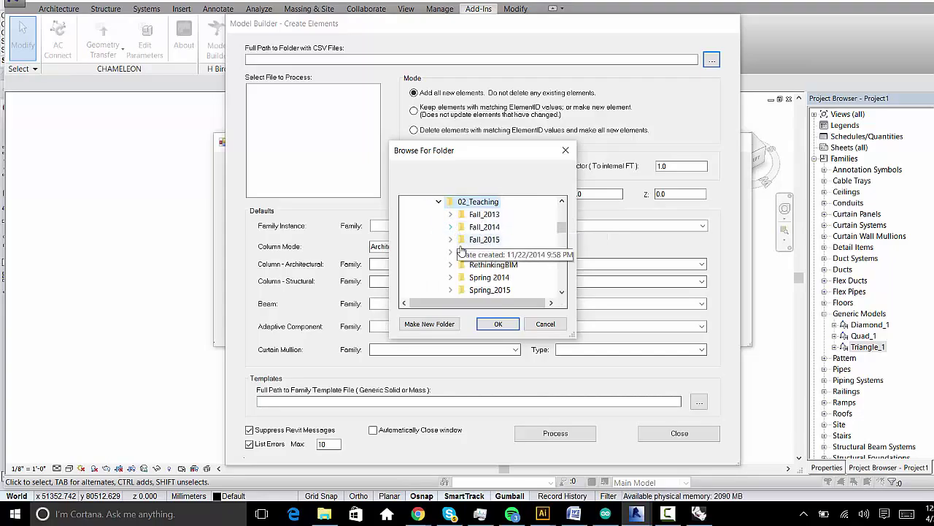
scroll(524, 296, "down", 1)
scroll(524, 295, "up", 1)
left_click(487, 285)
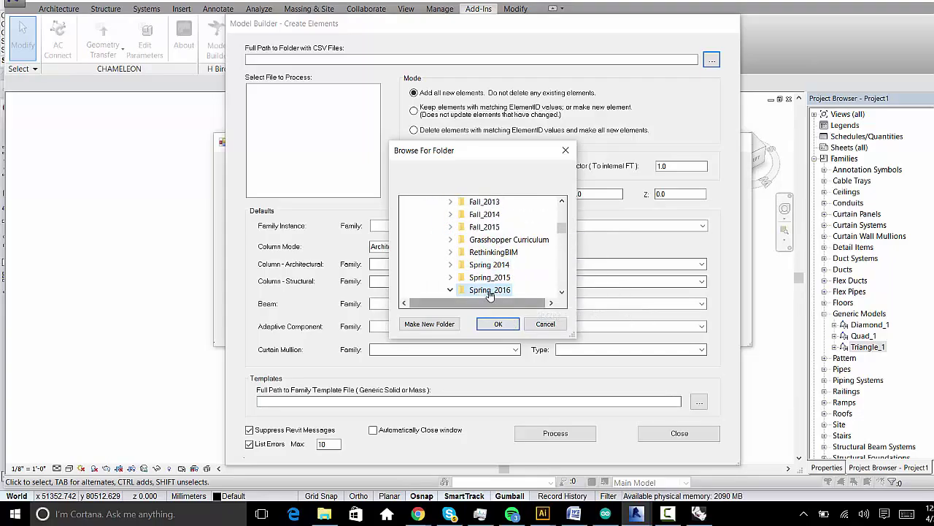
left_click(497, 324)
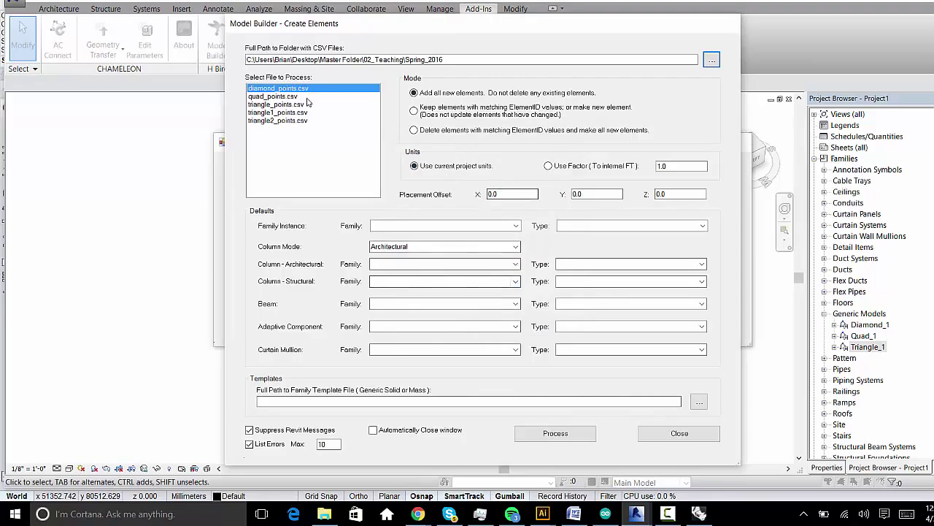
Step: Process triangle1_points.csv and triangle2_points.csv with Triangle_1 as the adaptive component family
left_click(285, 112)
left_click(515, 326)
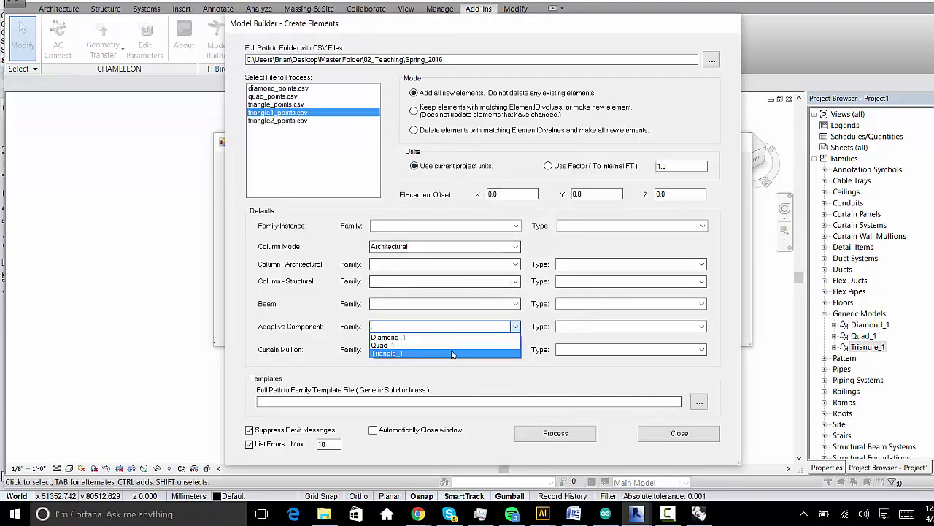
left_click(454, 354)
left_click(541, 437)
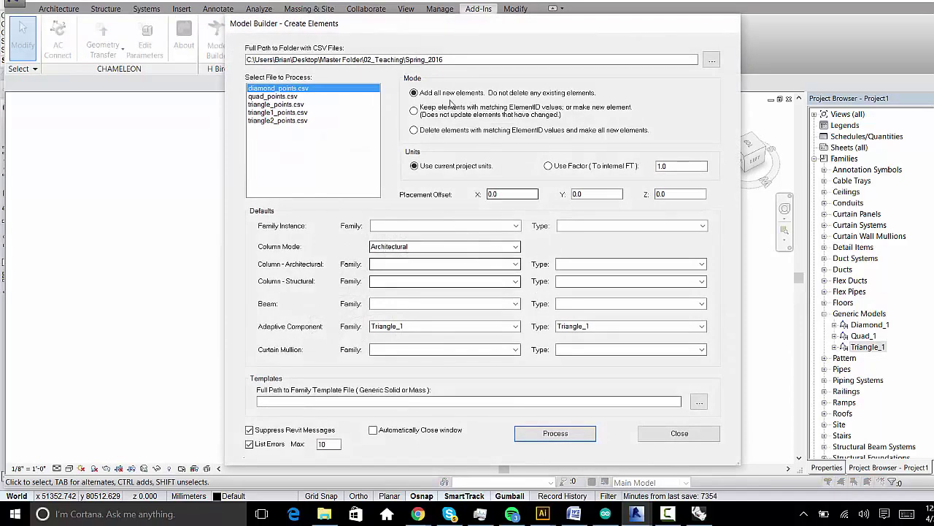
left_click(305, 121)
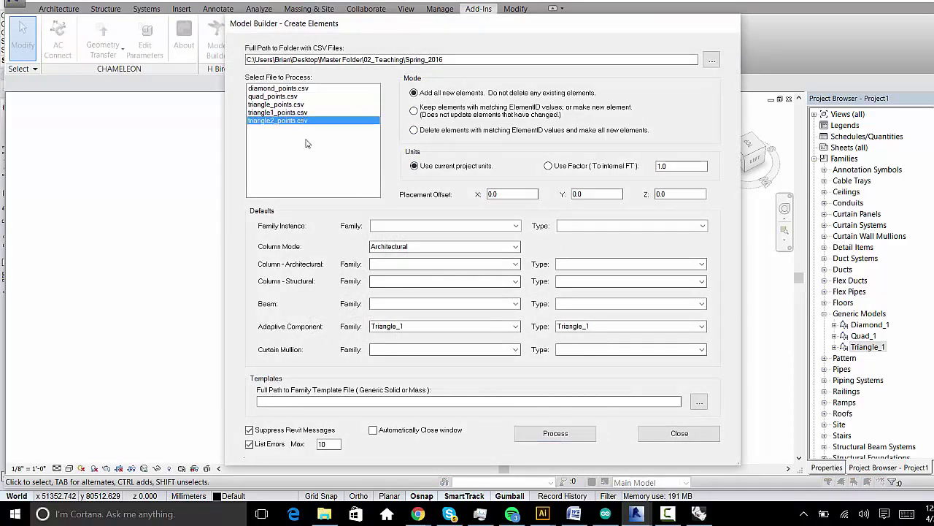
left_click(555, 433)
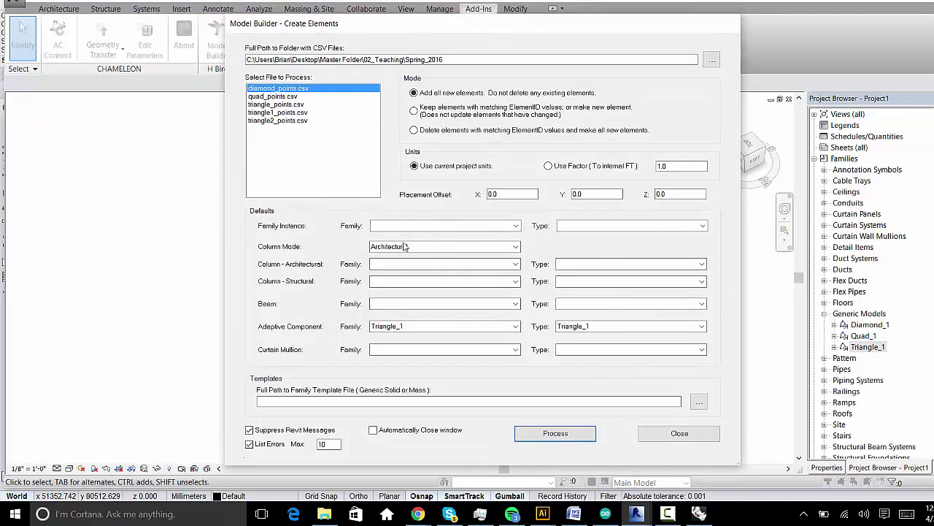
Step: Process triangle1_points.csv once more with the Triangle_1 family, then review and close the error list
left_click(520, 329)
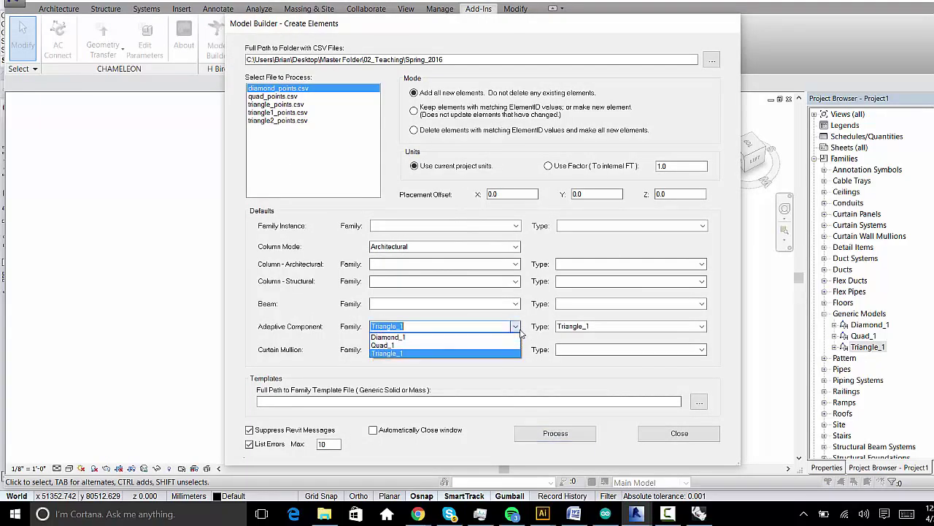
left_click(376, 209)
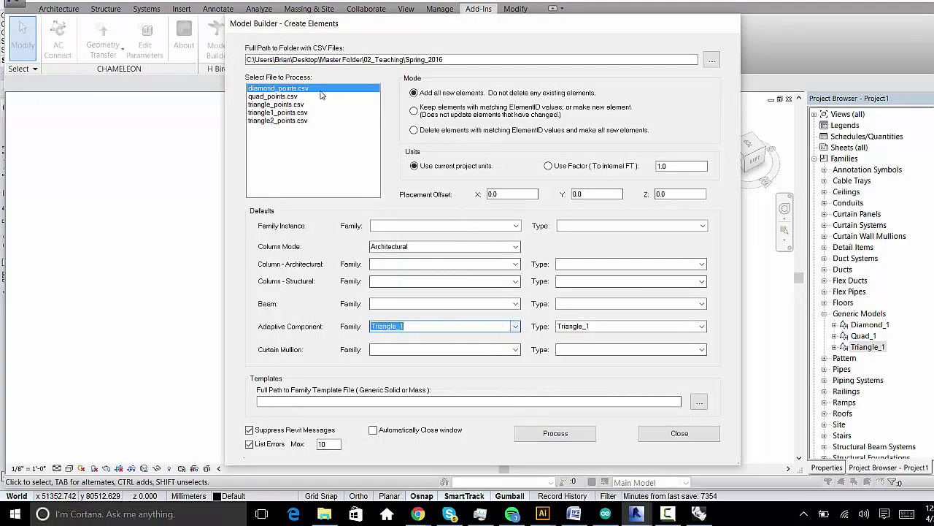
left_click(296, 112)
double_click(515, 331)
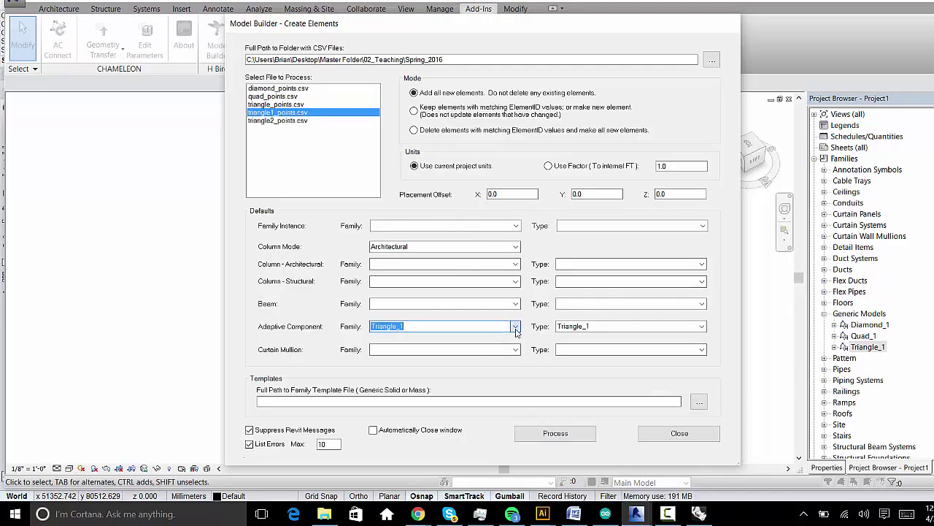
left_click(555, 433)
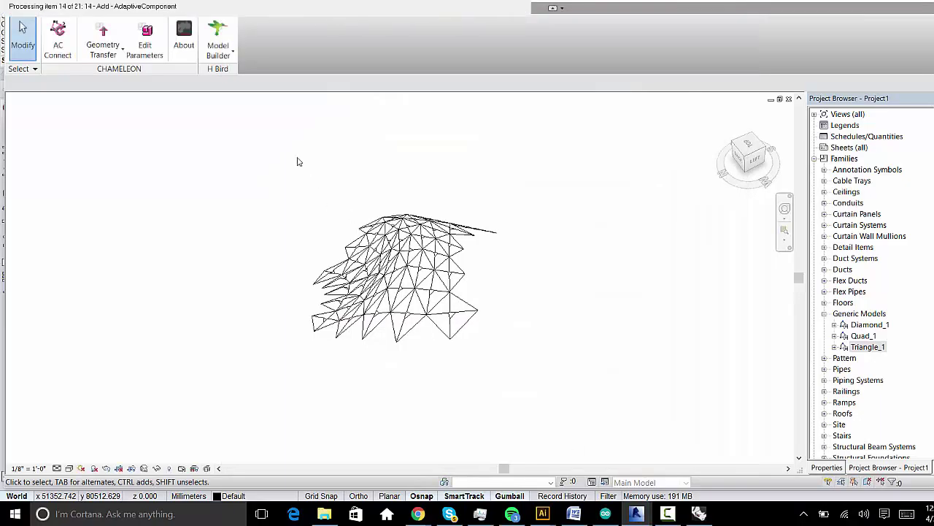
left_click(305, 313)
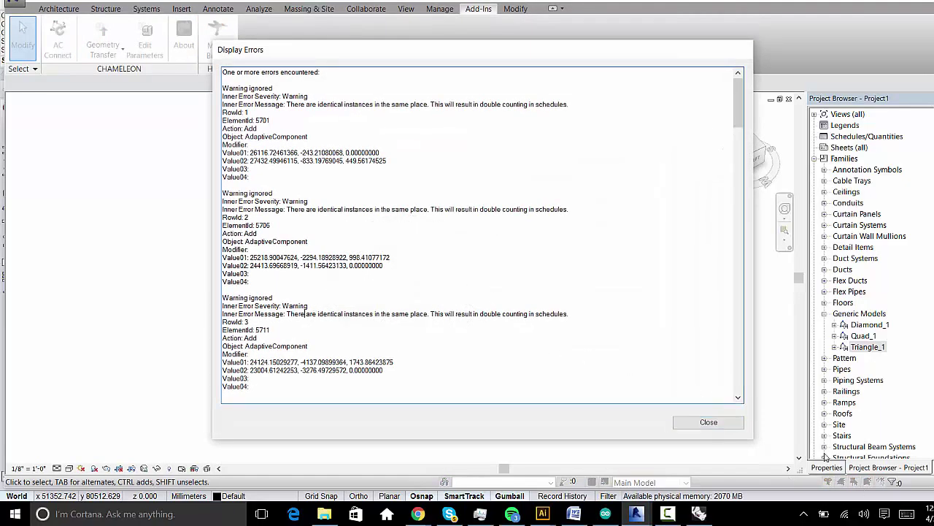
scroll(419, 314, "down", 10)
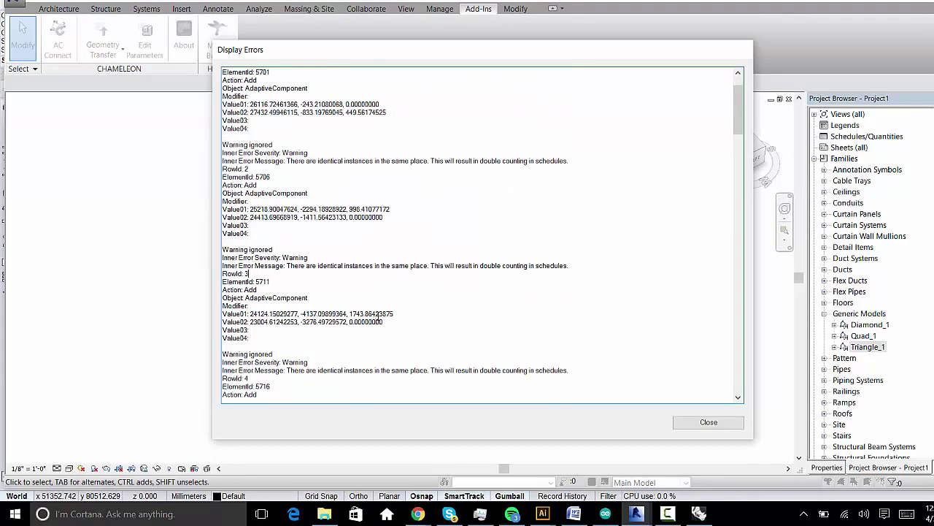
left_click(708, 421)
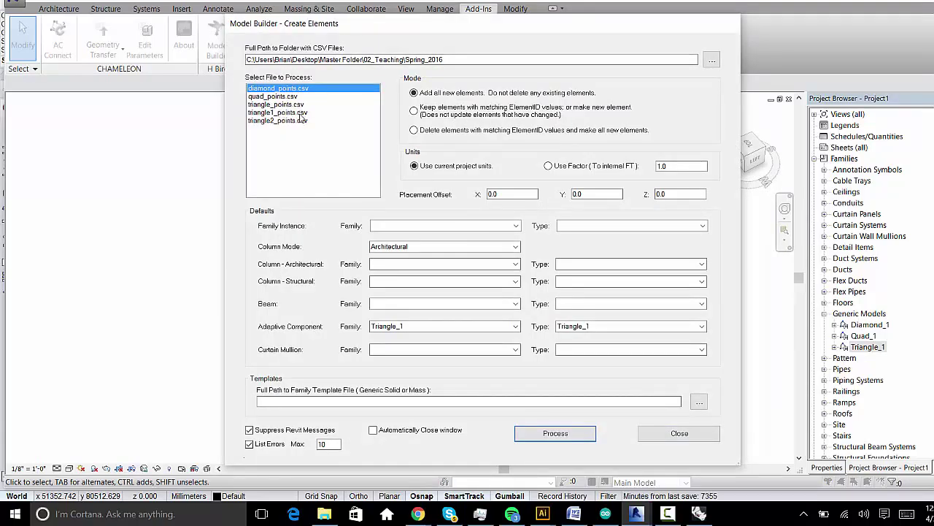
Step: Process quad_points.csv with Quad_1 as the adaptive component family to create the quad panels
left_click(292, 97)
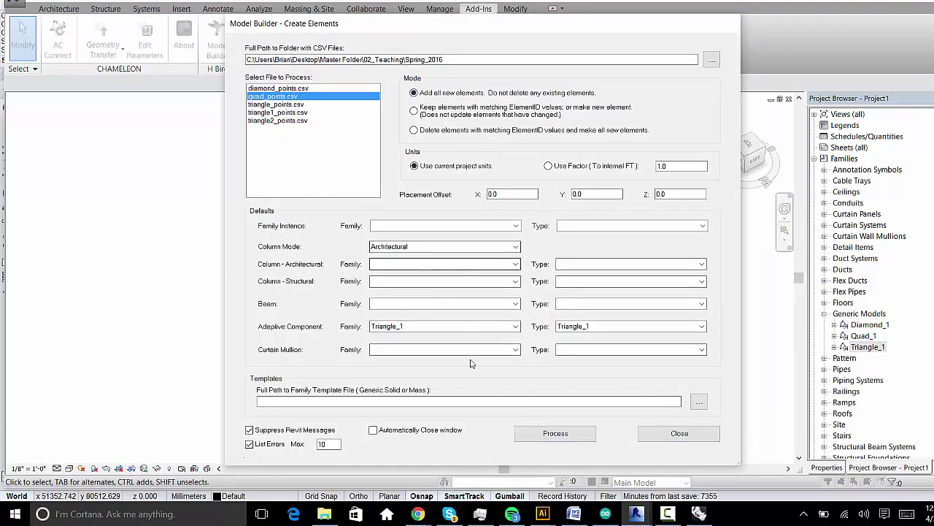
left_click(514, 326)
left_click(498, 344)
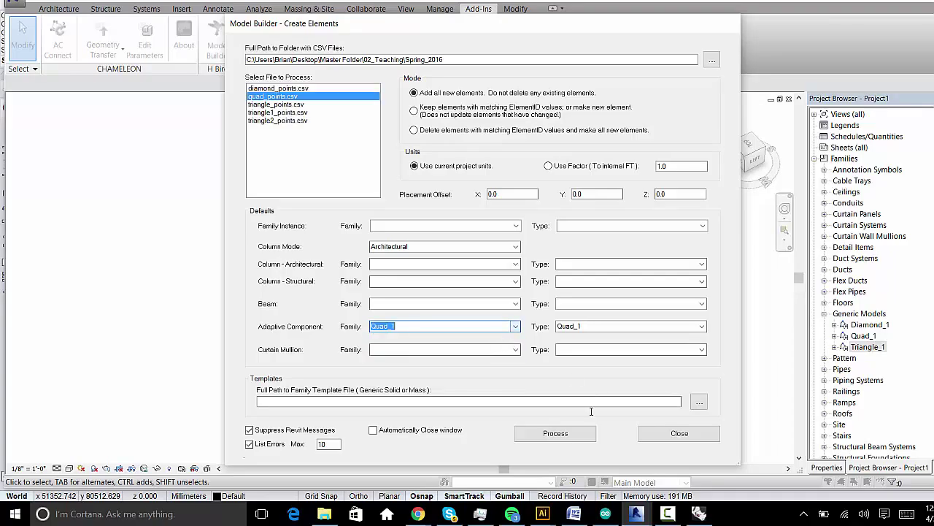
left_click(556, 433)
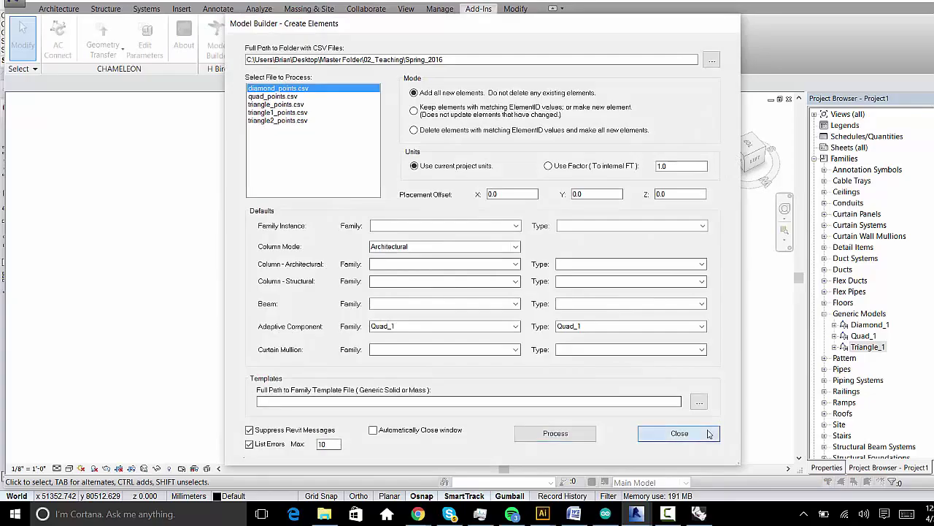
Step: Close Model Builder and examine the generated diamond, triangle and quad panel surfaces in the 3D view, looking for gaps along their edges
left_click(681, 432)
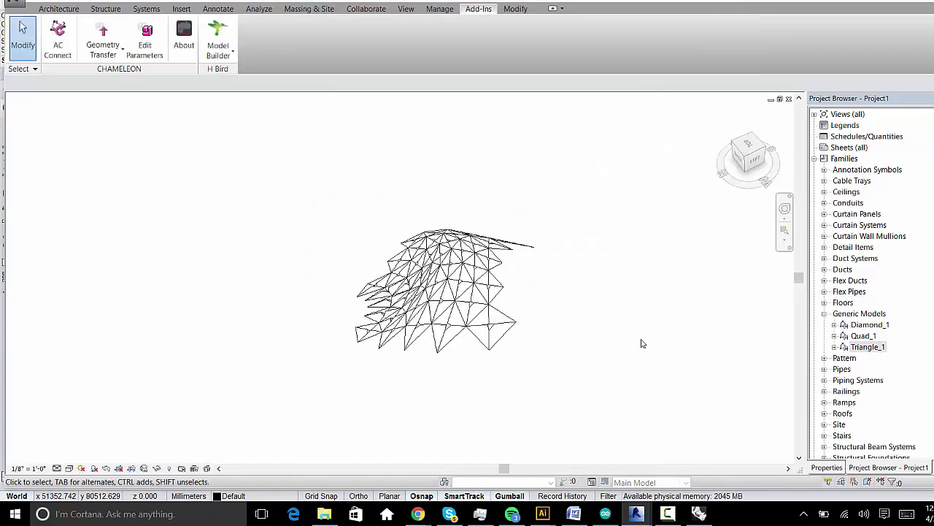
scroll(640, 342, "down", 5)
scroll(411, 252, "up", 4)
scroll(438, 314, "down", 3)
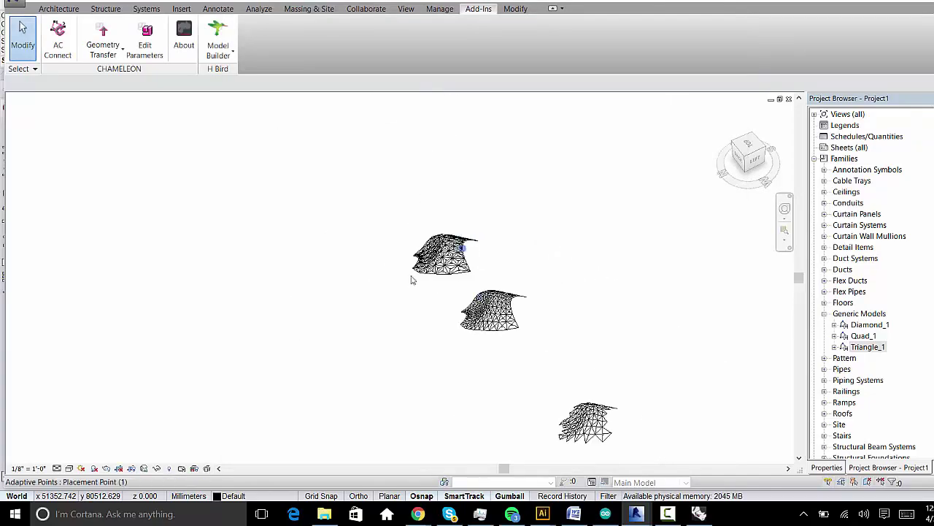
middle_click_drag(411, 278, 621, 187, "shift")
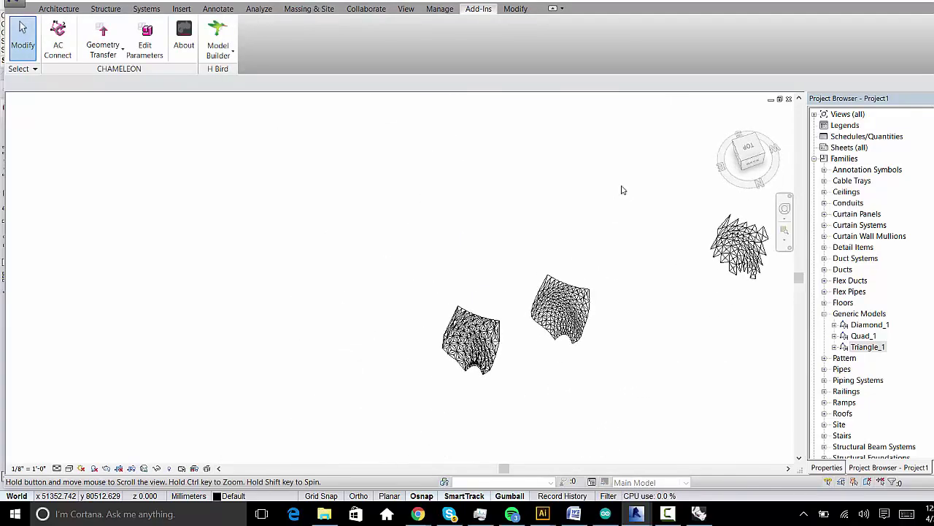
scroll(384, 313, "up", 6)
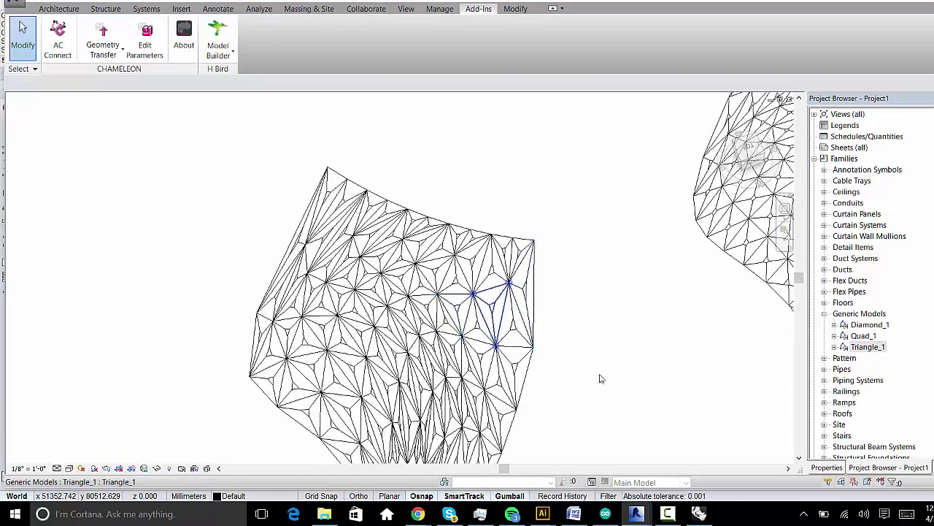
middle_click_drag(601, 377, 519, 360, "shift")
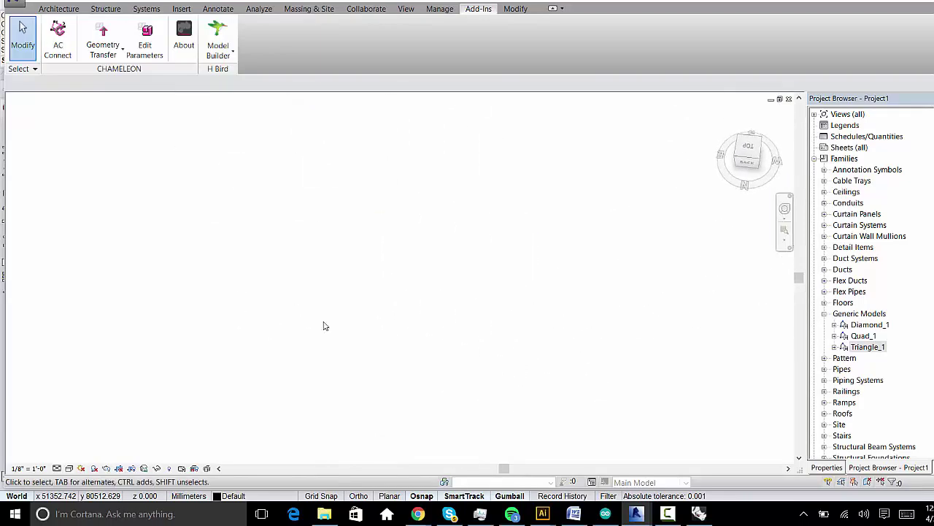
scroll(350, 325, "down", 3)
scroll(482, 157, "up", 3)
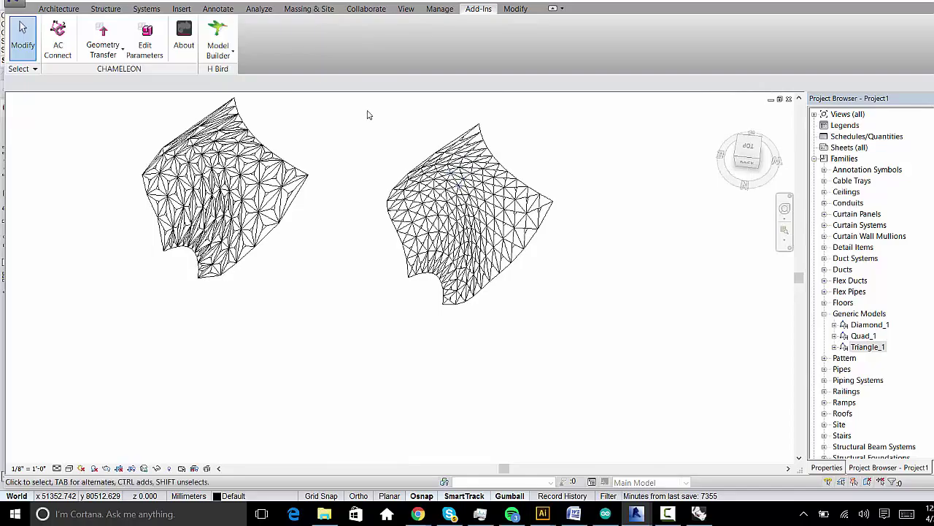
left_click_drag(367, 111, 666, 464)
middle_click_drag(379, 292, 474, 351, "shift")
key("Escape")
scroll(594, 369, "down", 2)
scroll(594, 369, "up", 6)
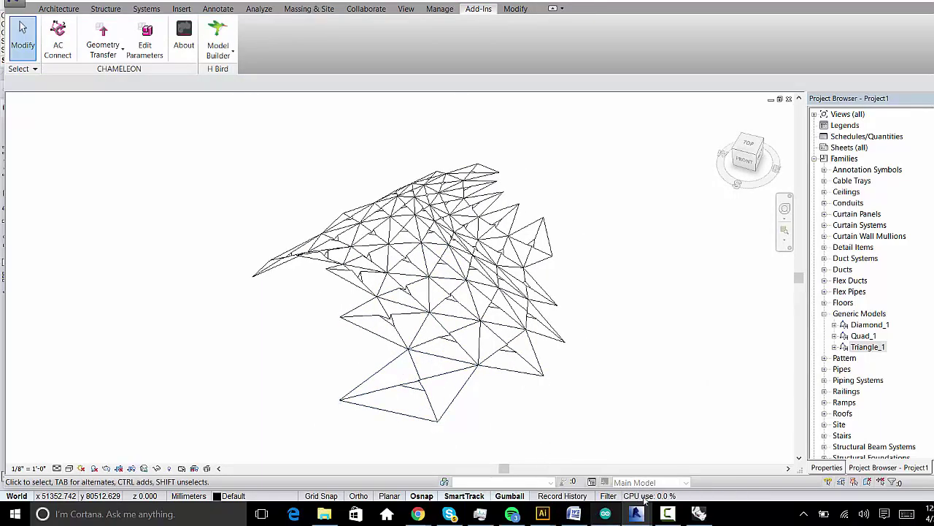
Step: Switch to Grasshopper and offset the Simplify Tree component feeding the triangle1_points export slightly from the one above it
left_click(699, 513)
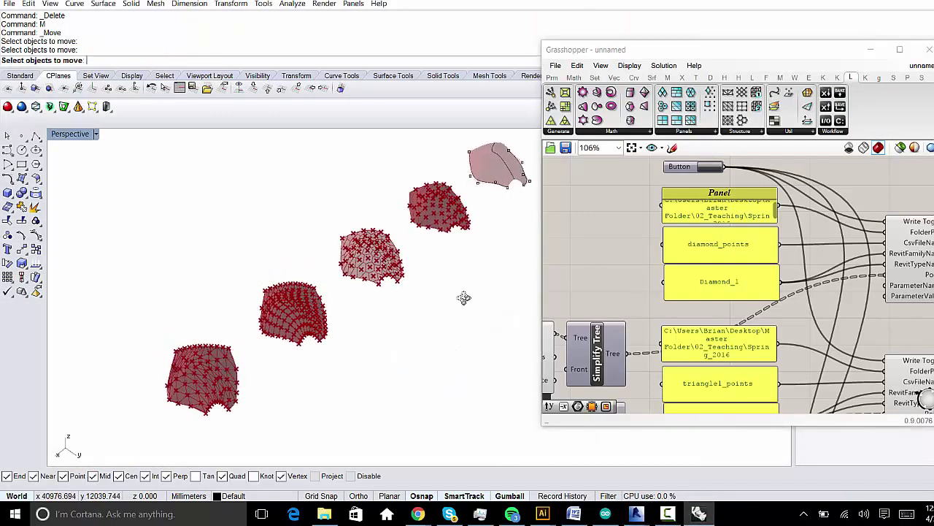
scroll(743, 314, "down", 5)
scroll(738, 224, "up", 4)
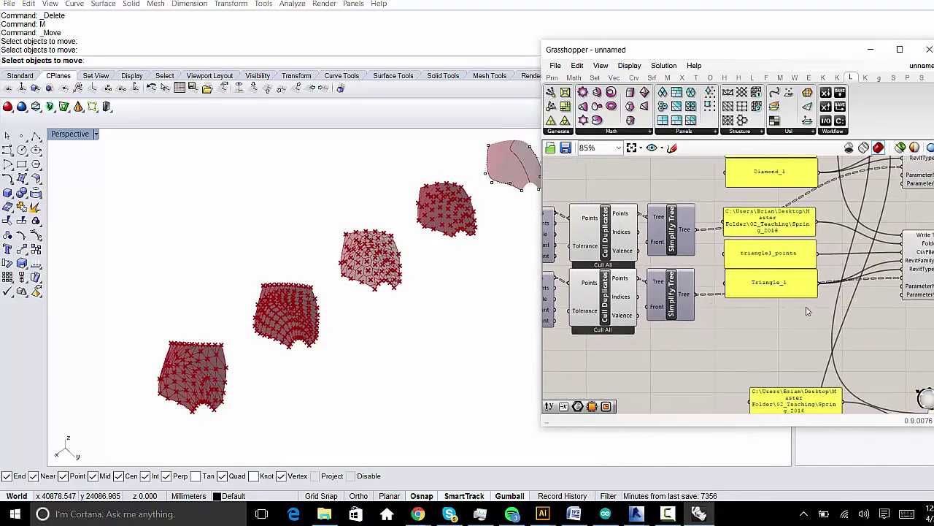
scroll(805, 308, "up", 1)
right_click_drag(805, 308, 722, 296)
left_click_drag(597, 299, 610, 313)
left_click_drag(898, 216, 702, 319)
left_click_drag(860, 273, 876, 274)
left_click(825, 339)
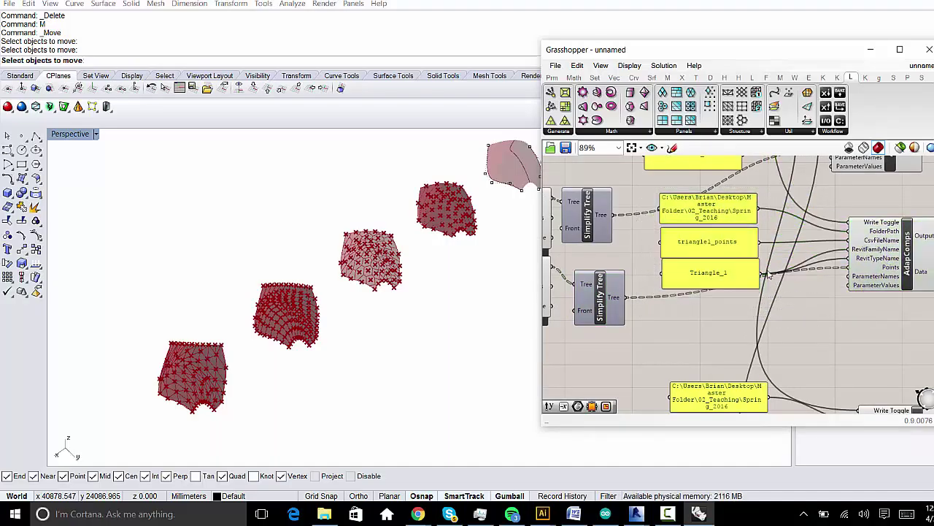
Step: Examine the Points input of the triangle1_points AdapComps component and trace its data back through Simplify Tree and Cull Duplicates to Surface Points
scroll(692, 226, "up", 5)
scroll(692, 240, "down", 3)
right_click_drag(799, 272, 741, 254)
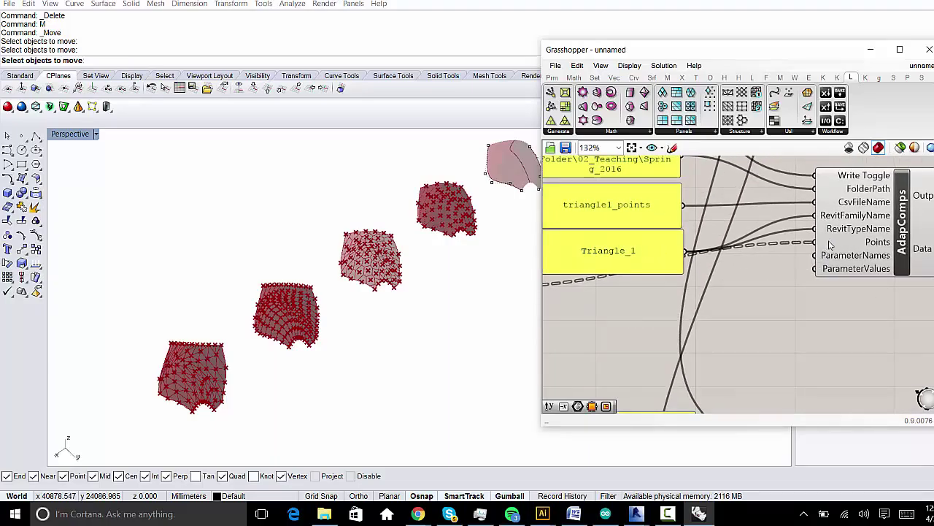
mouse_move(834, 243)
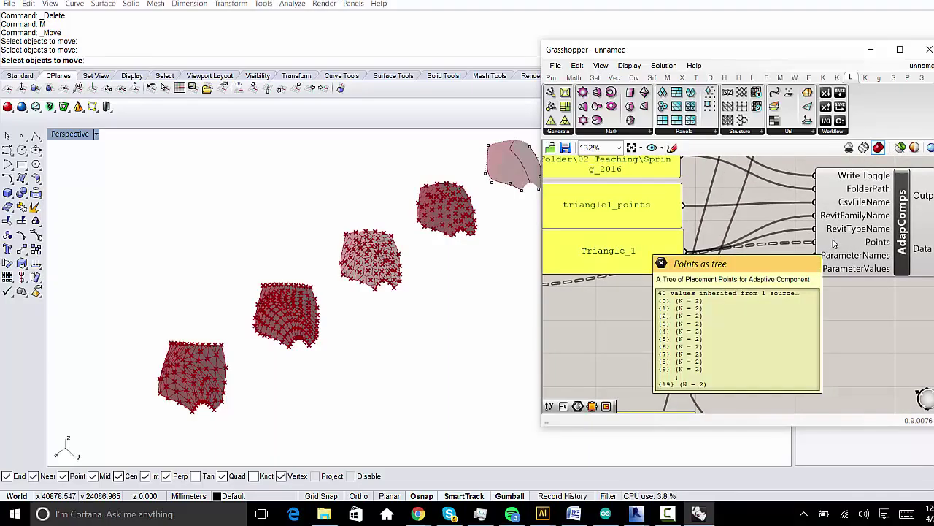
scroll(834, 243, "down", 2)
right_click_drag(568, 244, 704, 265)
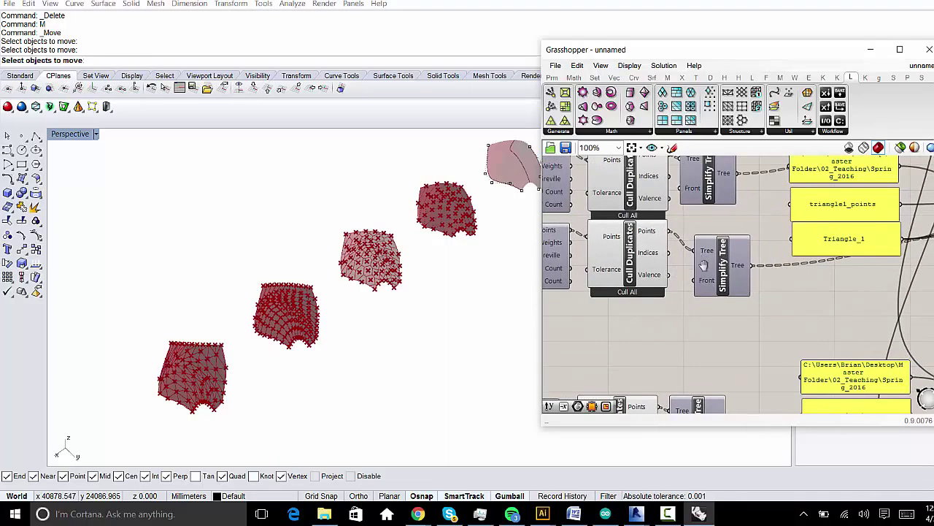
scroll(657, 252, "up", 2)
scroll(649, 247, "down", 2)
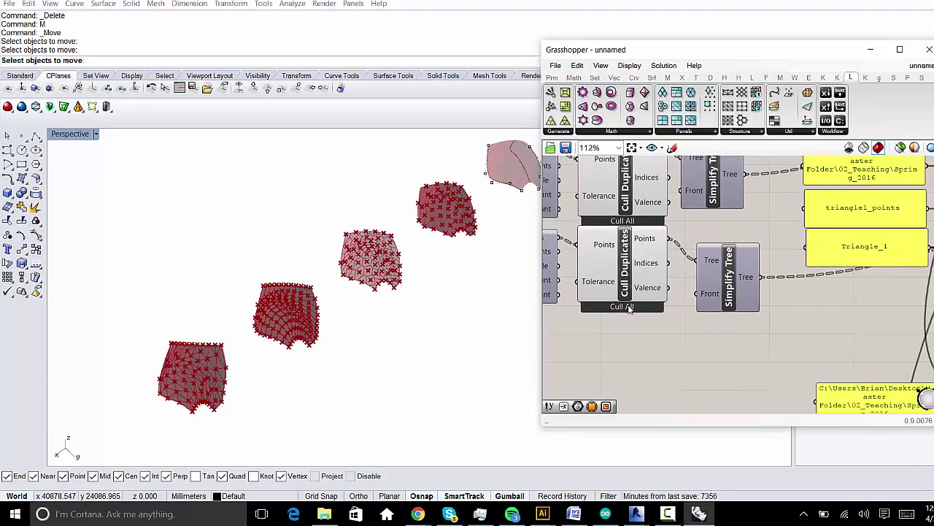
right_click_drag(607, 354, 725, 332)
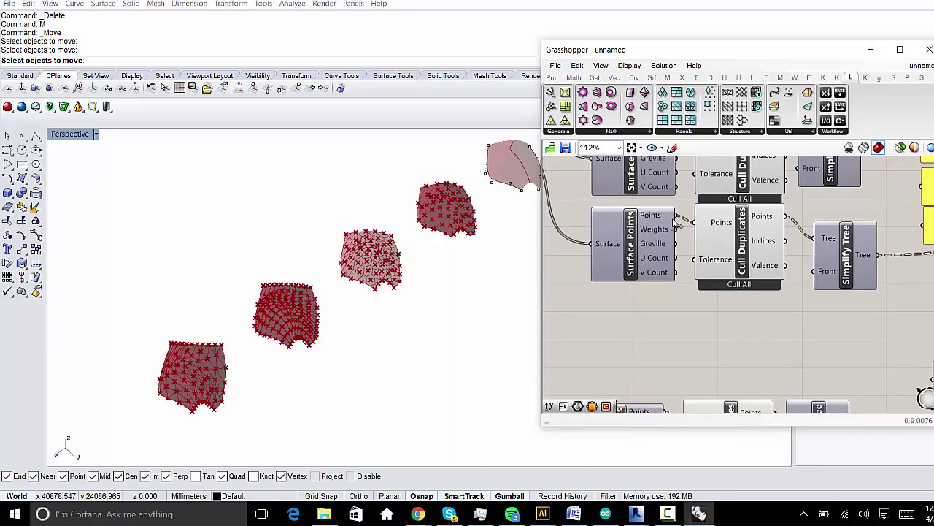
mouse_move(649, 221)
mouse_move(762, 218)
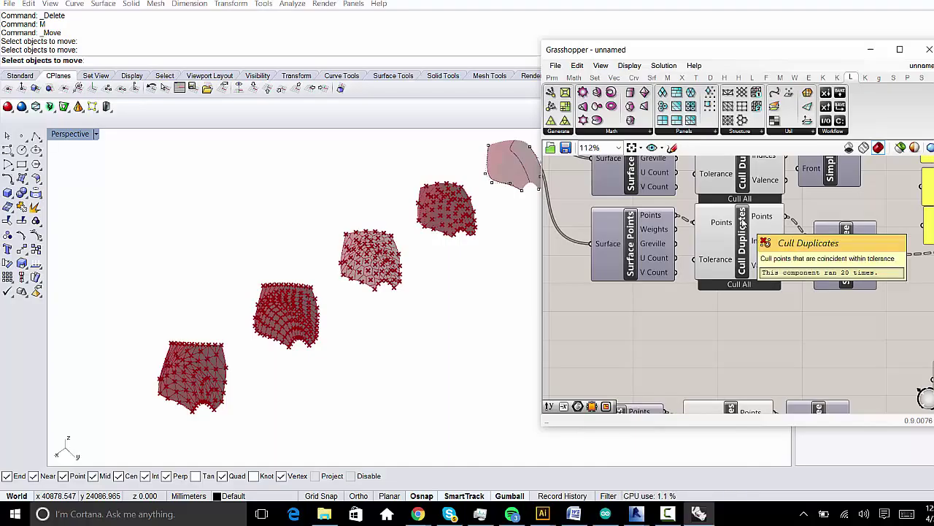
Step: Set the Cull Duplicates component feeding the triangle1_points export to Leave One and check its Points output
right_click_drag(745, 235, 746, 276)
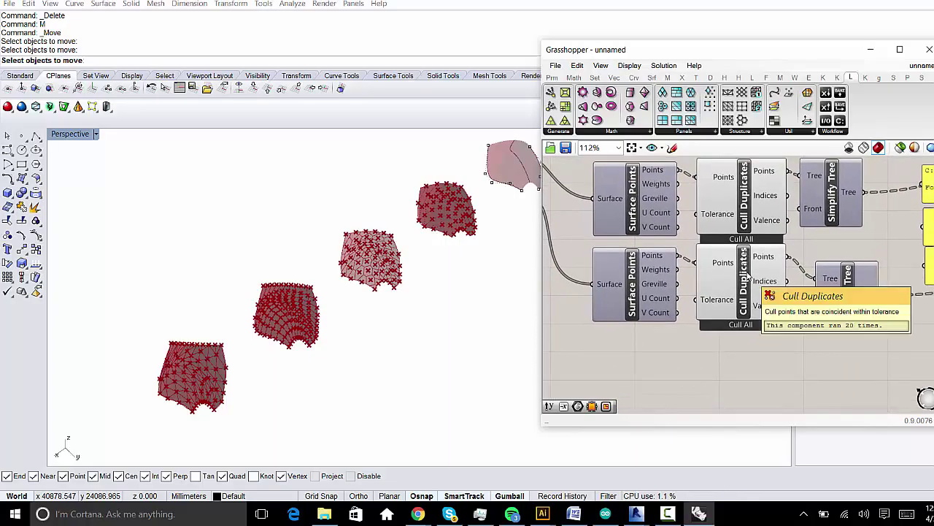
right_click(750, 276)
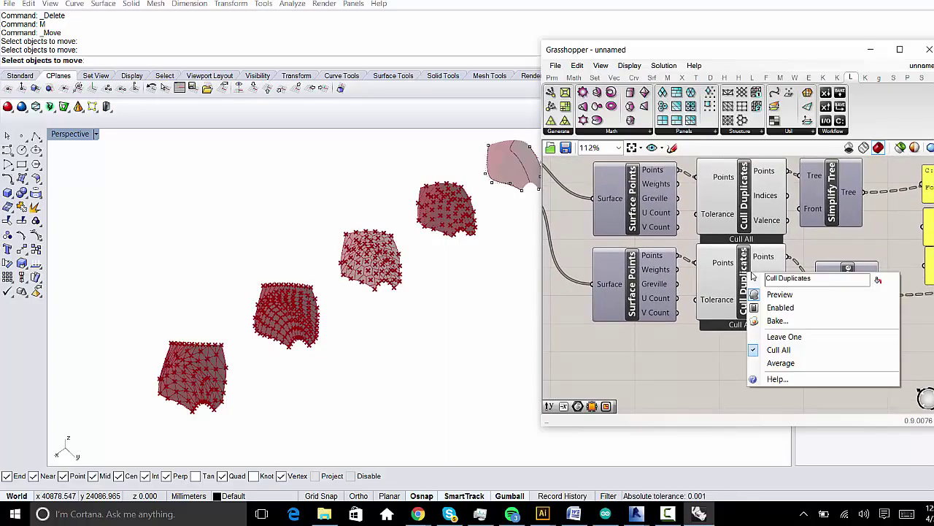
left_click(785, 337)
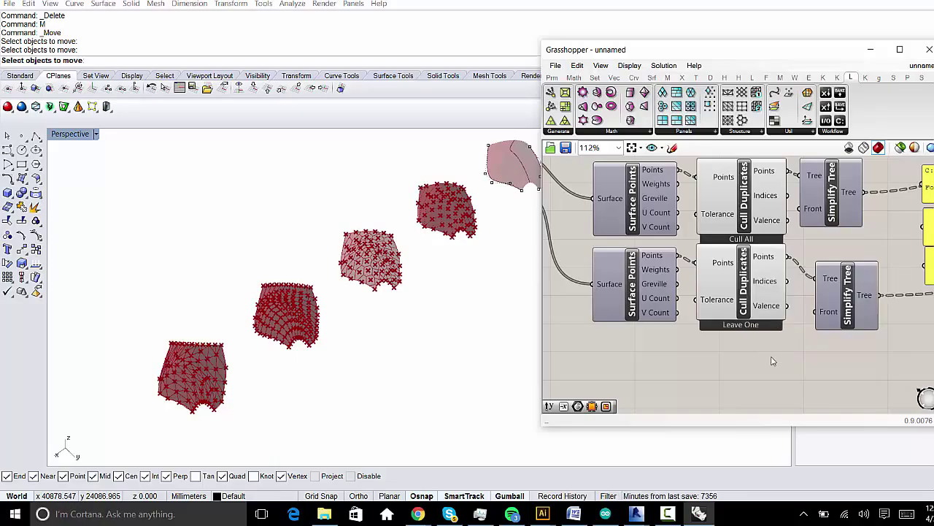
mouse_move(770, 255)
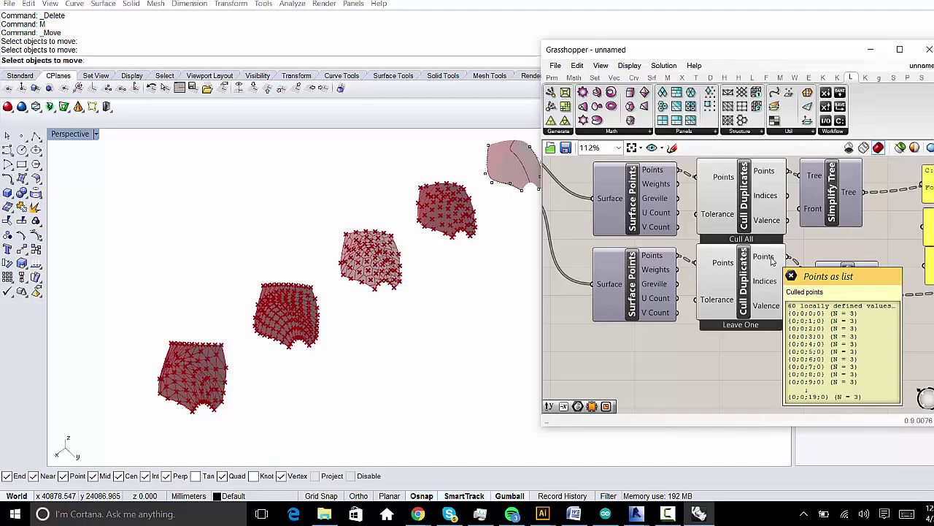
Step: Write the CSV files again by triggering the Button wired to the AdapComps write toggles
right_click_drag(770, 255, 591, 252)
right_click_drag(819, 288, 743, 353)
scroll(751, 353, "down", 3)
scroll(751, 213, "up", 3)
right_click_drag(750, 212, 752, 278)
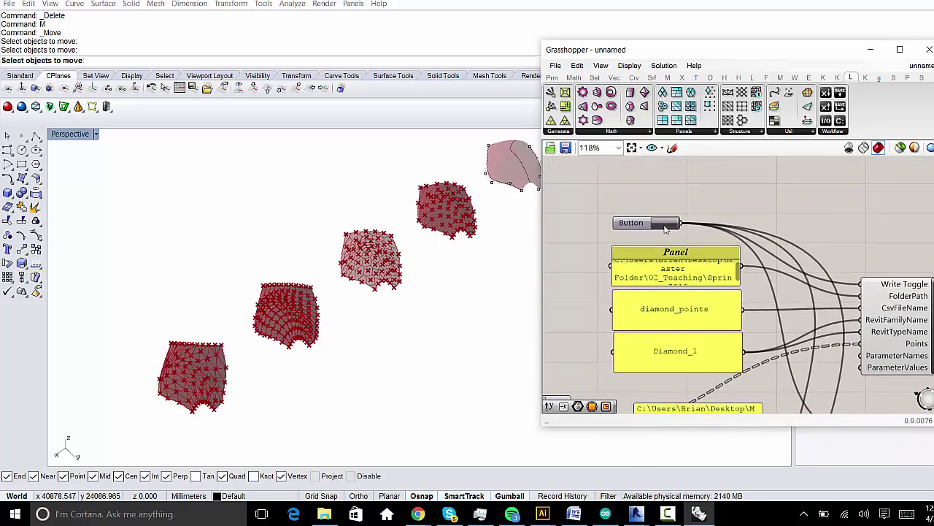
right_click_drag(655, 302, 777, 248)
scroll(759, 256, "down", 5)
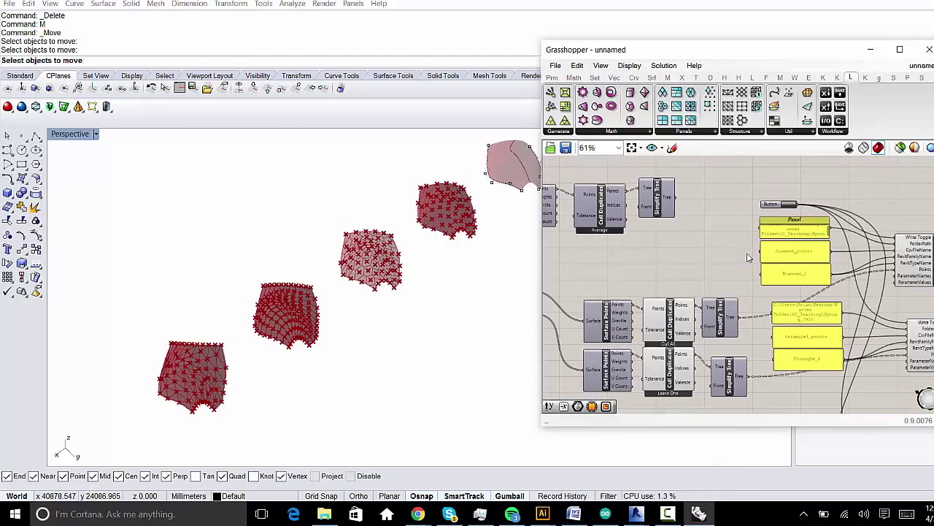
right_click_drag(673, 407, 736, 336)
scroll(580, 389, "down", 1)
Step: Switch to the Revit project and open Model Builder's Create Elements from File dialog
mouse_move(632, 513)
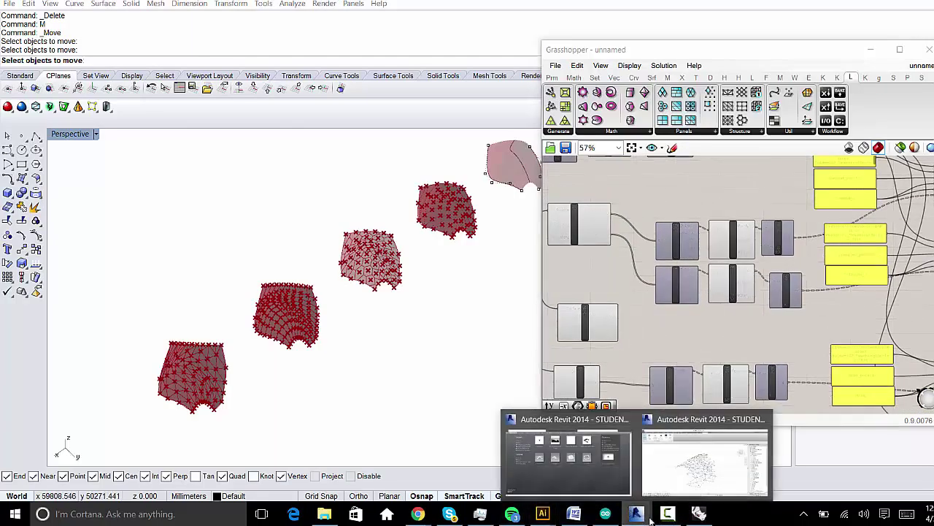
left_click(681, 460)
left_click(218, 33)
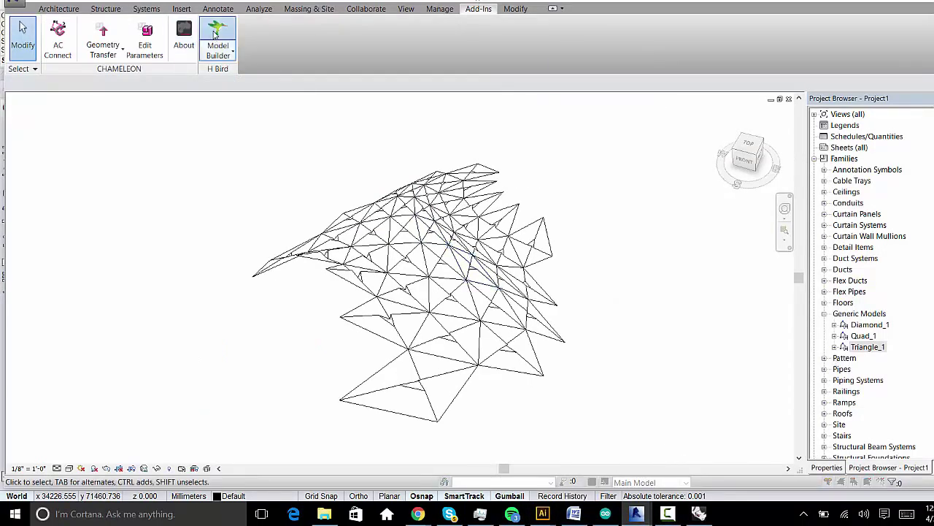
left_click(552, 281)
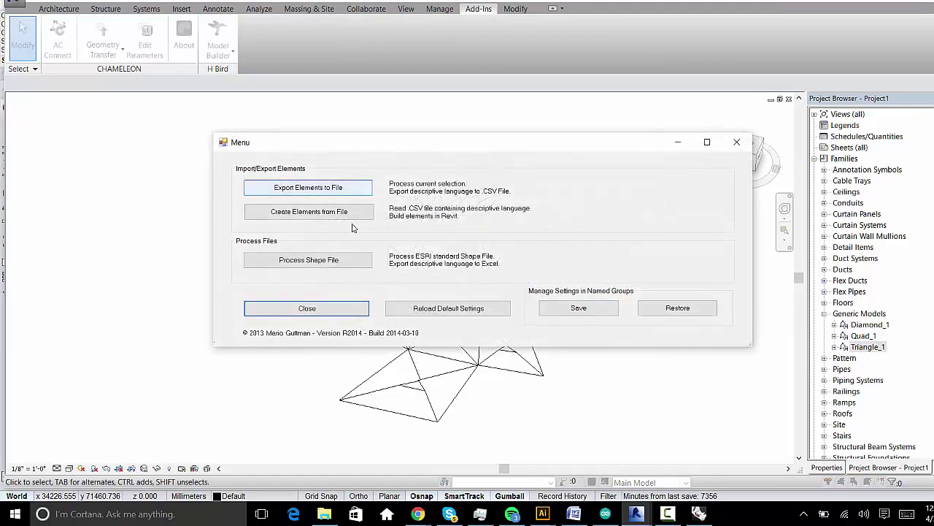
left_click(321, 213)
Step: Load the CSV files from the Desktop\Master Folder\02_Teaching\Spring_2016 folder into Model Builder
left_click(711, 59)
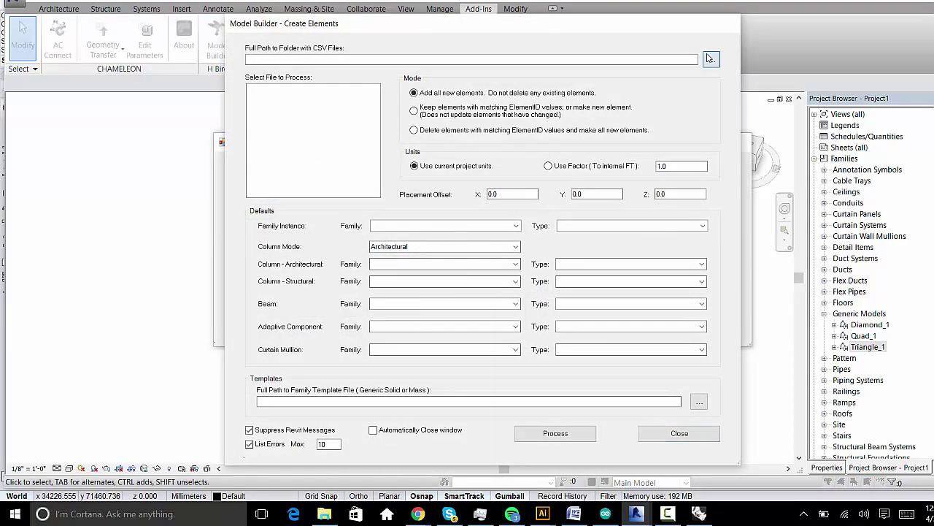
double_click(449, 218)
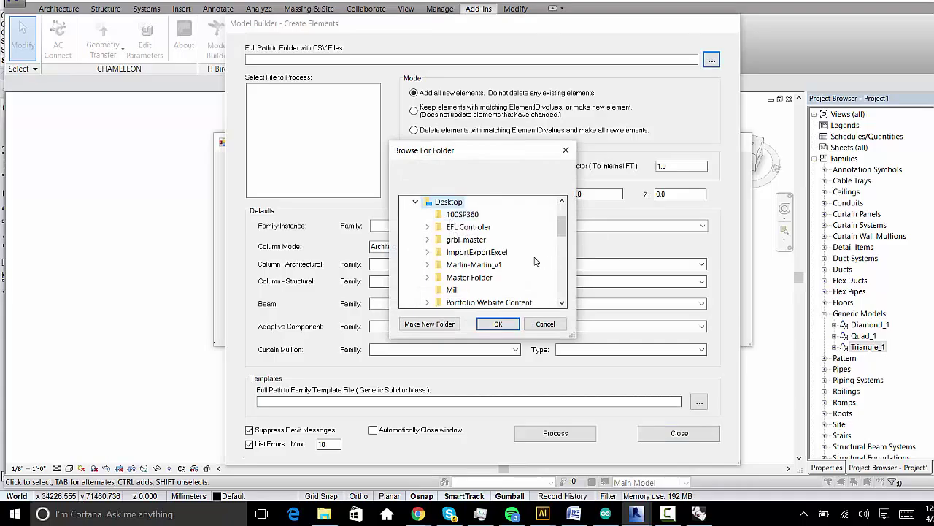
double_click(476, 276)
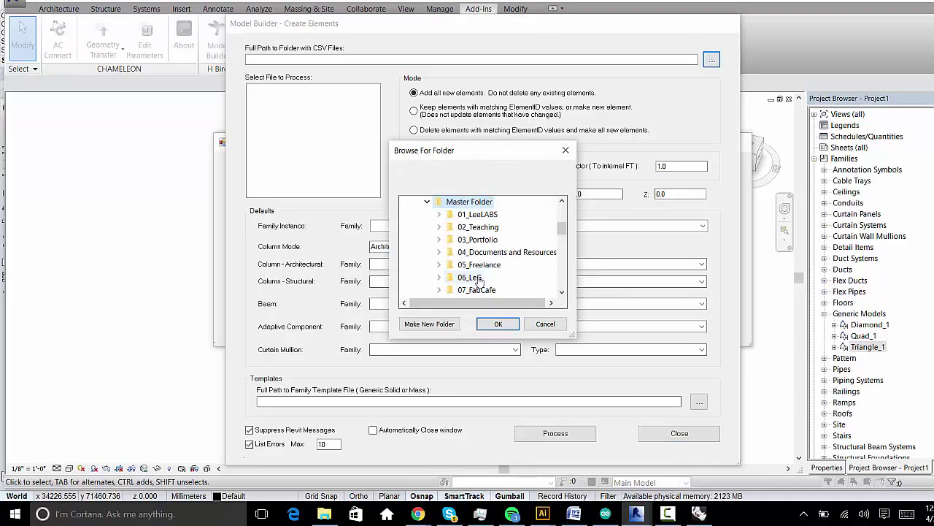
double_click(478, 227)
scroll(511, 274, "down", 1)
left_click(504, 269)
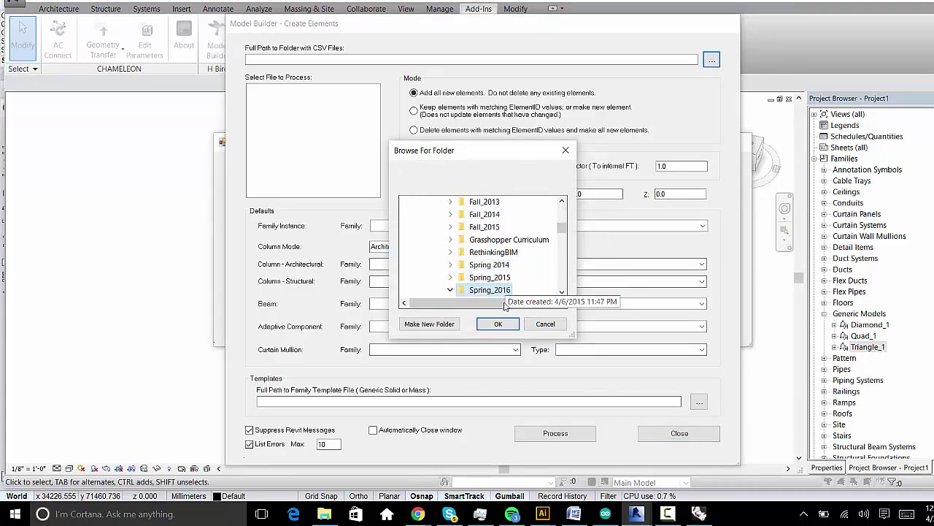
left_click(499, 325)
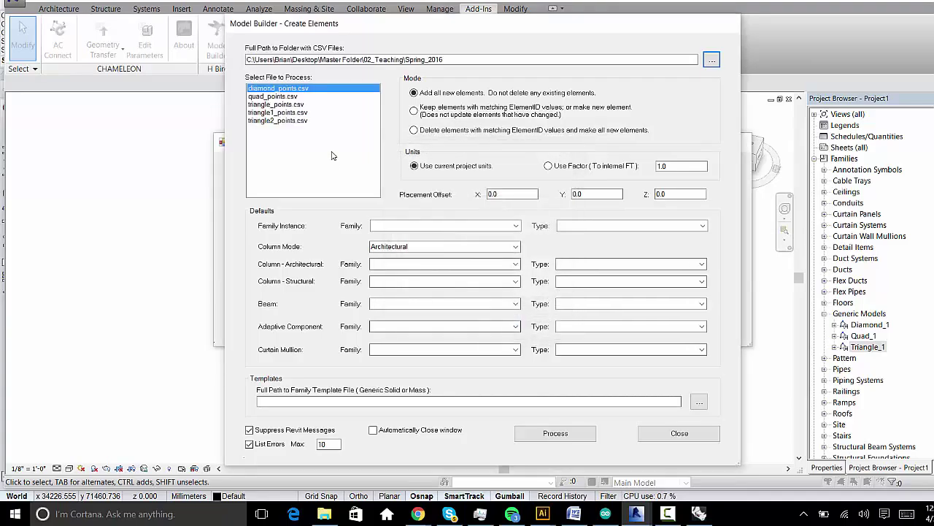
Step: Process triangle1_points.csv with Triangle_1 as the adaptive component family, then close Model Builder and check the panel edges in 3D
left_click(298, 112)
left_click(516, 327)
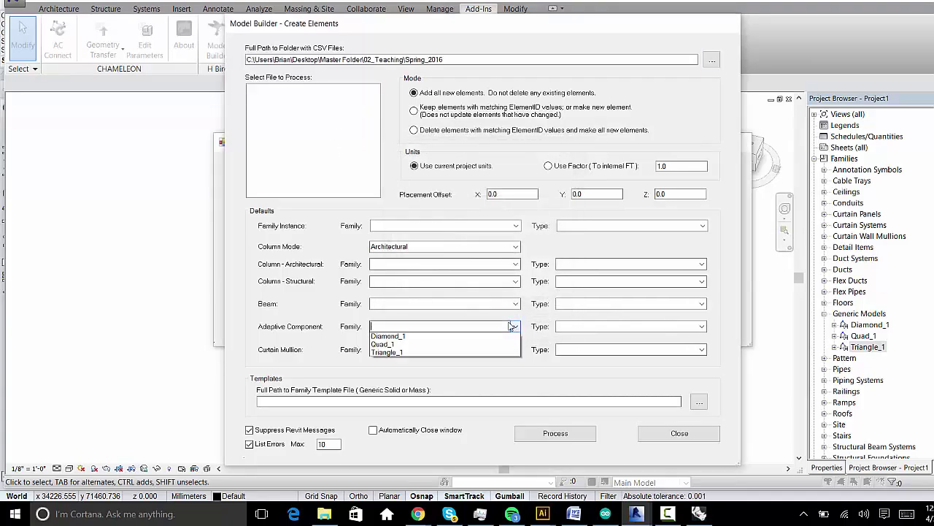
left_click(452, 353)
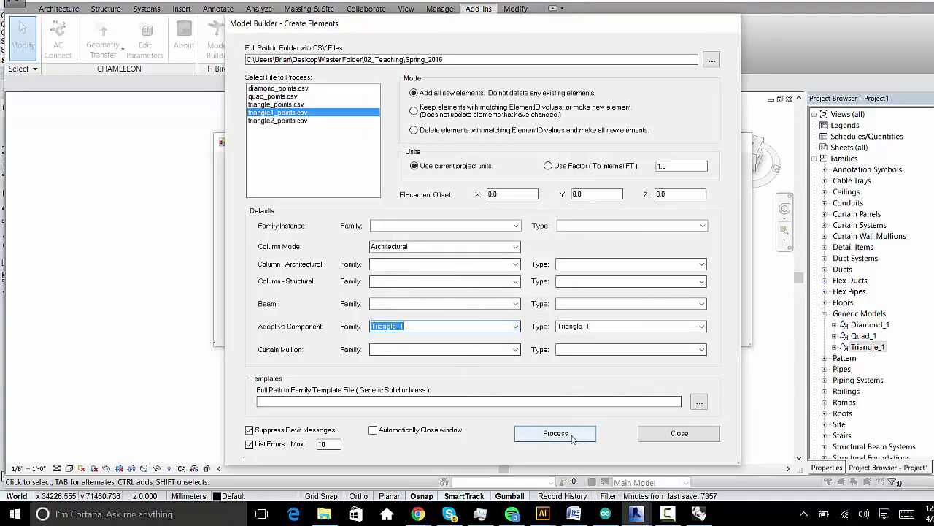
left_click(555, 434)
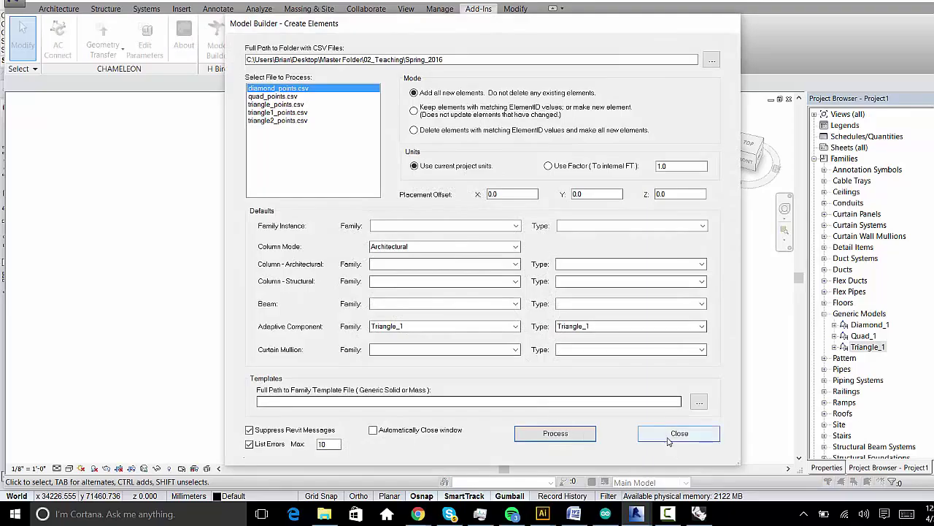
left_click(670, 433)
scroll(653, 351, "down", 5)
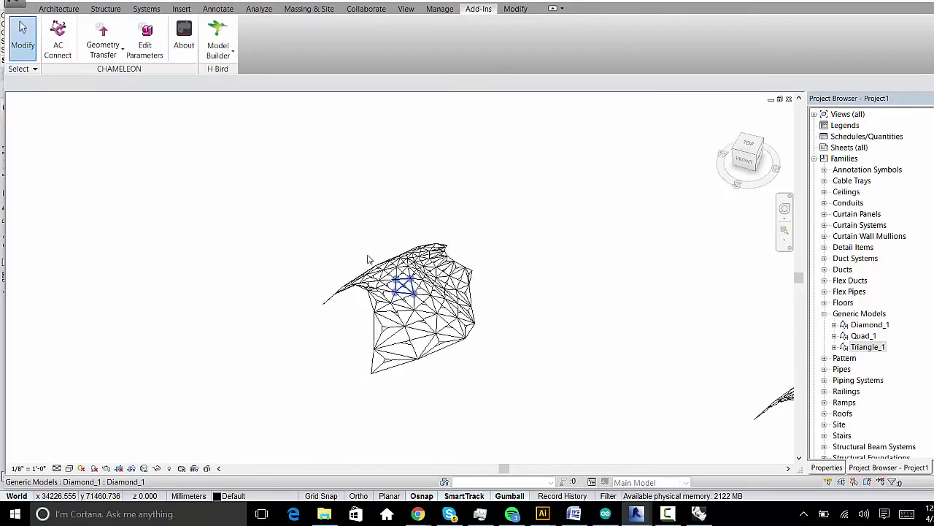
middle_click_drag(438, 291, 559, 417, "shift")
middle_click_drag(538, 386, 500, 300)
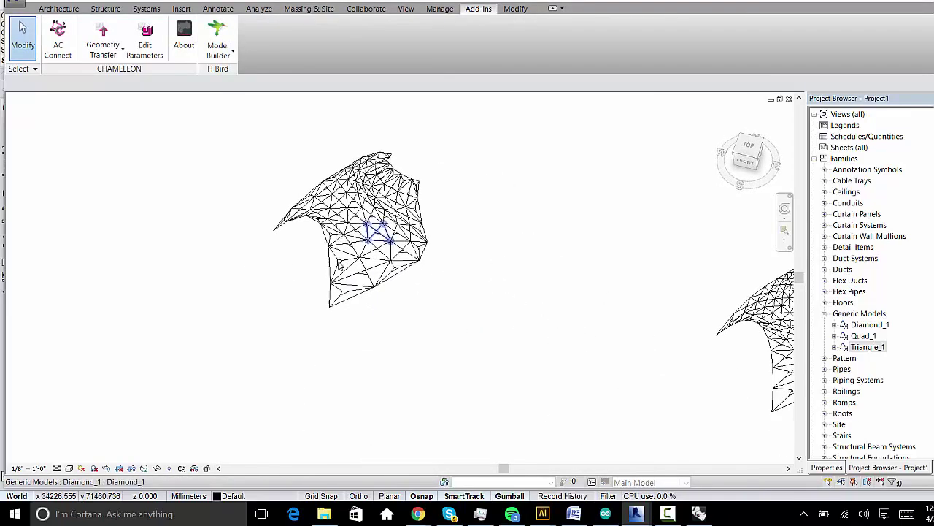
Step: Examine the edges of the diamond, triangle and quad panel surfaces side by side in the Revit 3D view
scroll(335, 306, "up", 2)
scroll(312, 265, "down", 4)
scroll(349, 284, "up", 1)
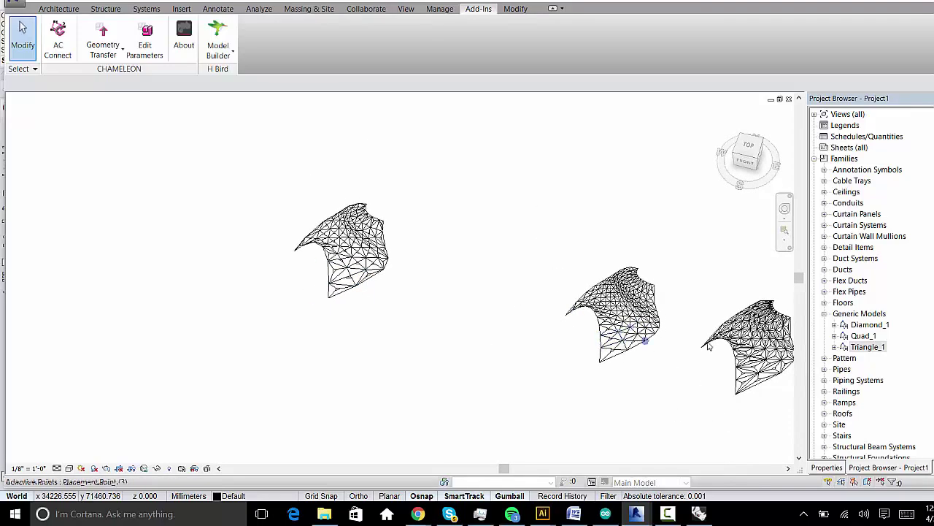
scroll(708, 347, "up", 2)
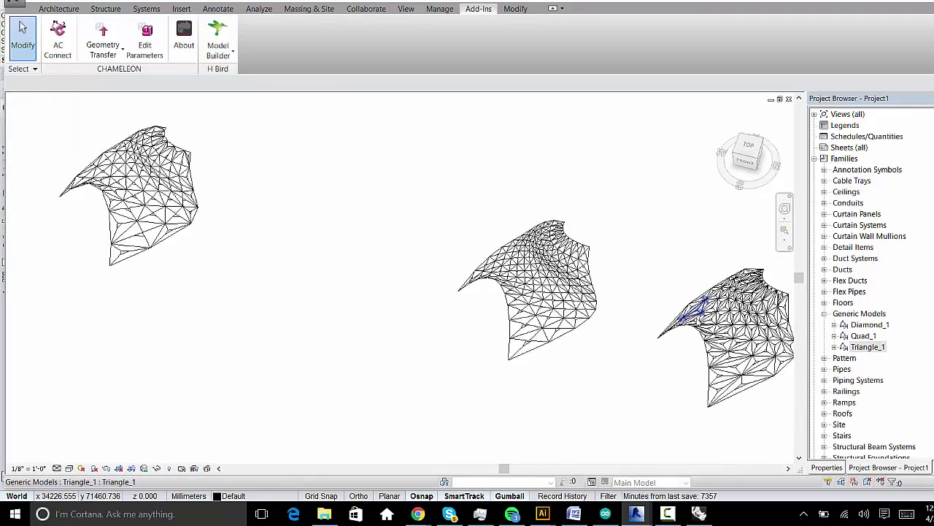
scroll(697, 310, "down", 1)
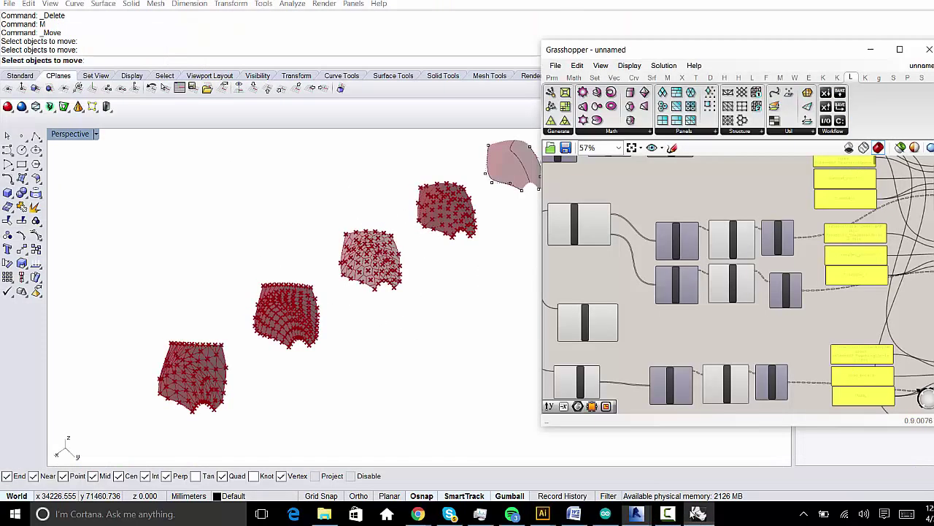
Step: Switch to Rhino and examine the surface divided into hexagon-like panels with its points in the Perspective viewport
left_click(699, 514)
right_click_drag(417, 409, 417, 236)
scroll(273, 234, "up", 10)
right_click_drag(273, 234, 385, 267)
scroll(307, 309, "down", 10)
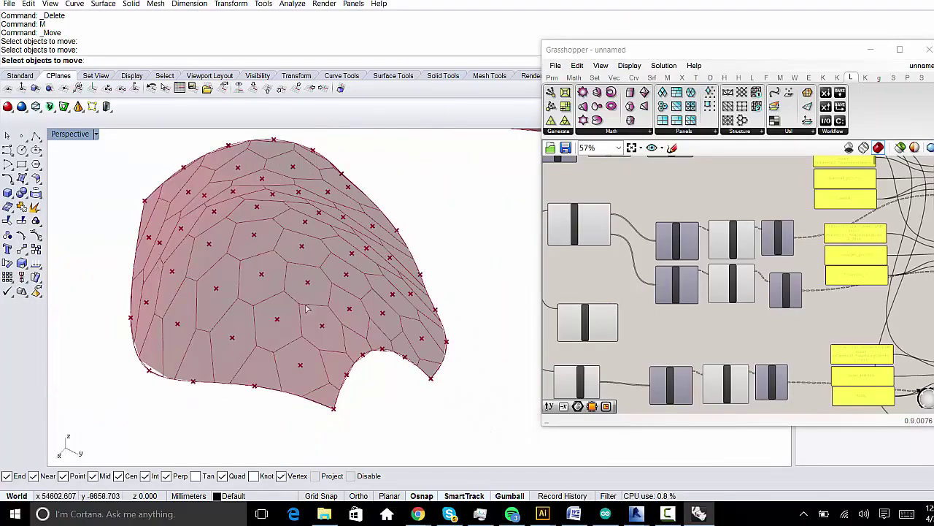
scroll(359, 280, "down", 5)
scroll(284, 245, "up", 8)
scroll(283, 246, "down", 10)
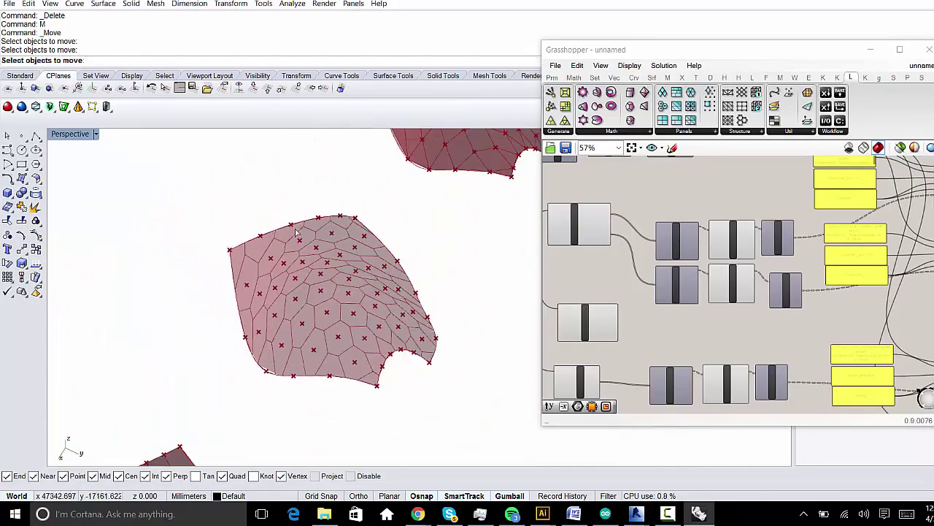
scroll(257, 248, "up", 3)
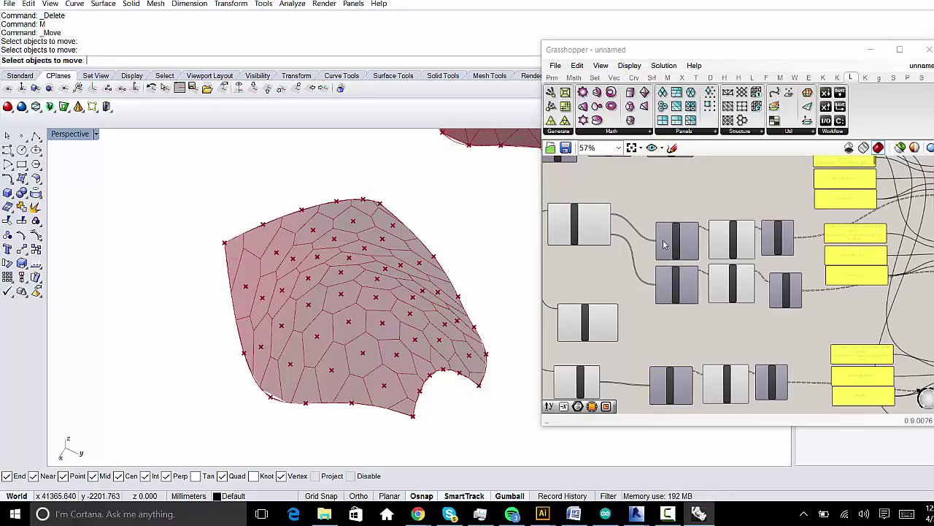
left_click(664, 206)
scroll(359, 279, "up", 2)
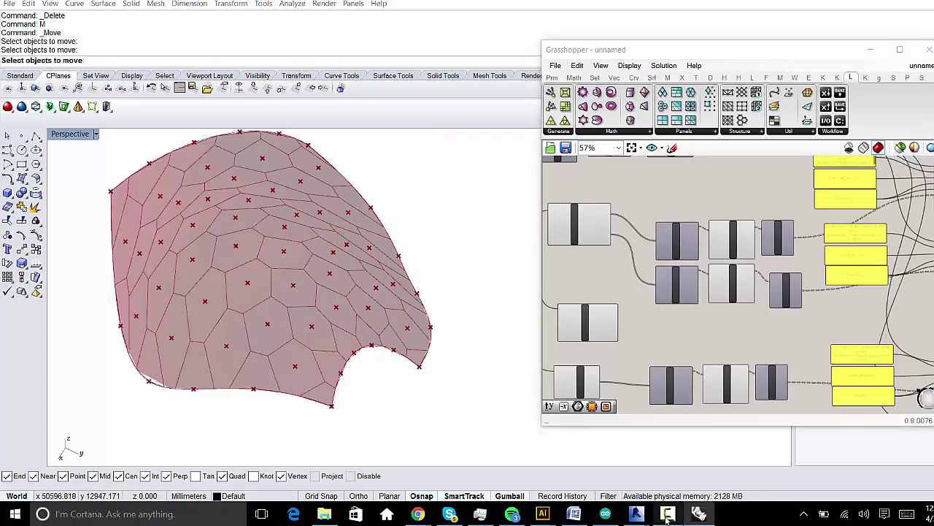